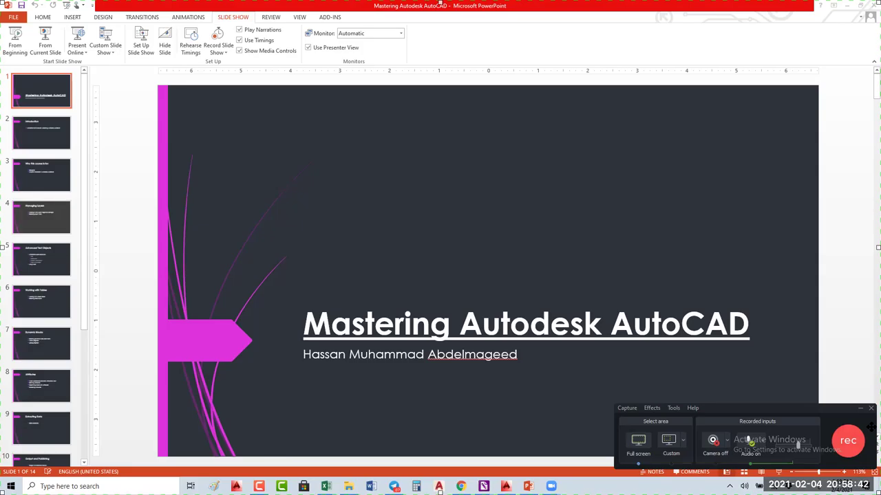
- Step through the 'Who this course is for' and 'Managing Layers' slides on to 'Working with Tables'
click(848, 440)
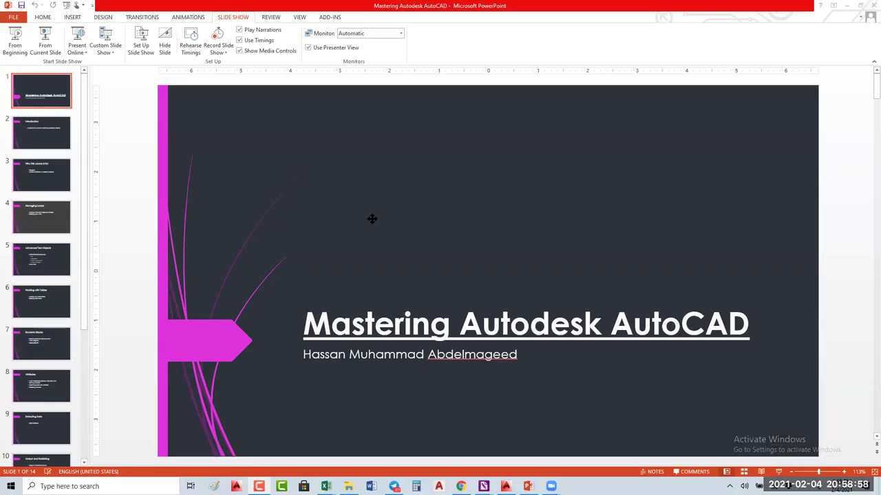
click(42, 180)
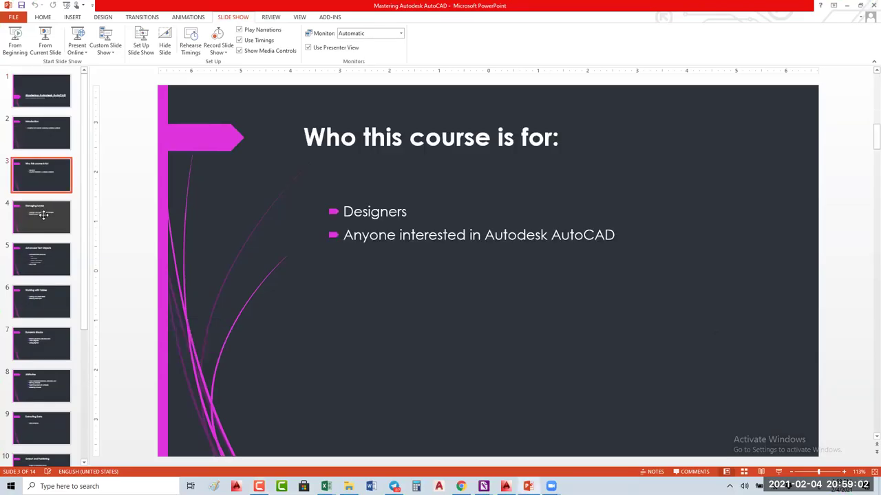
click(42, 216)
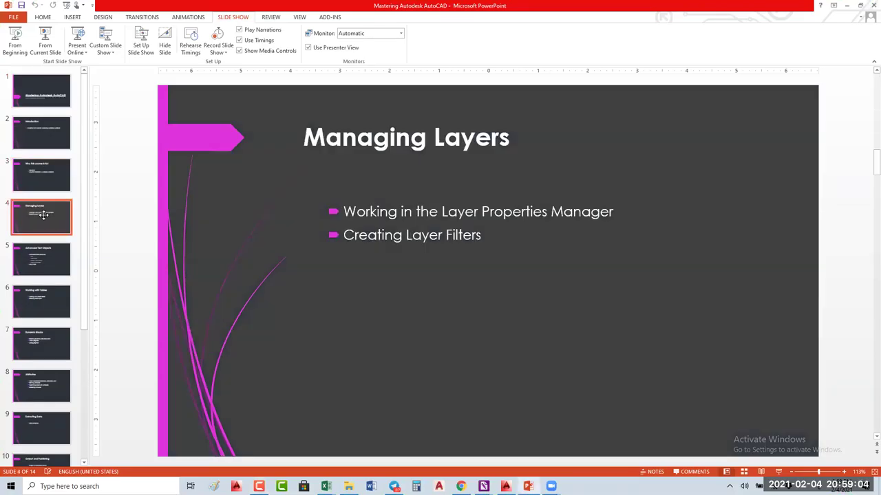
key(Down)
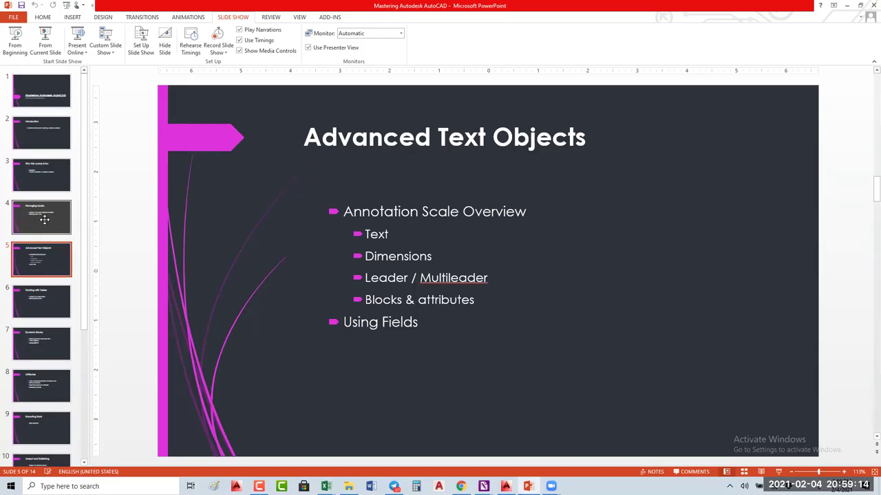
key(Down)
key(Down)
key(Down)
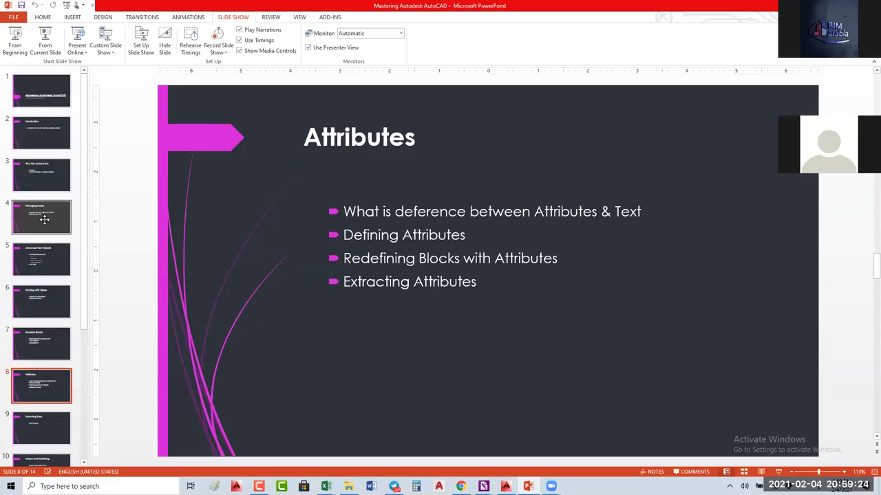
scroll(44, 219, down, 1)
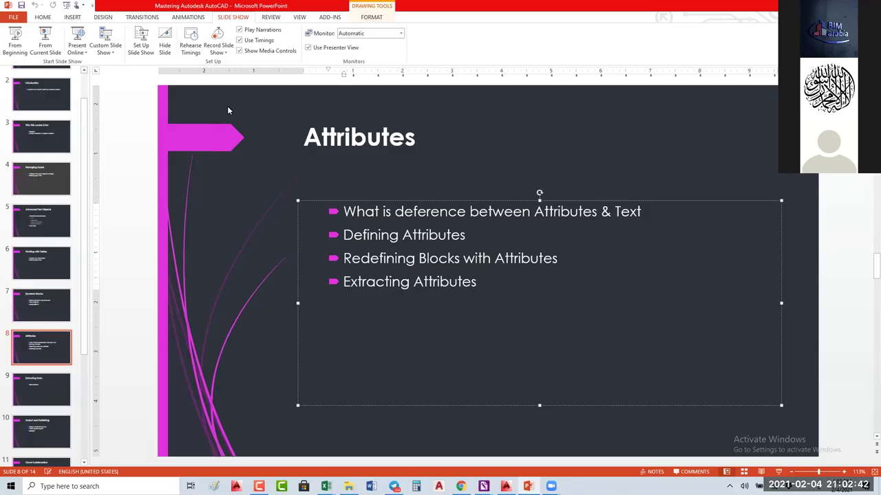
- Deselect the Attributes bullet list and jump back to slide 1, the 'Mastering Autodesk AutoCAD' title
click(783, 177)
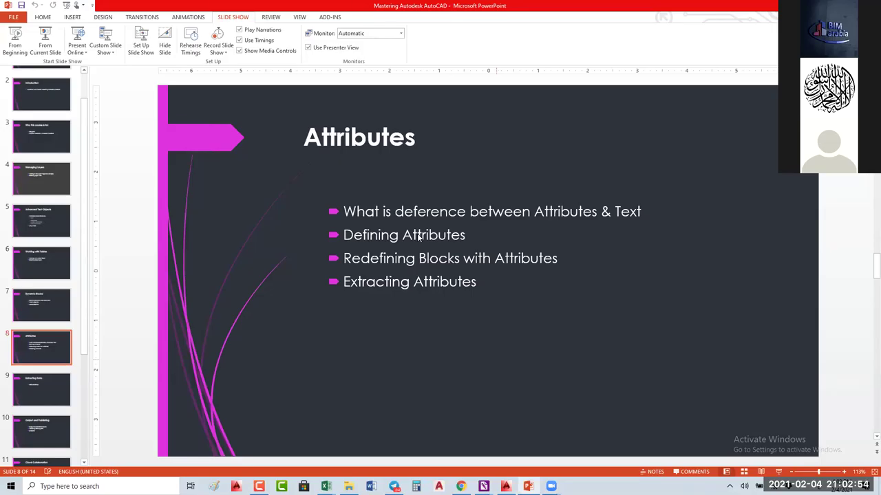
key(Home)
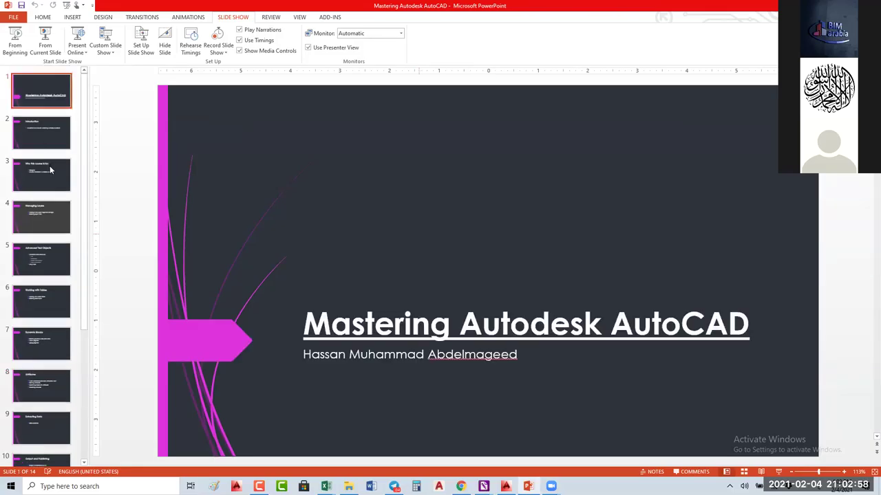
- Go to the Advanced Text Objects slide and point out its Text, Leader and Using Fields bullets
key(Down)
key(Down)
key(Down)
key(Down)
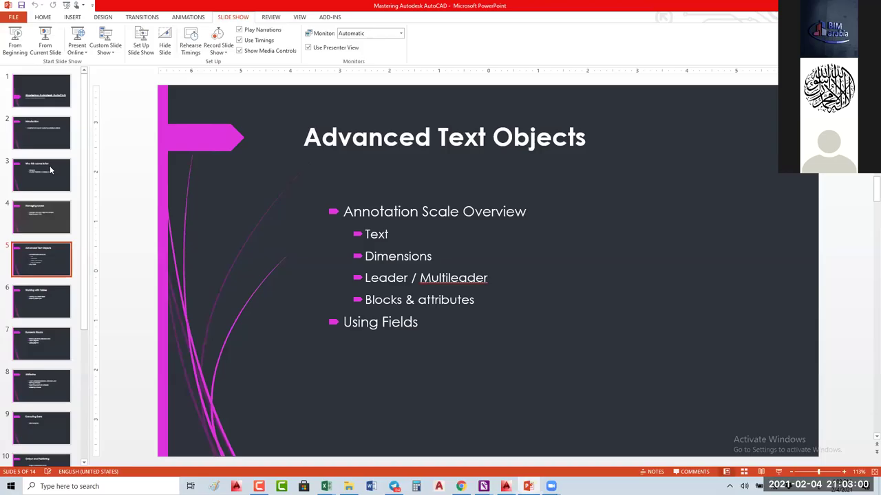
click(392, 234)
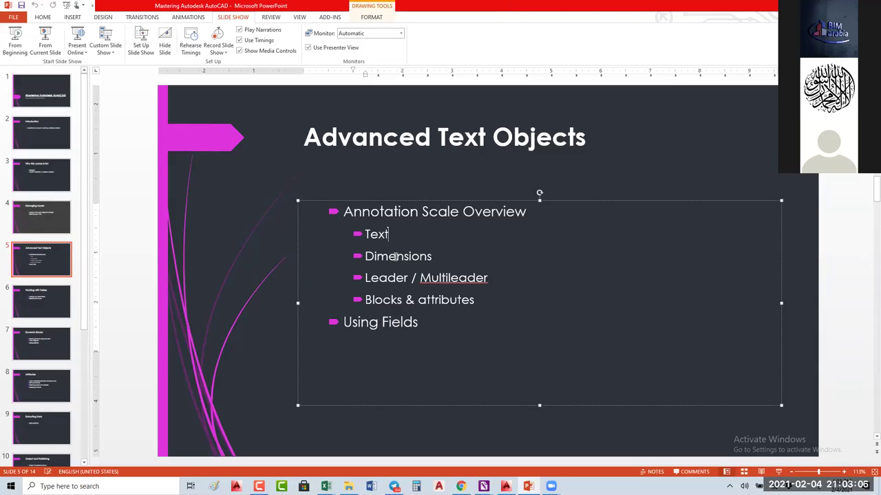
click(392, 279)
click(382, 322)
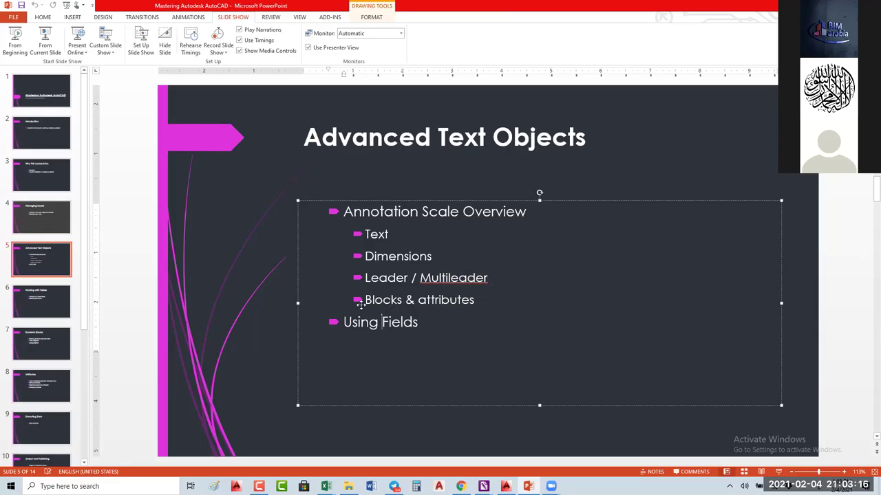
- Show the Dynamic Blocks and Attributes slides, then switch over to the AutoCAD Drawing2.dwg window
scroll(71, 305, down, 1)
click(71, 305)
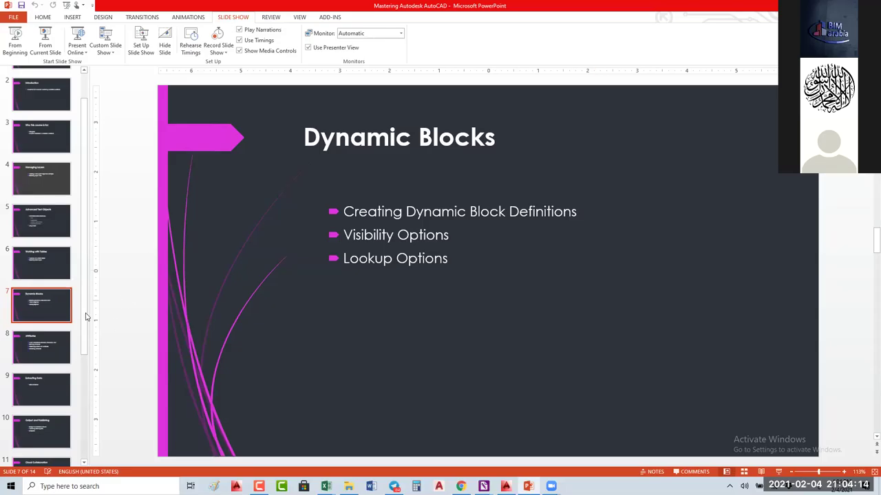
click(42, 344)
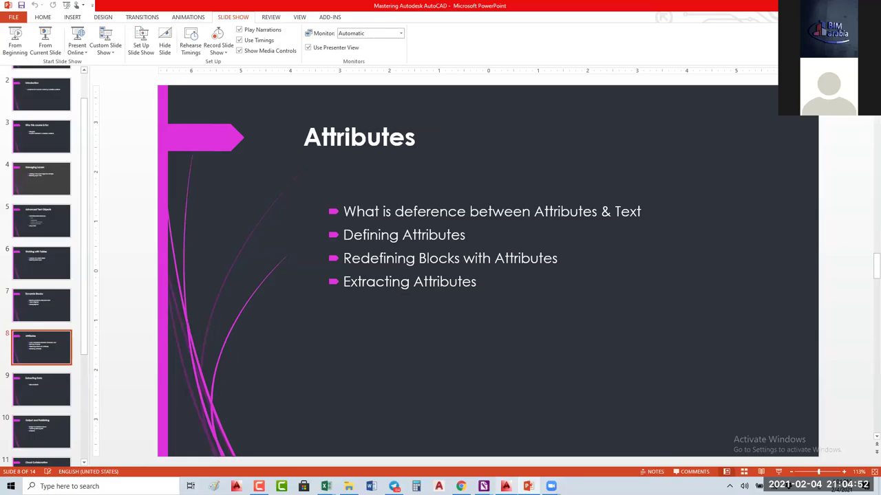
key(alt+Tab)
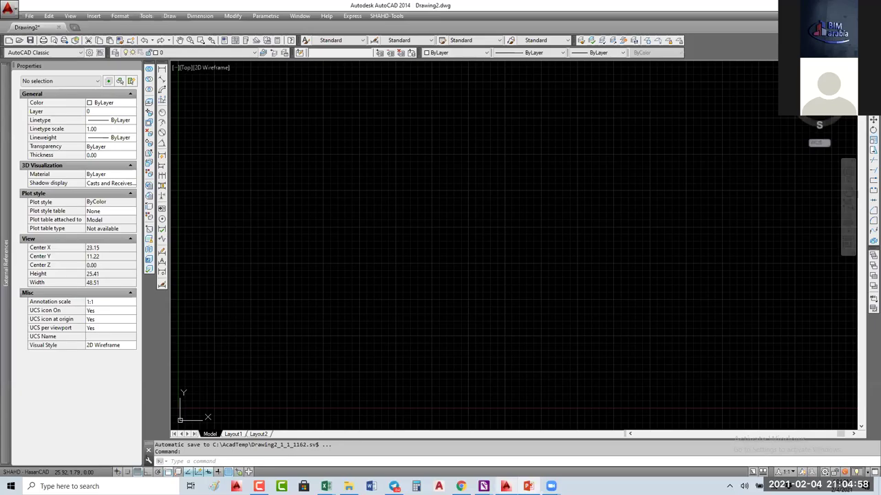
- Draw a rectangle from two opposite corners, then cancel a stray window selection around it
click(161, 111)
click(340, 336)
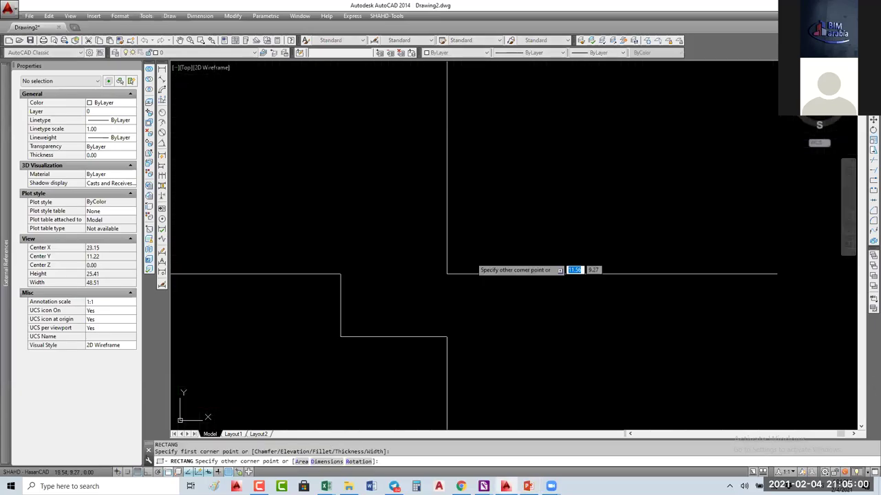
click(563, 215)
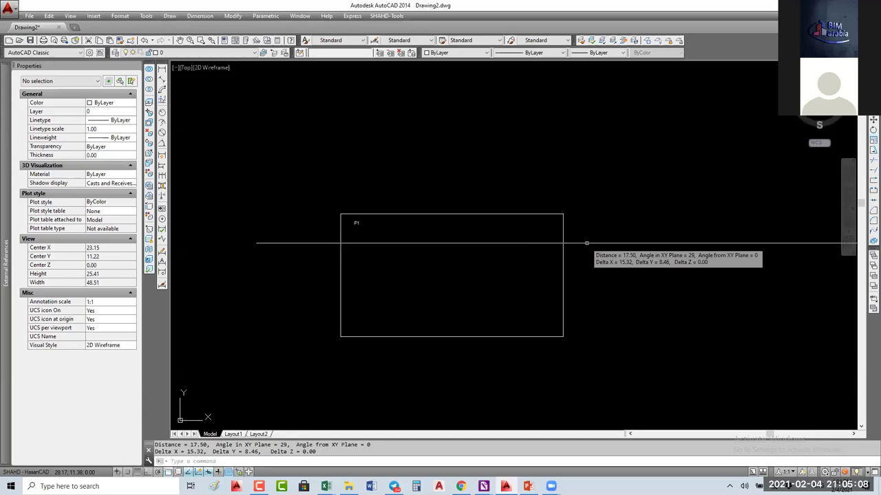
click(355, 223)
key(Escape)
click(356, 224)
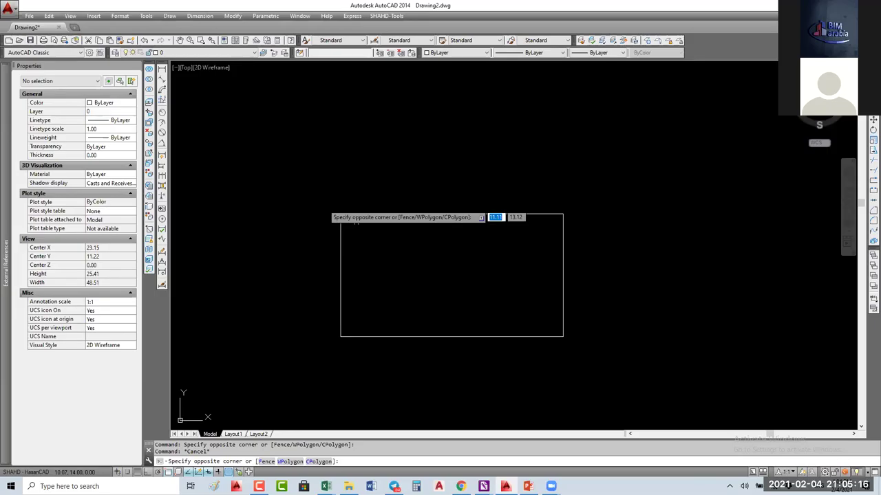
- Save the selected rectangle and F1 label as block FX with its base at the lower-left corner
click(340, 214)
text(b)
key(Return)
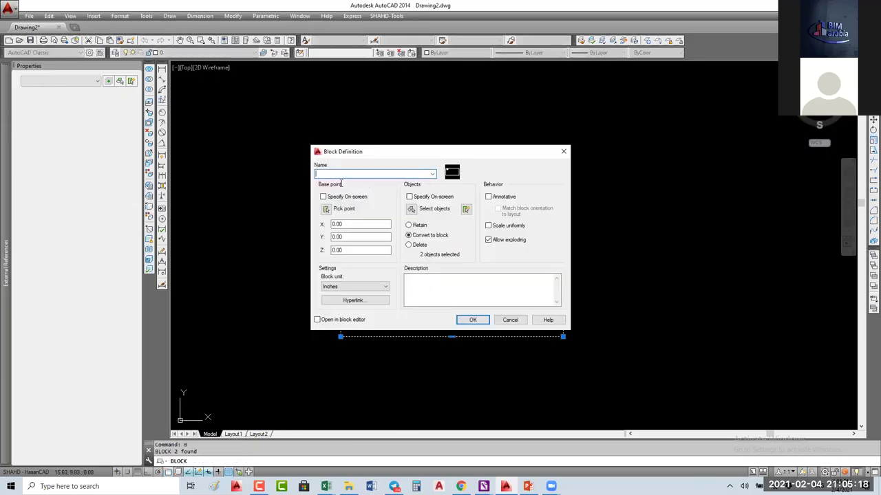
text(FX)
click(326, 208)
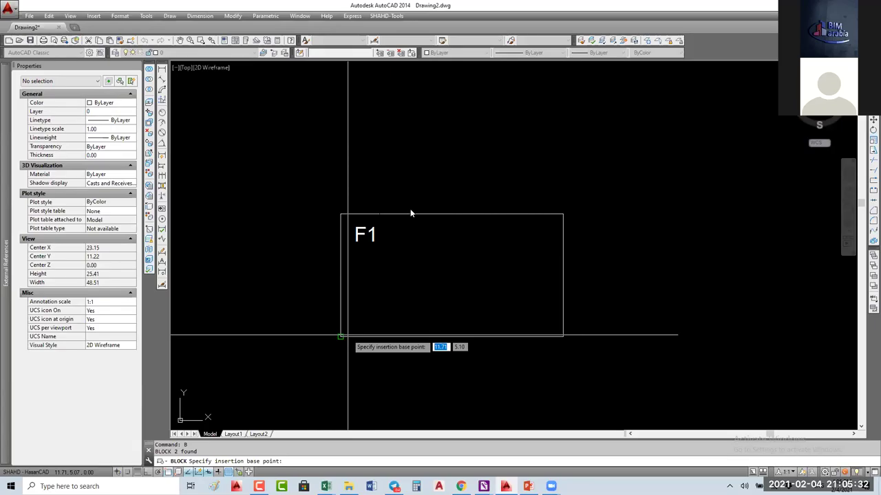
click(347, 336)
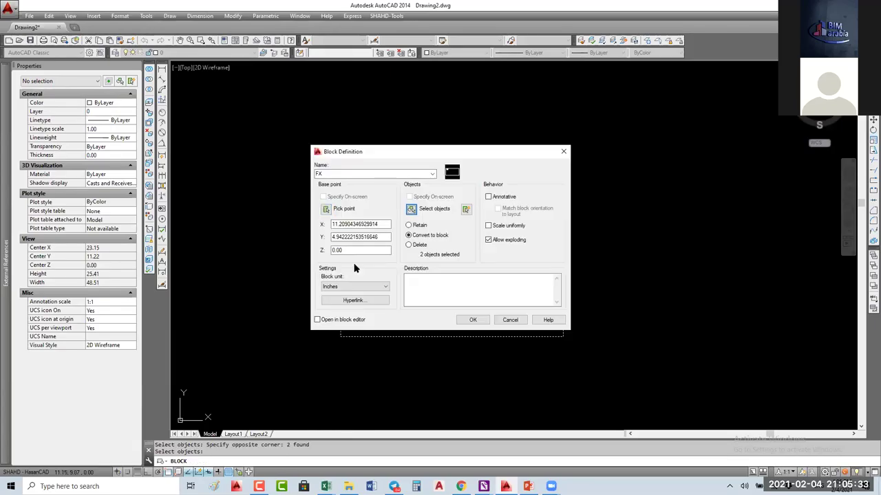
click(473, 320)
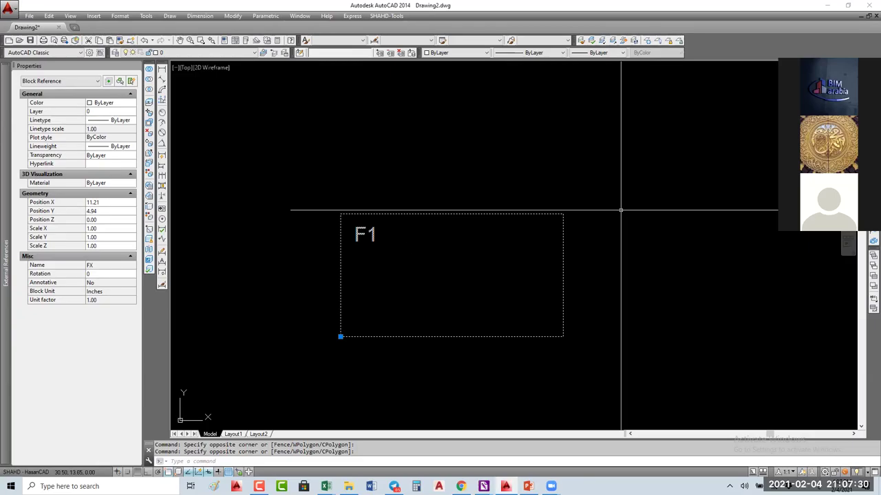
- Clear the selection, reposition the view and select the F1 block reference
key(Escape)
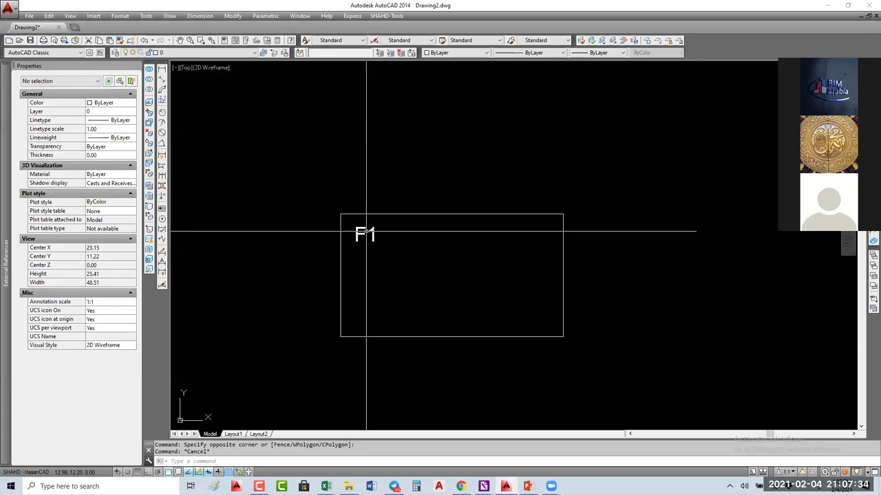
middle_drag(366, 232, 367, 310)
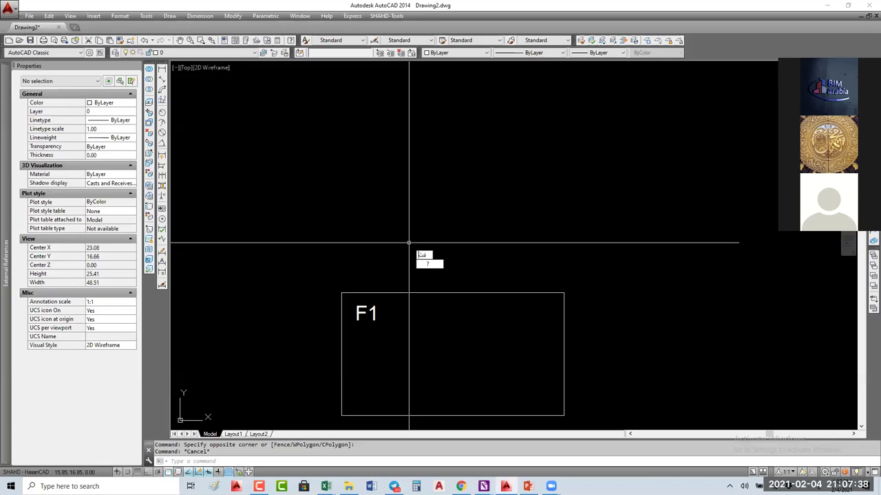
click(338, 252)
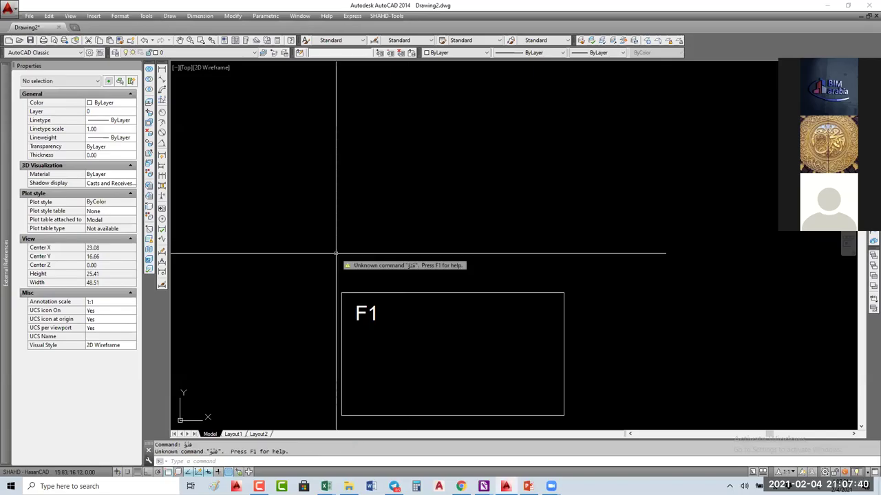
key(Escape)
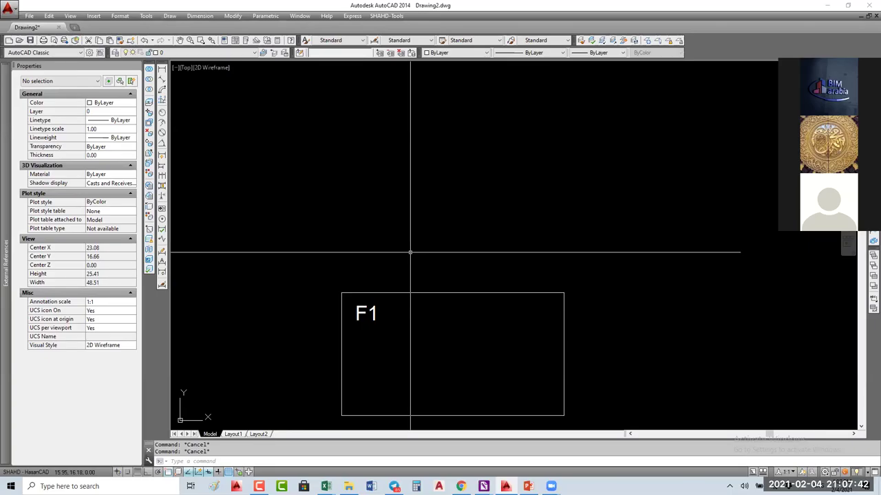
click(373, 309)
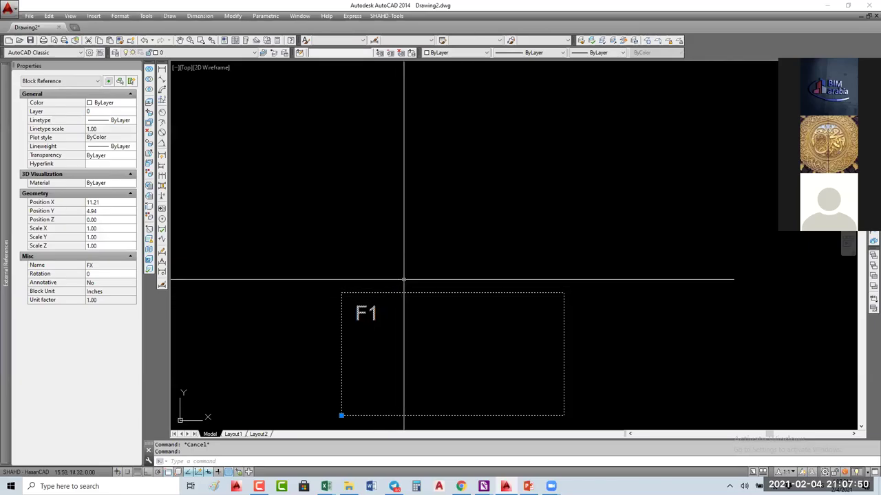
middle_drag(407, 292, 409, 231)
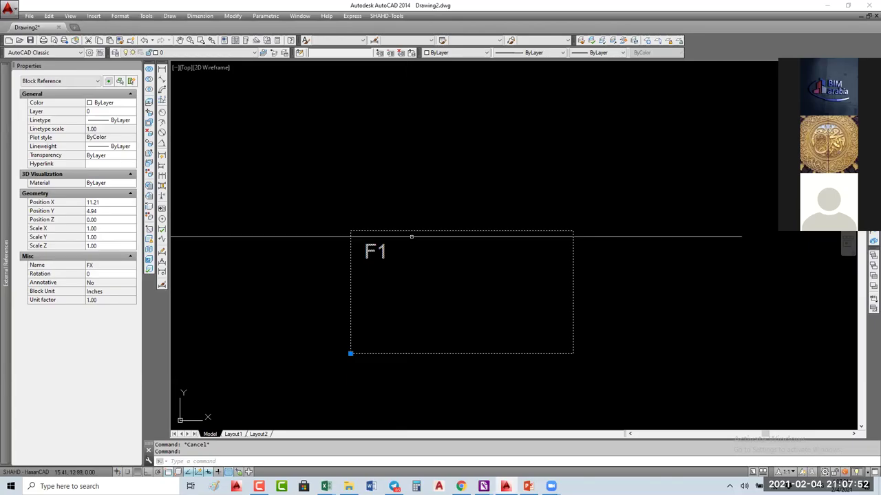
scroll(410, 234, down, 2)
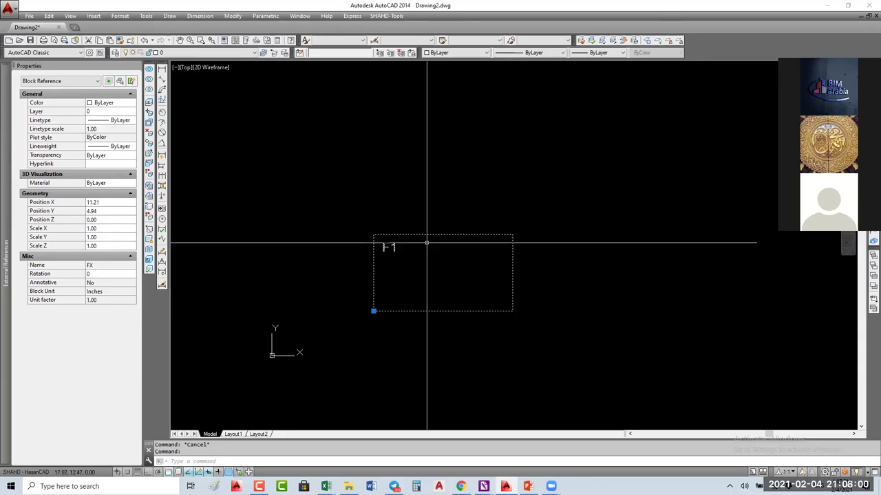
- Open the FX block in the Block Editor using BE
text(BE)
key(Return)
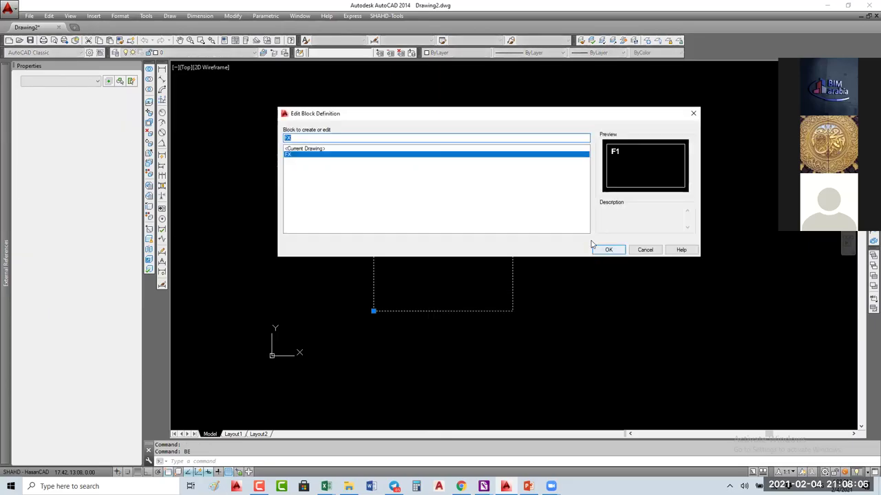
click(597, 248)
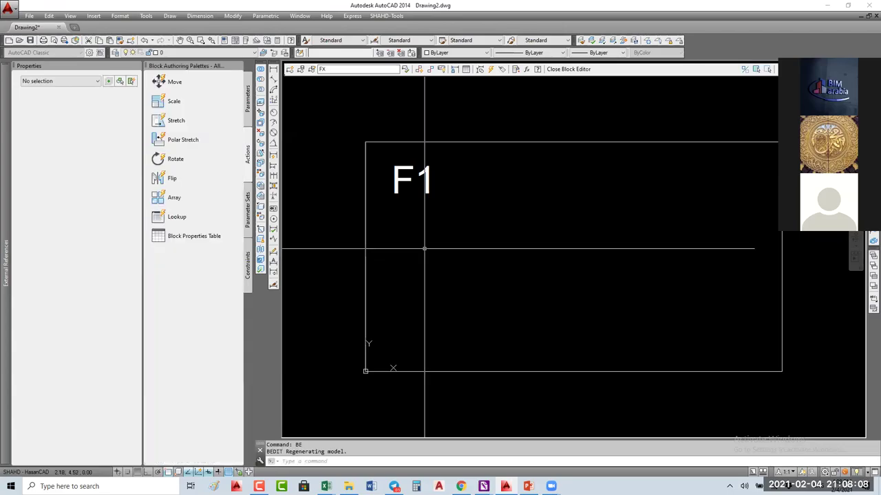
- Try an in-place ED edit of the F1 text, cancel it, and enter ATT for a new attribute
click(408, 178)
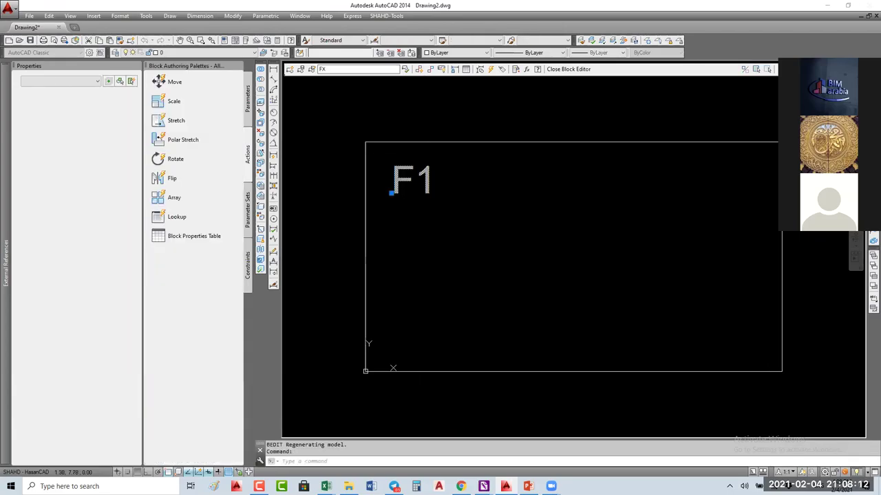
text(ed)
key(Return)
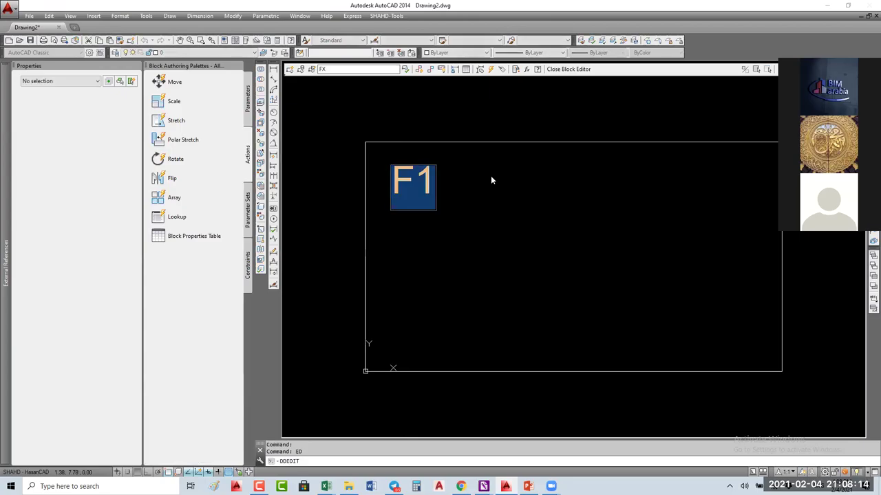
click(491, 177)
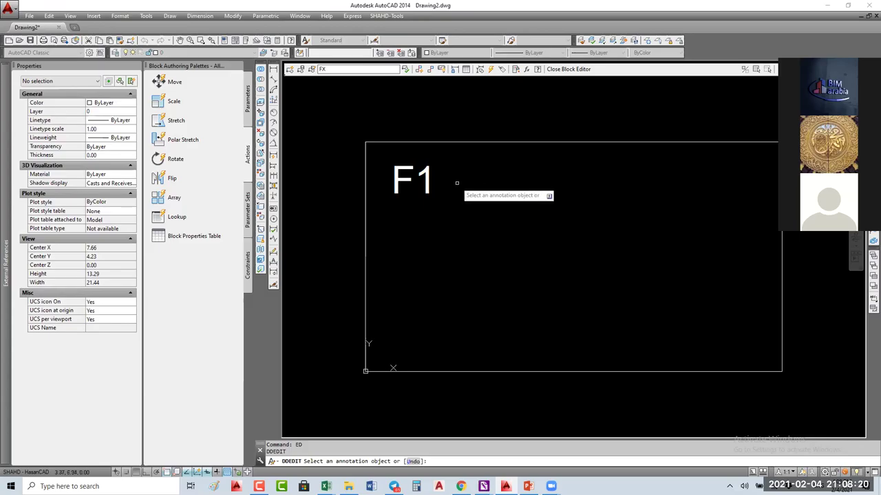
key(Escape)
click(393, 192)
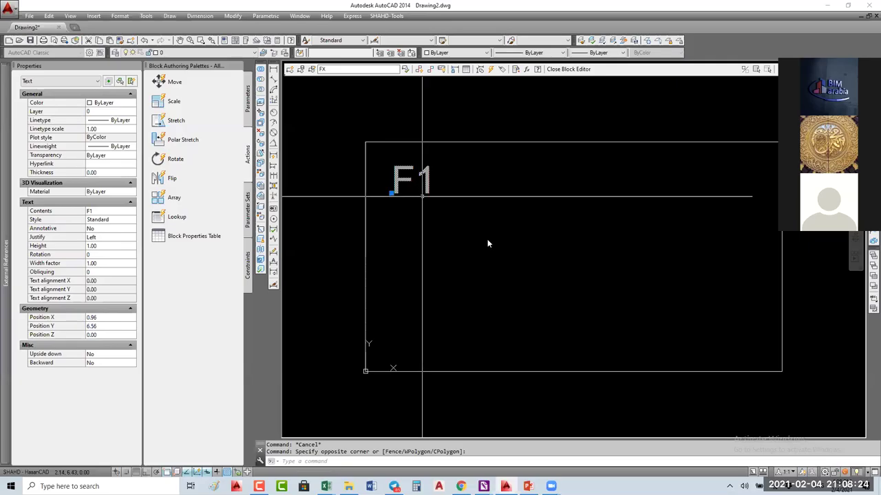
key(Escape)
text(ATT)
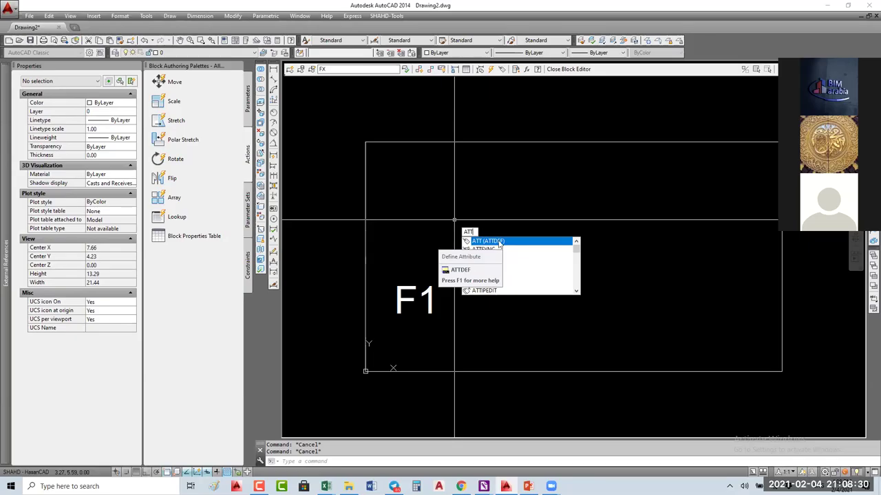
- Set the new attribute's modes to Invisible and Lock position, with the insertion point picked on screen
click(500, 242)
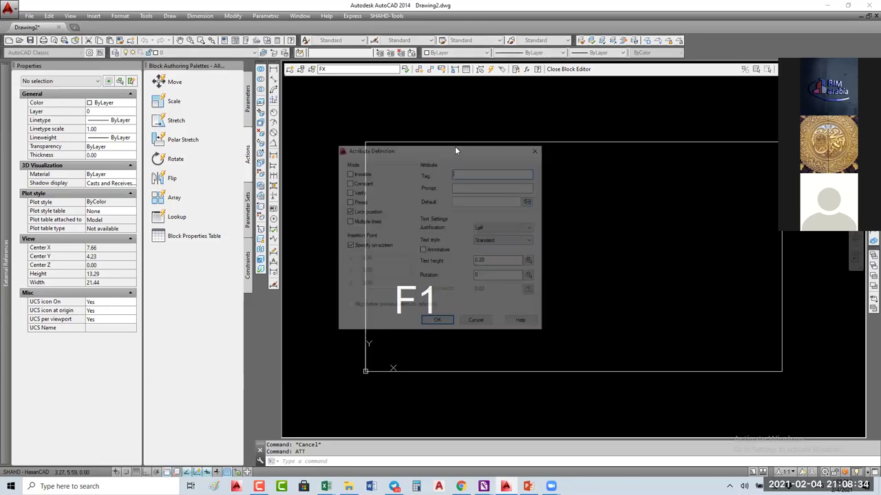
click(518, 174)
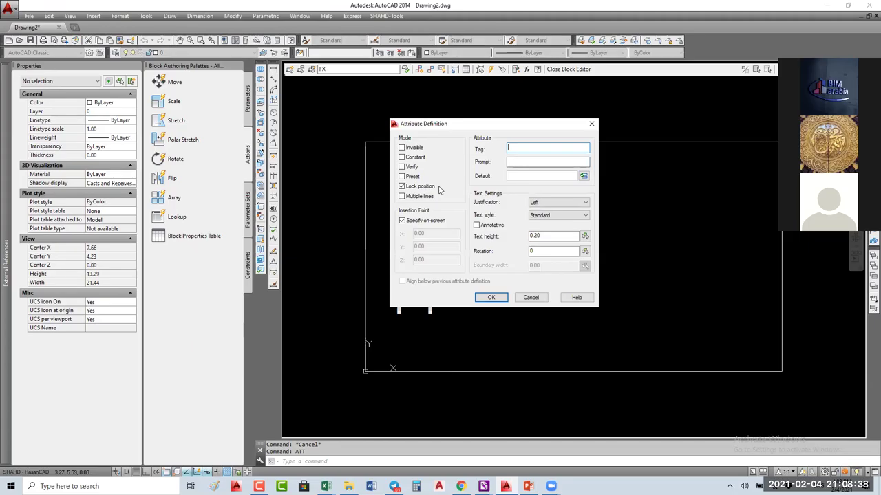
click(401, 185)
click(402, 147)
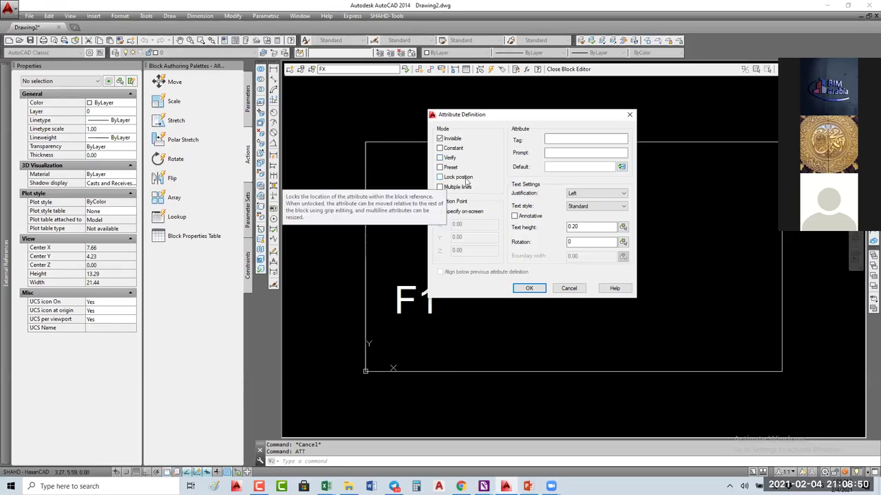
click(502, 178)
click(456, 212)
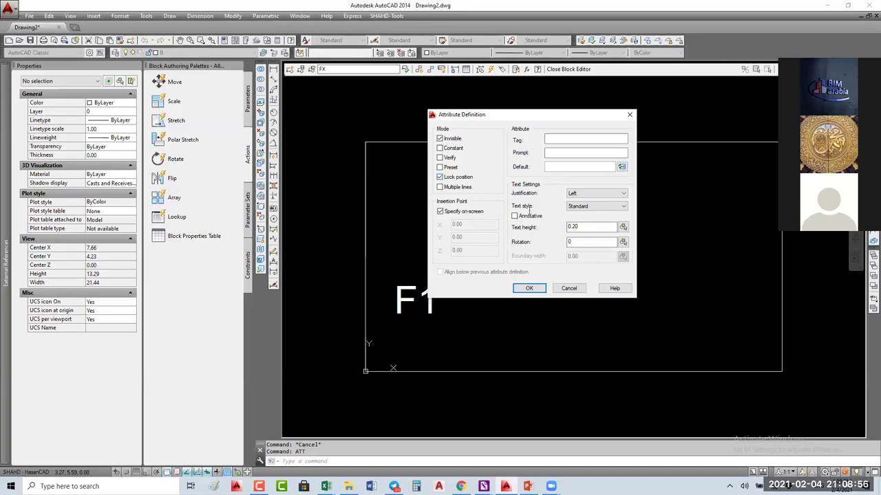
- Enter tag FoundNo, prompt 'What is Foundation No' and default value F1
click(552, 138)
text(FoundNo)
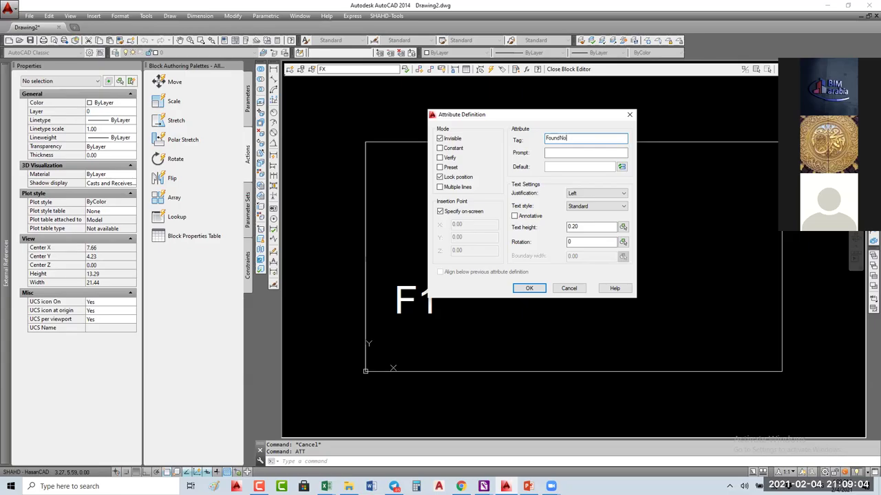
click(557, 153)
text(What ois)
key(BackSpace)
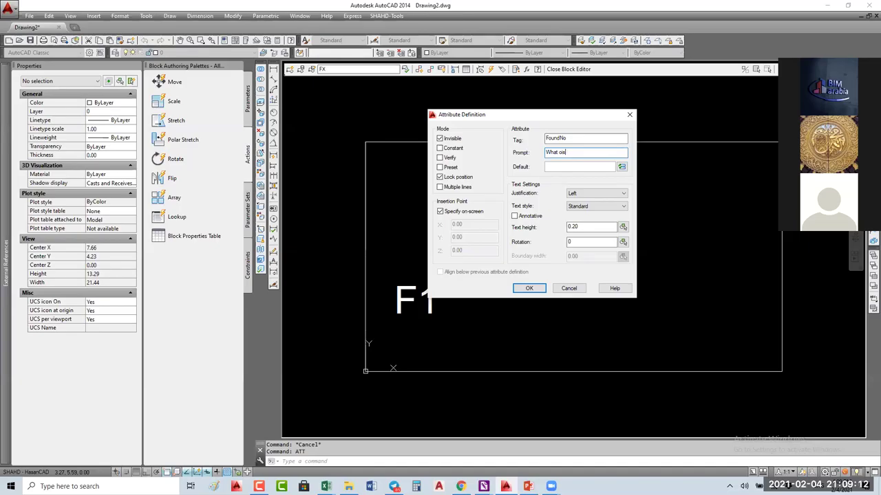
key(BackSpace)
key(BackSpace)
key(BackSpace)
text(is Foundation No)
click(550, 167)
text(F01)
key(BackSpace)
text(1)
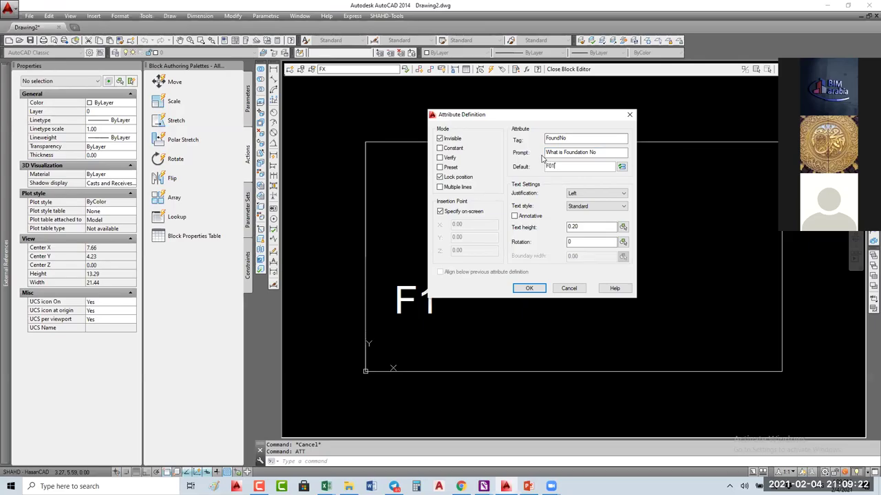
key(BackSpace)
key(BackSpace)
text(1)
- Keep Left justification and the Standard text style, and set text height to 3
click(587, 196)
click(589, 202)
click(586, 207)
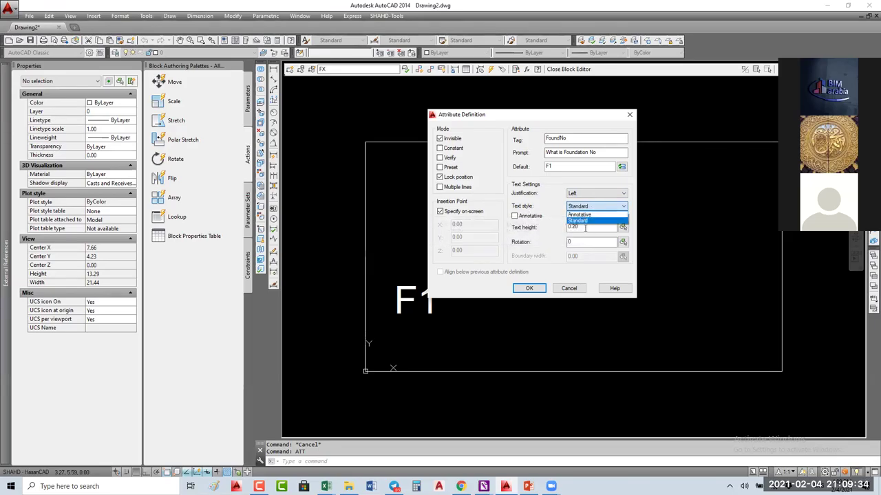
click(586, 227)
double_click(586, 227)
text(3)
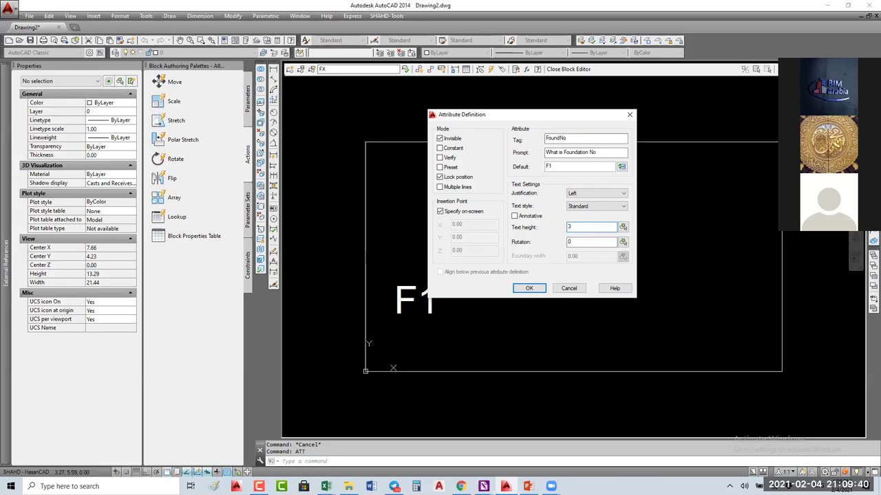
- Place the FOUNDNO attribute above F1, then erase and restore the F1 text with undo
key(Return)
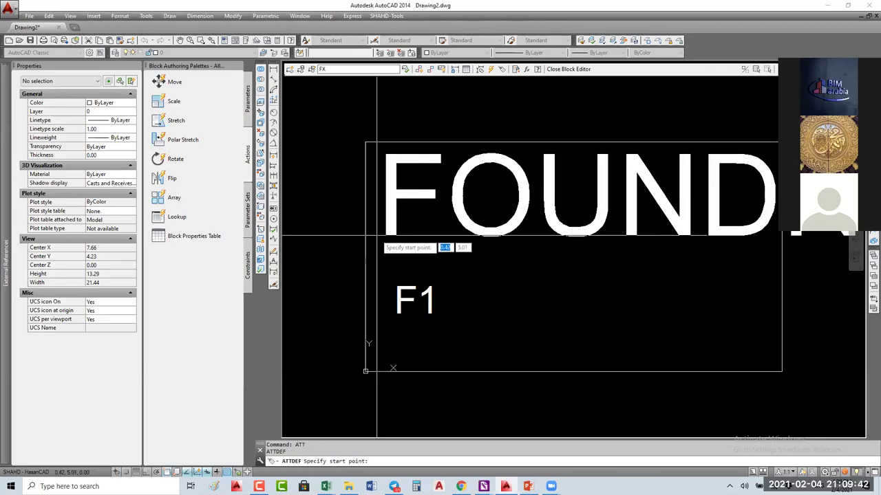
click(398, 253)
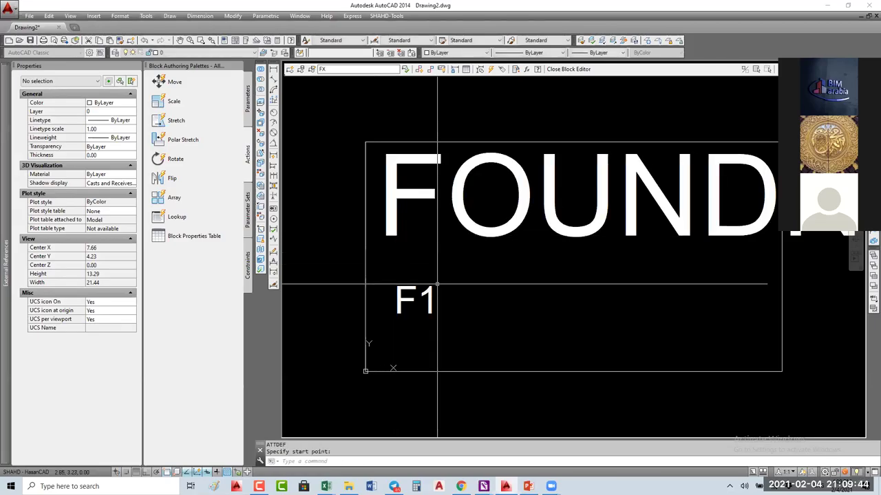
click(406, 301)
click(419, 303)
key(e)
key(Return)
scroll(419, 303, down, 2)
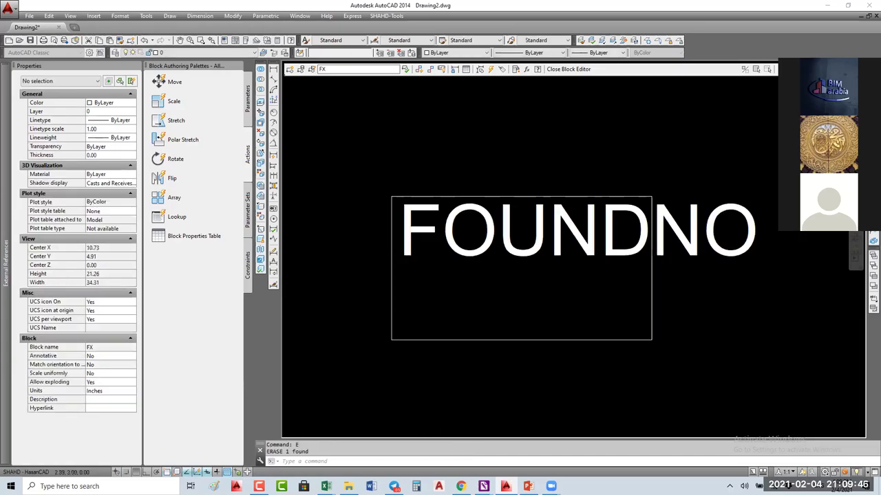
scroll(456, 306, up, 2)
key(u)
key(Return)
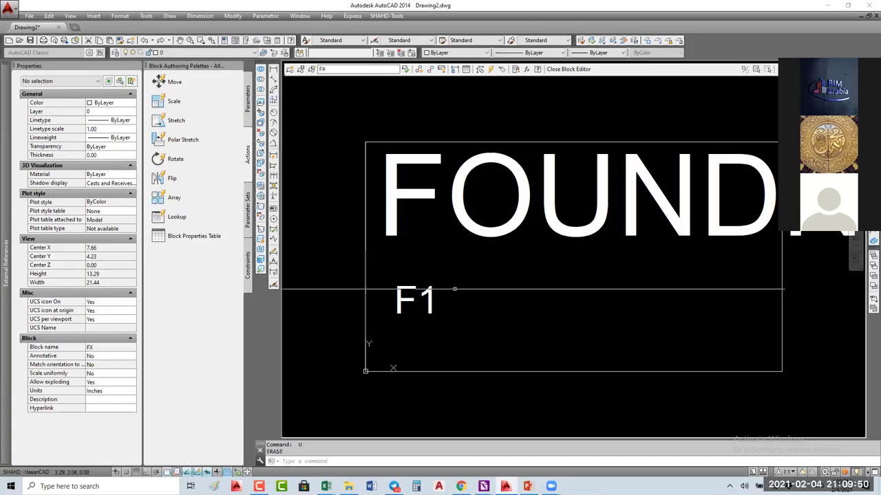
- Scale the rectangle outline by 2 from its top-left corner and close the Block Editor
scroll(458, 278, down, 2)
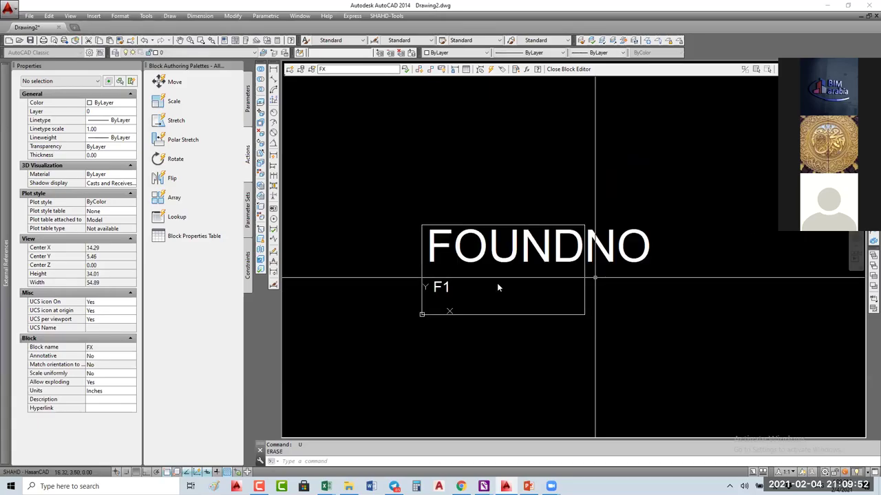
middle_drag(497, 287, 464, 284)
click(464, 284)
middle_drag(528, 283, 497, 282)
click(498, 283)
text(s)
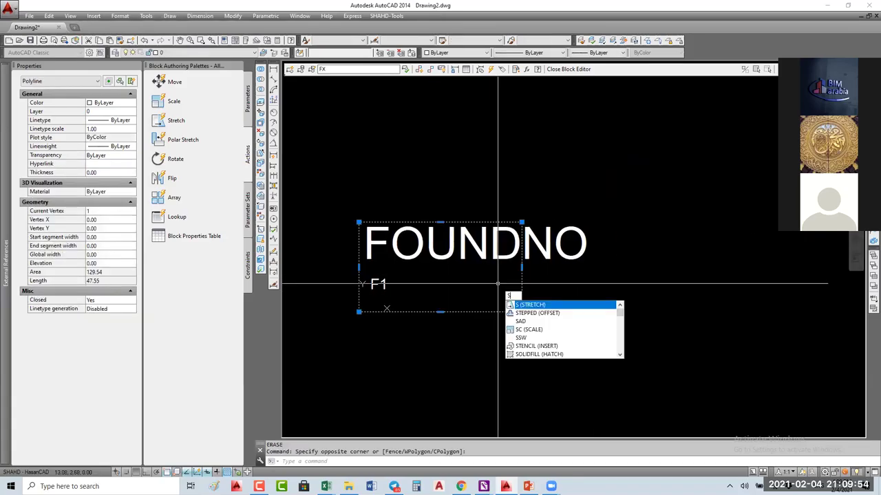
key(Return)
click(359, 223)
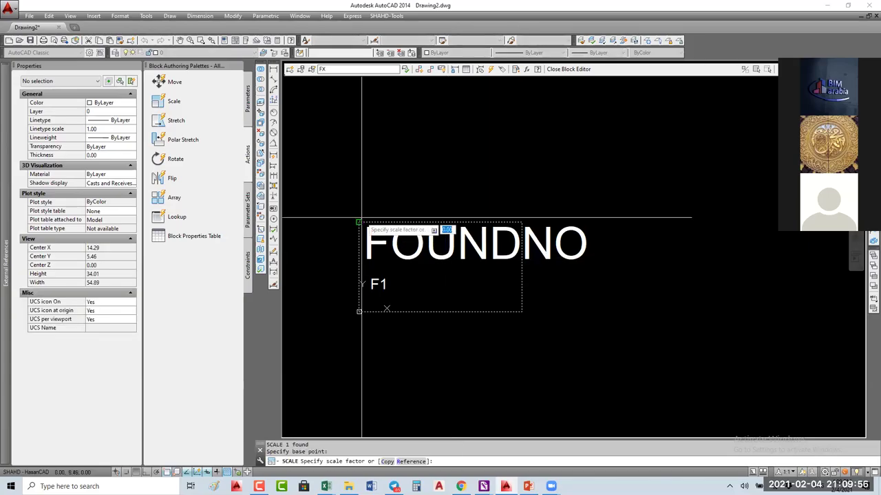
text(2)
key(Return)
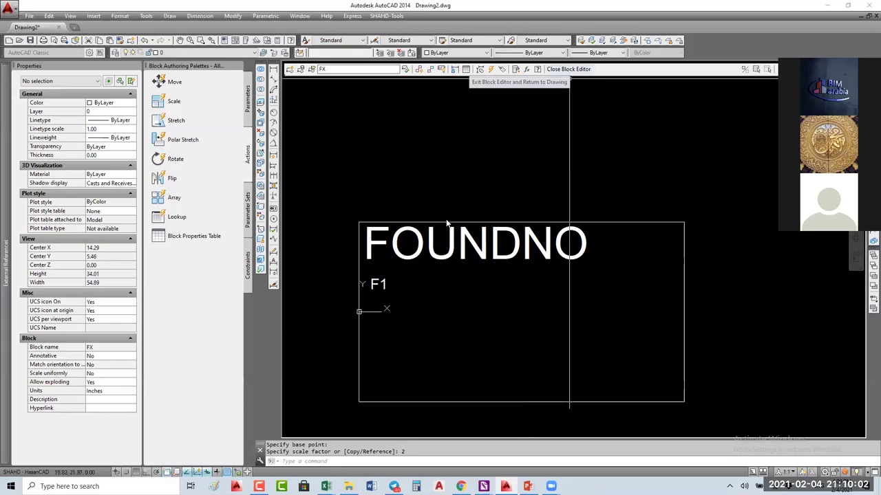
click(568, 69)
- Save the block changes and synchronize the FX block's attributes with ATTSYNC
click(420, 247)
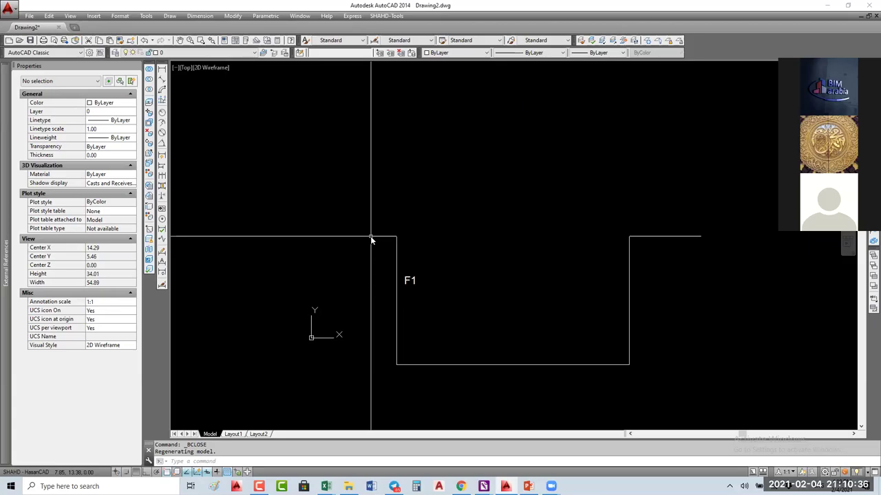
text(ATTSYNC)
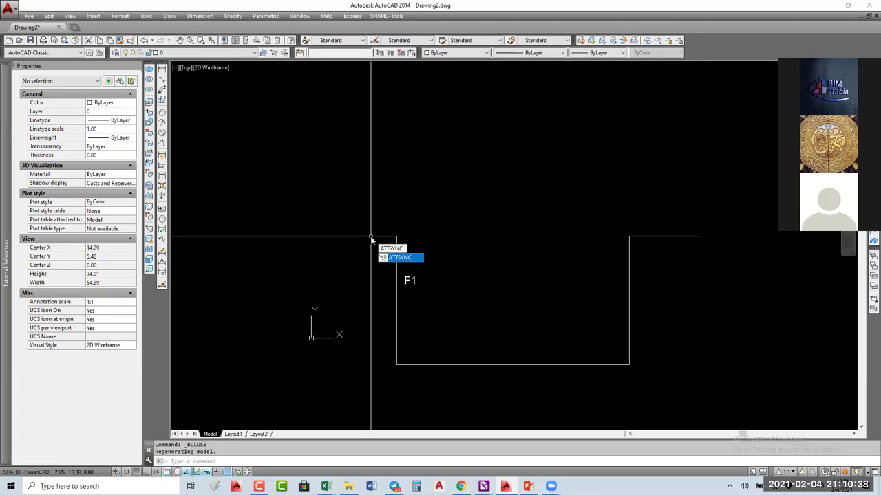
key(Return)
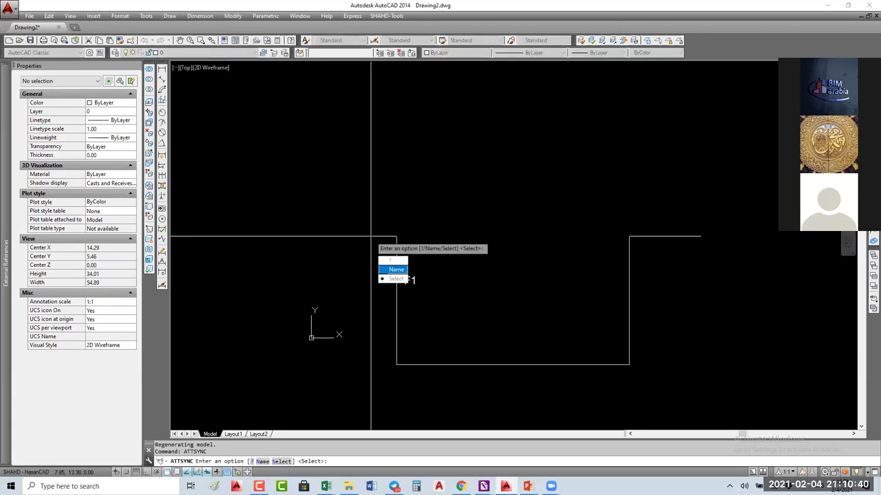
text(S)
key(Return)
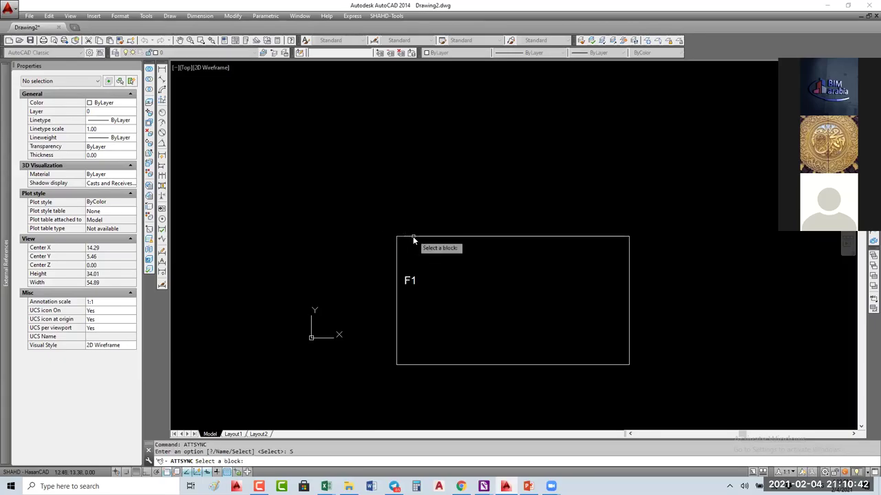
click(413, 240)
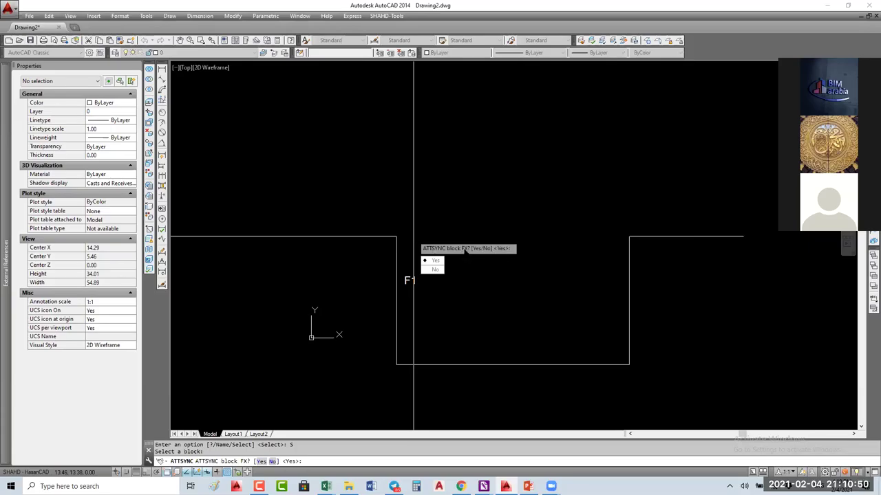
click(435, 261)
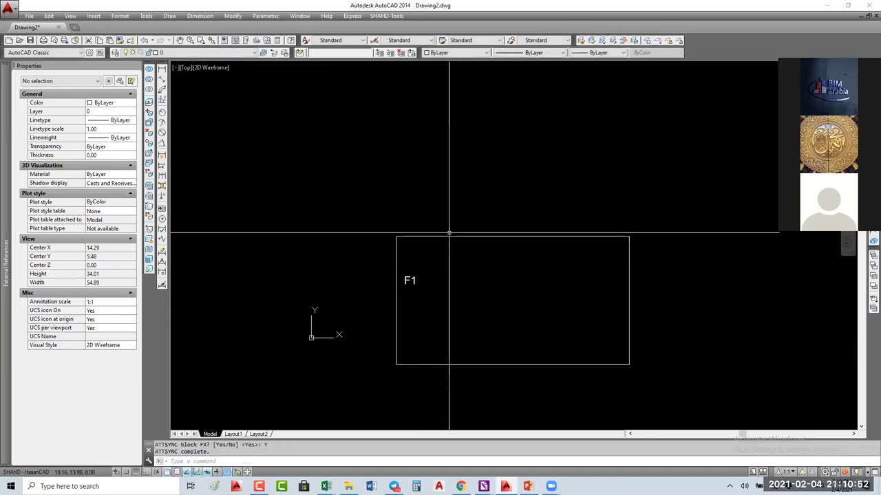
- Zoom to extents, keep layer 0 current, and window-select the F1 block
middle_click(449, 234)
middle_click(449, 233)
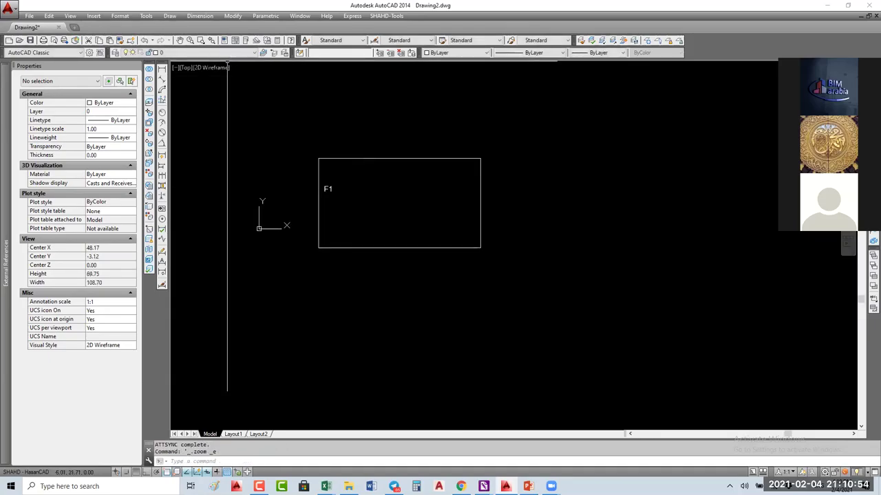
click(227, 53)
click(227, 61)
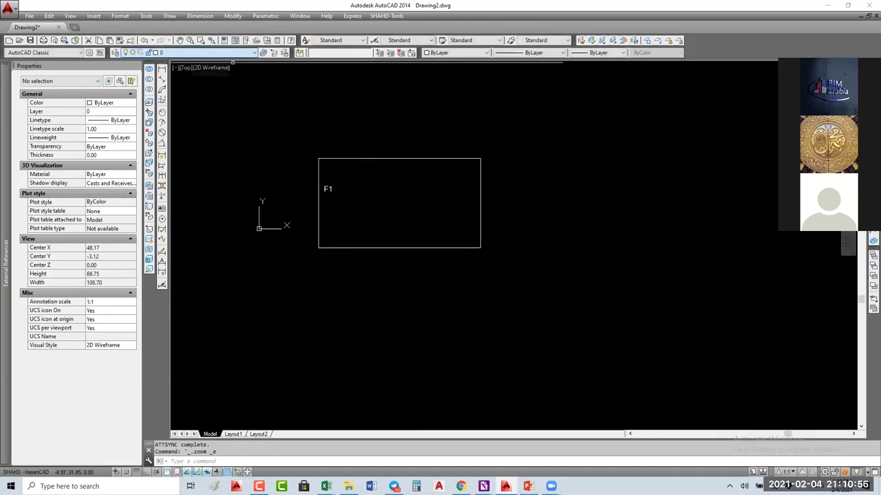
click(407, 154)
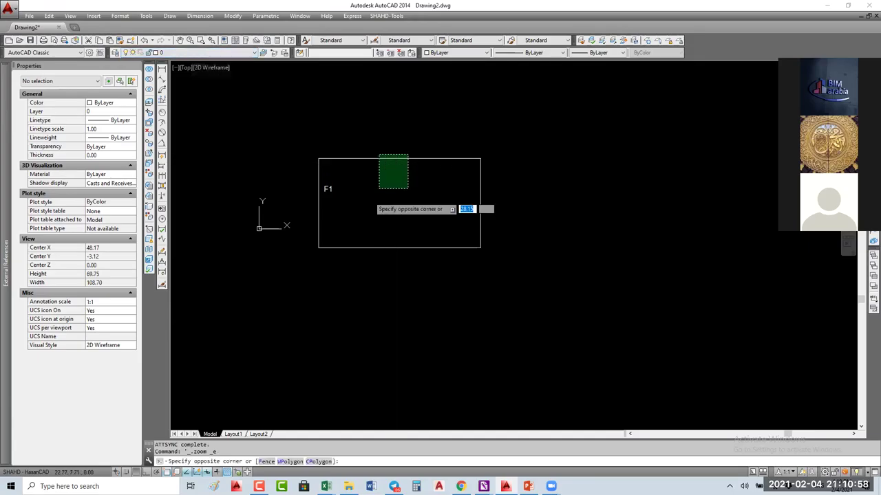
click(369, 197)
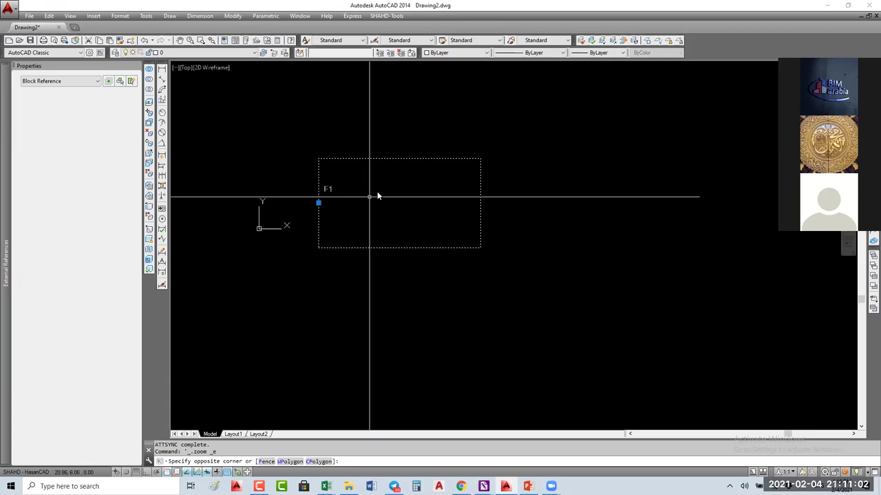
click(369, 197)
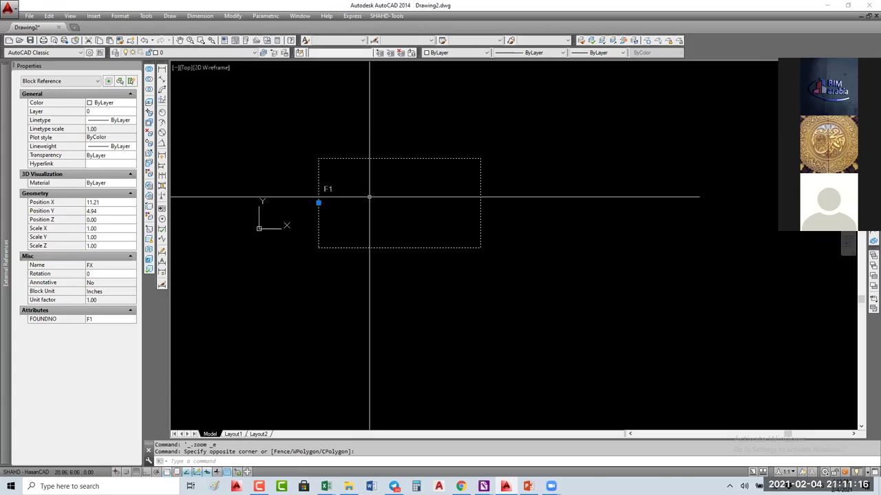
- Launch the BE command to choose the FX block definition for editing
text(be)
key(Return)
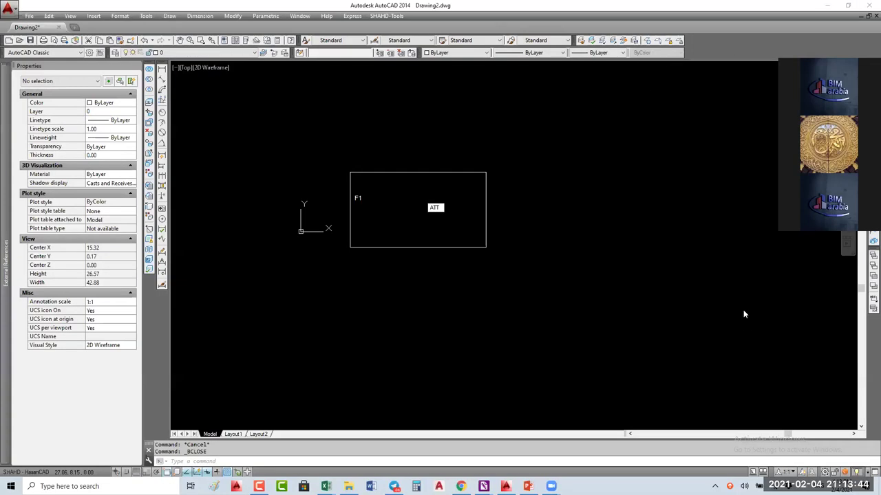
- Synchronize the FX block's attributes with ATTSYNC, picking the F1 block and accepting
click(471, 302)
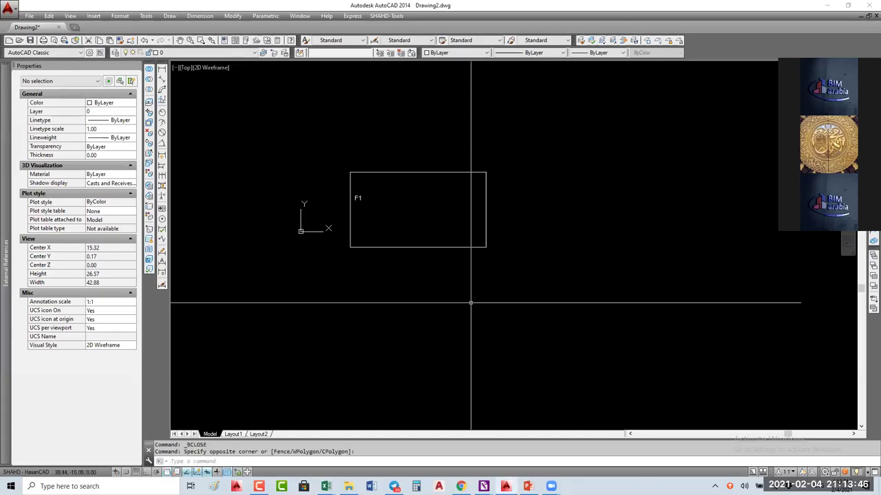
click(417, 171)
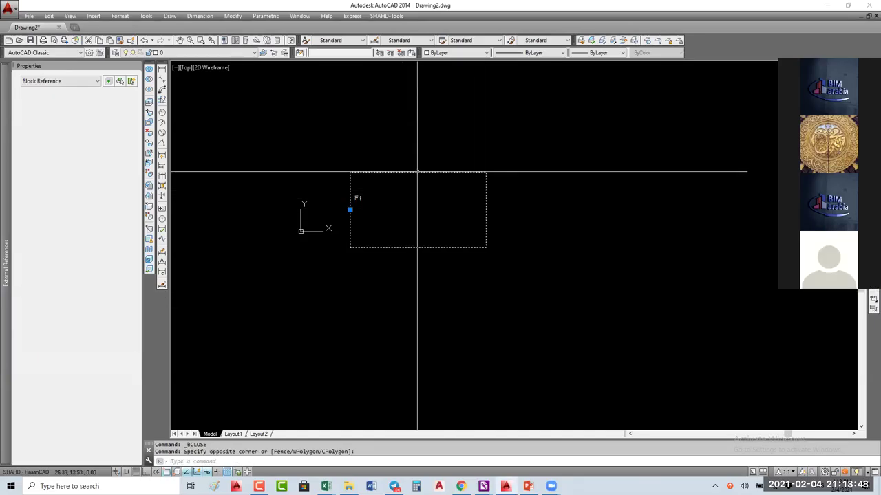
key(Escape)
text(att)
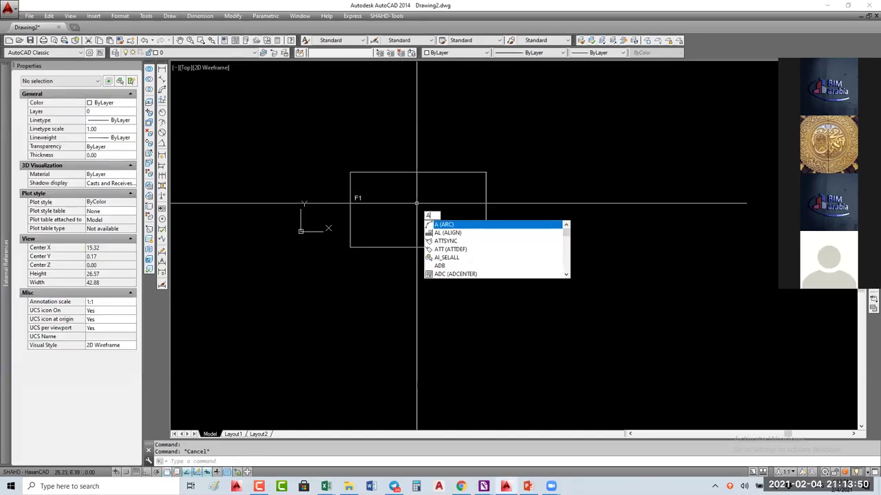
text(s)
key(Return)
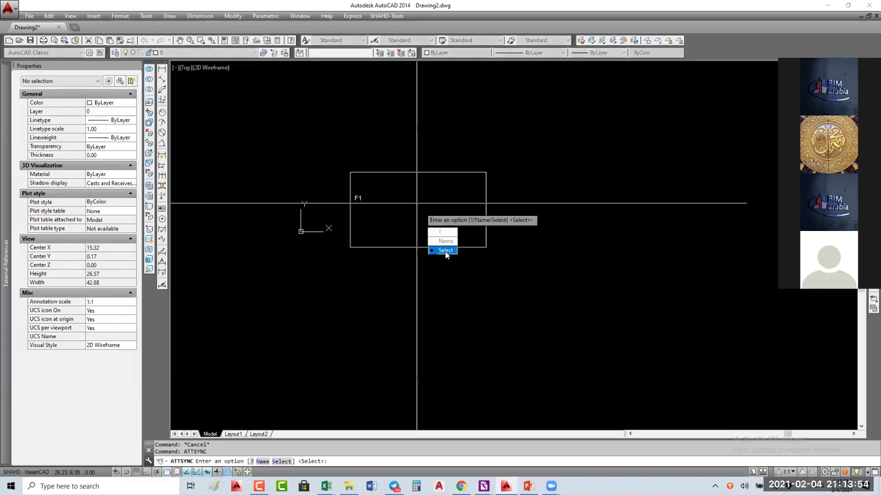
click(445, 251)
click(401, 171)
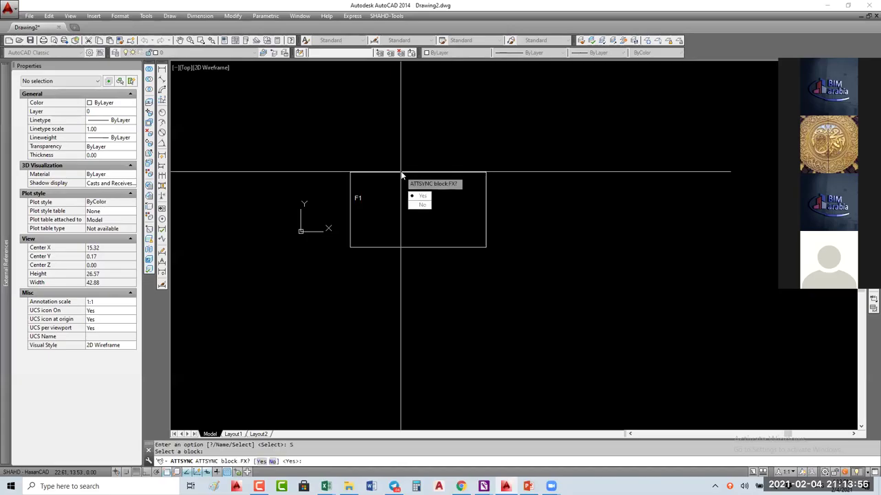
key(Return)
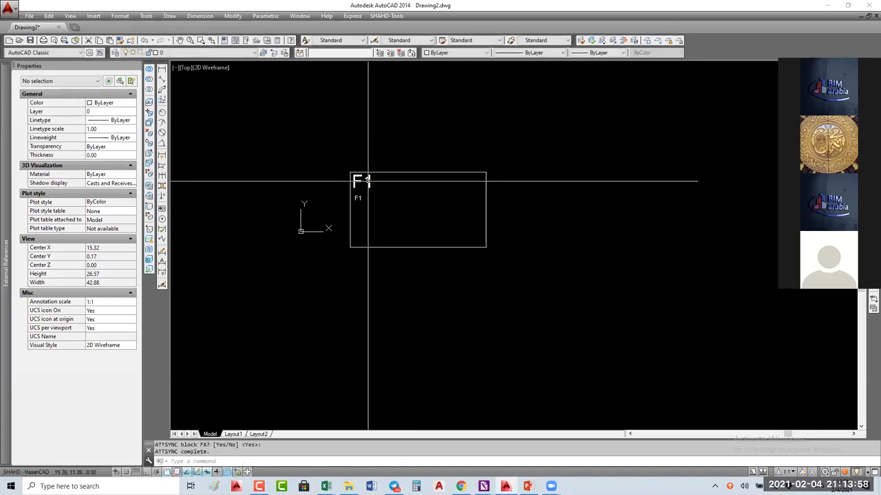
- Review the F1 block's values in the Enhanced Attribute Editor, then cancel
click(368, 180)
double_click(368, 180)
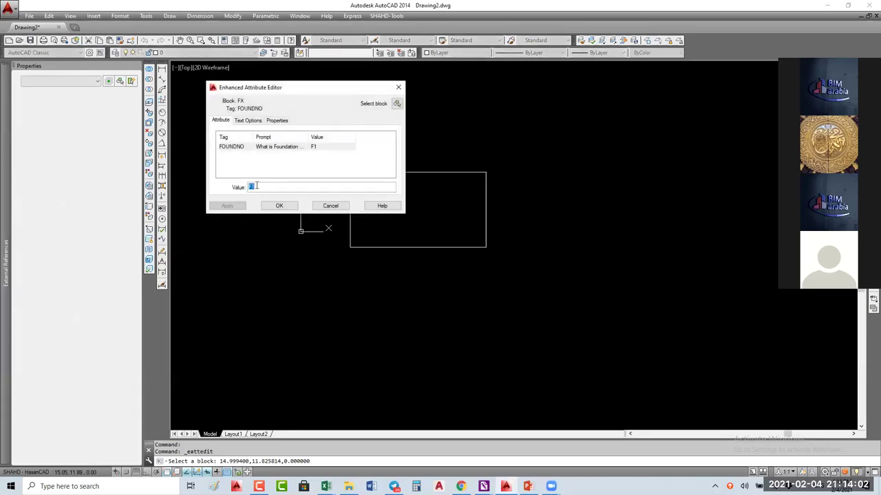
click(331, 206)
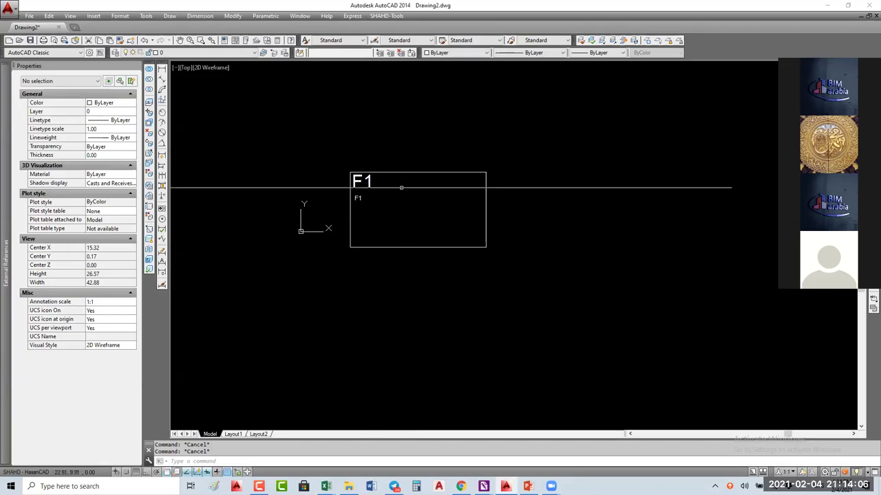
- Mirror the F1 block to the left across a vertical line with Ortho on, keeping the original
text(MI)
key(Return)
click(403, 191)
click(370, 211)
key(Return)
click(320, 190)
middle_drag(328, 260, 373, 249)
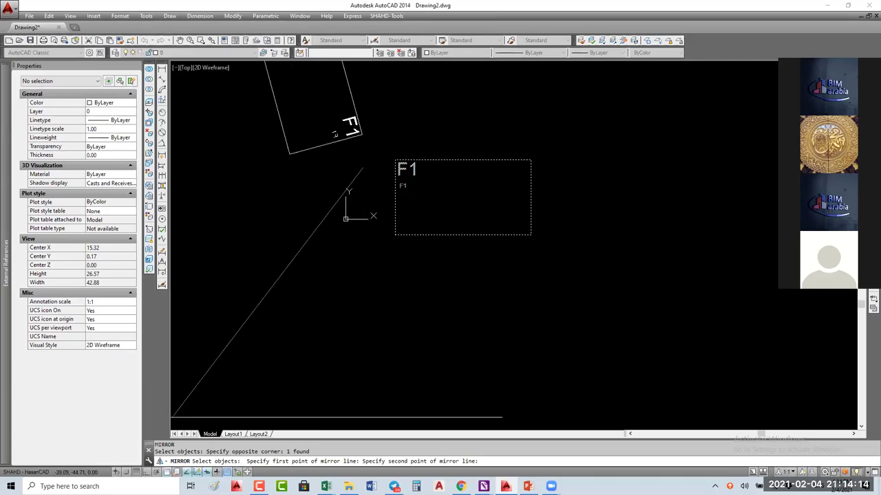
key(F8)
click(319, 178)
middle_drag(318, 178, 321, 222)
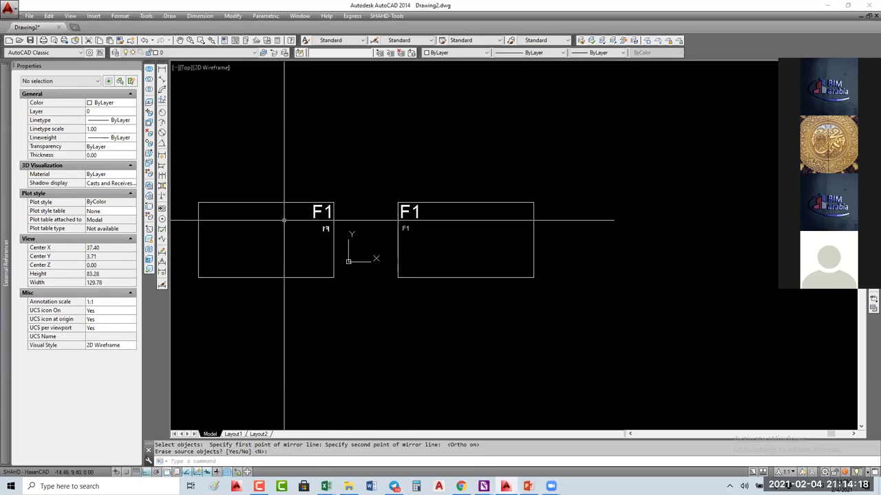
scroll(314, 229, up, 4)
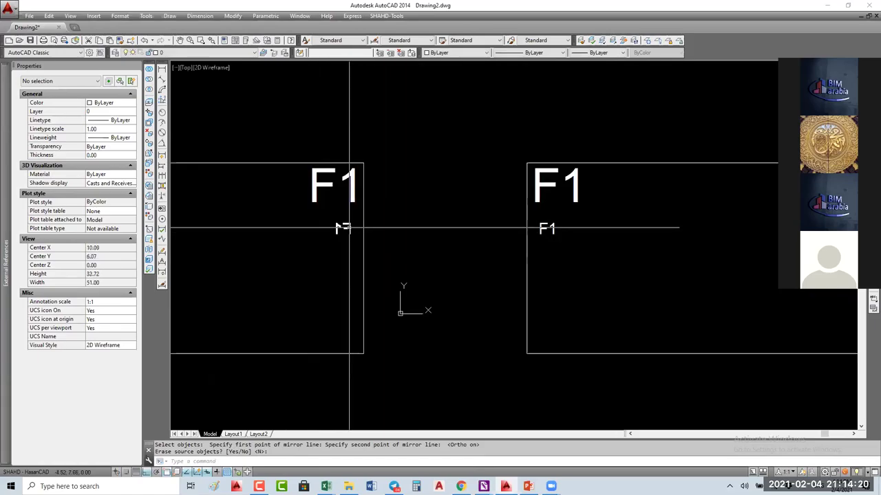
scroll(427, 201, down, 6)
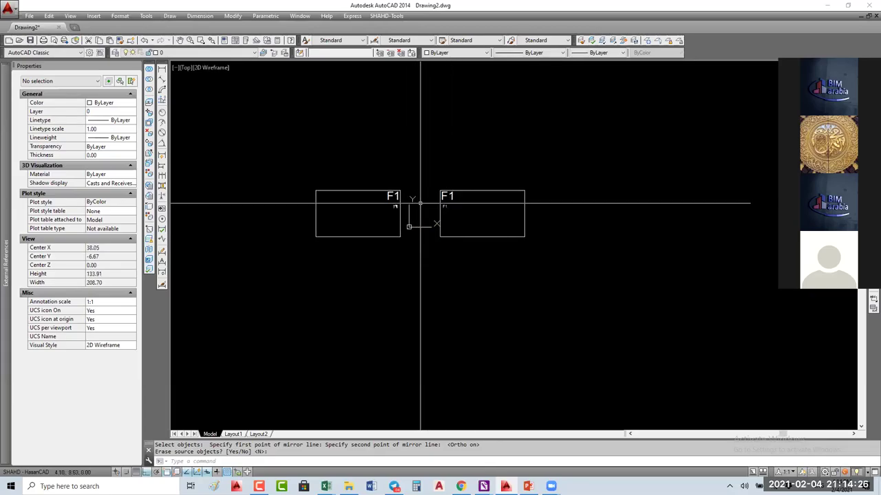
key(Return)
- Start BE and choose the FX block definition
text(BE)
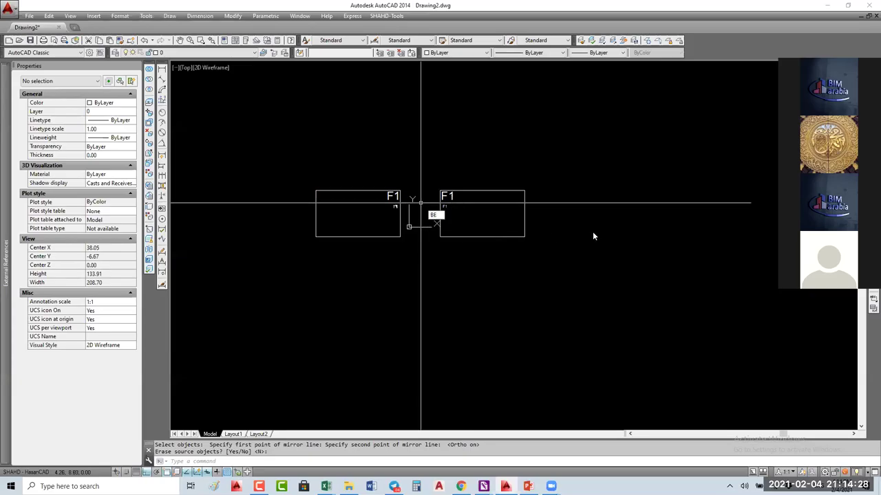
key(Return)
key(Down)
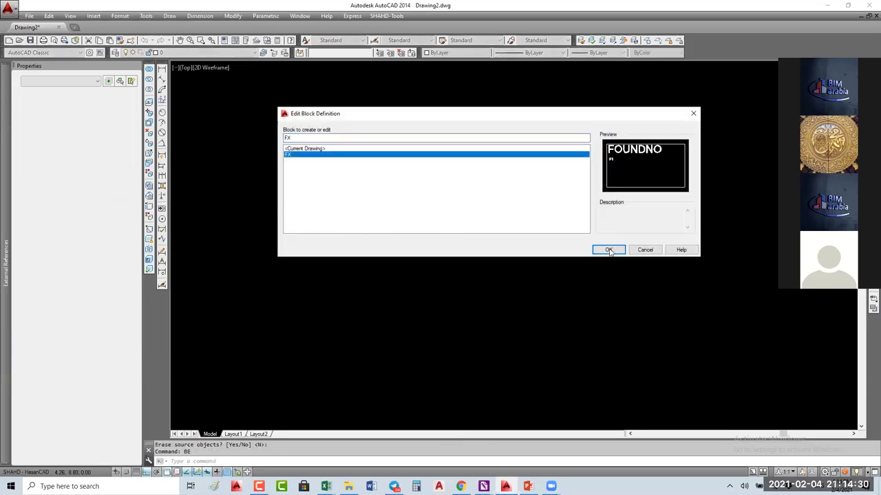
- Open FX in the Block Editor and copy the FOUNDNO attribute definition below the original
click(608, 250)
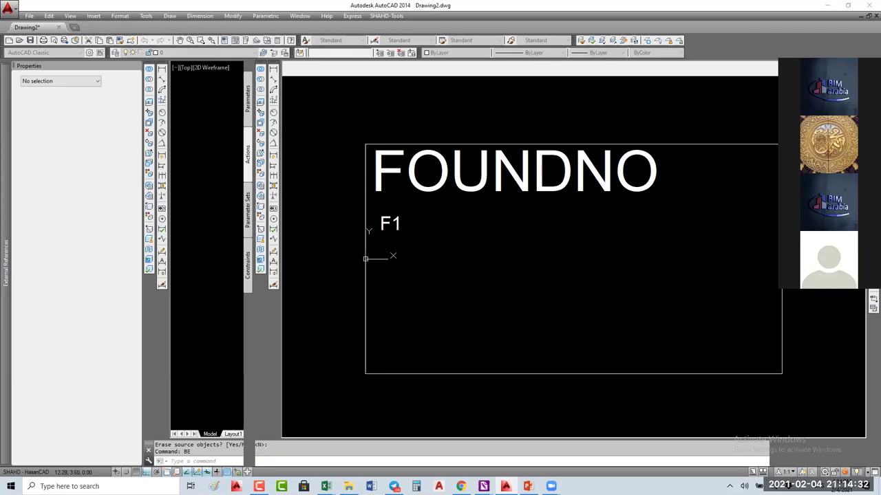
click(655, 203)
text(c)
key(Return)
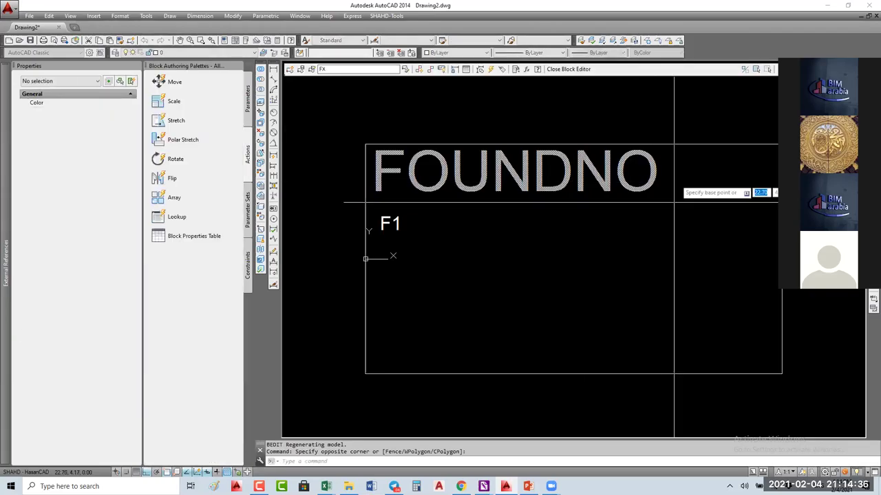
click(673, 203)
click(668, 309)
key(Escape)
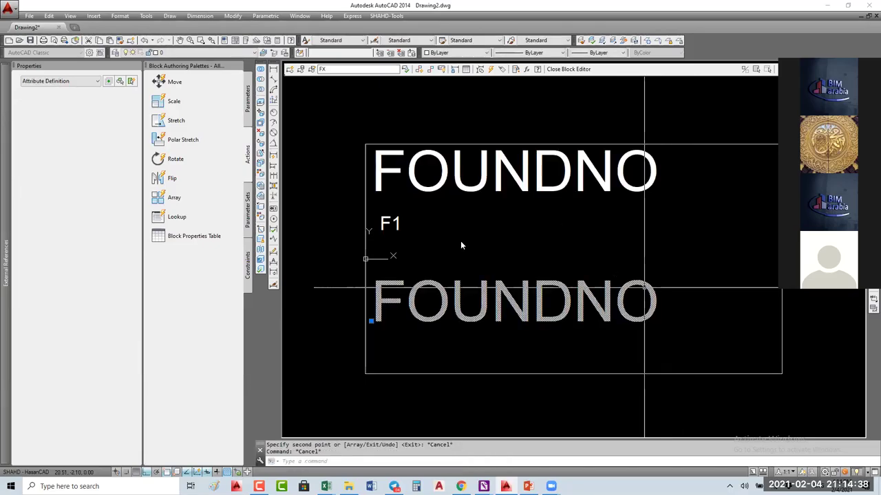
- Set the copied attribute's prompt to 'What is Foundation H' and default to 500, then close the editor
double_click(401, 250)
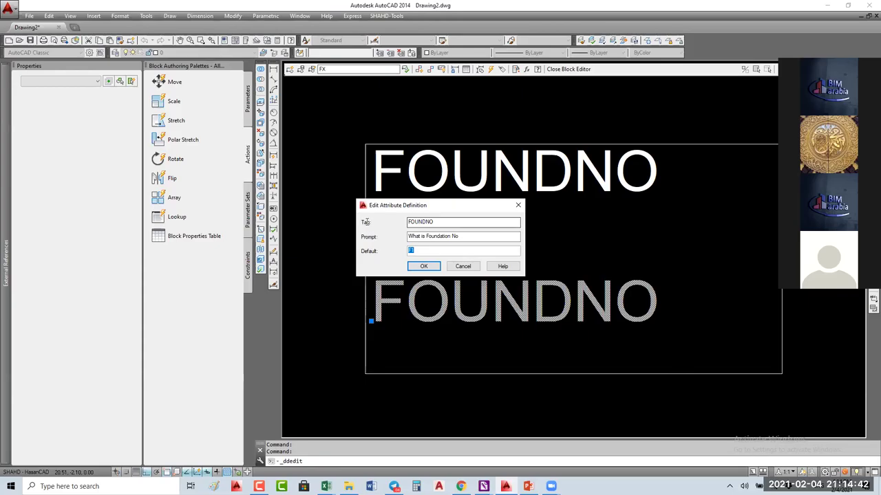
click(443, 250)
key(shift+Tab)
key(shift+Tab)
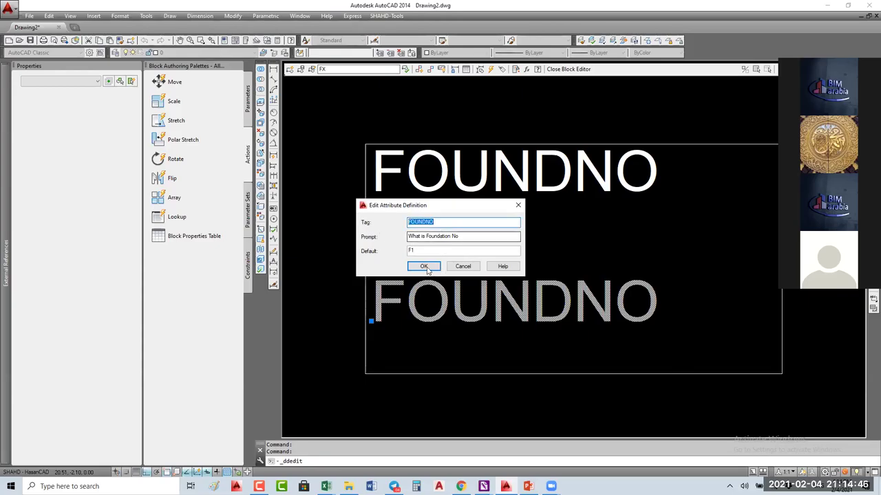
click(422, 250)
double_click(435, 236)
key(End)
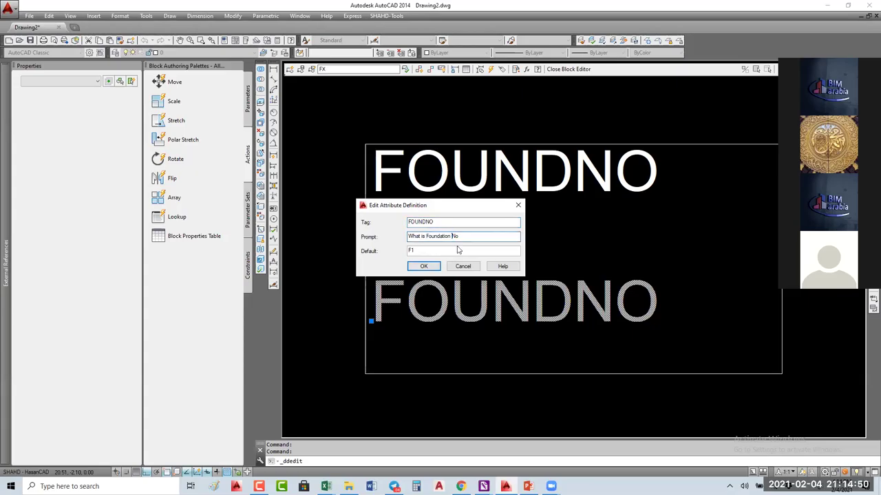
key(BackSpace)
key(BackSpace)
text(H)
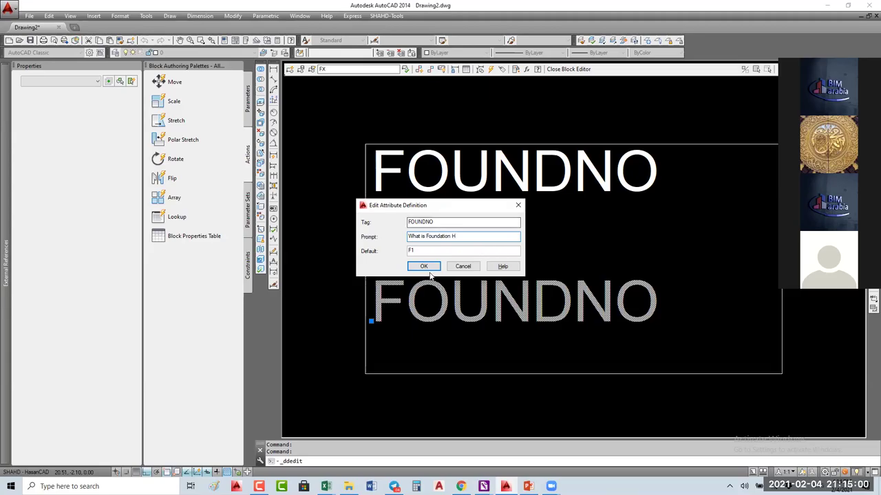
double_click(411, 251)
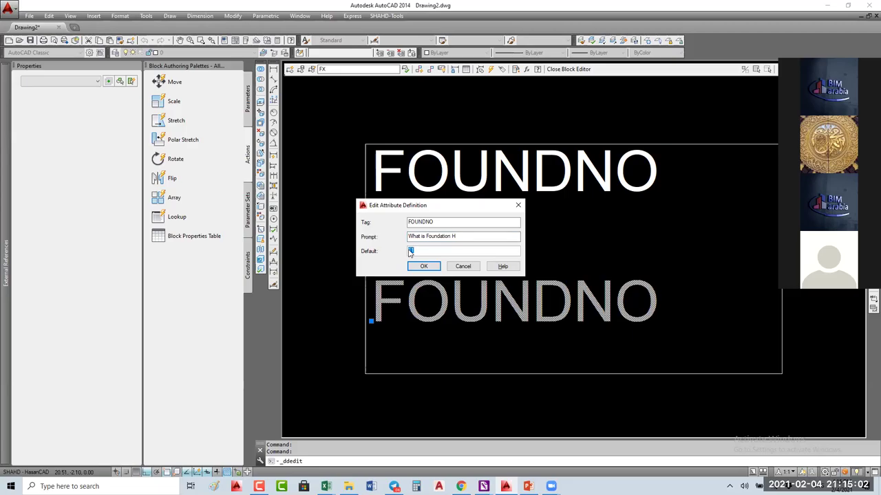
text(500)
click(427, 250)
click(472, 237)
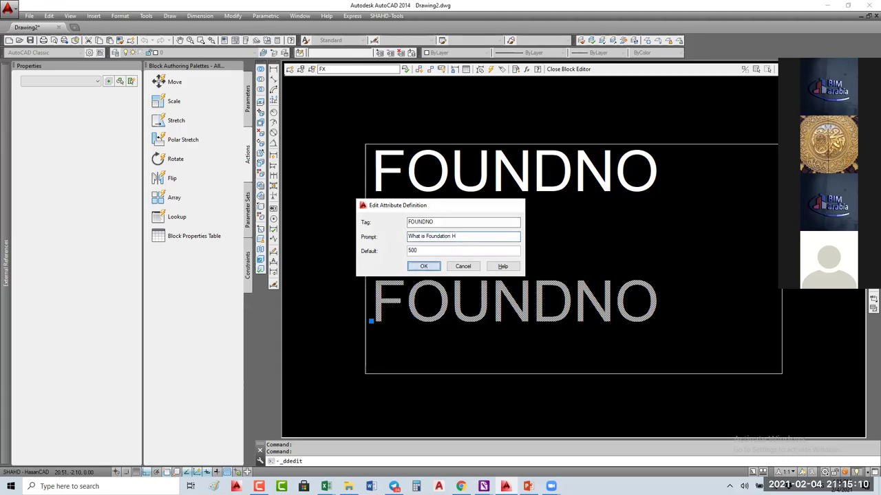
click(423, 266)
click(569, 70)
- Save the FX block changes and run ATTSYNC on the FX block
click(427, 225)
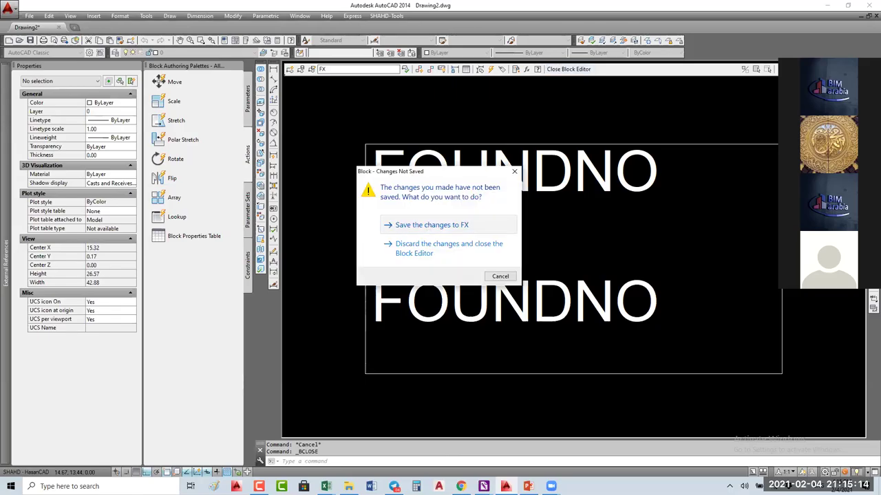
key(Escape)
text(attsync)
key(Return)
key(Return)
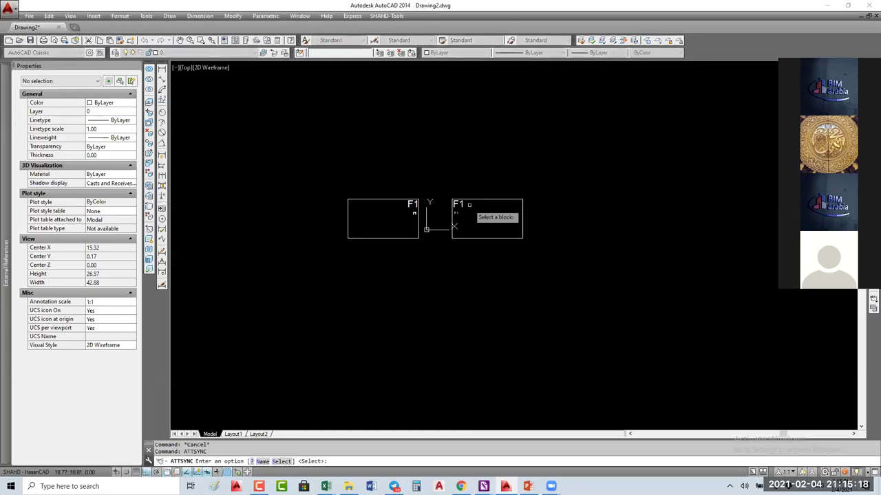
click(470, 200)
key(Return)
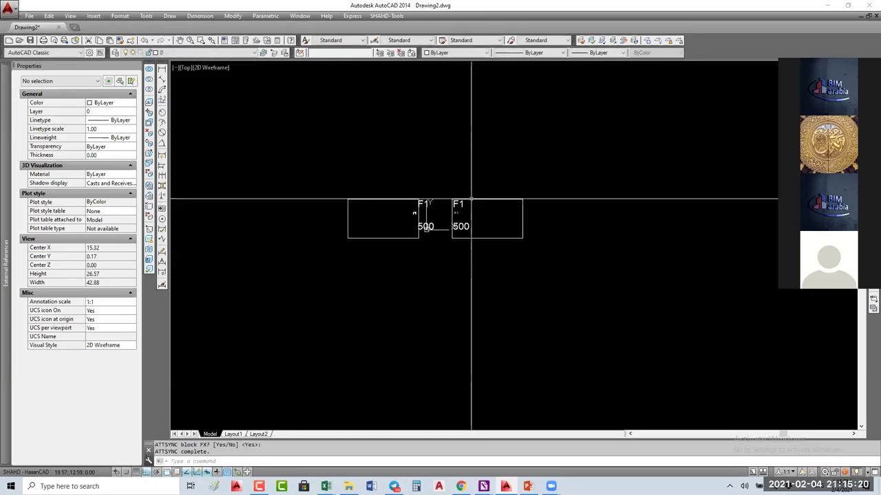
scroll(458, 219, up, 2)
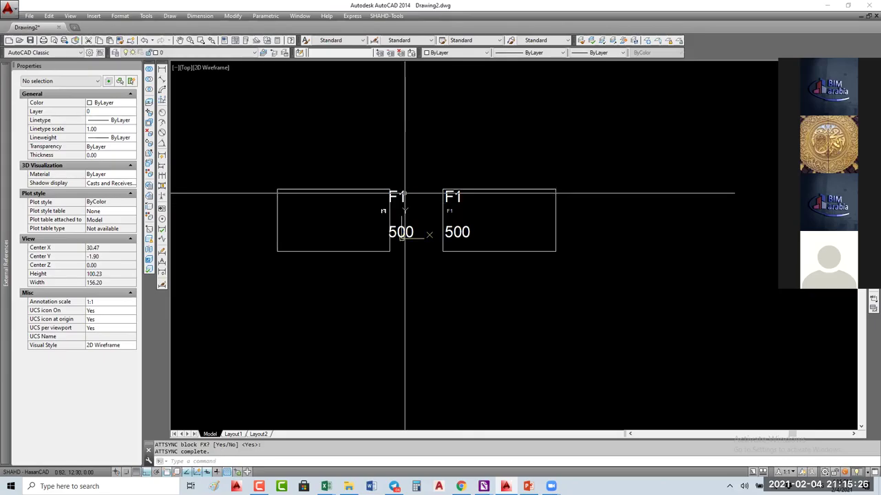
double_click(457, 196)
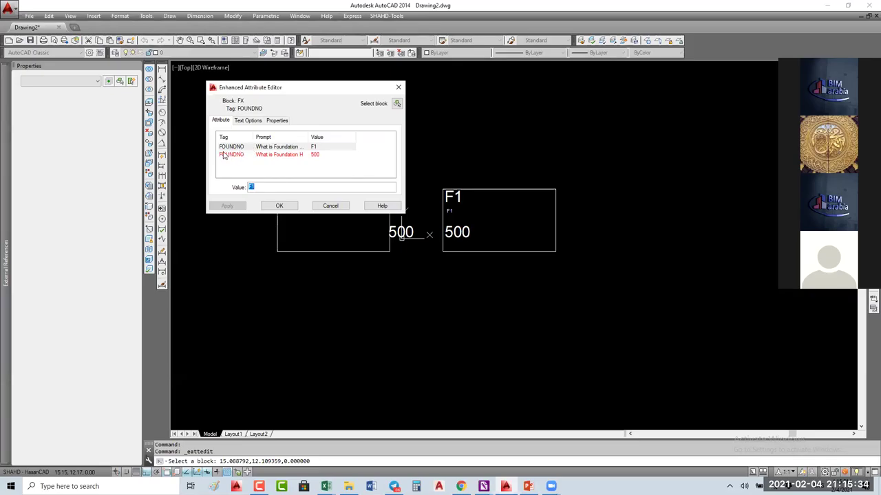
click(236, 157)
key(Up)
key(Down)
key(Up)
click(236, 157)
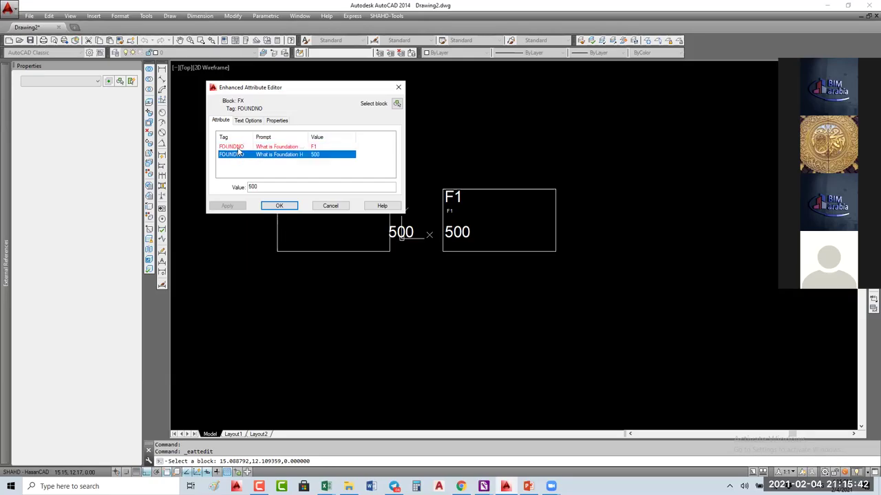
click(238, 149)
key(Tab)
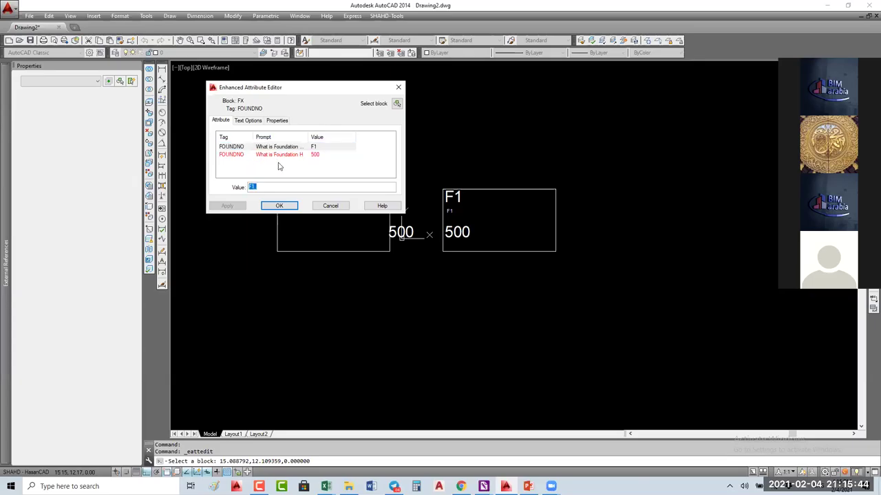
click(236, 157)
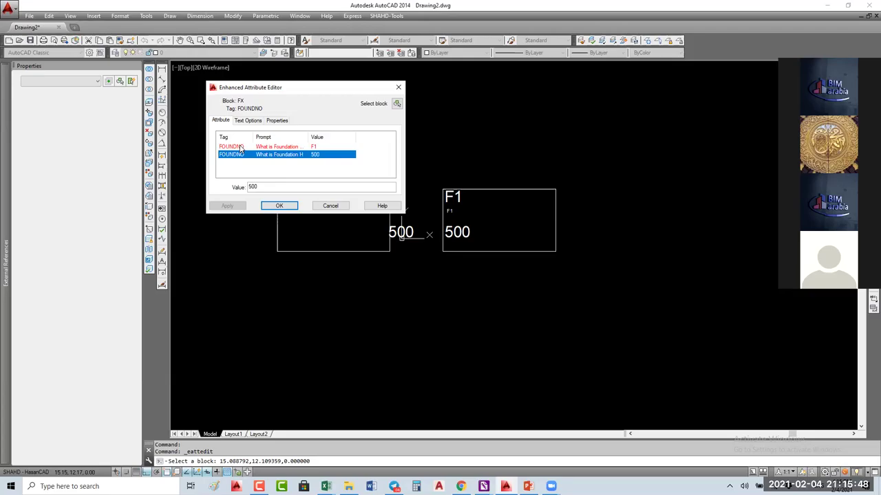
click(238, 148)
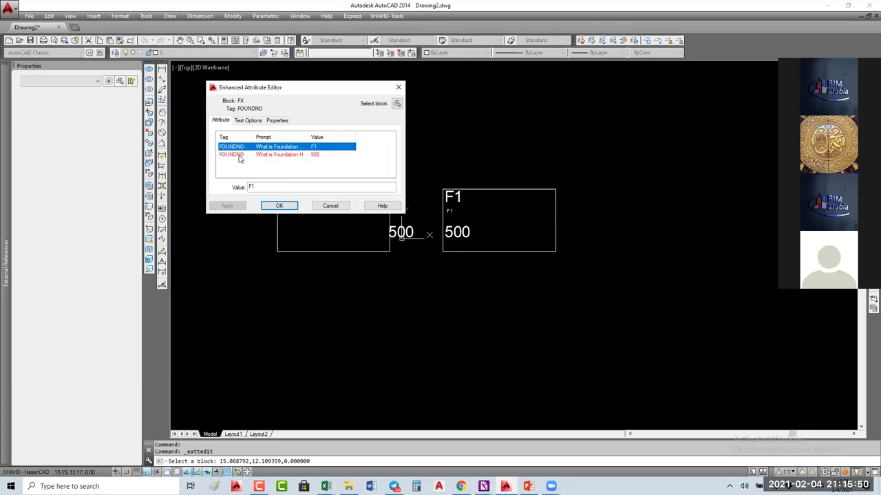
click(337, 206)
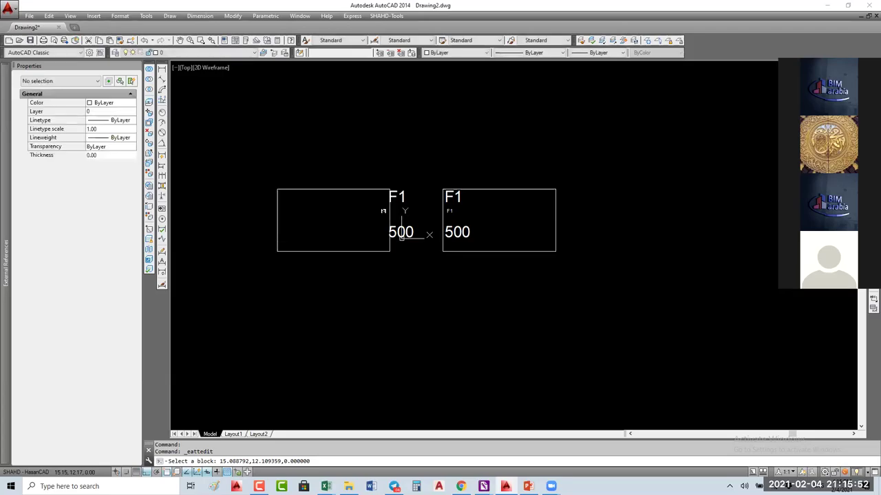
click(441, 200)
- In the FX Block Editor, rename the lower attribute's tag to FOUNDN-H and close the editor
text(E)
key(Return)
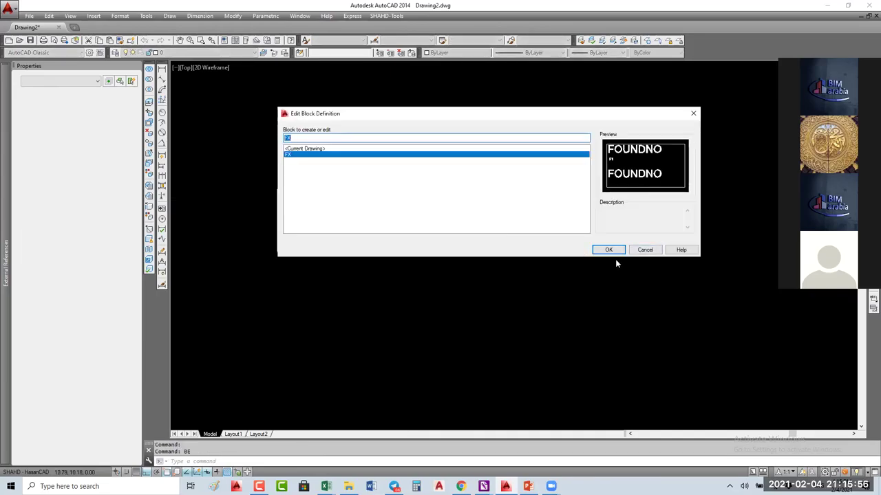
click(609, 250)
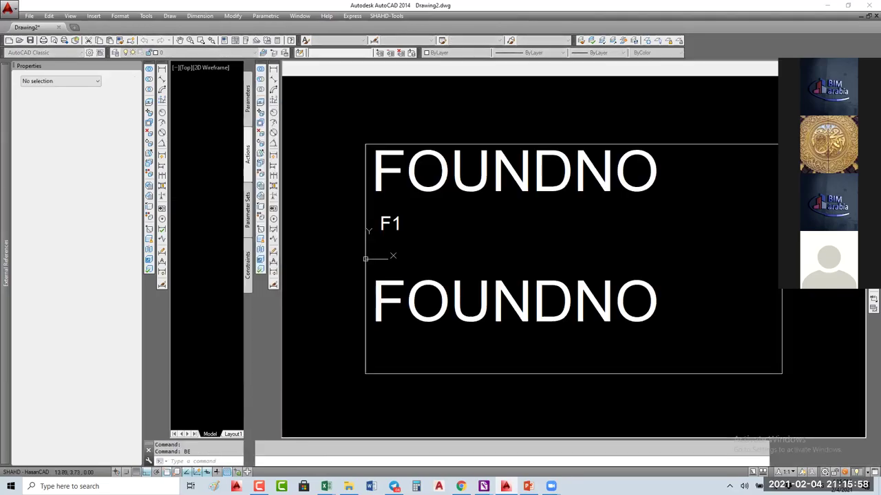
double_click(457, 303)
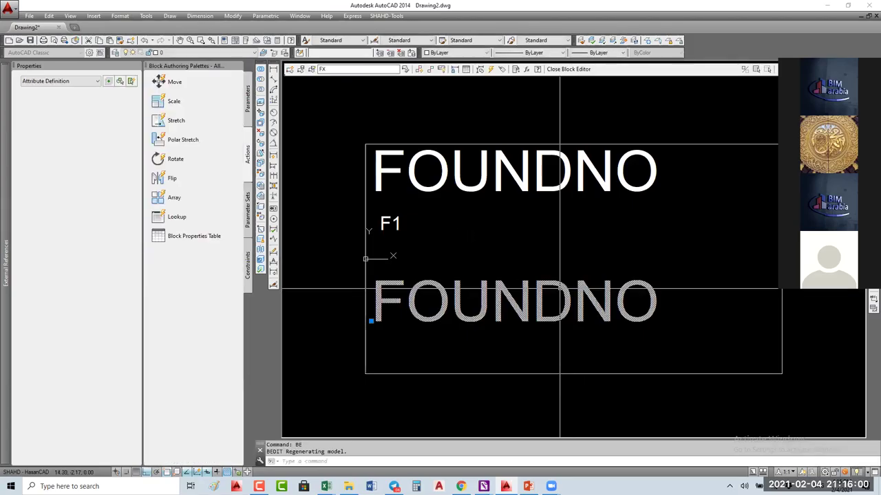
key(End)
key(BackSpace)
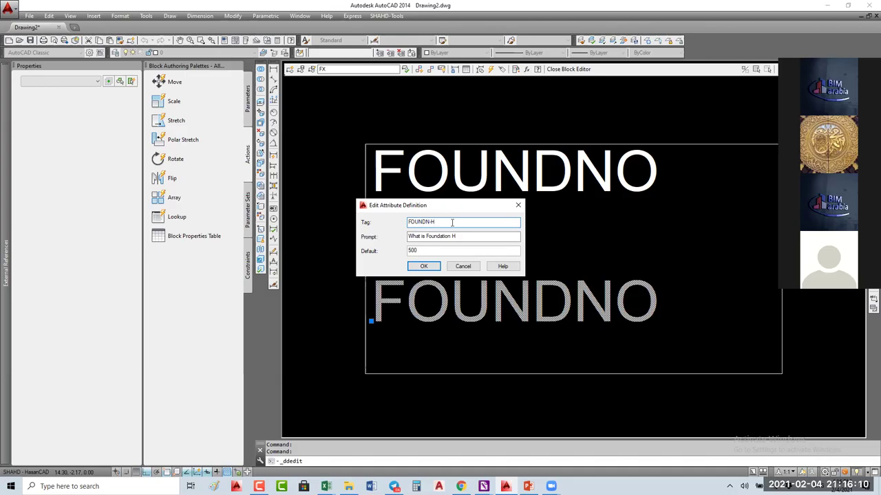
key(Tab)
click(433, 251)
double_click(434, 251)
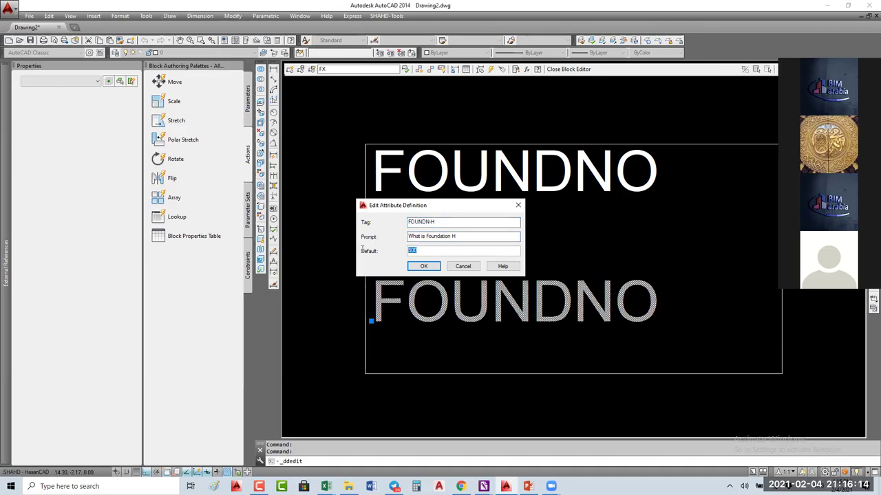
click(430, 267)
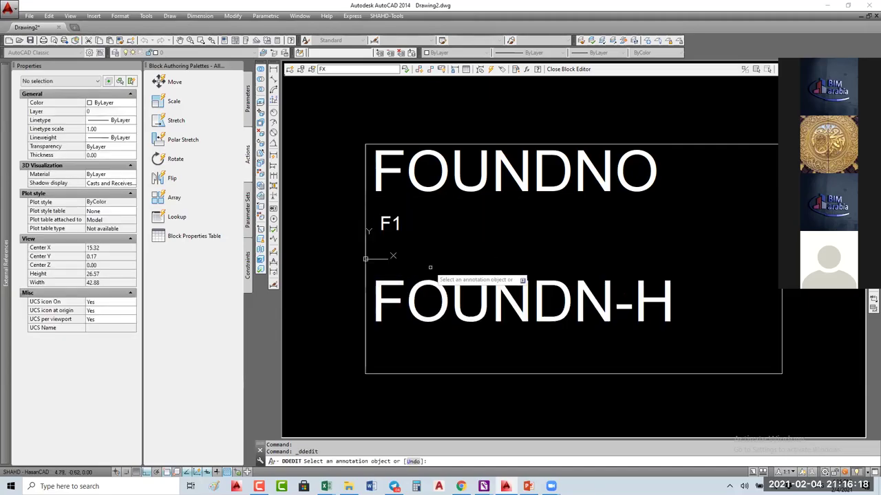
key(Escape)
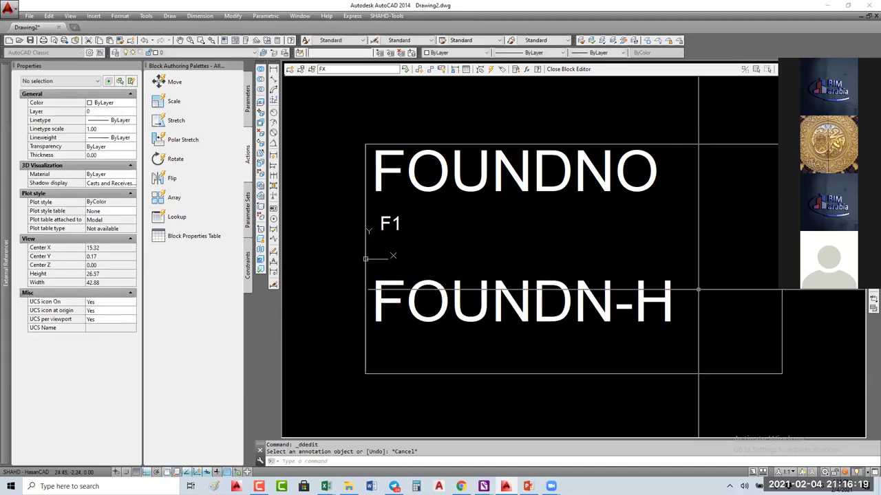
click(568, 68)
- Save the FX block edits and start ATTSYNC, selecting the right FX block
click(421, 226)
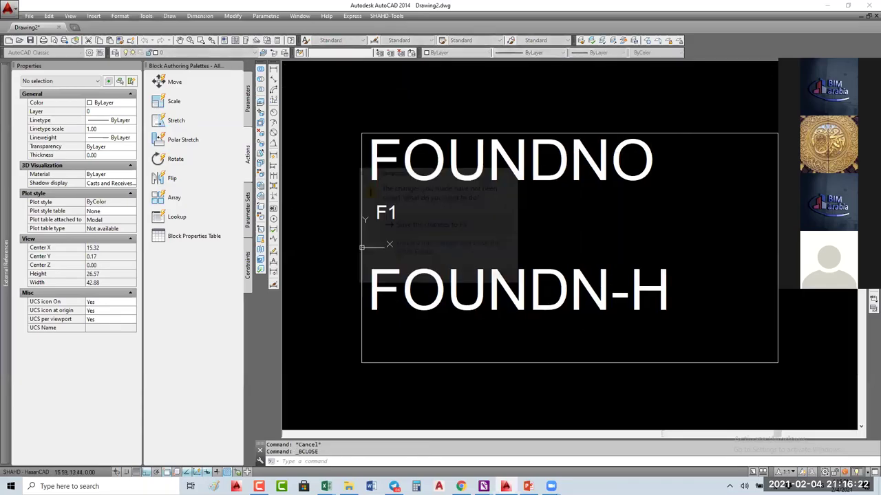
text(at)
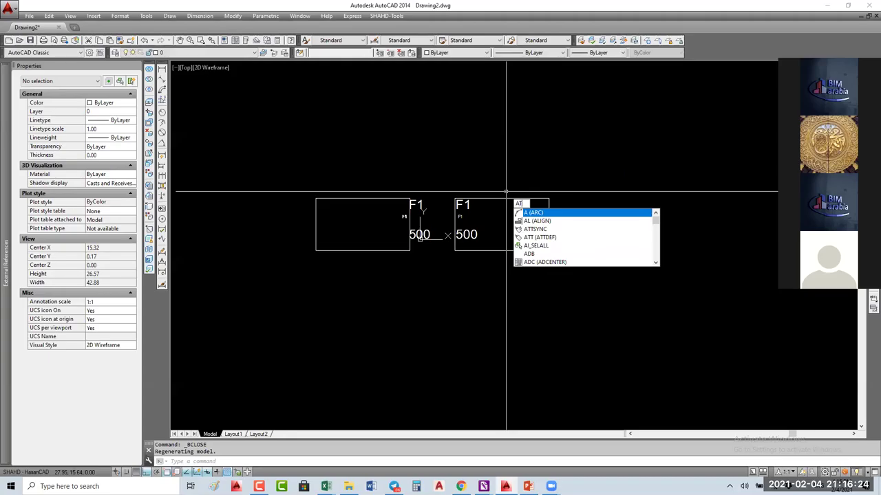
text(ts)
key(Return)
key(Return)
click(506, 198)
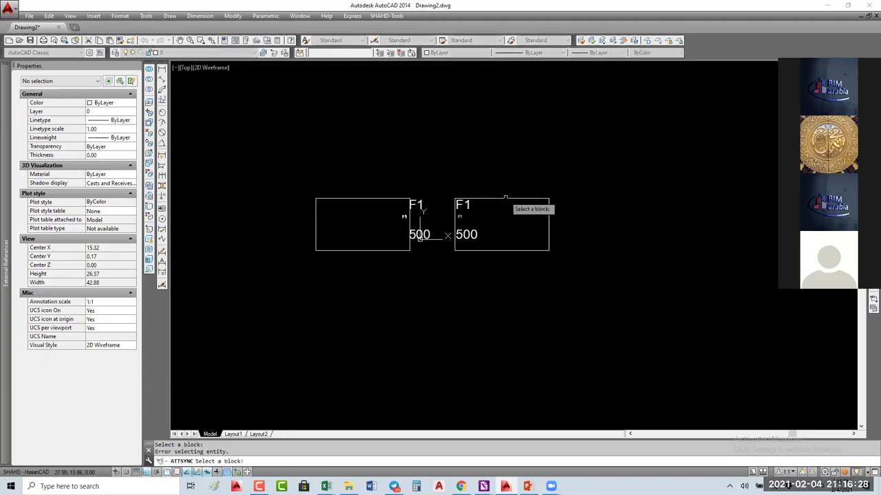
click(508, 197)
key(Return)
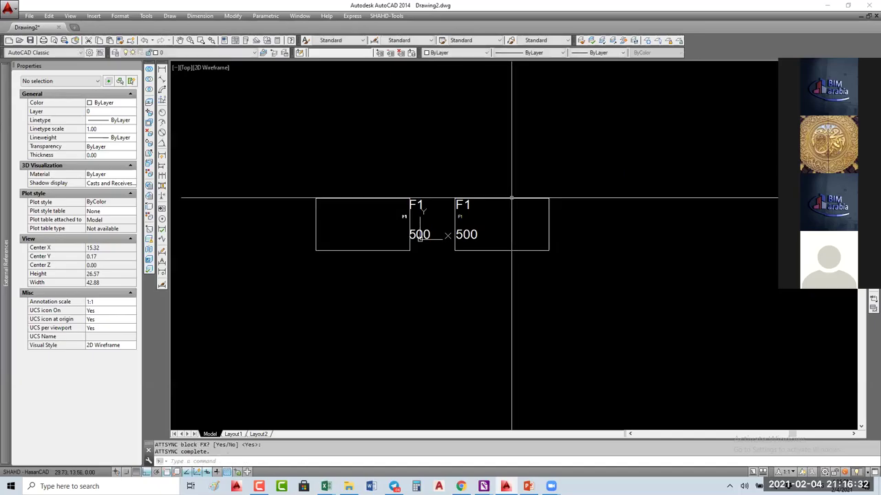
click(511, 198)
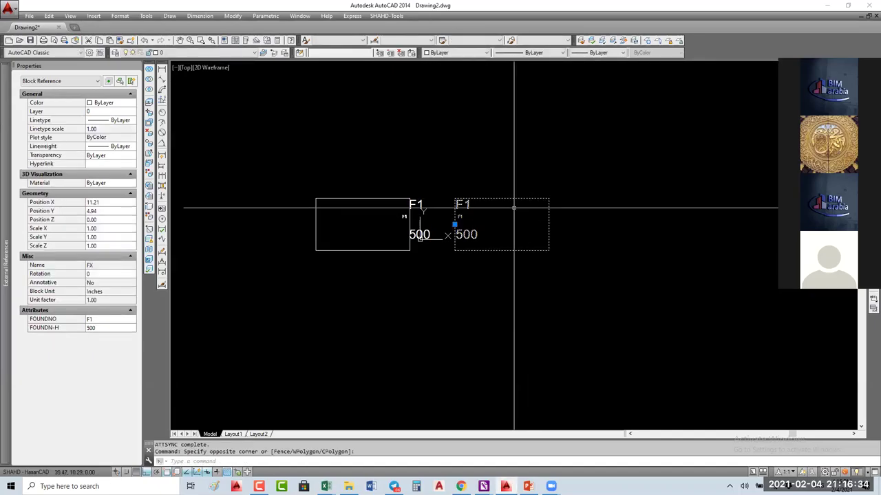
key(Escape)
- Rerun attribute synchronization, picking the FX block and confirming
text(ATT)
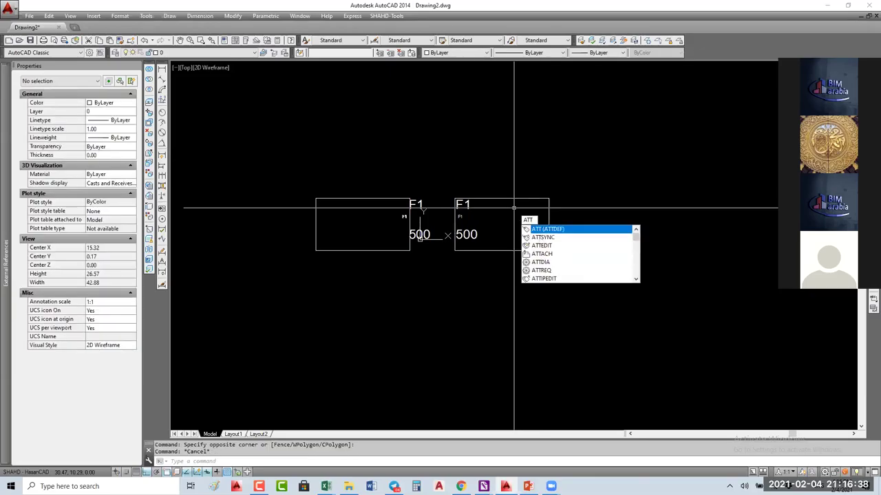
click(541, 237)
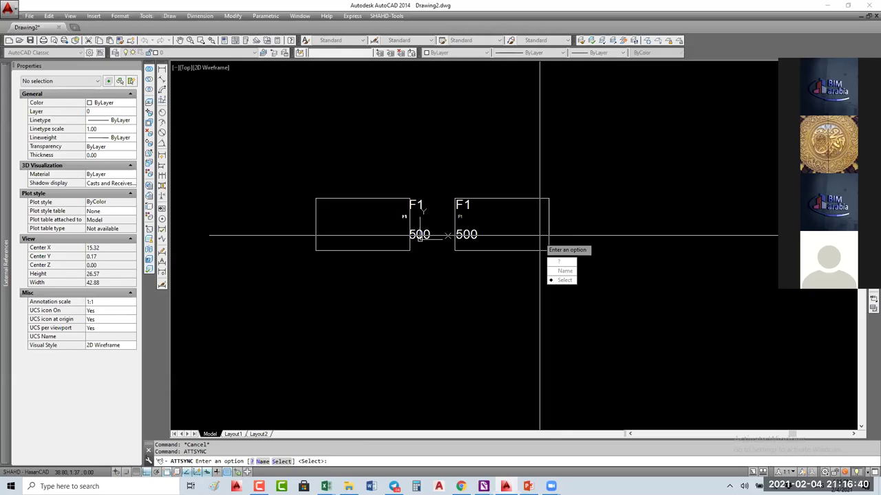
key(Return)
click(410, 197)
key(Return)
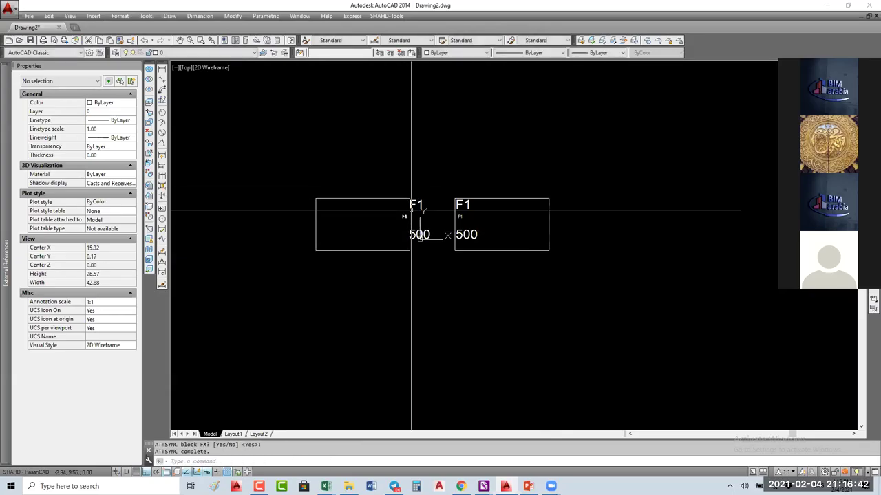
- Erase the left F1 block and mirror the right one across a vertical line, keeping the source
click(380, 197)
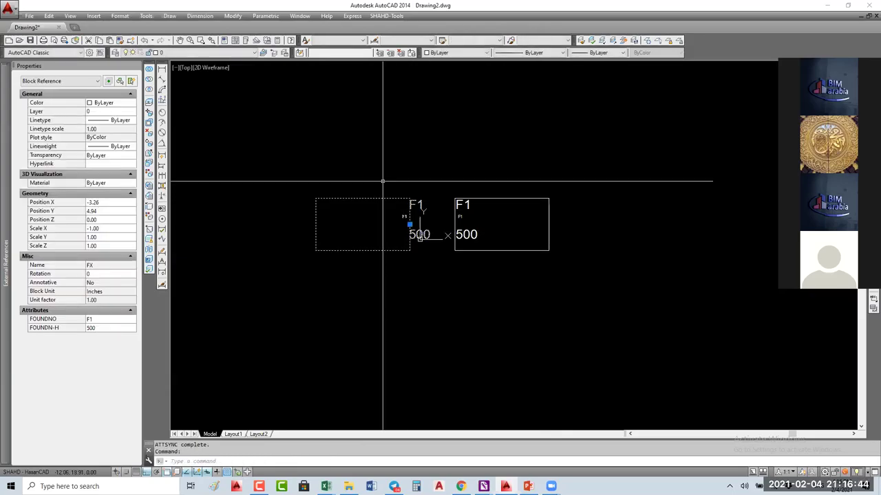
text(e)
key(Return)
text(mi)
key(Return)
click(537, 199)
key(Return)
click(426, 227)
click(430, 163)
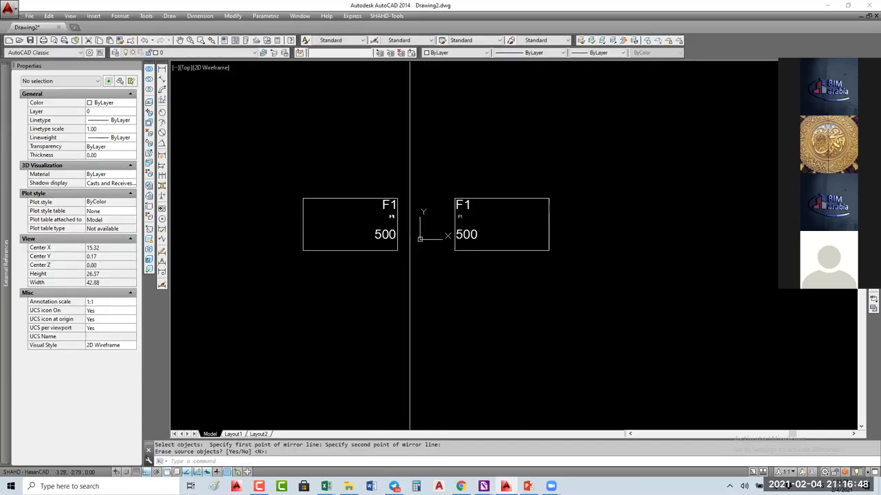
key(Return)
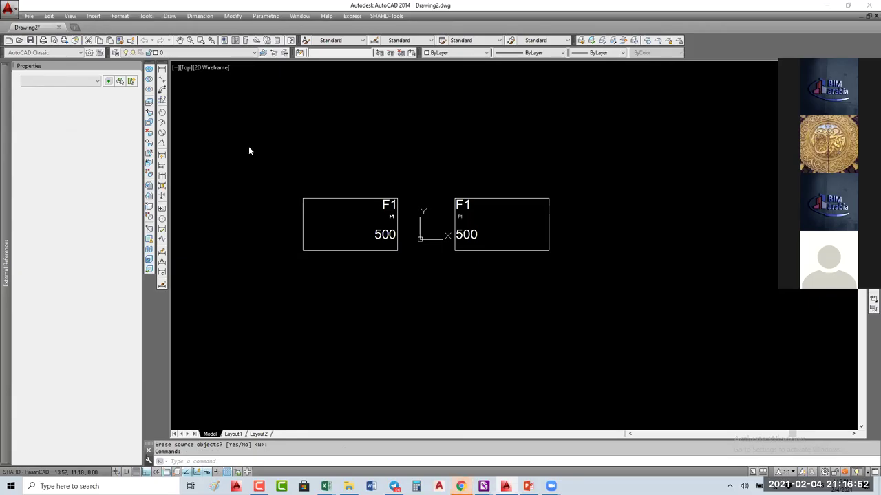
double_click(307, 220)
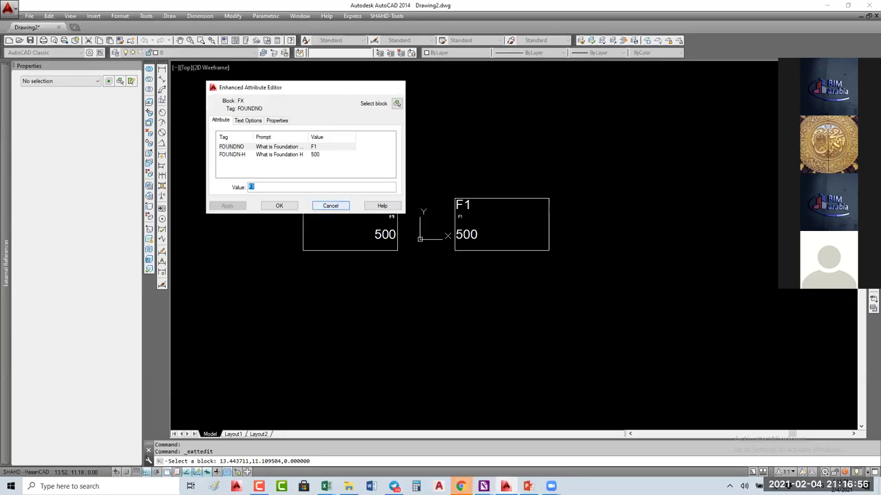
click(331, 206)
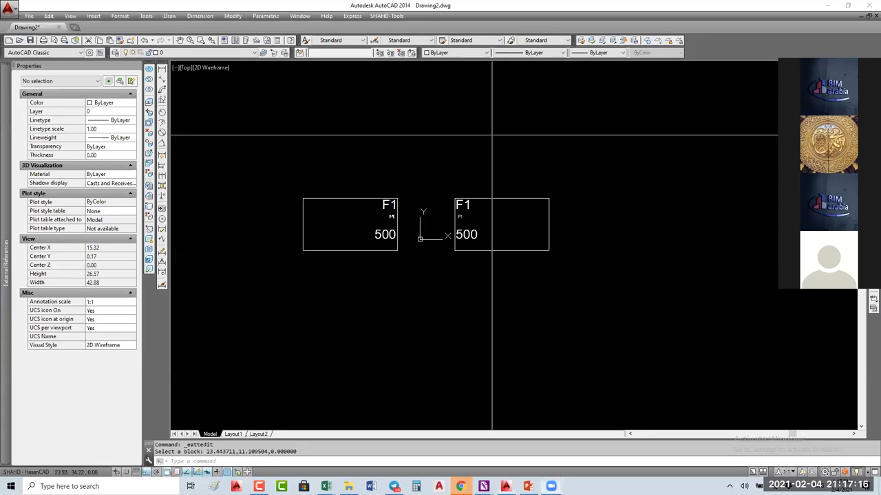
key(Escape)
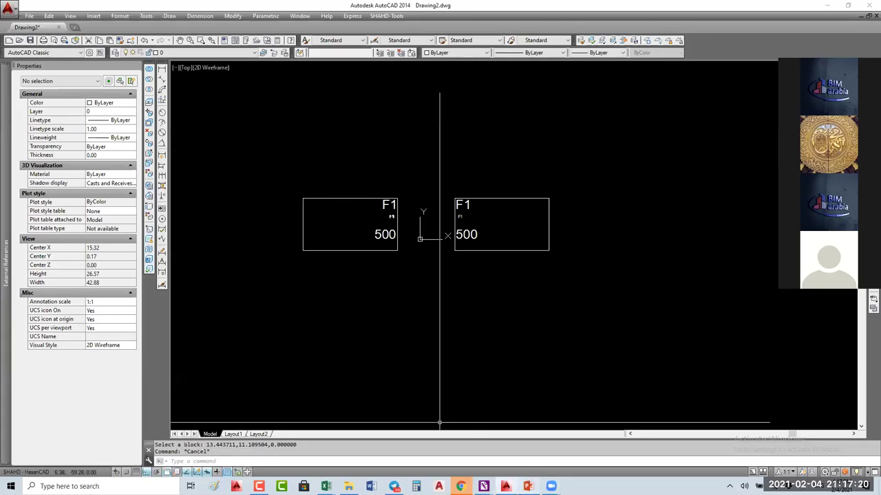
key(alt+Tab)
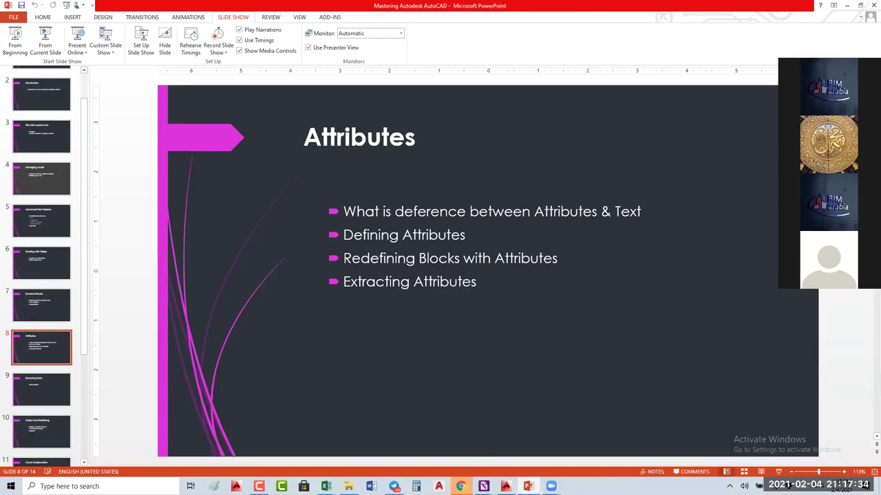
- Erase the left F1 block
key(alt+Tab)
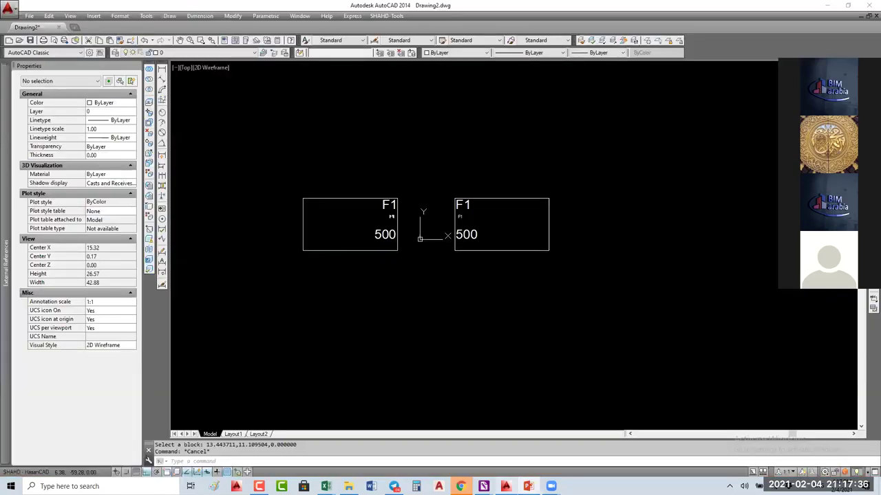
click(340, 211)
text(E)
key(Return)
scroll(344, 242, down, 4)
- Copy the remaining F1 block to stack a second one above it
click(405, 248)
text(m)
key(Return)
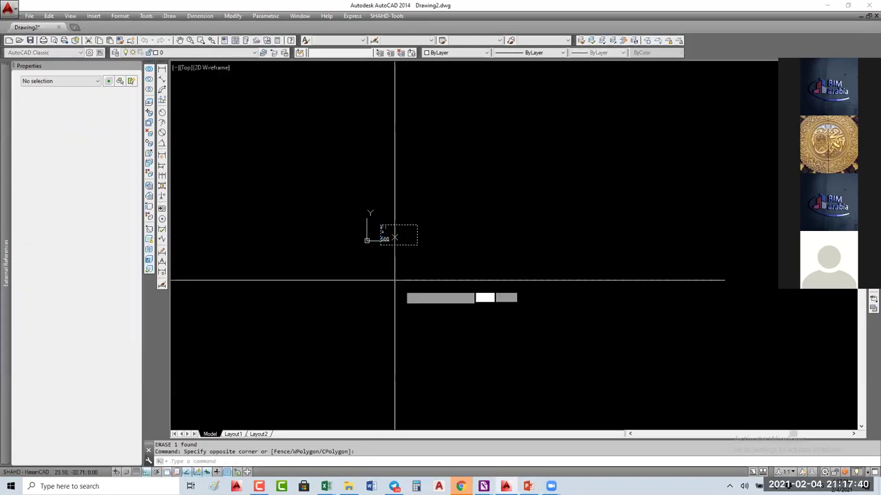
click(451, 308)
click(454, 279)
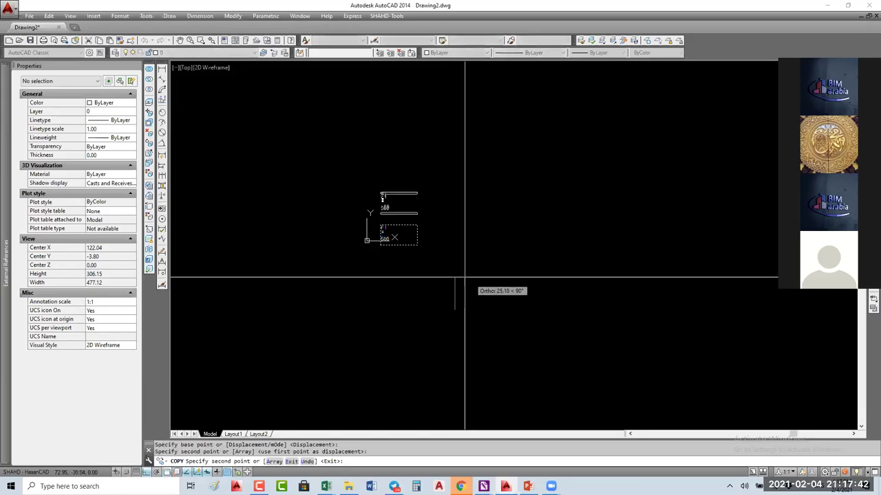
key(Escape)
key(Escape)
- Copy the stacked pair of blocks to the right to form four columns
right_click(438, 219)
click(472, 237)
drag(448, 206, 406, 251)
key(Return)
click(384, 298)
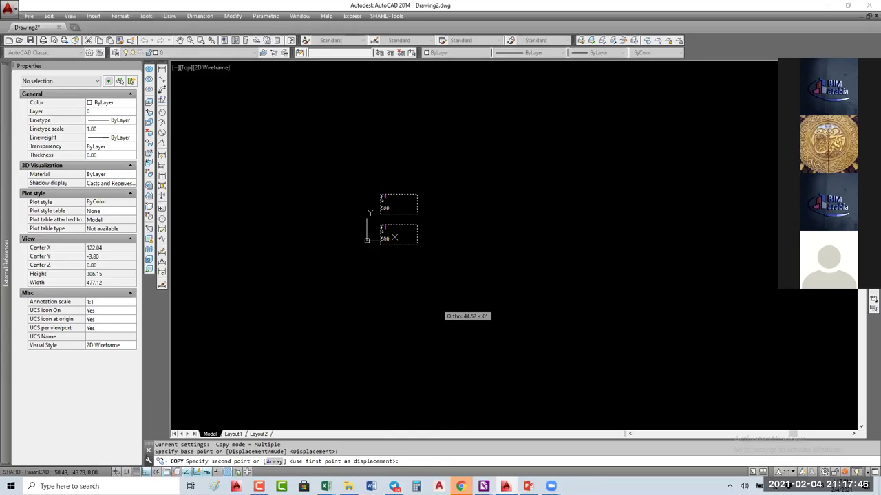
click(439, 308)
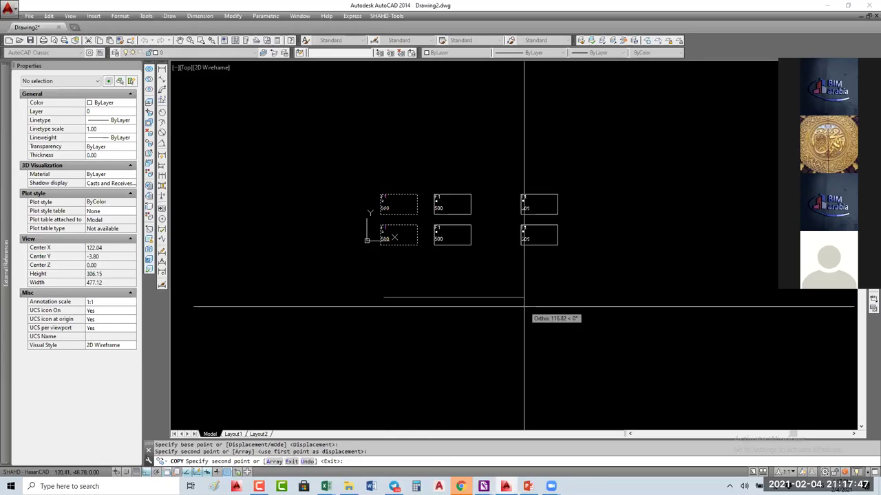
click(562, 308)
key(Return)
key(Return)
- Copy both rows of blocks downward to complete the four-by-four grid
click(637, 285)
click(395, 196)
key(Return)
click(403, 275)
click(409, 386)
key(Escape)
click(635, 268)
click(402, 239)
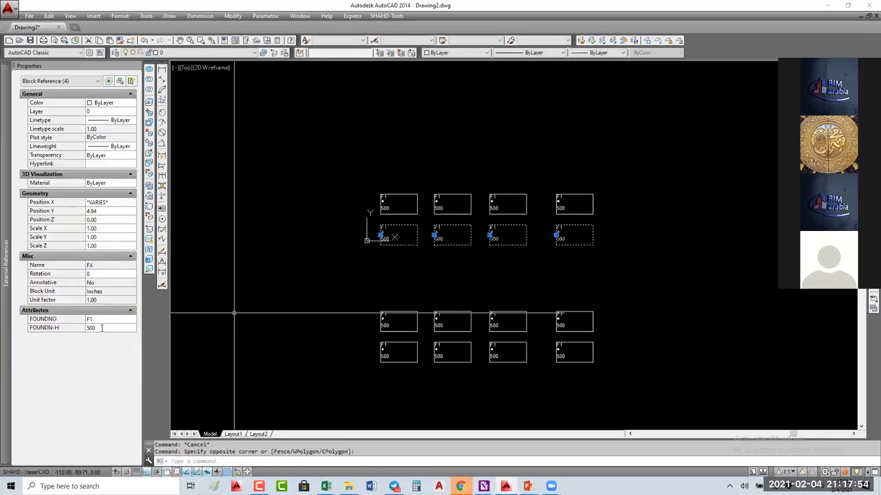
- Set FOUNDN-H to 600 for the currently selected F1 blocks
click(101, 328)
text(600)
key(Return)
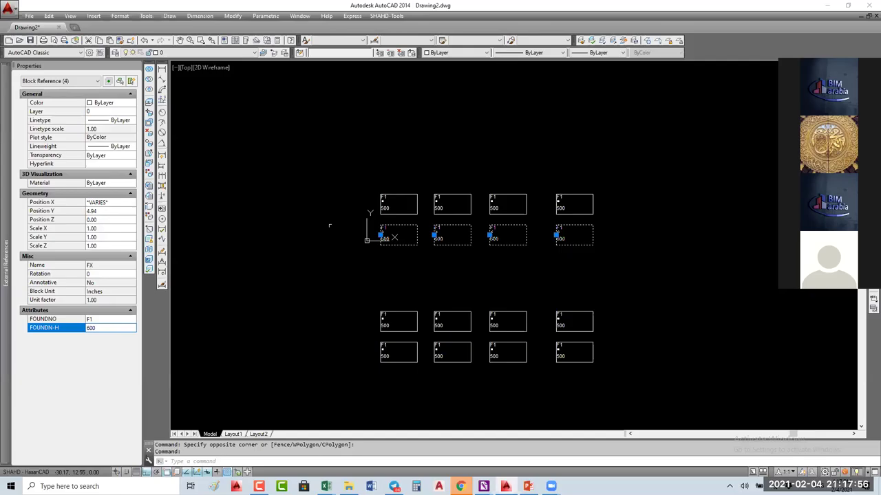
key(Escape)
- Window-select the two right blocks of row one and set their FOUNDN-H to 650
click(634, 169)
click(502, 207)
click(124, 328)
text(6)
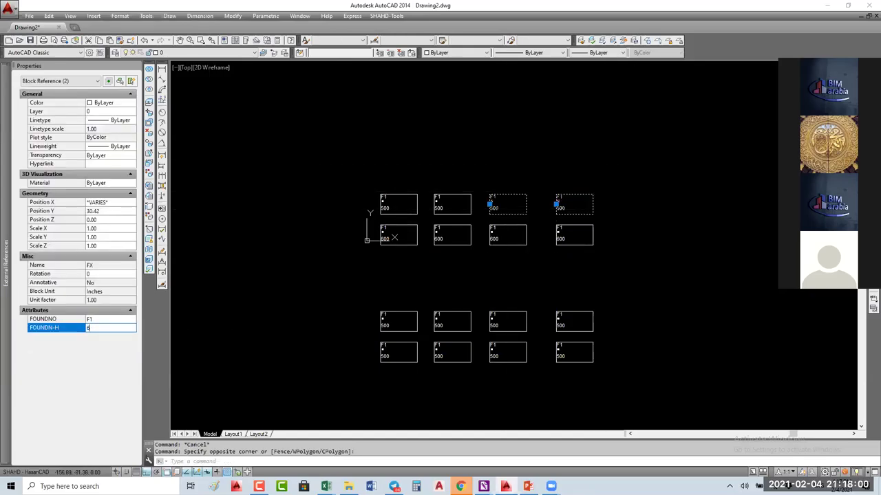
text(650)
key(Return)
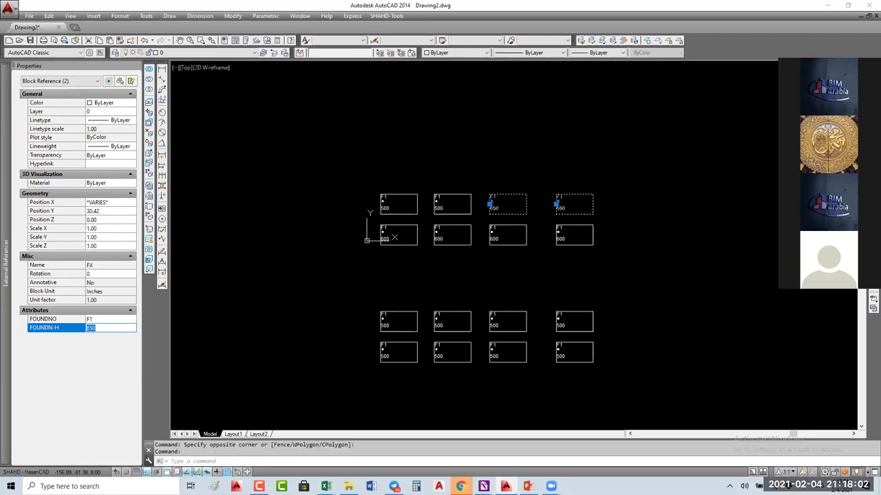
key(Escape)
- Make the four lower-right blocks FOUNDNO F2 with FOUNDN-H 700
click(634, 291)
click(500, 374)
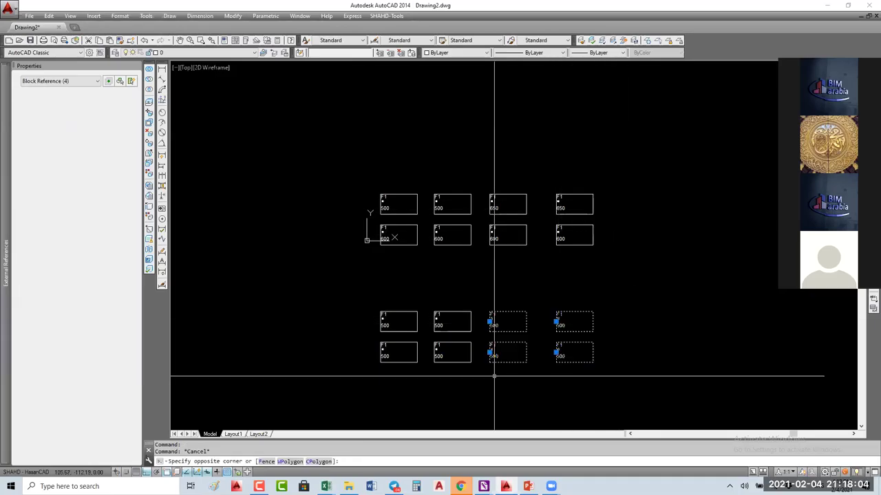
click(111, 323)
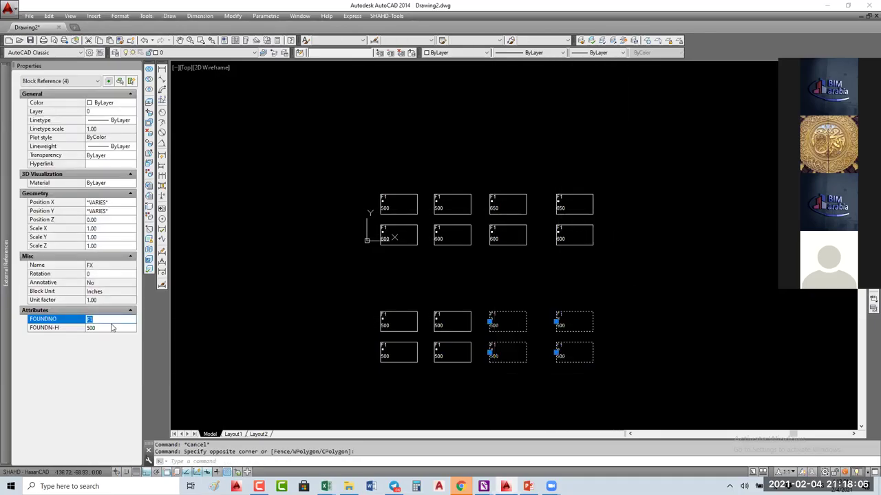
text(22)
key(Tab)
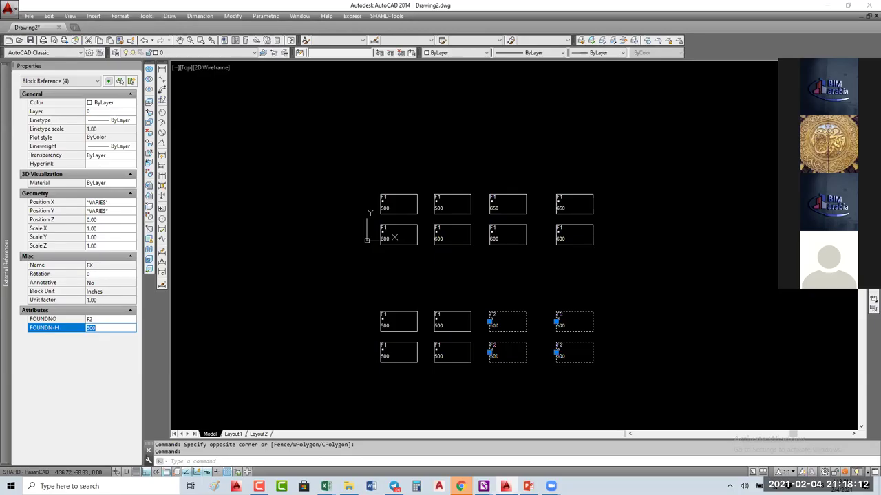
text(700)
key(Return)
key(Escape)
- Make the four lower-left blocks FOUNDNO F3 with FOUNDN-H 900
click(441, 309)
click(374, 406)
click(111, 321)
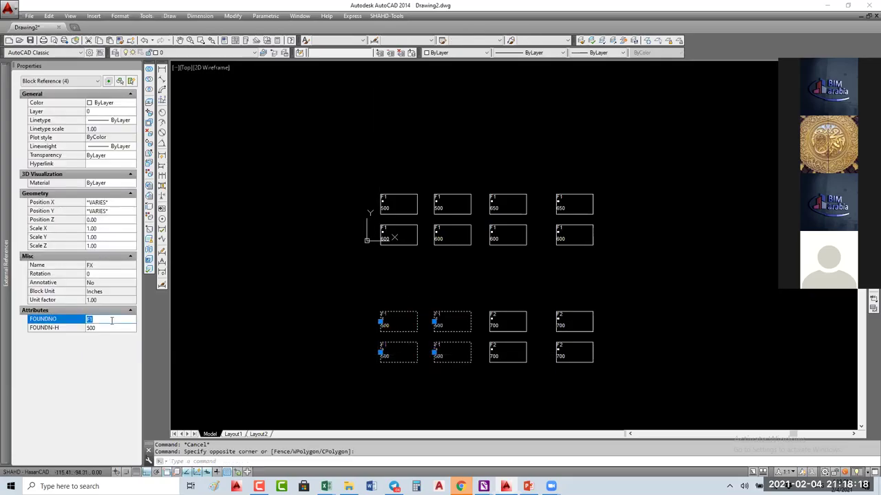
text(F3)
key(Tab)
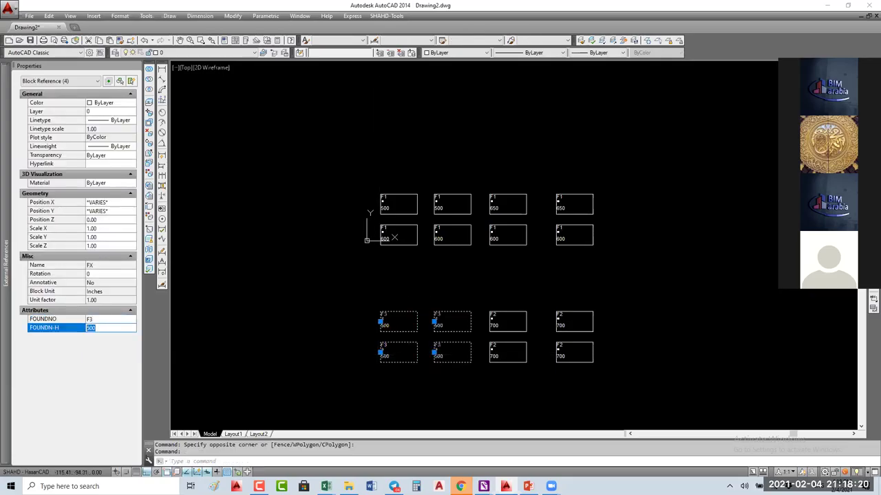
text(900)
key(Return)
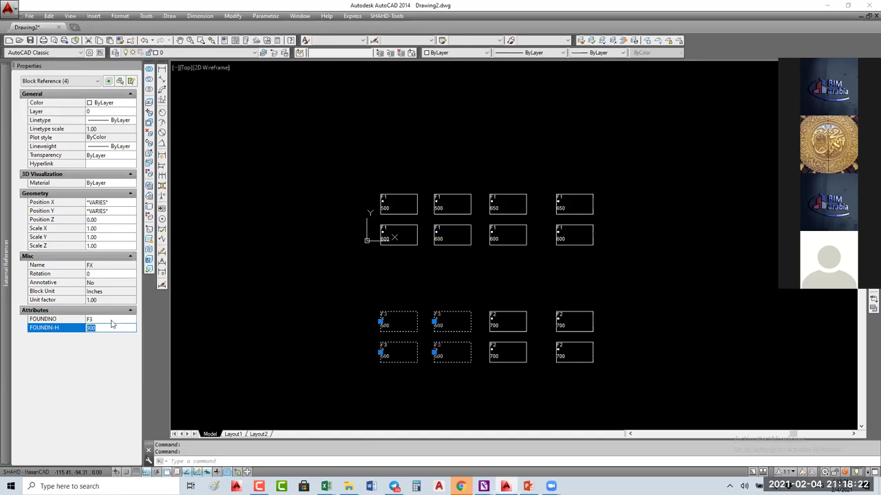
key(Escape)
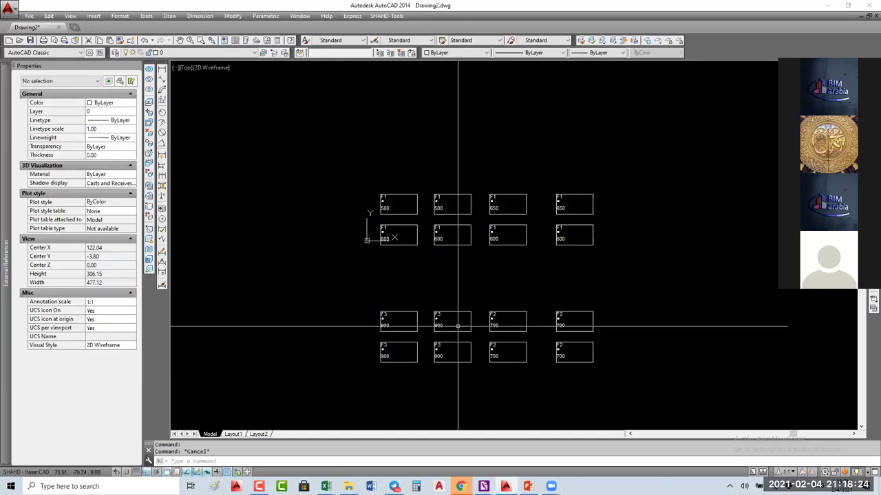
- Zoom to extents to show all footing blocks, then bring up the Tools menu
scroll(454, 323, up, 4)
scroll(465, 283, down, 2)
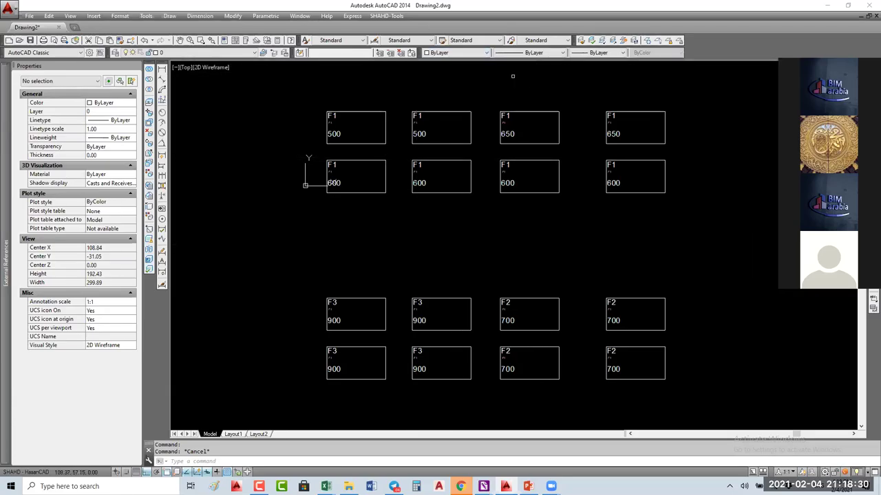
scroll(473, 143, down, 3)
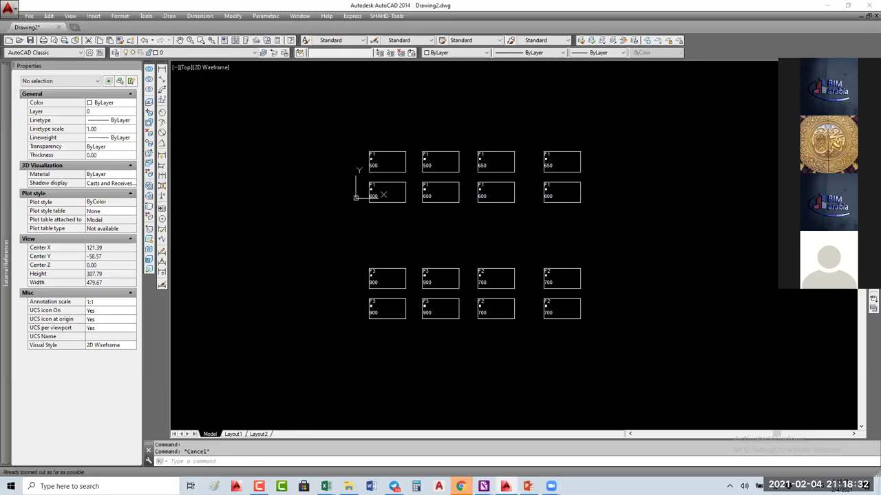
middle_click(475, 141)
middle_click(475, 141)
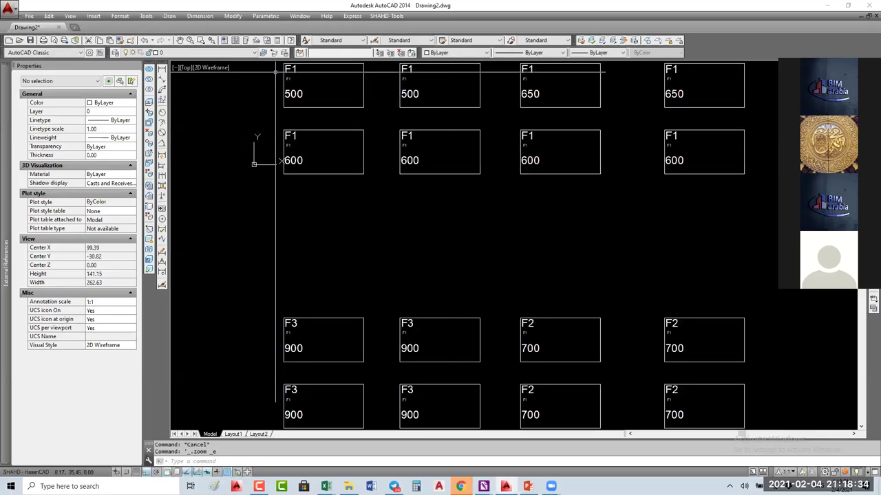
click(169, 15)
mouse_move(146, 17)
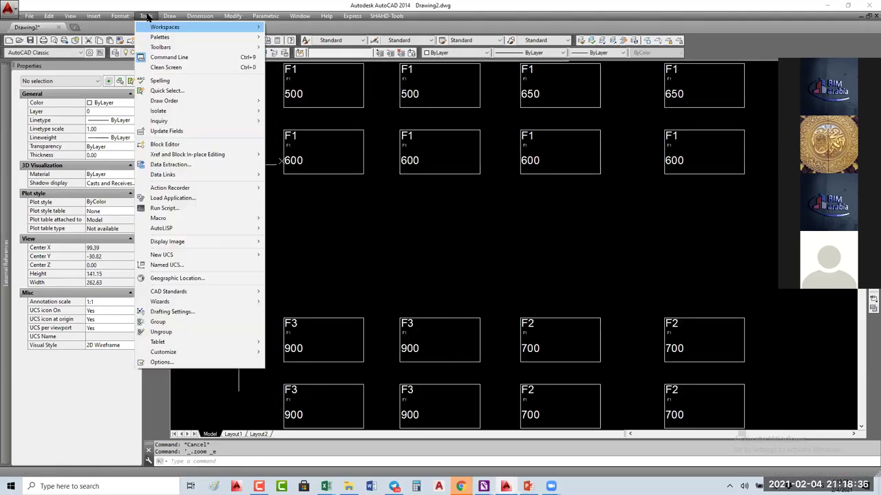
- Launch Data Extraction and save the drawing as Drawing2.dwg on the Desktop when prompted
click(182, 165)
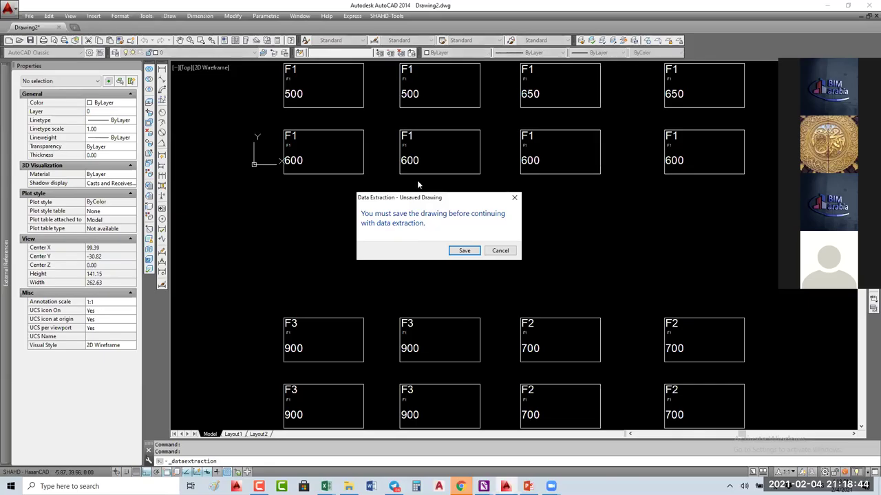
key(Return)
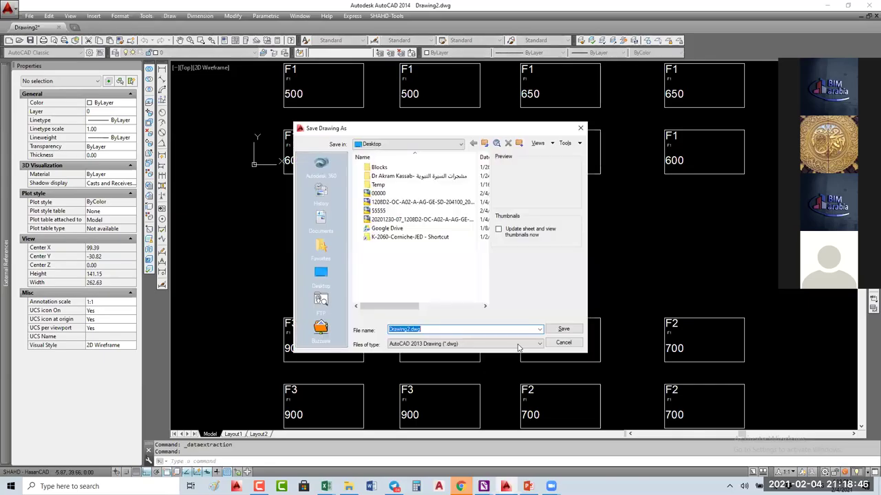
click(546, 331)
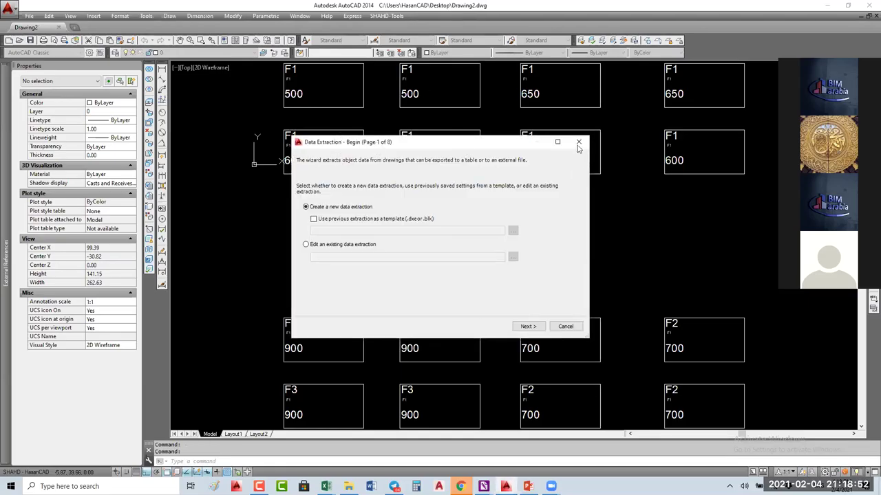
- Restart Data Extraction from Tools and begin a new extraction, reaching the file-name step
key(Escape)
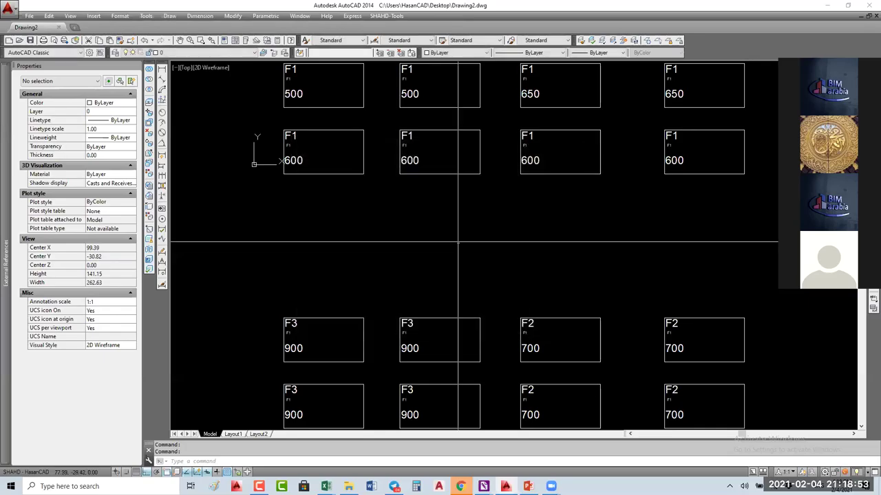
click(146, 16)
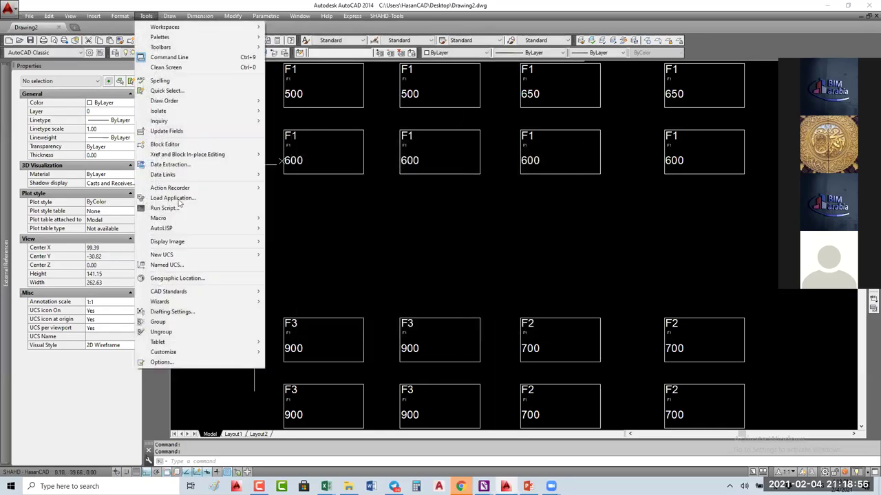
click(171, 165)
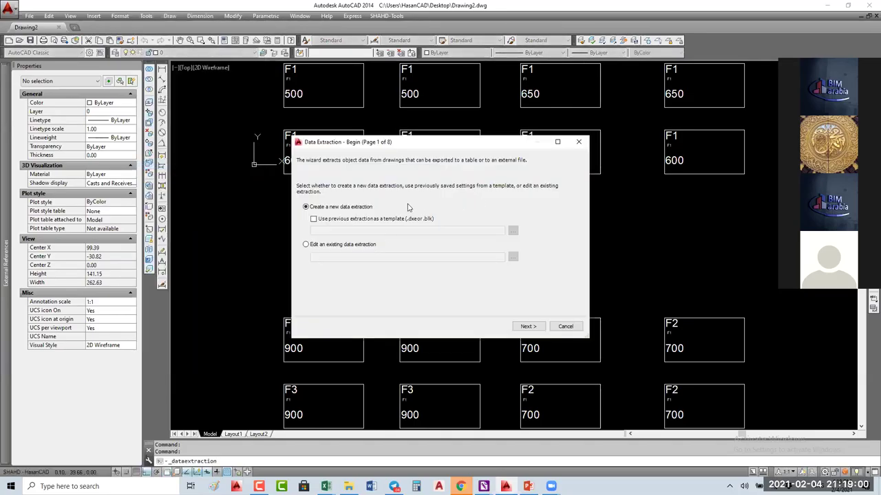
click(528, 328)
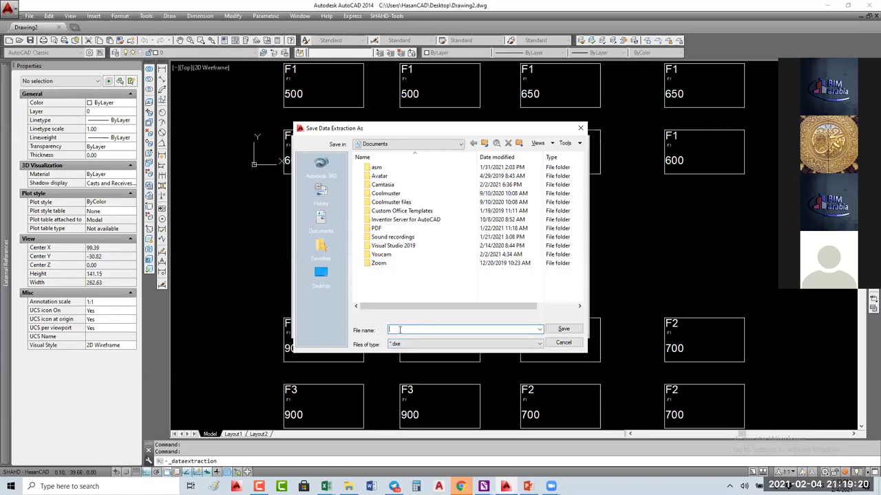
- Save the .dxe settings file and use only the current drawing, Drawing2.dwg, as data source
click(563, 328)
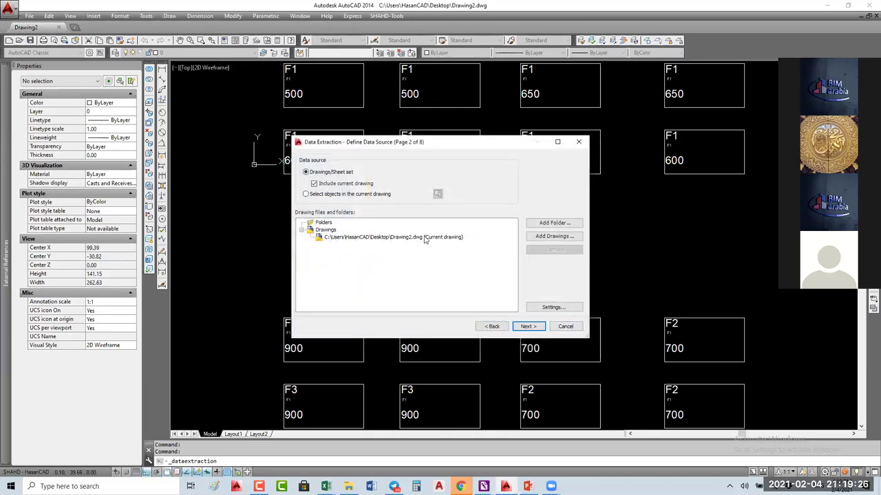
click(453, 238)
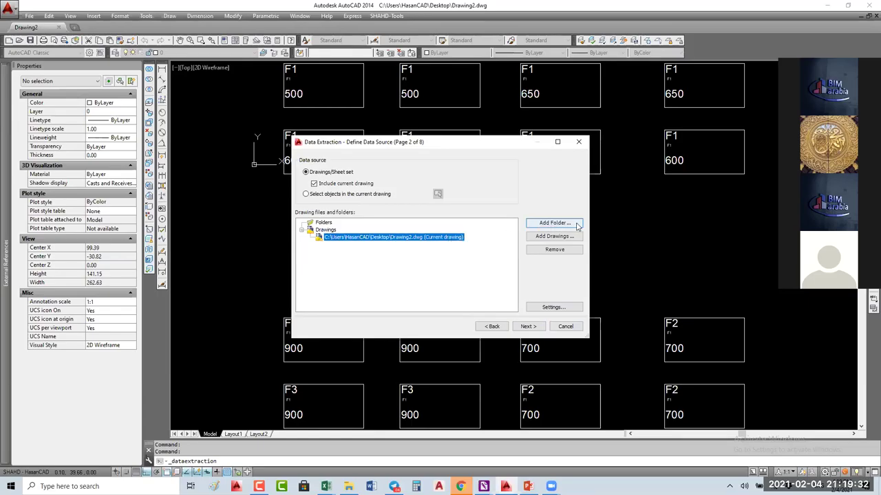
click(554, 236)
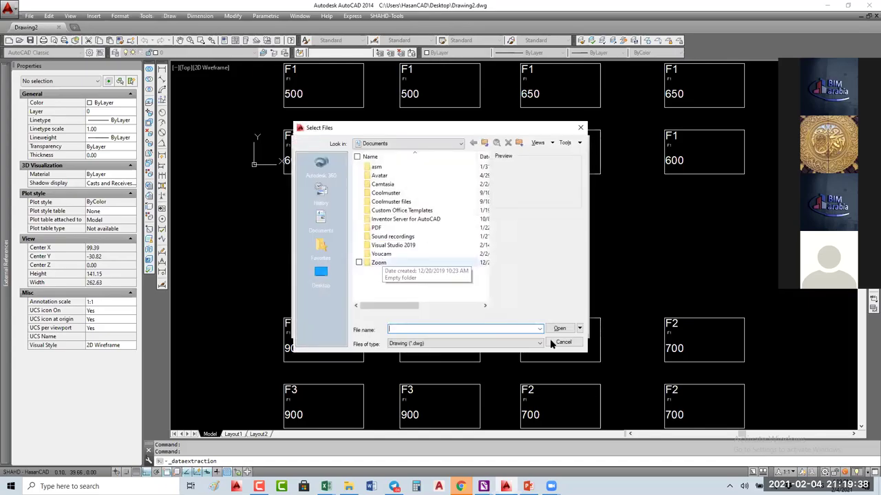
click(562, 342)
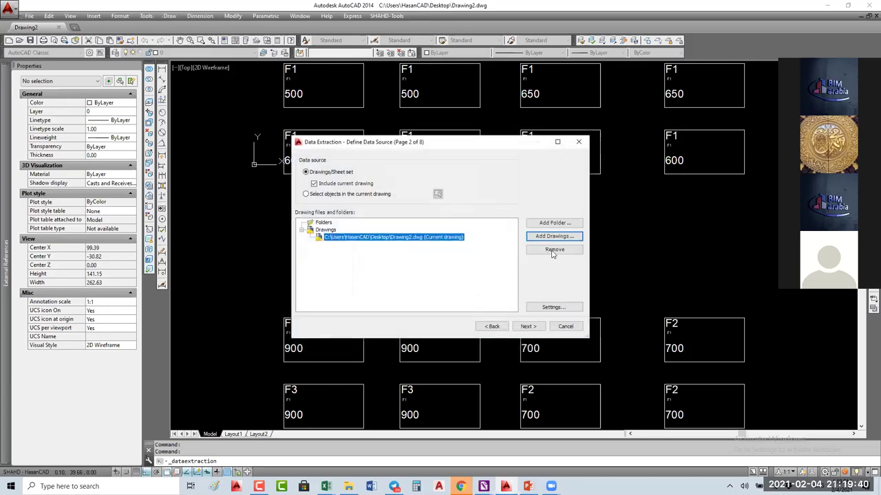
click(528, 328)
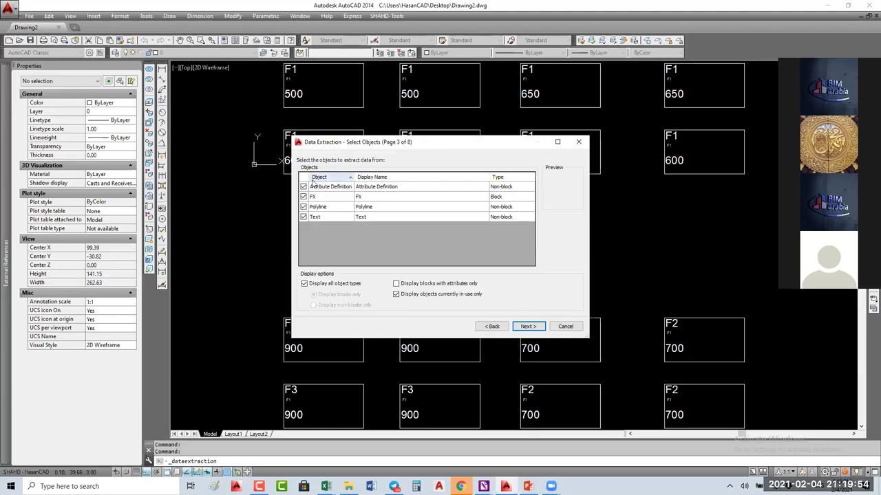
- Exclude Text, Polyline and Attribute Definition, list only blocks with attributes, leaving FX
click(303, 217)
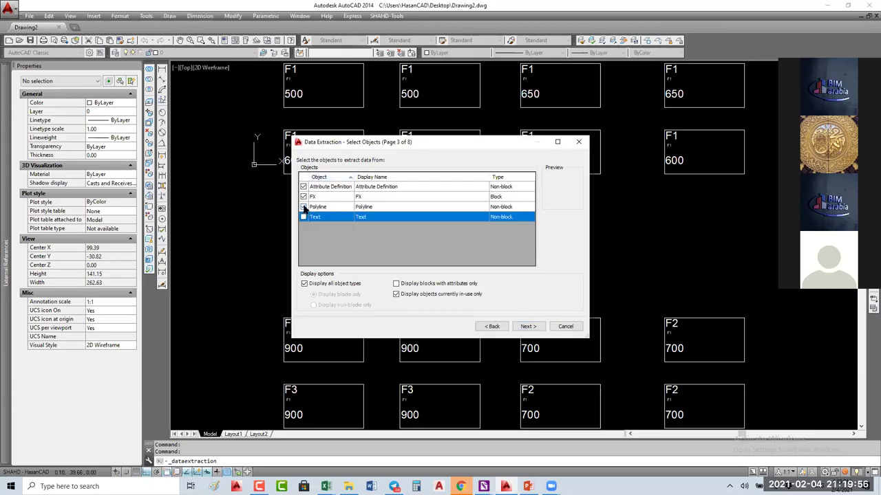
click(303, 206)
click(303, 187)
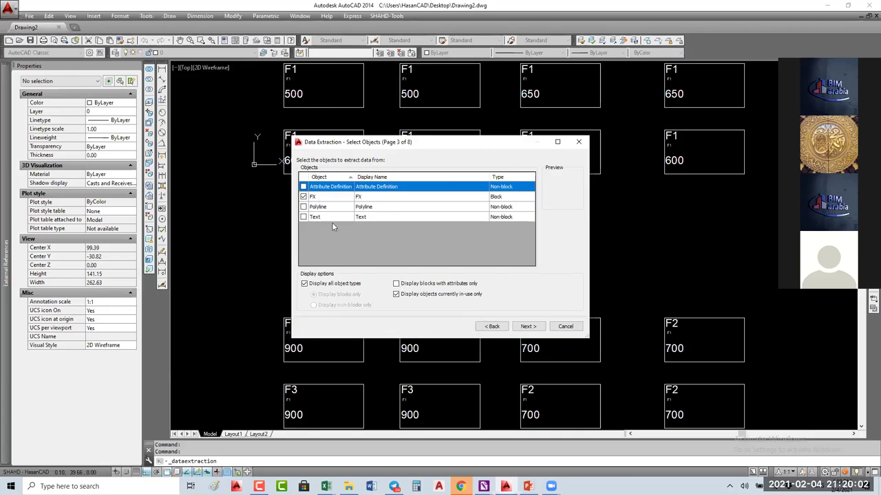
click(311, 286)
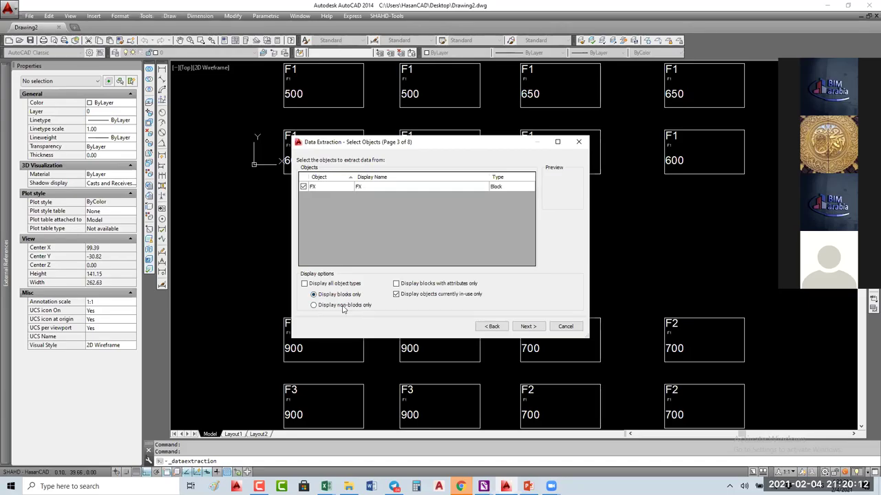
click(315, 305)
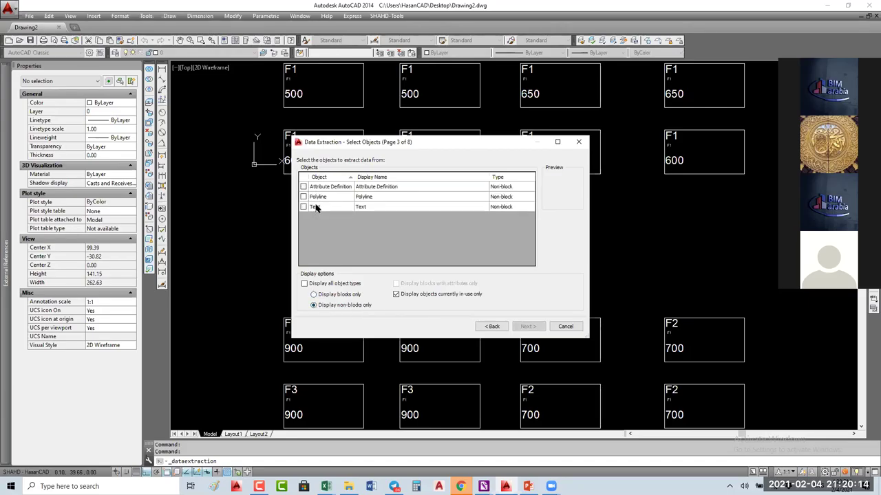
click(324, 296)
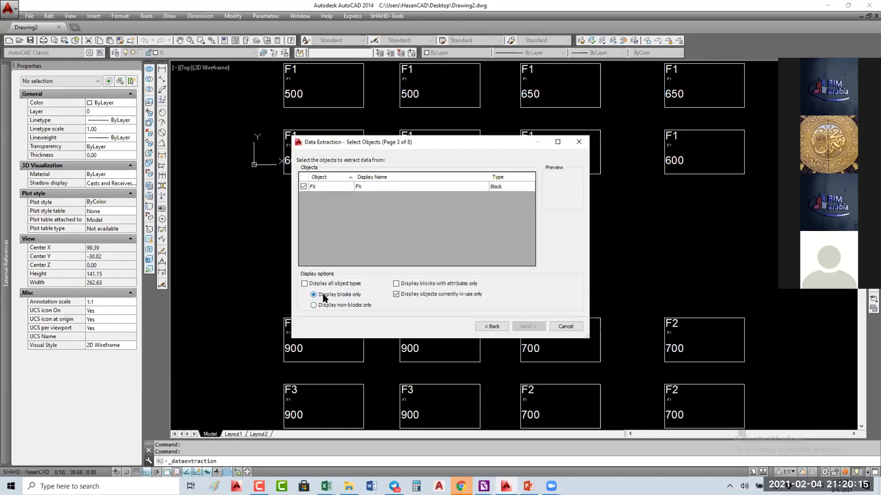
click(397, 285)
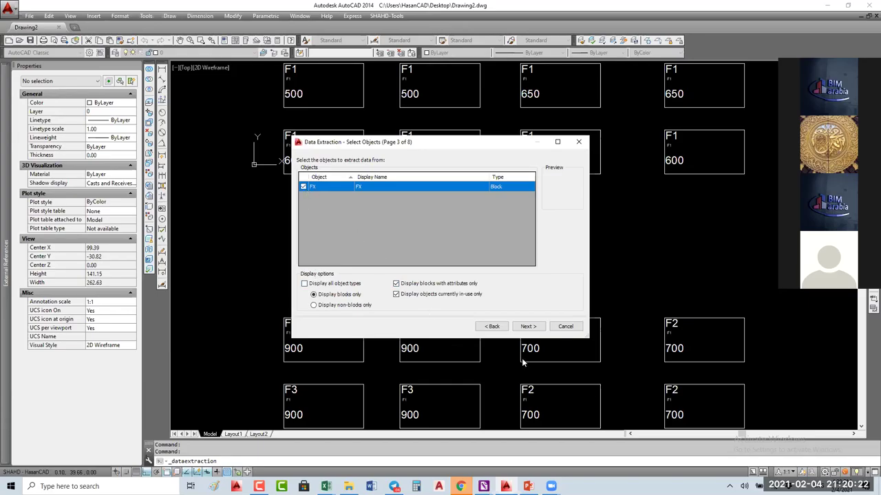
click(528, 327)
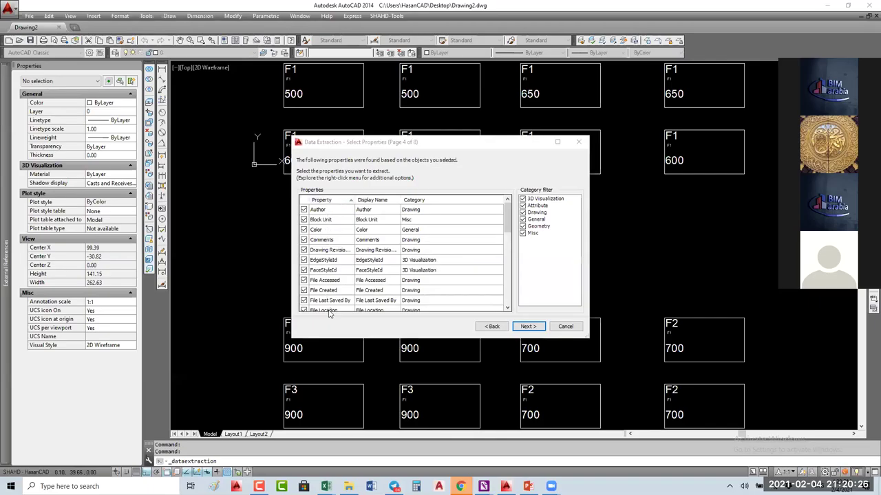
- Filter categories to Attribute only, keeping FOUNDN-H and FOUNDNO, and go to Refine Data
scroll(332, 215, down, 5)
scroll(331, 215, up, 5)
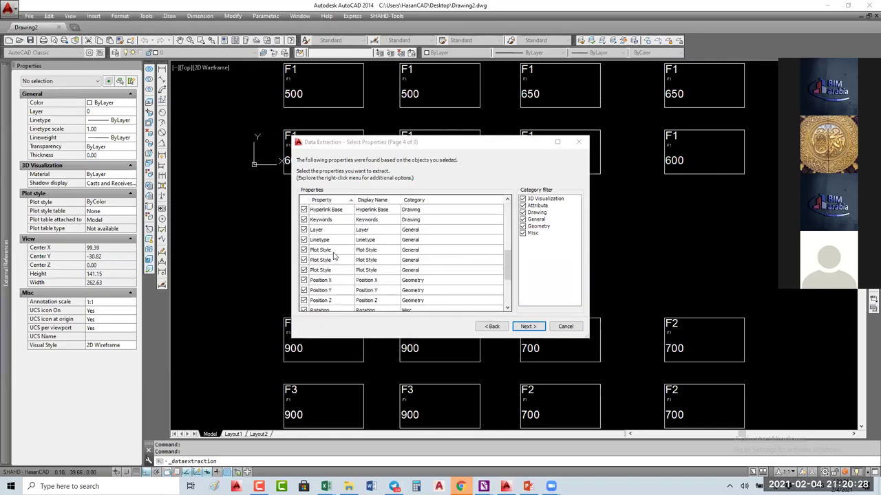
click(522, 199)
click(523, 213)
click(522, 219)
click(522, 226)
click(522, 233)
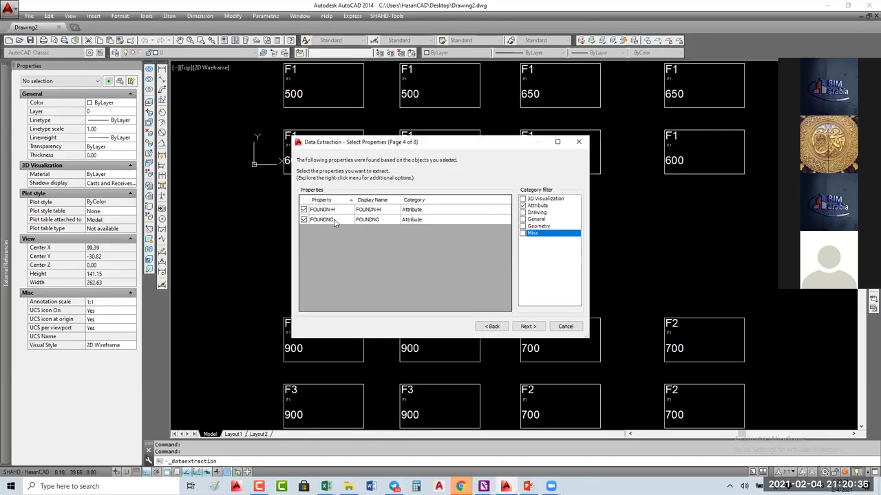
click(527, 327)
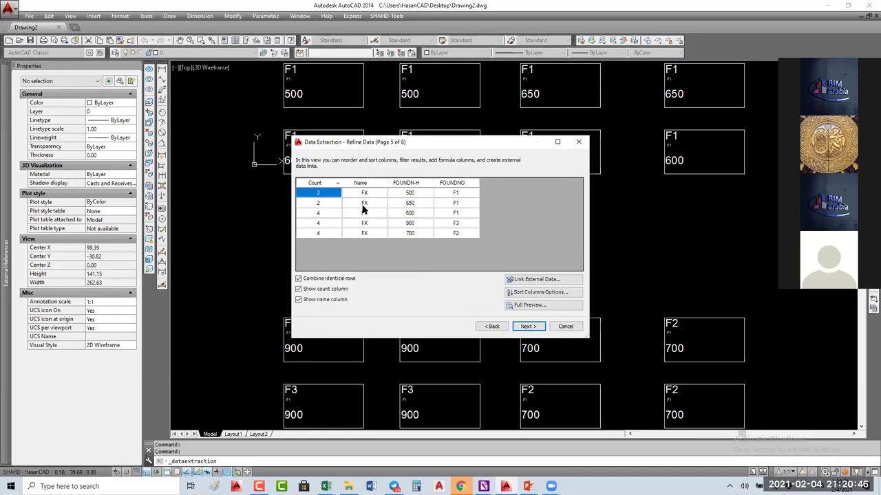
- Hide the Name column and arrange columns as FOUNDNO, Count, FOUNDN-H
click(298, 288)
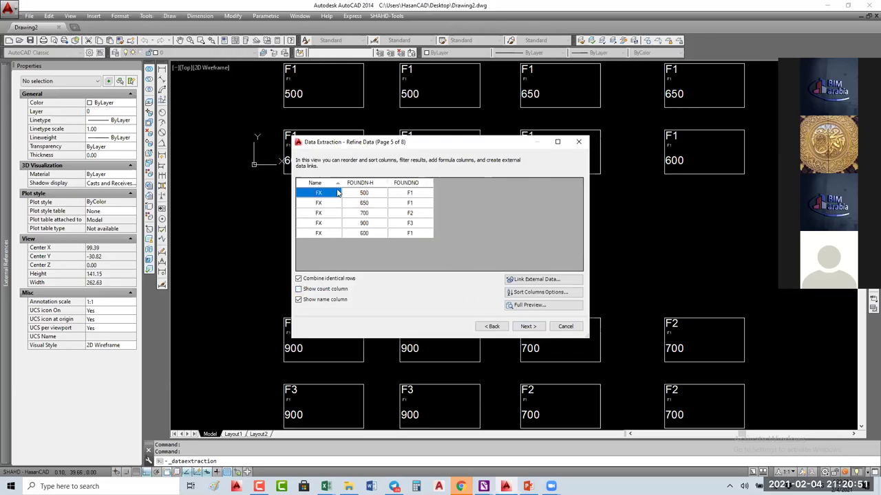
click(298, 289)
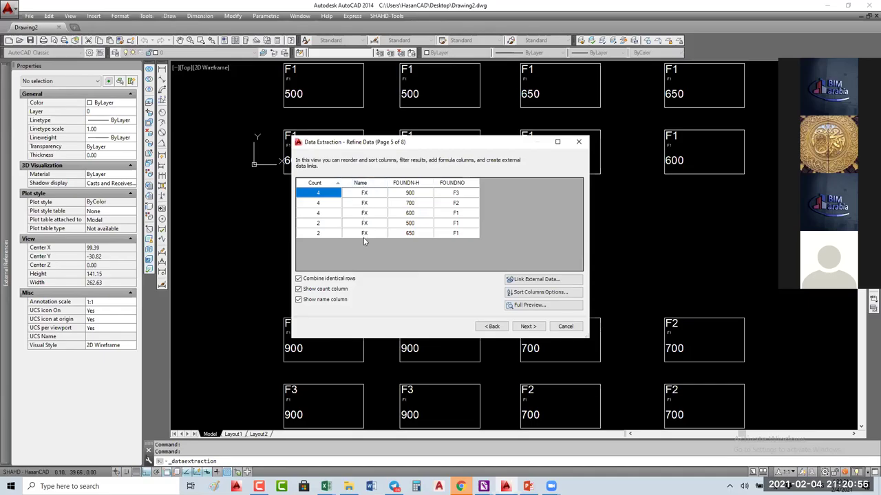
click(314, 304)
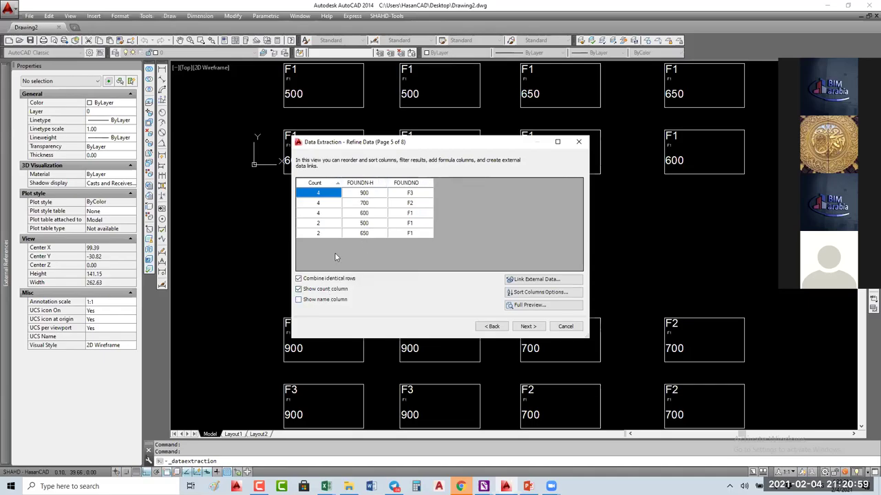
click(411, 183)
drag(410, 184, 355, 185)
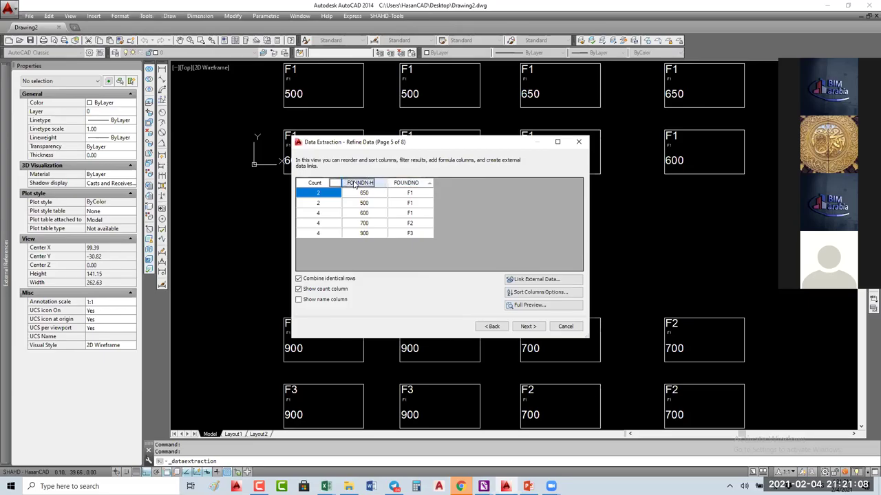
drag(355, 186, 355, 186)
drag(355, 185, 345, 188)
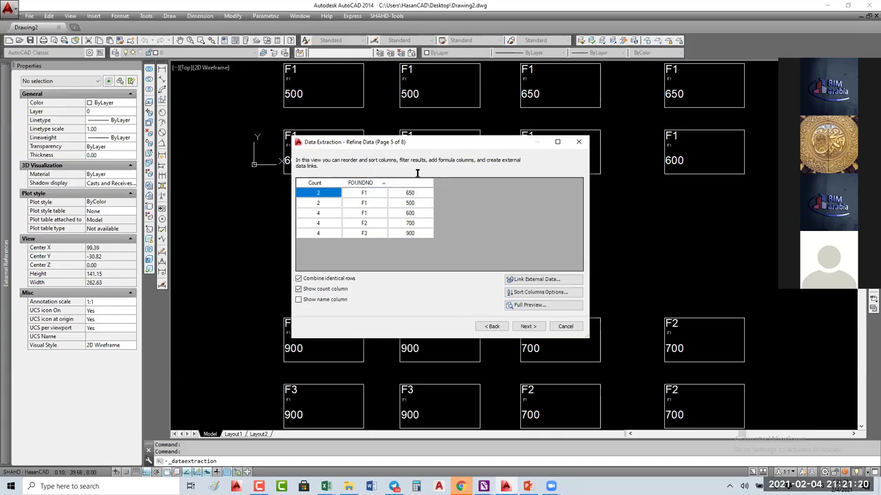
drag(317, 185, 385, 189)
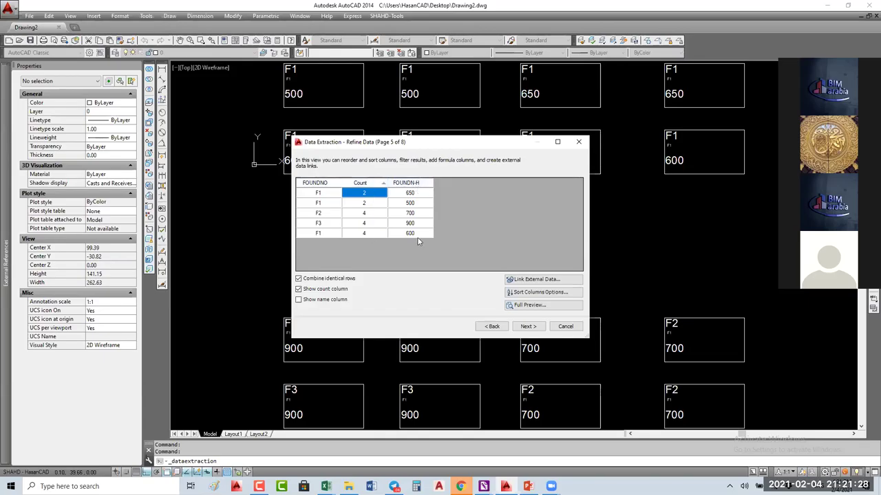
- Sort rows ascending by FOUNDNO in the sort column options, then go to Choose Output
click(330, 184)
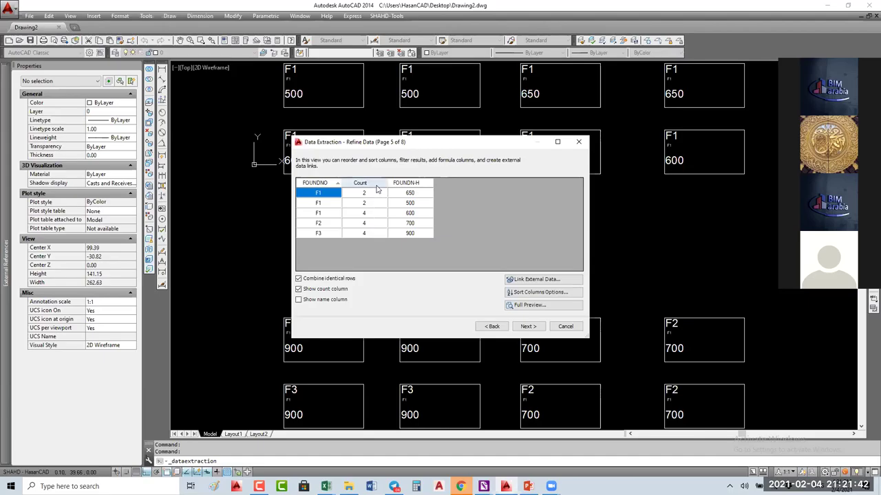
click(530, 295)
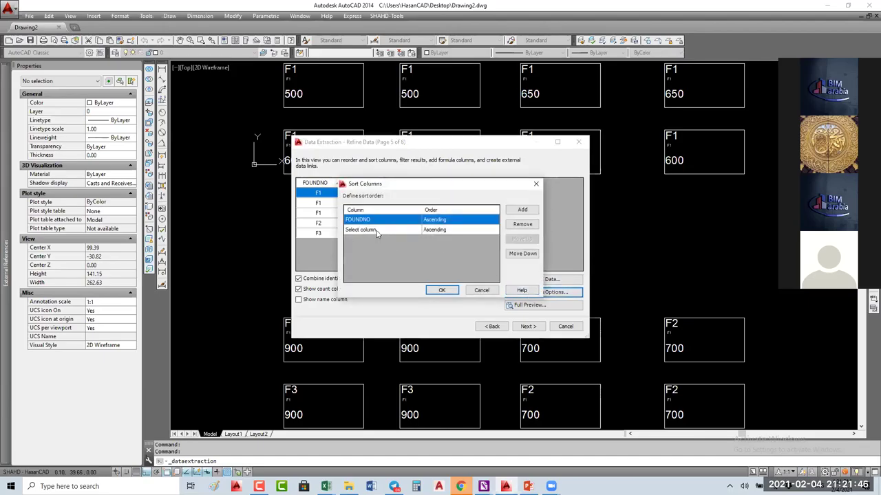
click(480, 292)
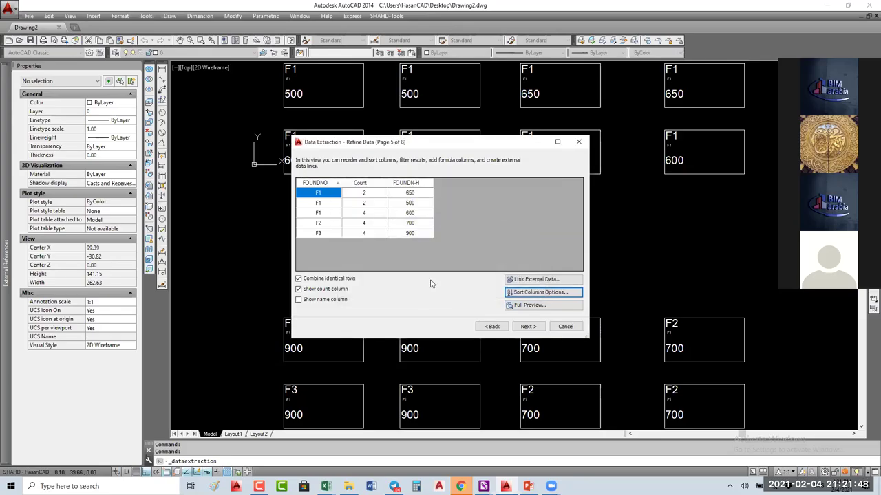
click(527, 327)
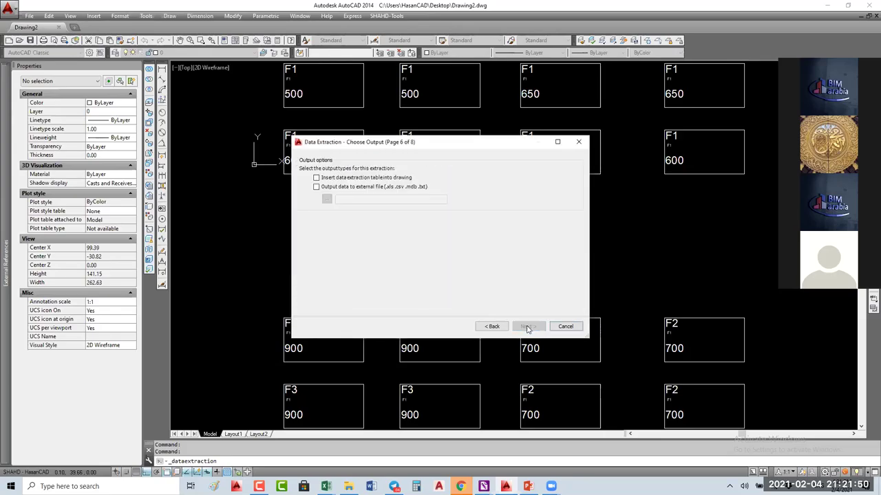
- Output the extraction as an in-drawing table in Standard style and finish the wizard
click(317, 178)
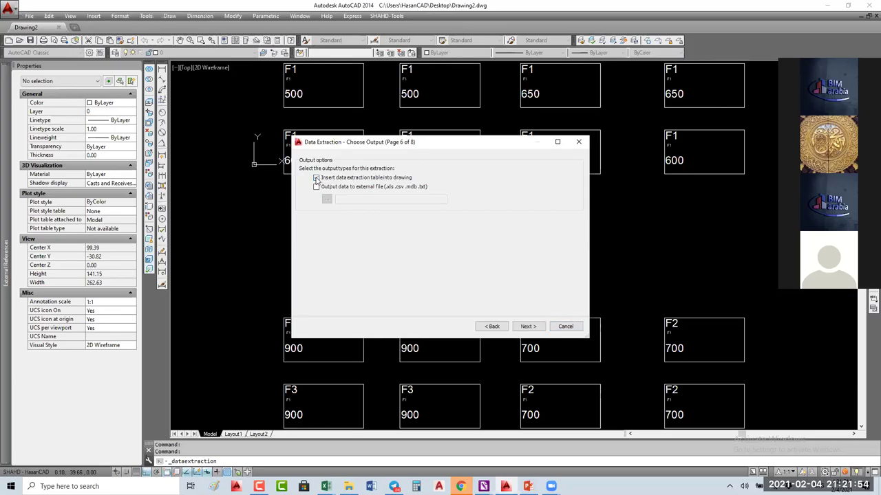
click(527, 328)
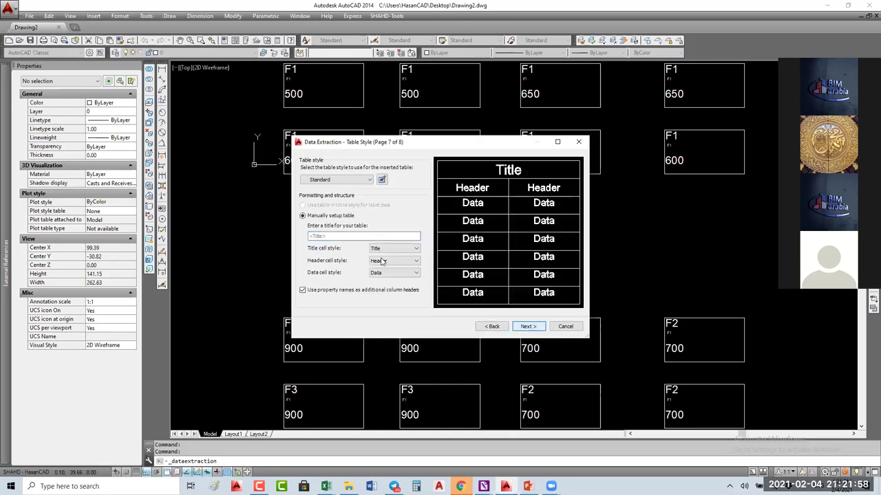
click(526, 327)
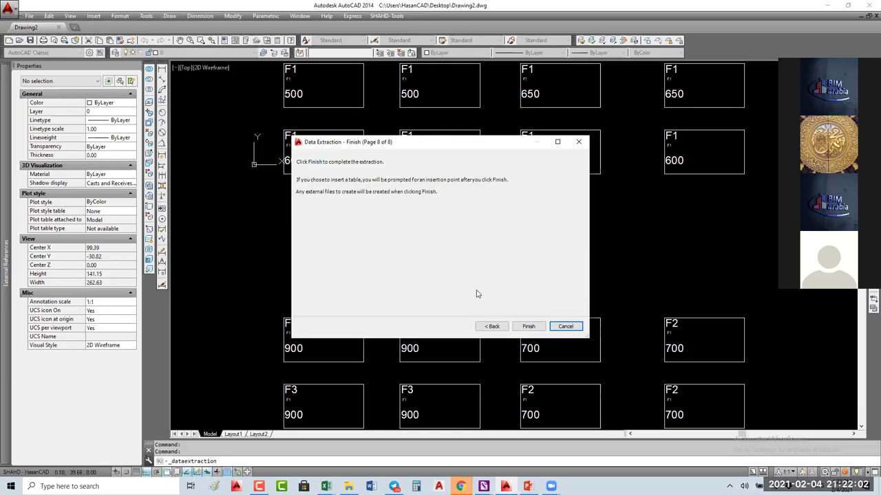
click(528, 327)
- Place the FOUNDNO/Count/FOUNDN-H table beside the blocks and select it
scroll(361, 233, down, 4)
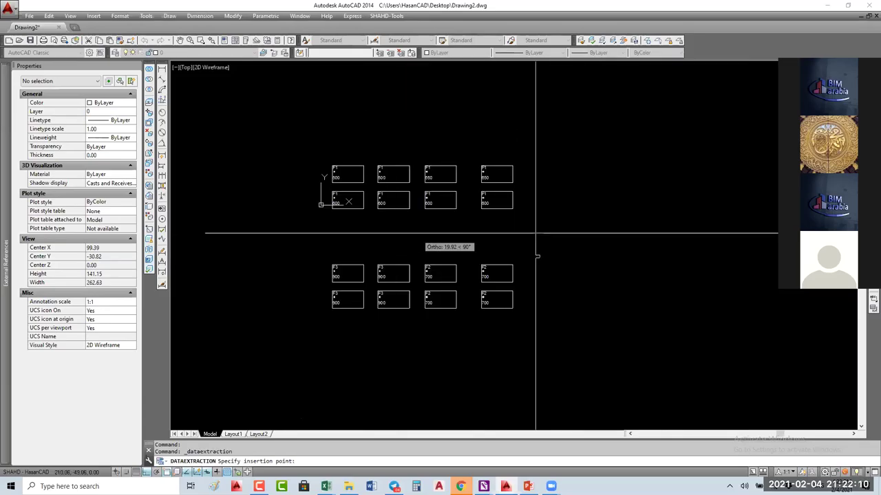
scroll(557, 255, up, 6)
scroll(558, 260, up, 3)
scroll(530, 262, down, 1)
click(590, 279)
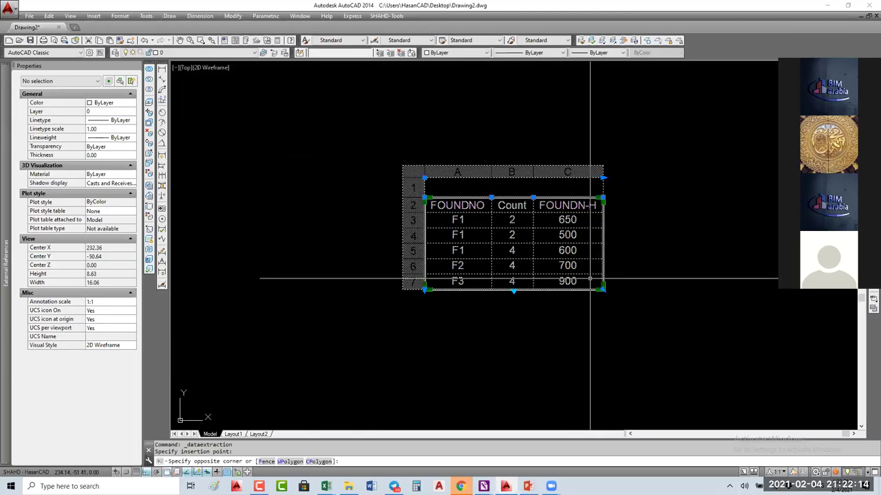
click(586, 284)
- Stretch the table from its corner grip to 7.16 wide by 4.60 tall
click(602, 288)
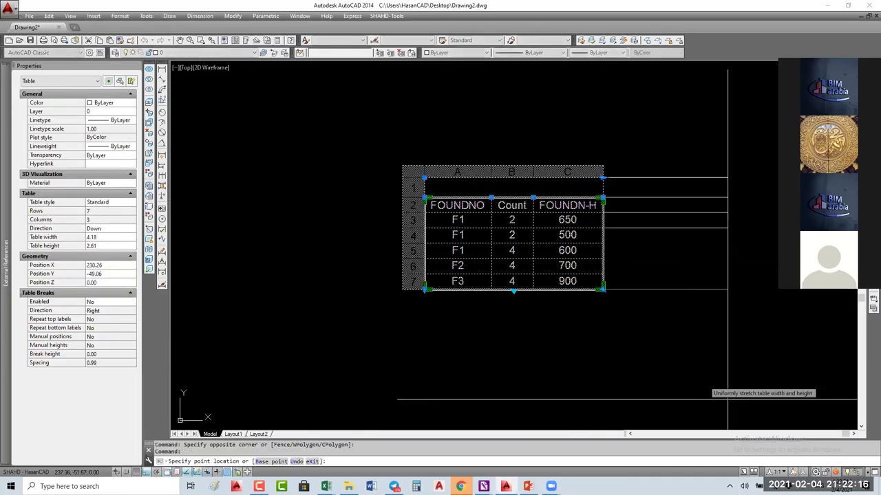
click(730, 289)
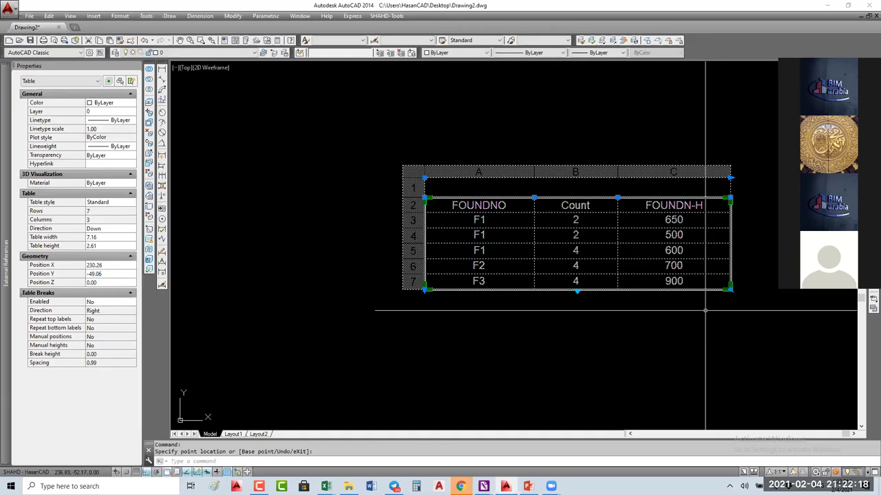
click(730, 289)
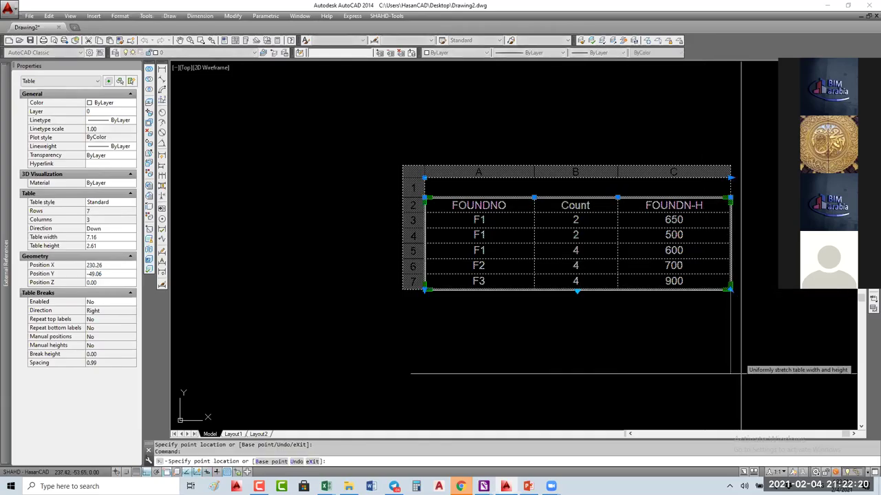
click(741, 375)
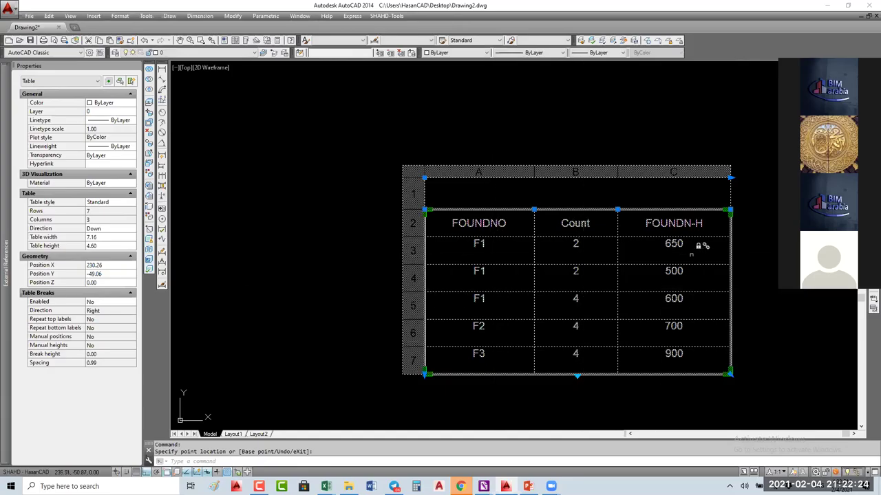
scroll(698, 245, down, 5)
middle_drag(566, 262, 622, 224)
key(Escape)
key(Escape)
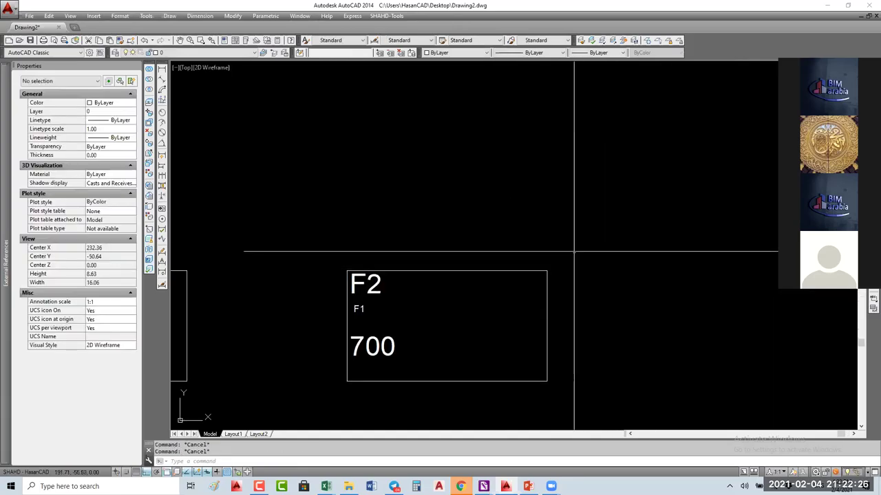
- Change the two selected F2 blocks' FOUNDN-H from 700 to 500
scroll(737, 242, down, 2)
click(561, 268)
click(380, 297)
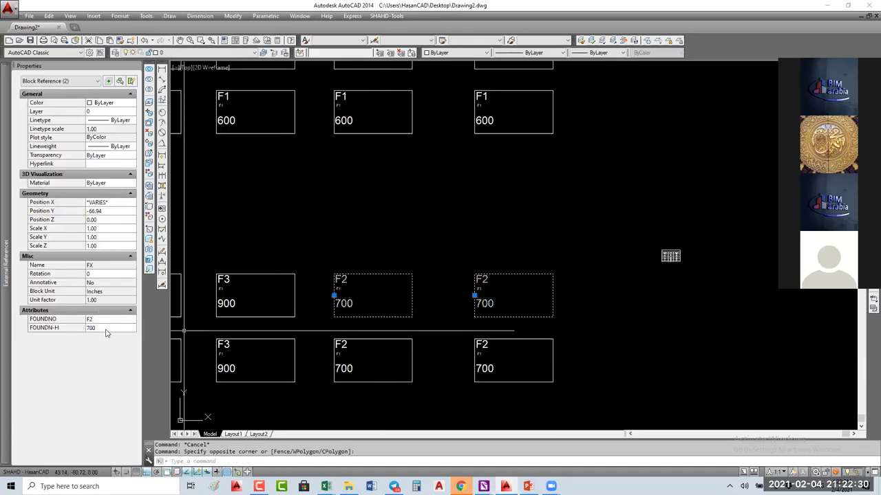
click(109, 329)
text(500)
key(Return)
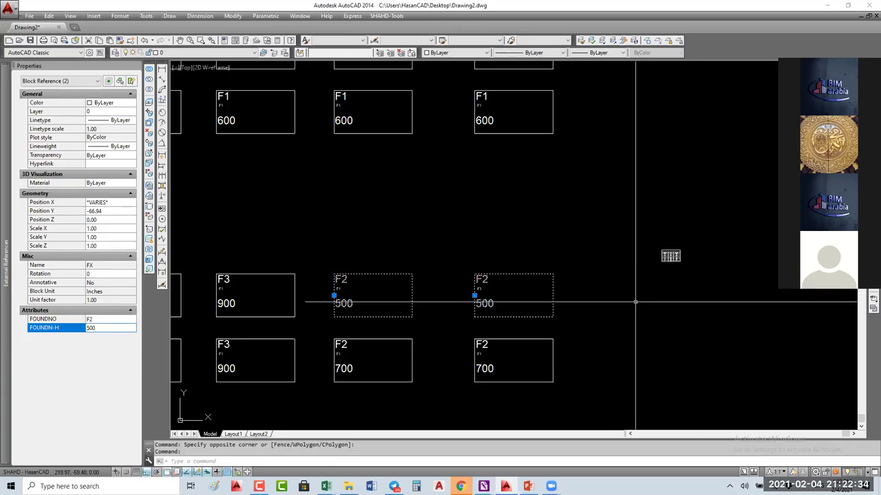
key(Escape)
key(Escape)
- Update the table's data links so it shows separate F2 500 and F2 700 rows
scroll(664, 256, up, 3)
scroll(688, 261, up, 2)
click(622, 240)
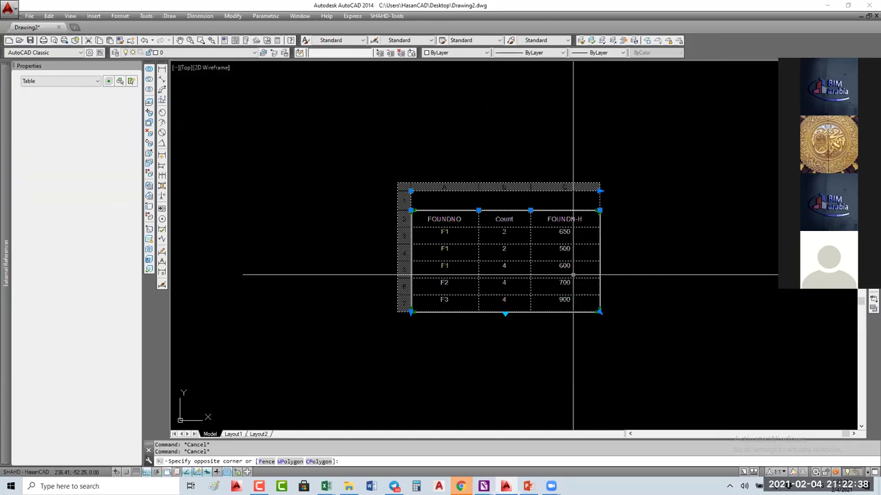
click(581, 265)
right_click(594, 252)
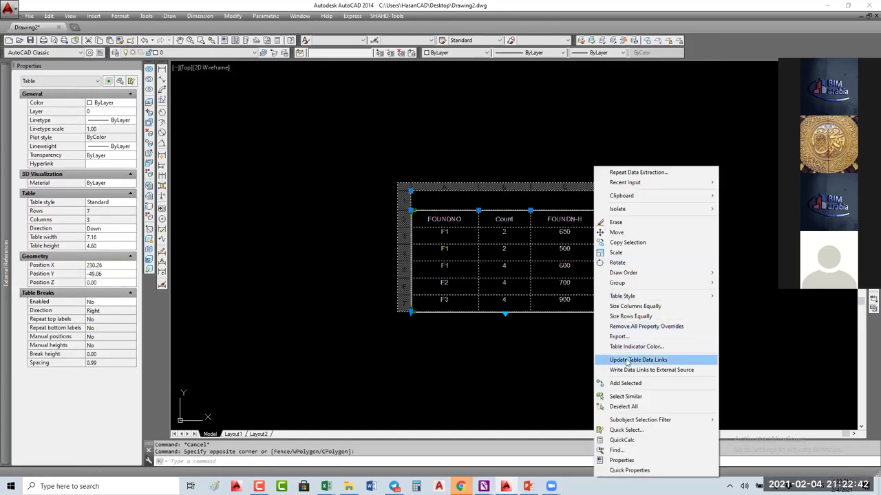
click(627, 362)
scroll(517, 292, up, 2)
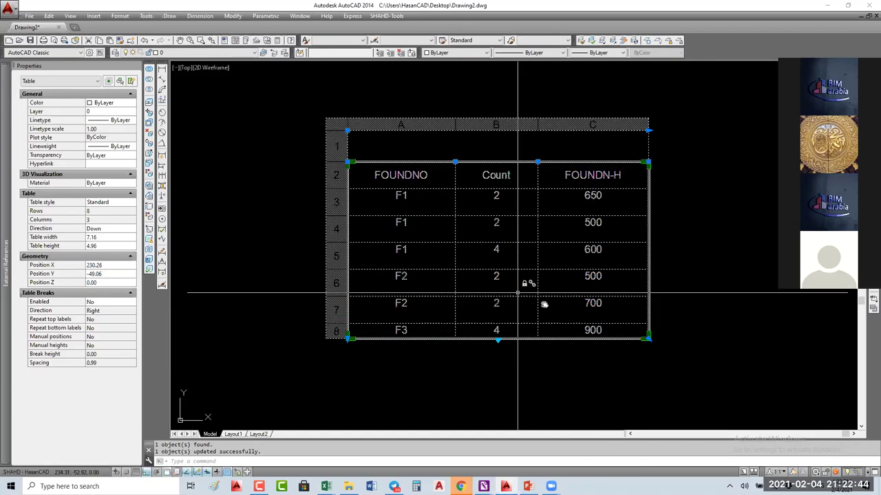
middle_drag(517, 292, 544, 287)
key(Escape)
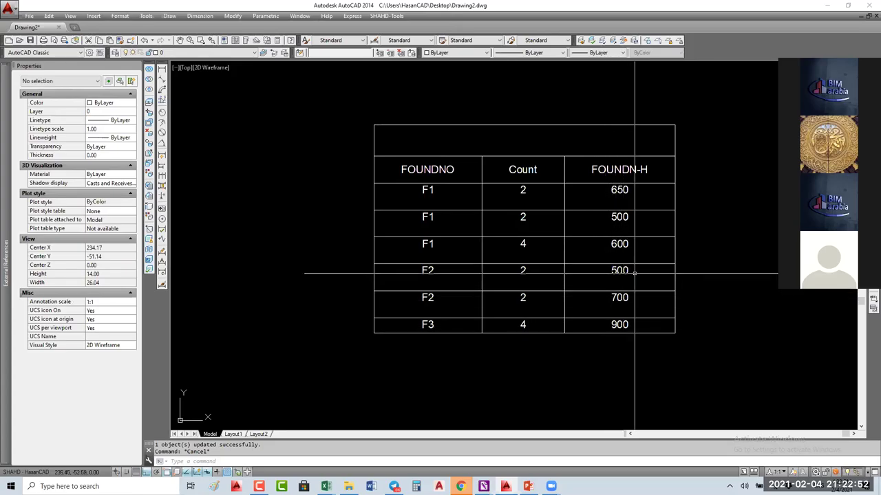
- Select the new F2 500 table cell to check it, then deselect
click(611, 285)
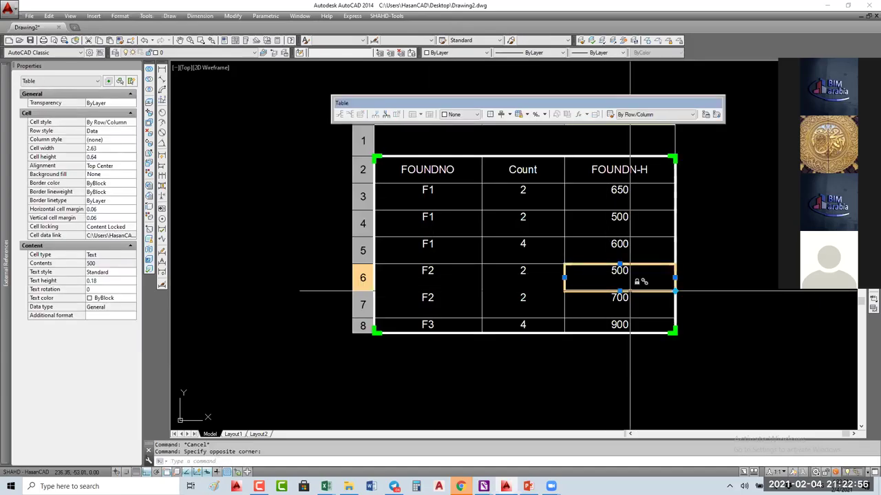
key(Escape)
key(Escape)
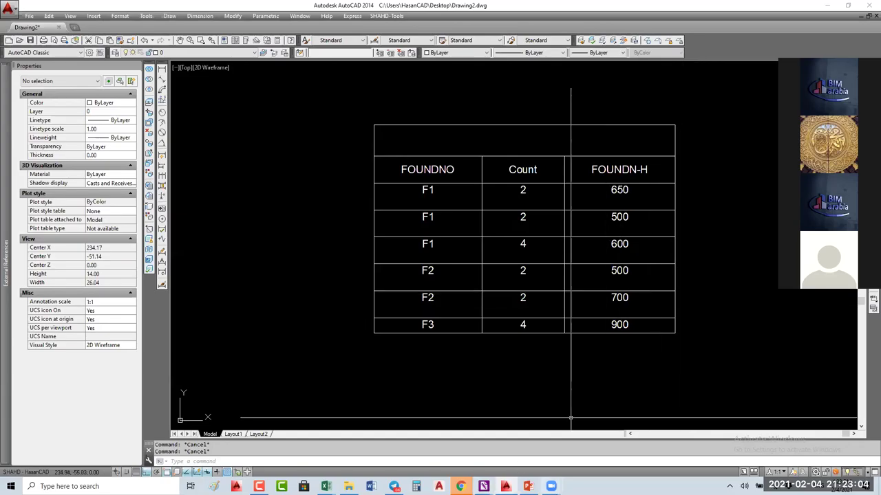
mouse_move(551, 487)
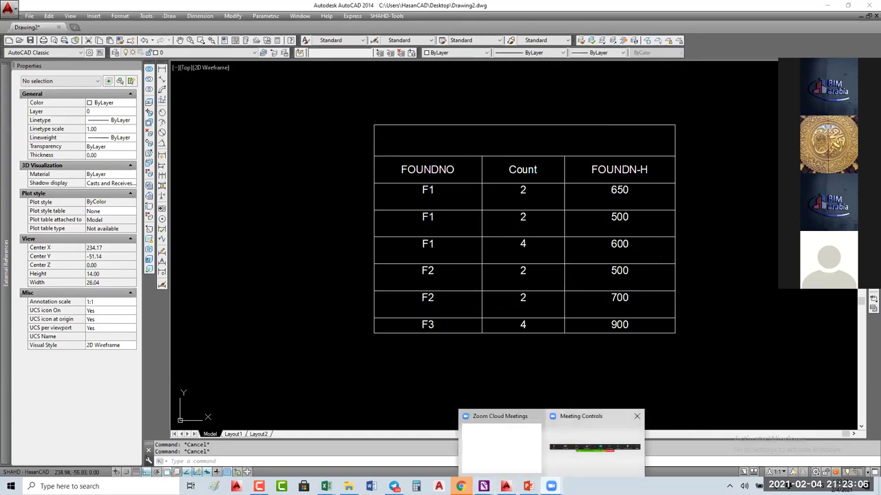
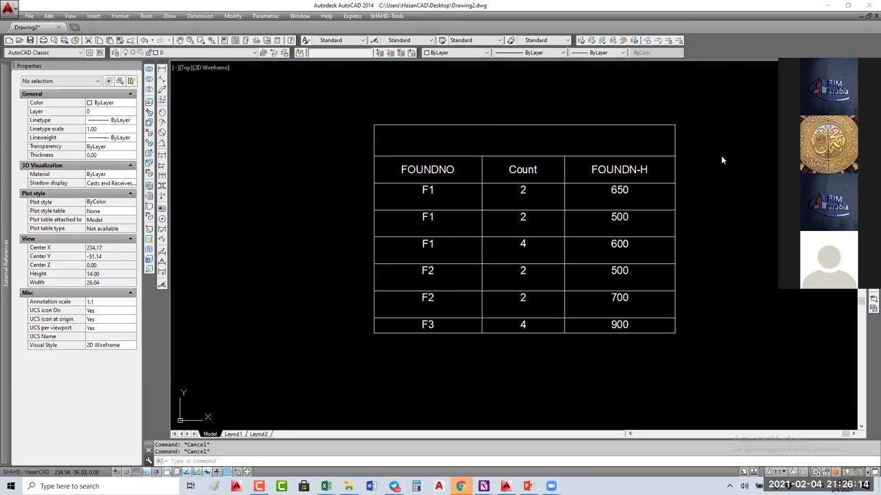
- Zoom out from the table, then start and cancel a rectangle
scroll(612, 218, down, 8)
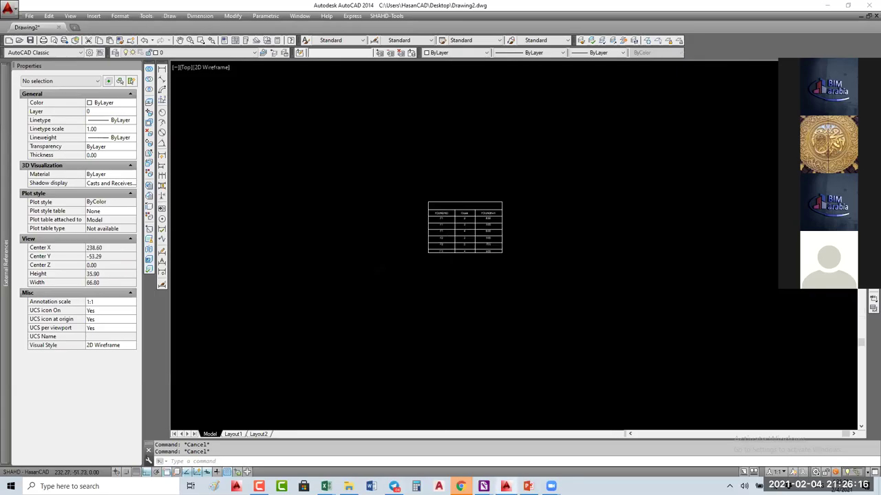
scroll(641, 200, down, 4)
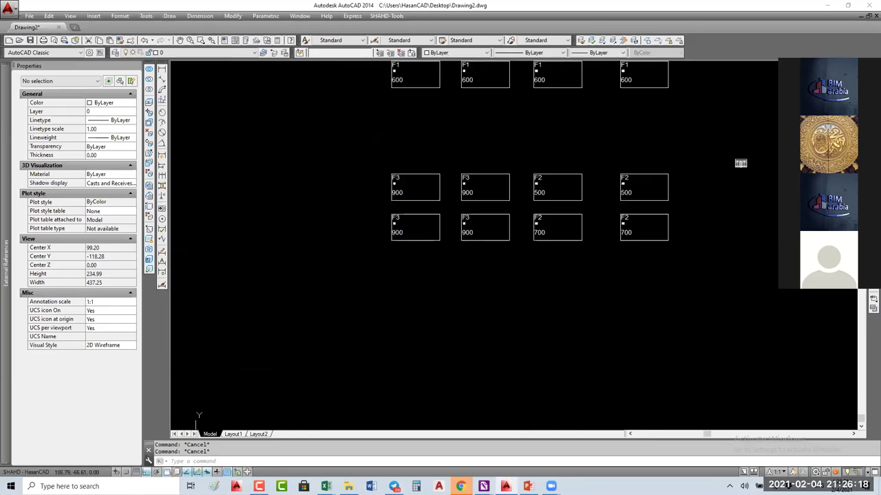
text(REC)
key(Return)
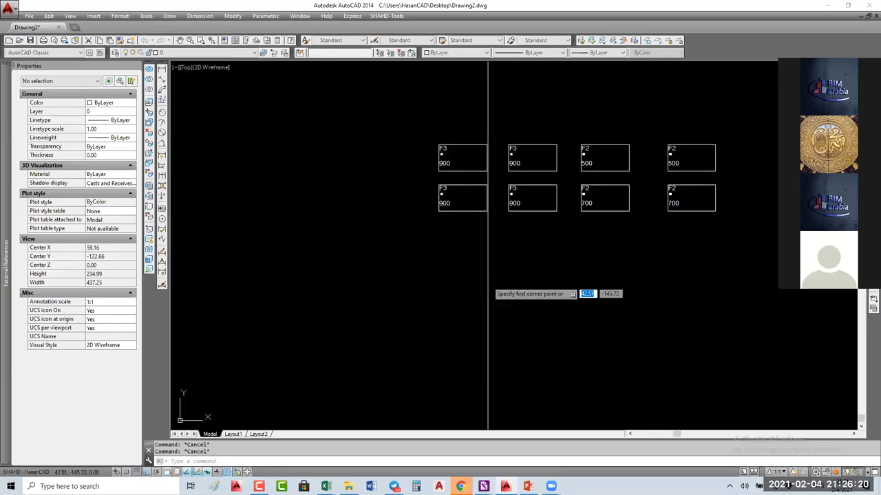
key(Escape)
key(Escape)
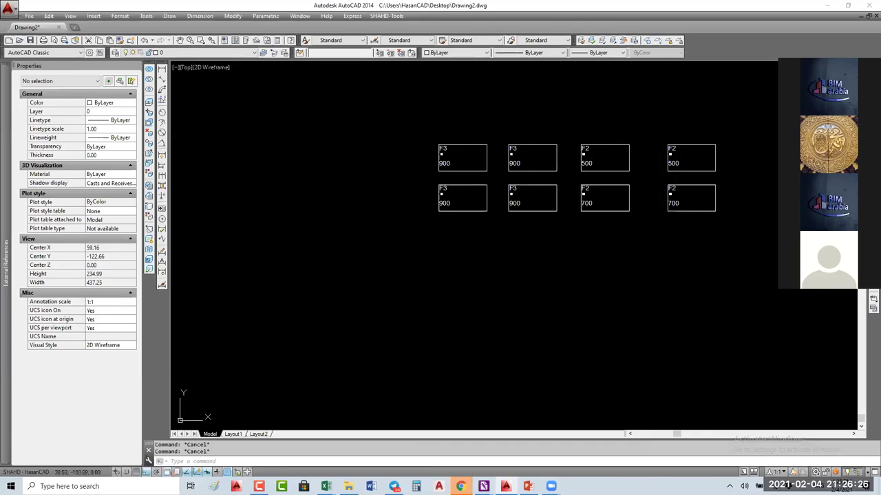
- Frame the four F3 window tags in view and start a new rectangle below them
scroll(452, 154, up, 10)
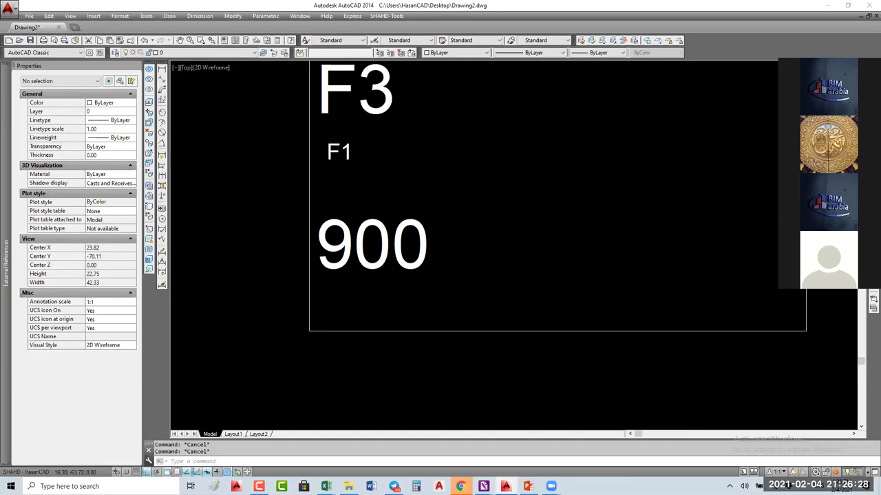
scroll(395, 148, down, 4)
middle_drag(467, 44, 460, 63)
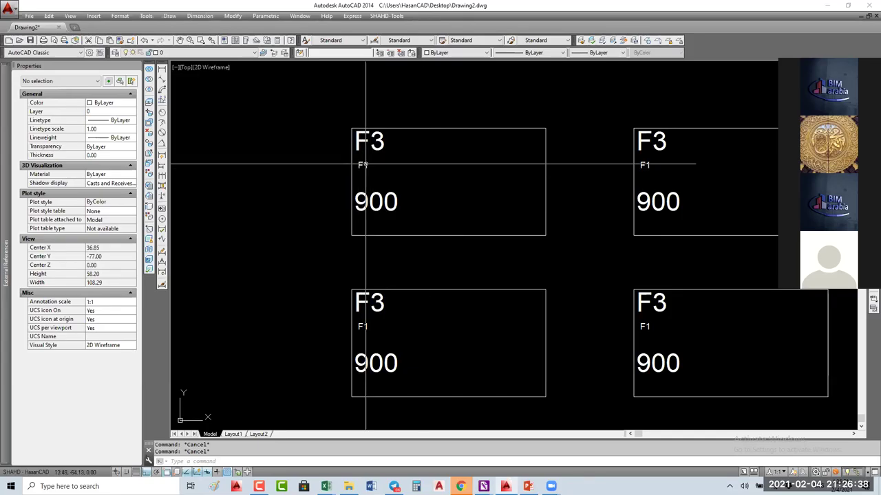
scroll(411, 165, down, 5)
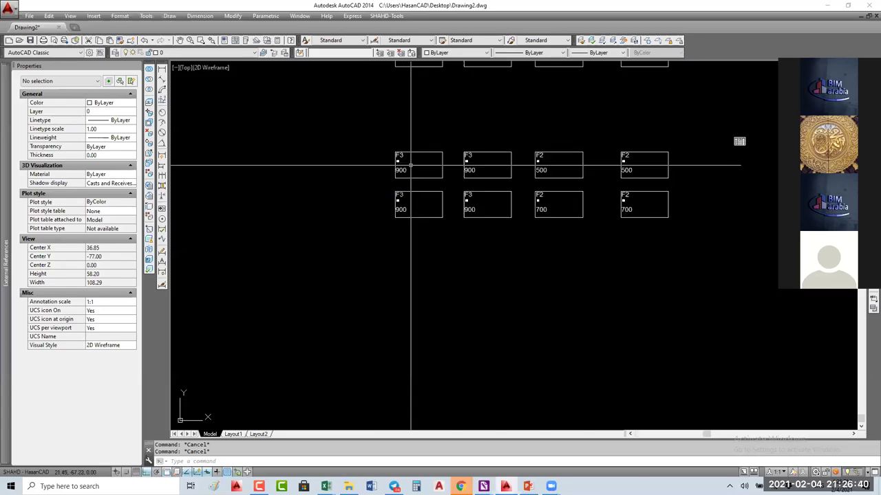
middle_drag(411, 165, 407, 136)
text(REC)
key(Return)
- Draw a tall rectangle below the tag grid and select it
click(407, 248)
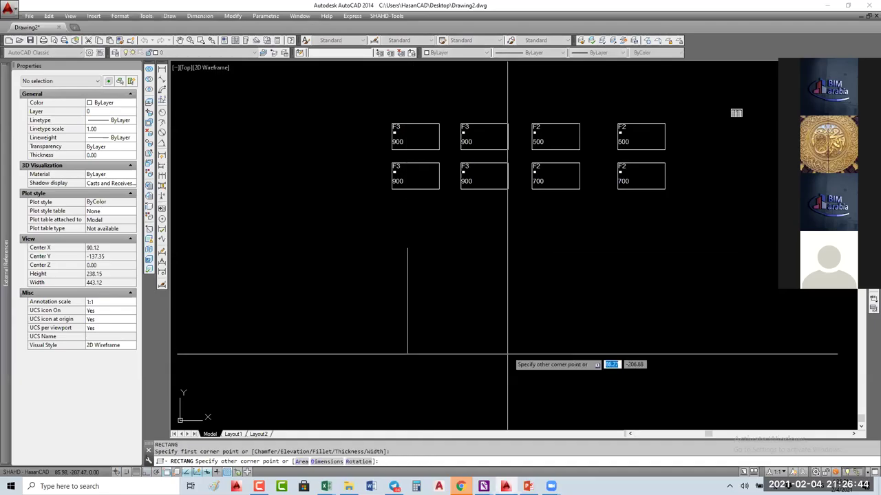
click(507, 355)
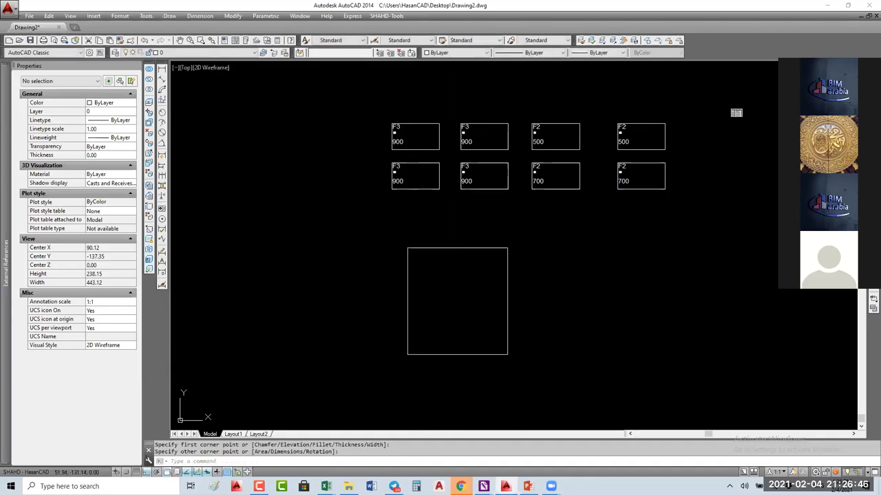
click(442, 248)
click(442, 251)
- Try BEDIT and cancel it, then open the Attribute Definition dialog
text(BE)
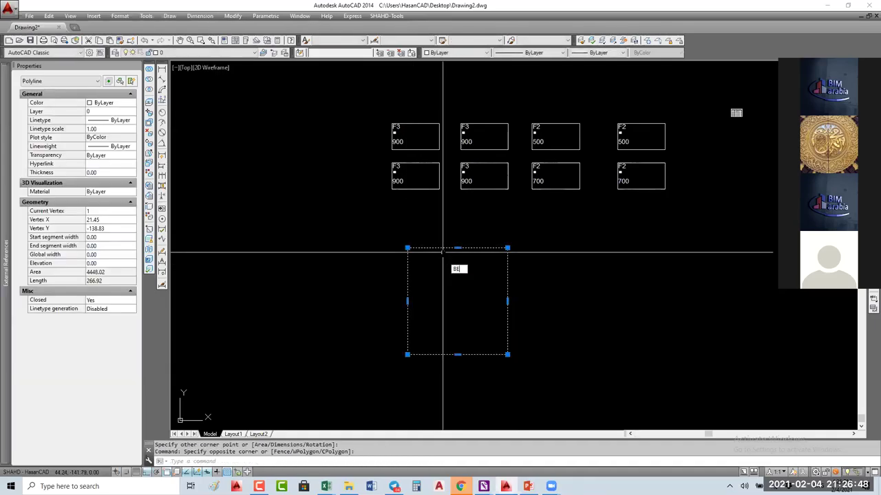
key(Return)
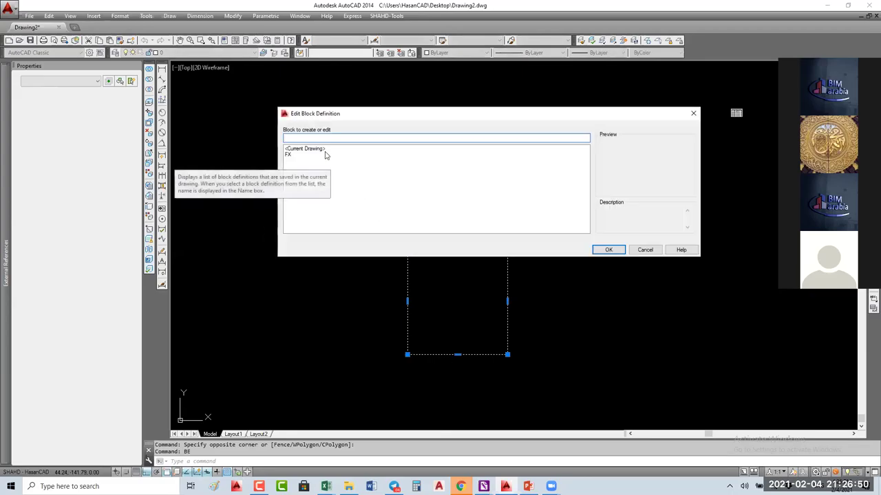
key(Escape)
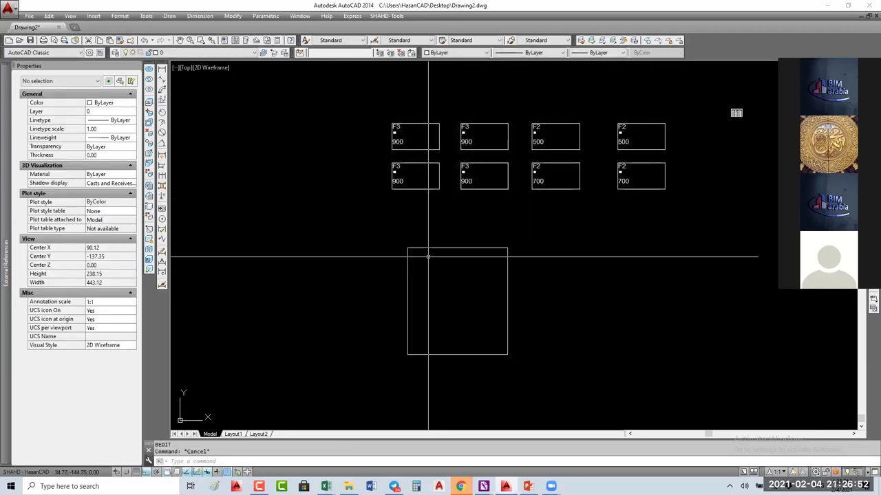
key(Escape)
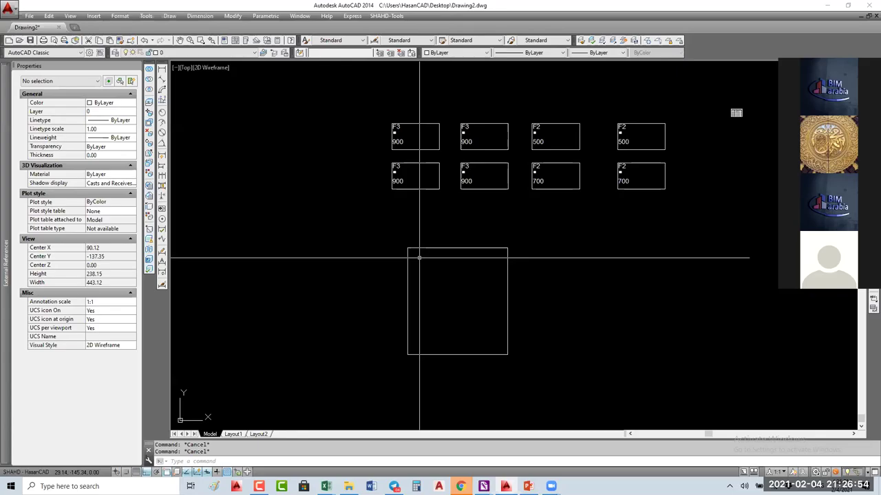
text(be)
key(Return)
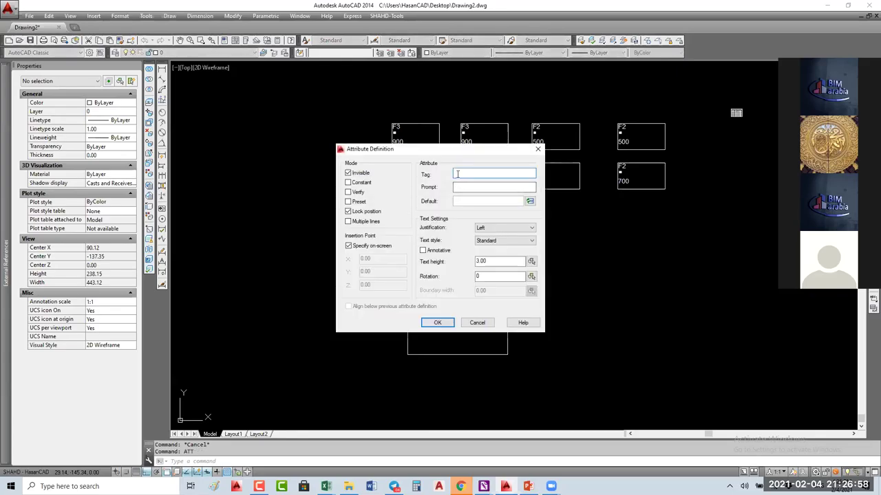
- Enter WIND-NO as the attribute tag, correcting the typos
text(F)
key(BackSpace)
text(W)
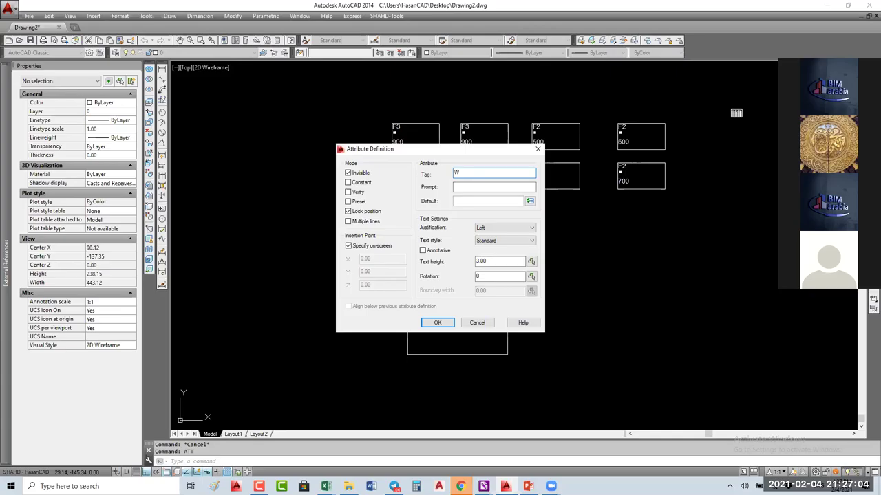
text(INDOE)
text(NO)
key(Left)
key(Left)
key(BackSpace)
key(BackSpace)
text(-)
- Set prompt WIND-NO and default W-01, uncheck Invisible, keep Standard style, and confirm
drag(482, 172, 449, 177)
key(ctrl+c)
click(475, 188)
key(ctrl+v)
text(W-01)
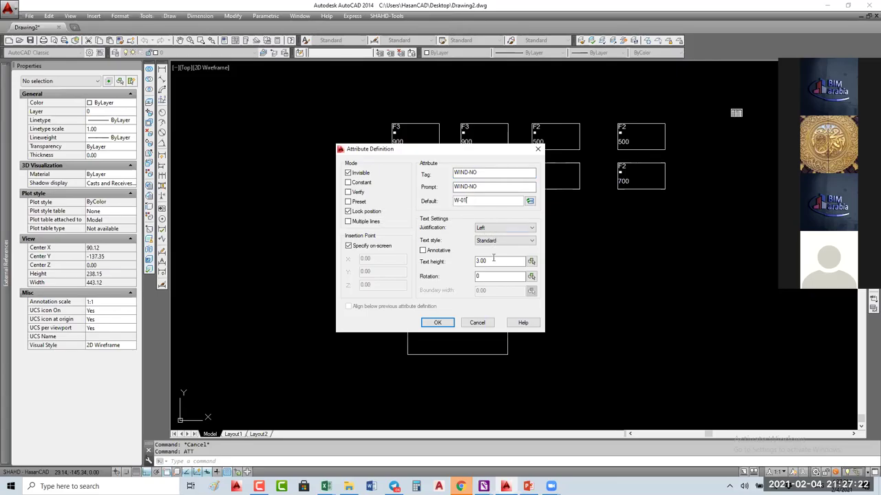
click(349, 173)
drag(395, 149, 520, 146)
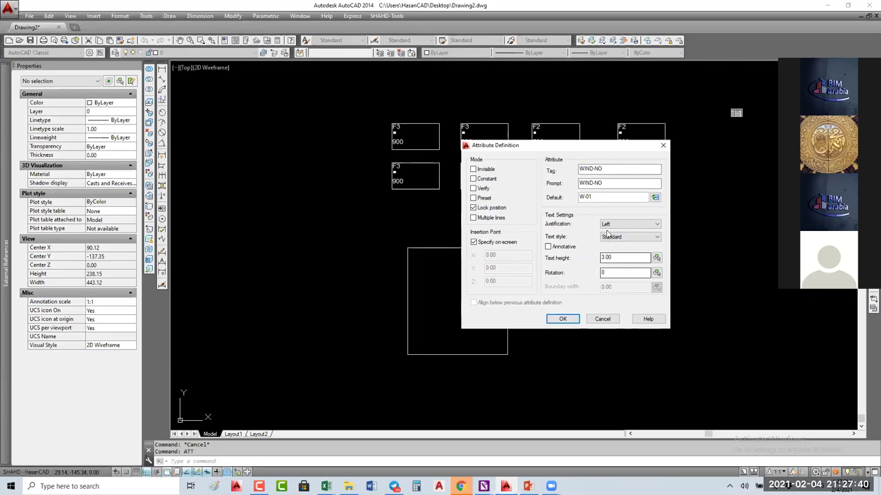
click(630, 237)
click(622, 246)
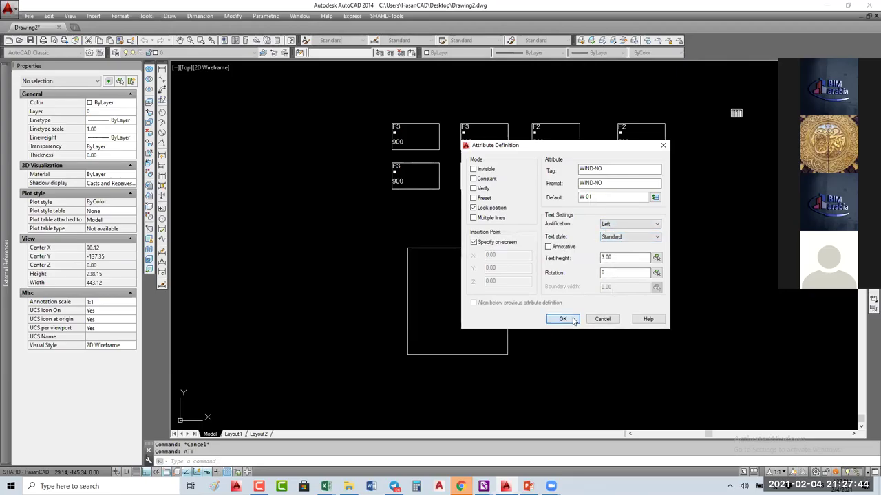
click(563, 319)
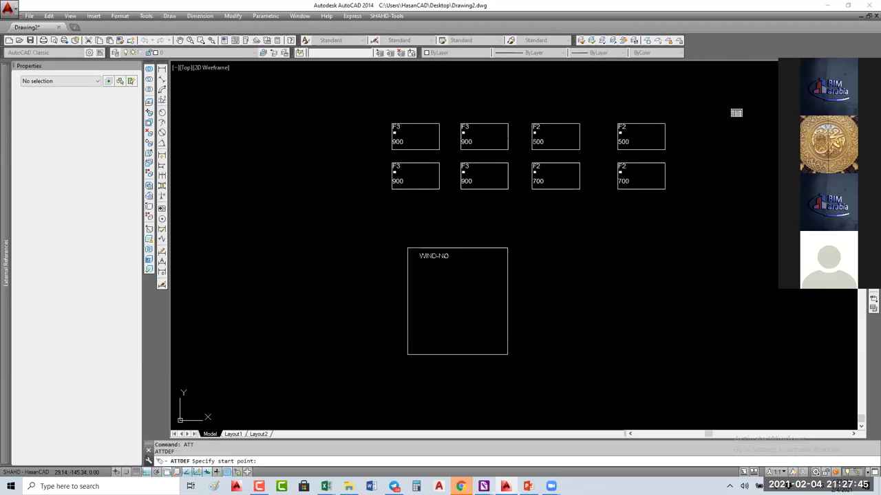
- Place WIND-NO at the rectangle's top-left and select it with the rectangle
click(413, 257)
click(442, 240)
click(430, 260)
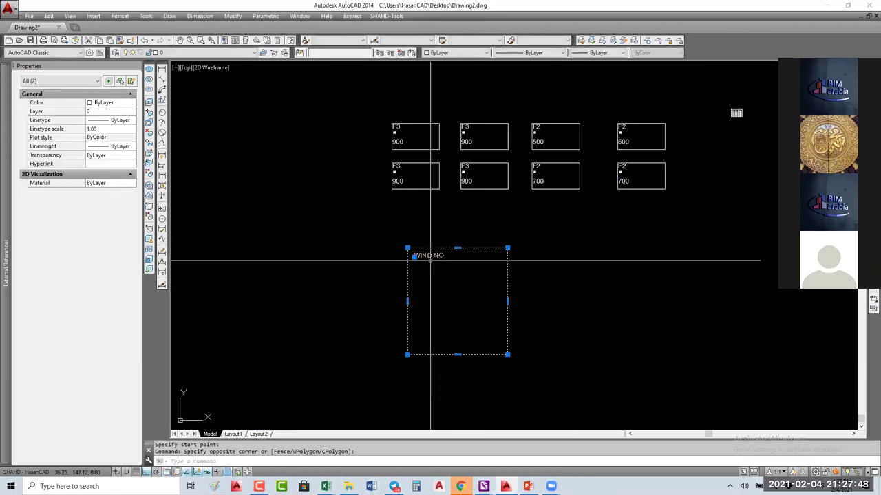
text(b)
key(Return)
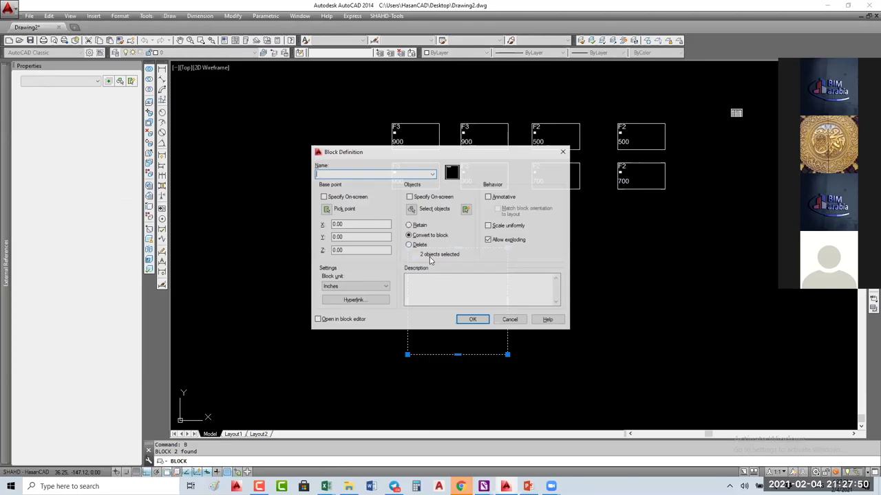
click(509, 319)
- Stretch the rectangle's bottom edge up to the attribute, then undo the stretch
click(495, 355)
click(458, 354)
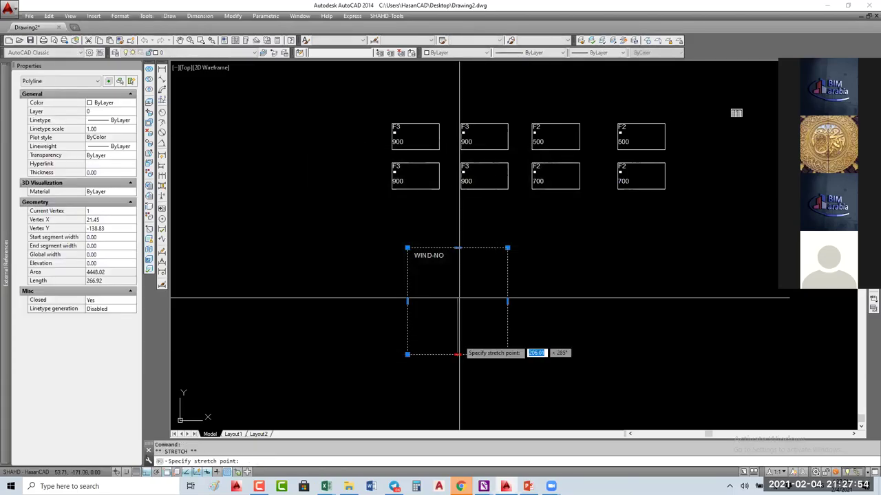
click(466, 262)
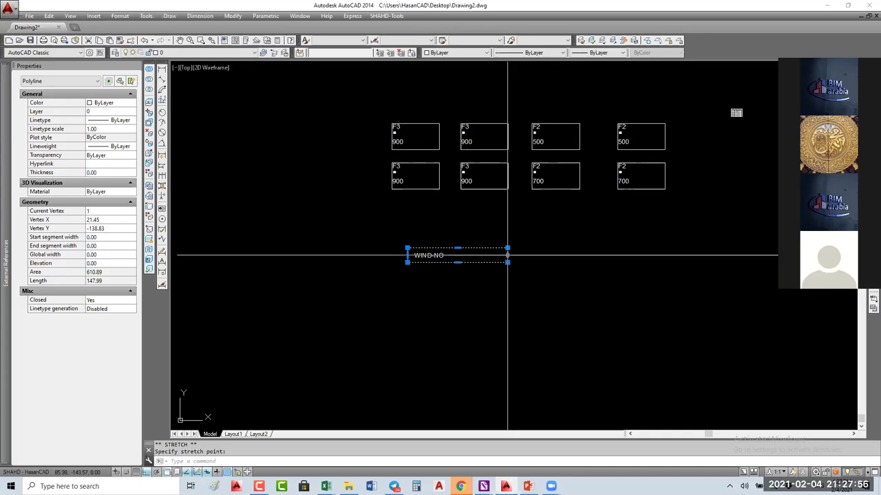
key(Escape)
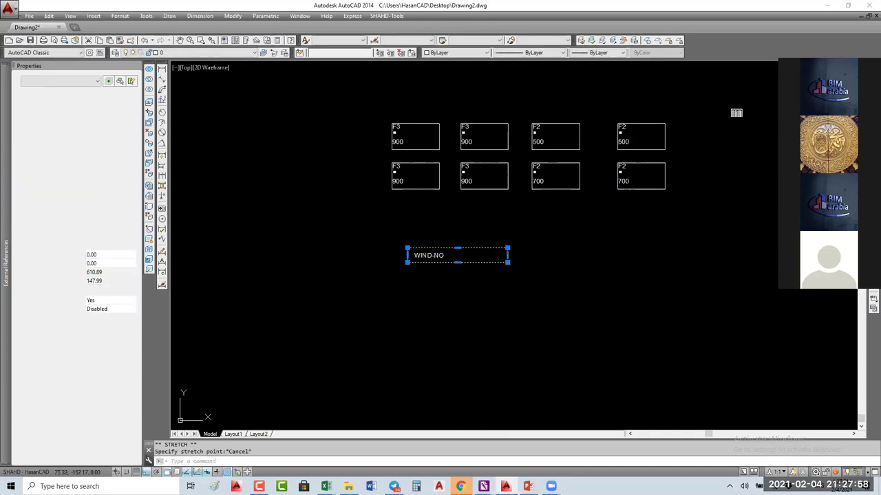
text(u)
key(Return)
- Reselect the rectangle and attribute and start a block named WNO-
click(448, 241)
click(430, 273)
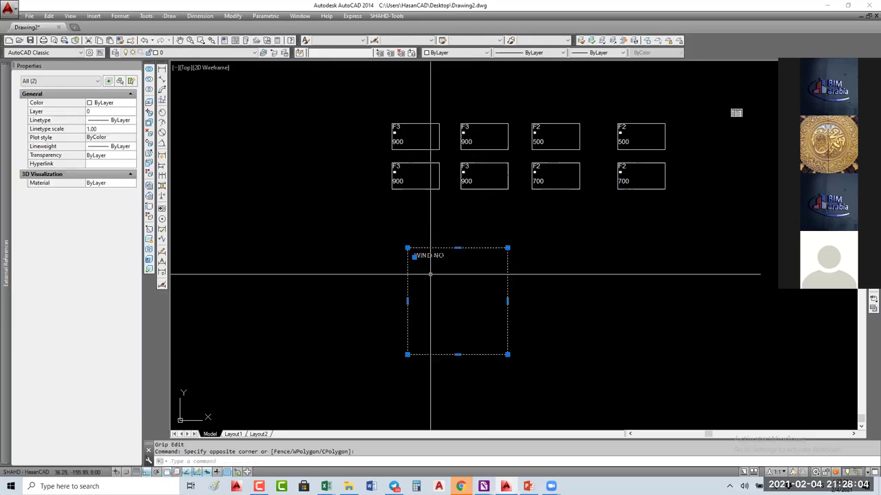
text(b)
key(Return)
text(WNO)
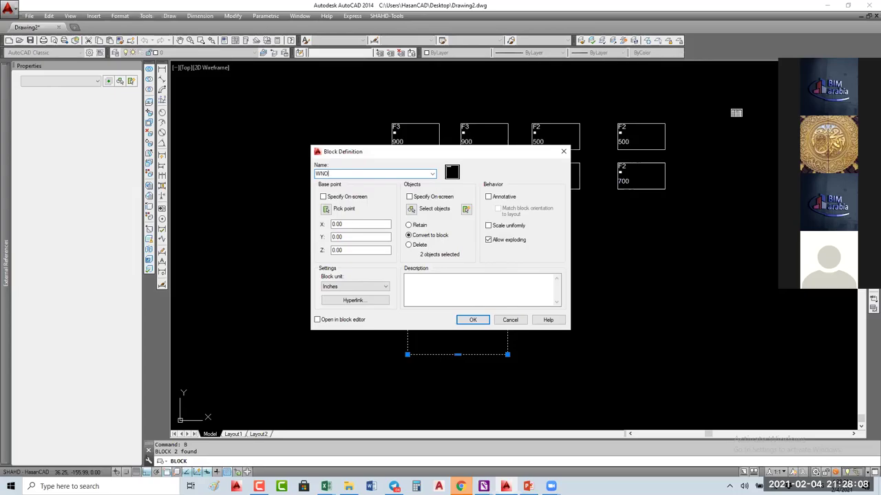
text(-)
- Set the block base point at the rectangle corner and select the rectangle and attribute
click(326, 210)
click(407, 253)
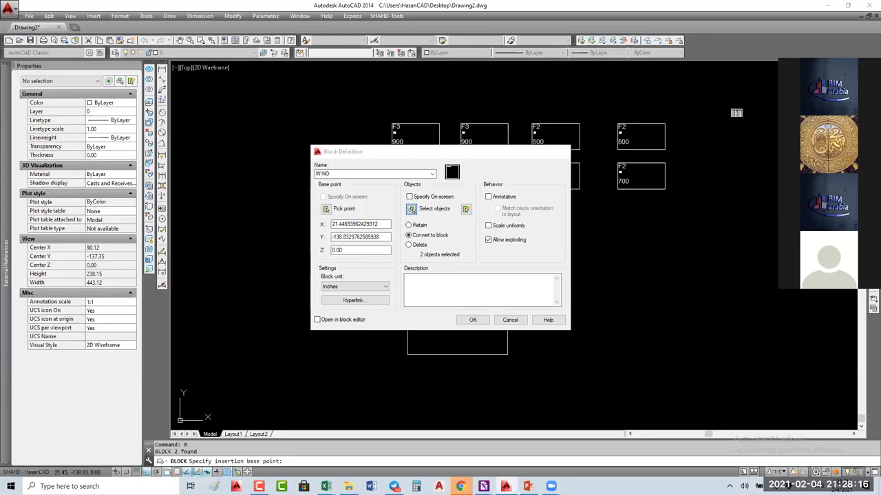
click(411, 208)
click(534, 242)
click(406, 358)
key(Return)
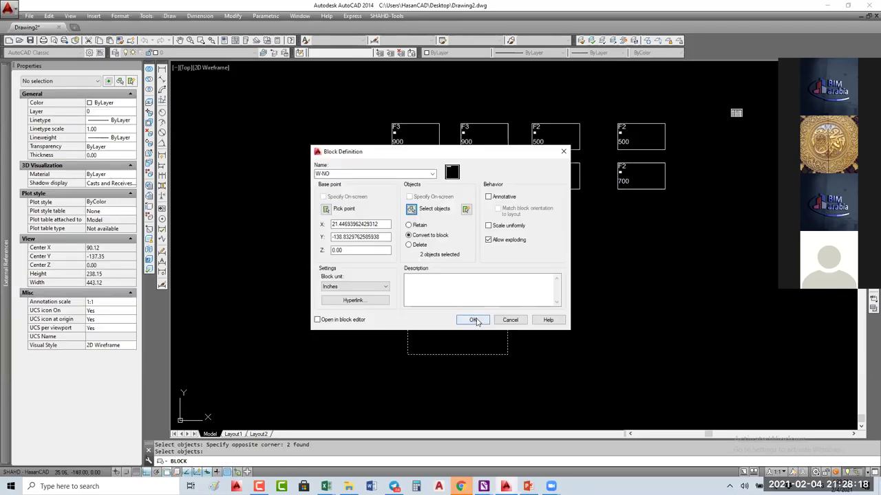
- Create the W-NO block, open it in the Block Editor, and keep the W-01 value
click(362, 320)
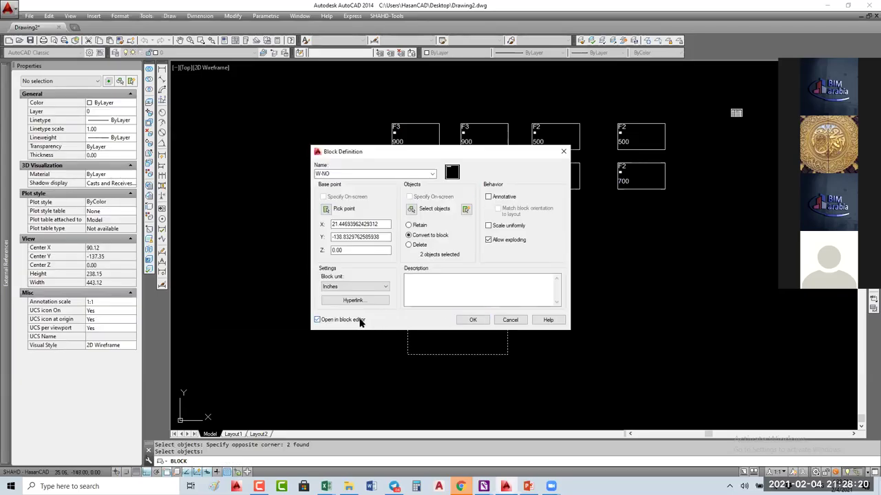
click(473, 321)
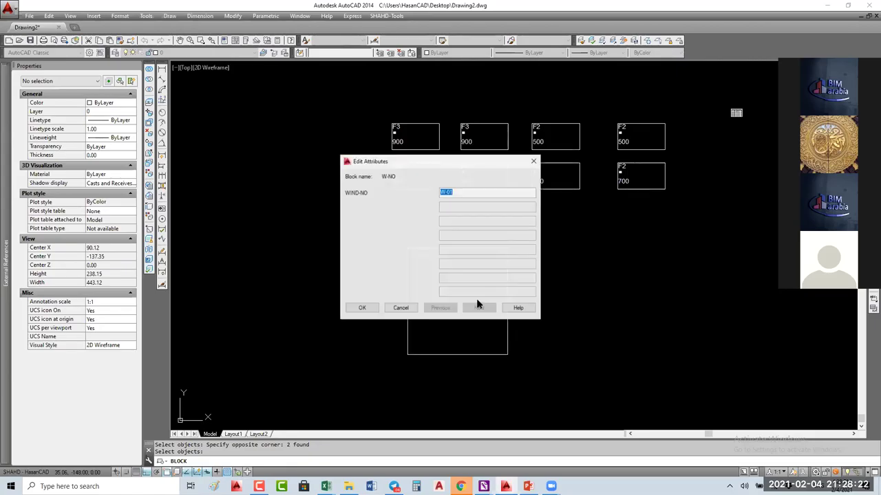
click(361, 308)
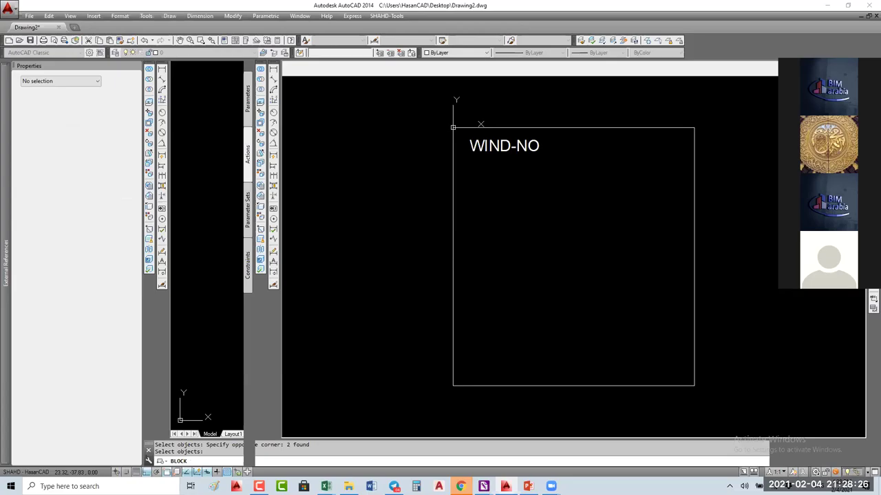
- Launch ATTDEF from the ATT autocomplete list inside the W-NO block editor
scroll(471, 234, down, 2)
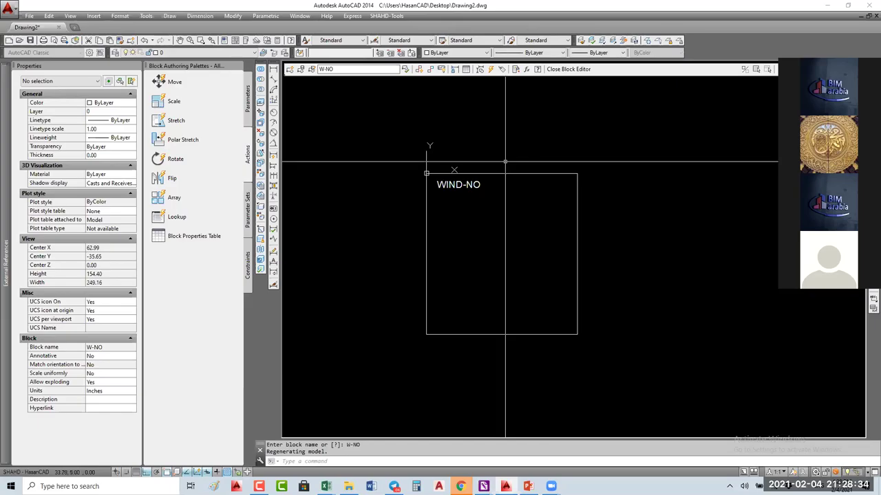
text(ATT)
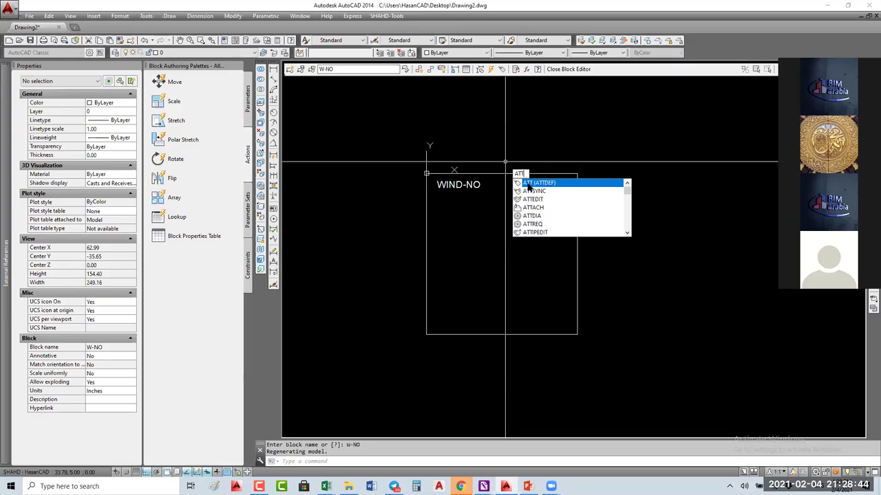
click(527, 183)
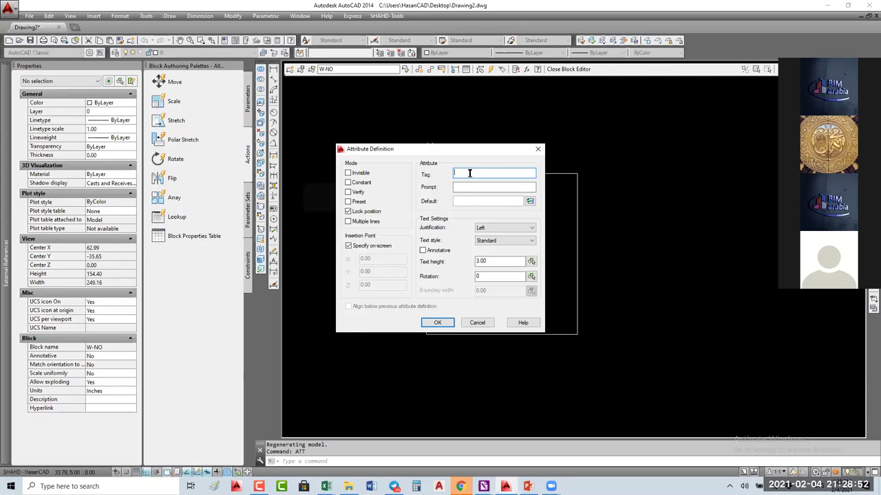
- Define attribute W-M with prompt MATERIAL and default W, placed just below WIND-NO
text(W-N)
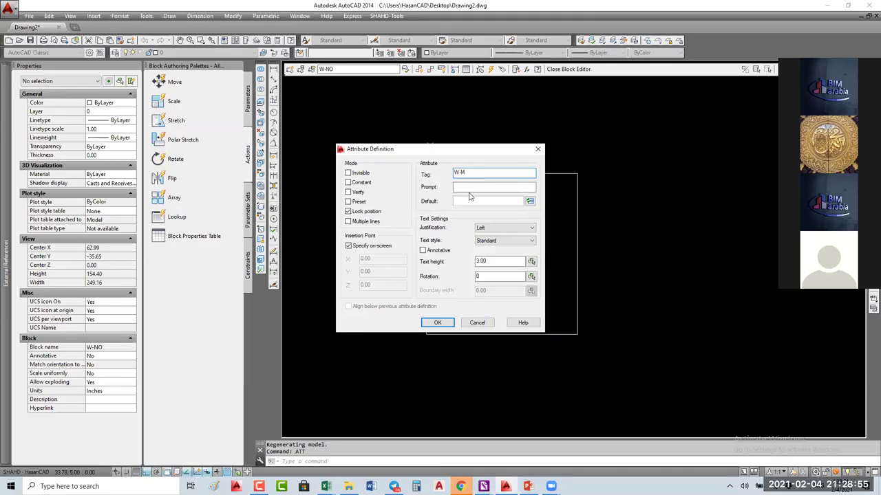
click(467, 187)
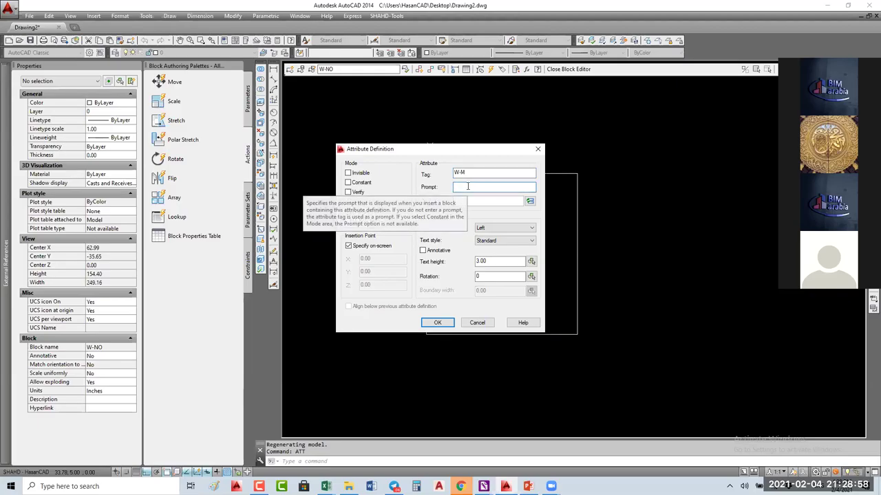
text(MATERIAL)
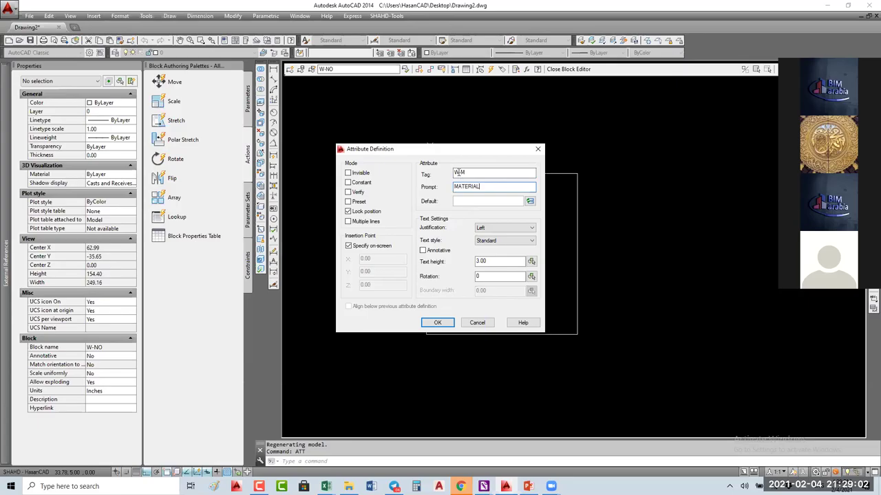
click(474, 200)
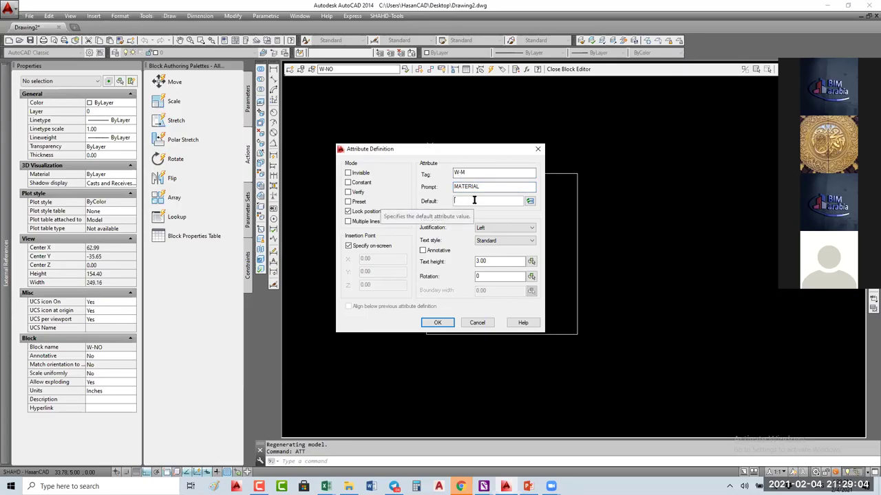
text(W)
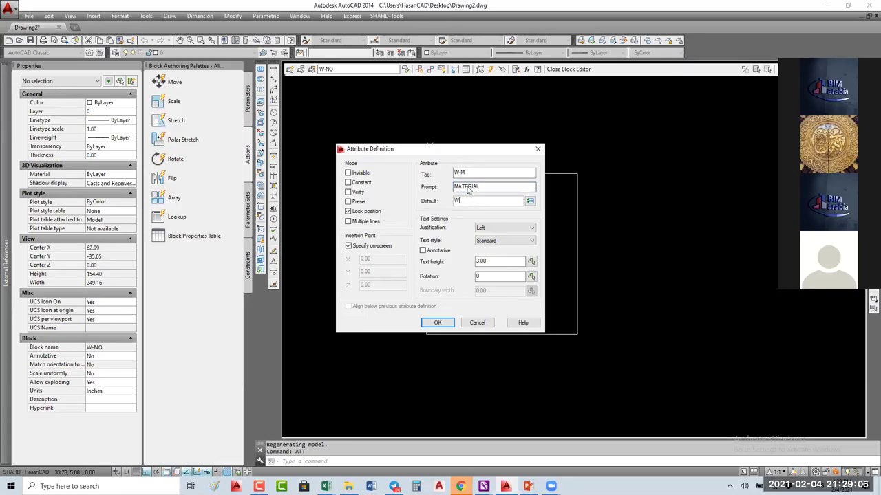
click(438, 324)
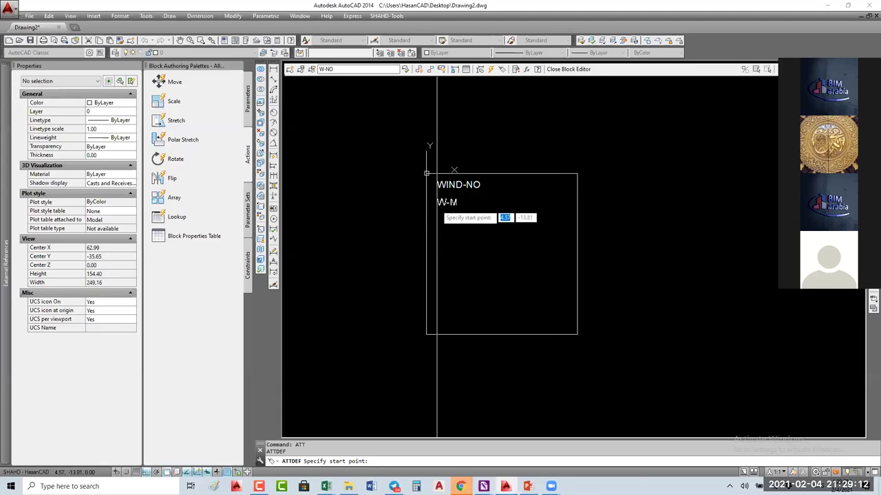
click(437, 205)
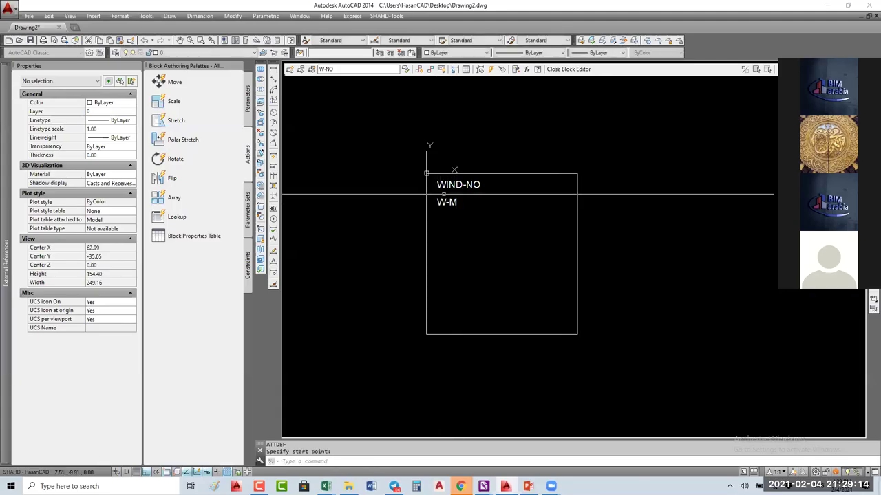
- Pull the rectangle's bottom edge up close to the text
click(451, 203)
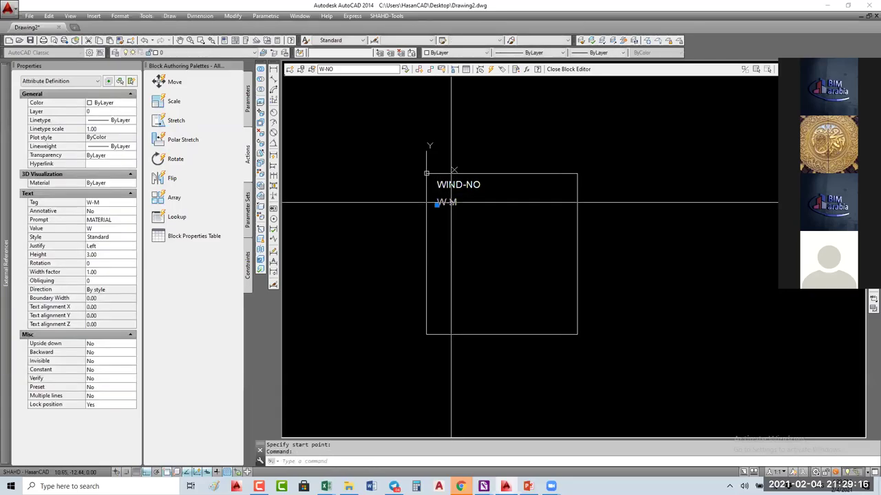
key(Escape)
click(608, 232)
click(551, 291)
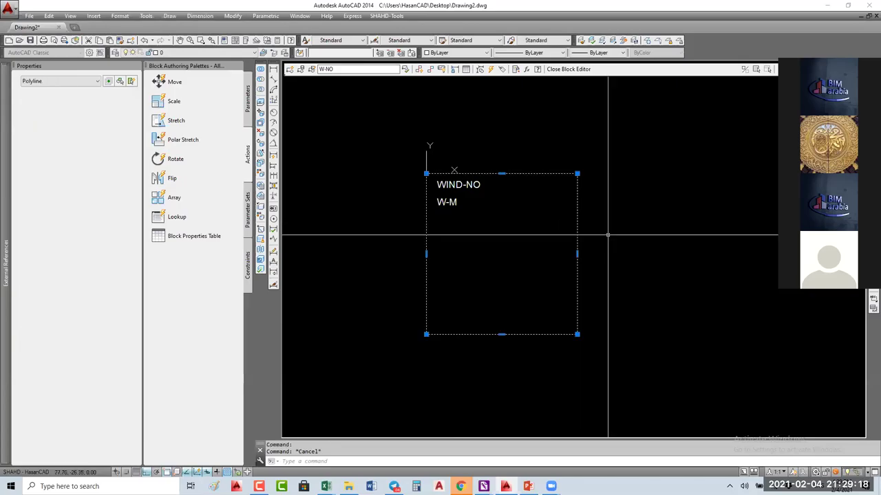
click(502, 334)
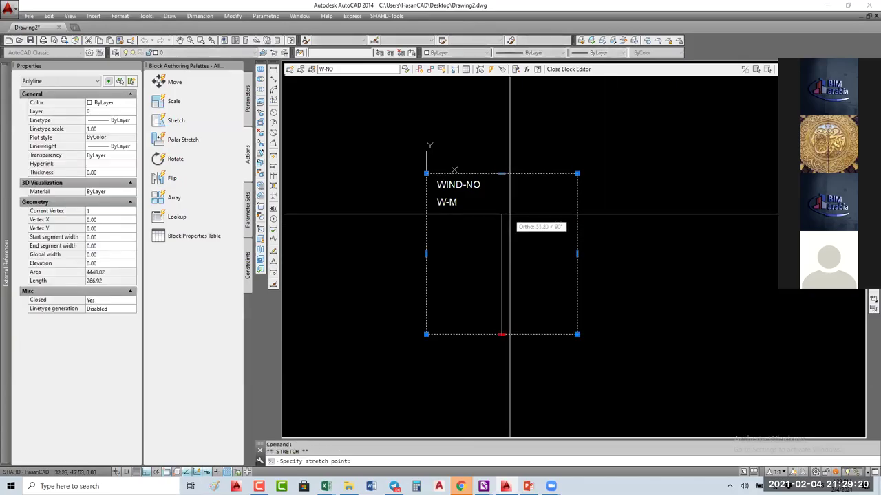
click(510, 233)
- Pull the rectangle's right edge left to tighten it around the text
click(576, 203)
click(532, 204)
key(Escape)
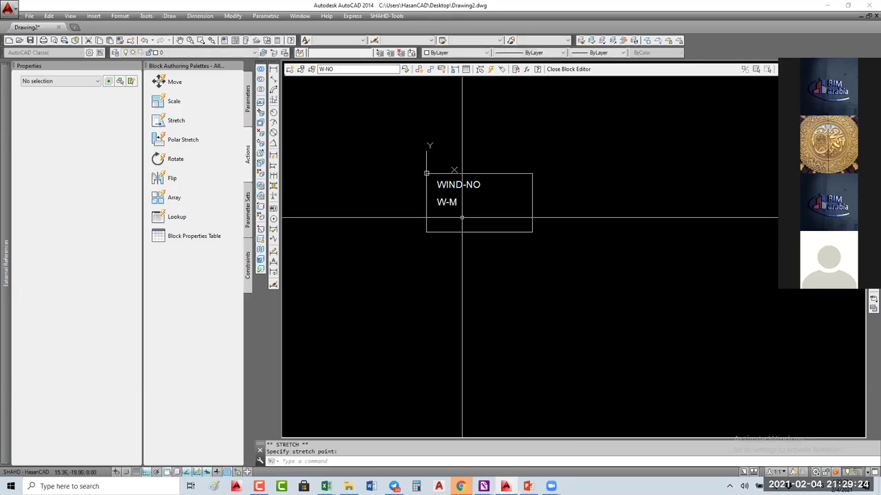
- Set W-M's Invisible property to Yes and close the Block Editor, saving W-NO
click(448, 202)
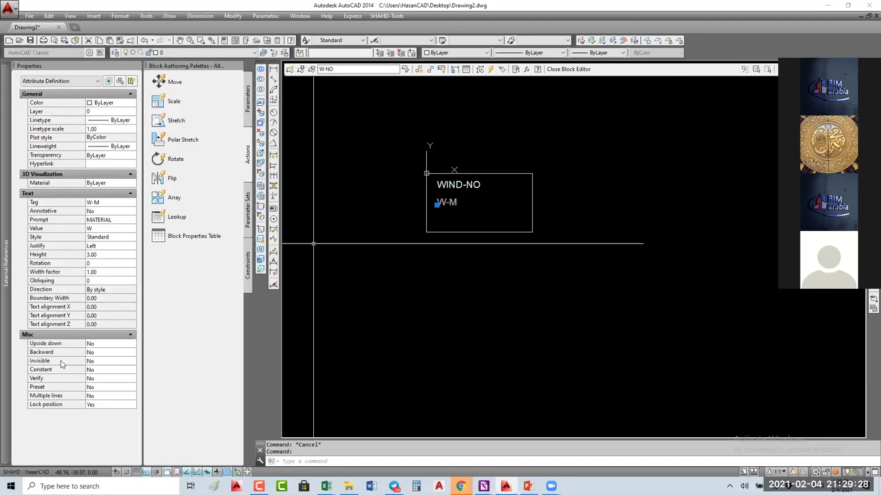
click(98, 362)
click(98, 362)
click(92, 371)
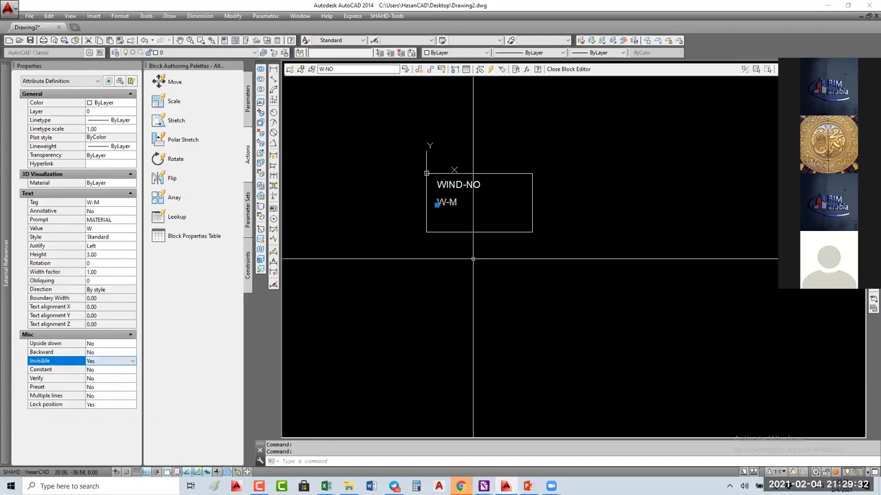
click(571, 69)
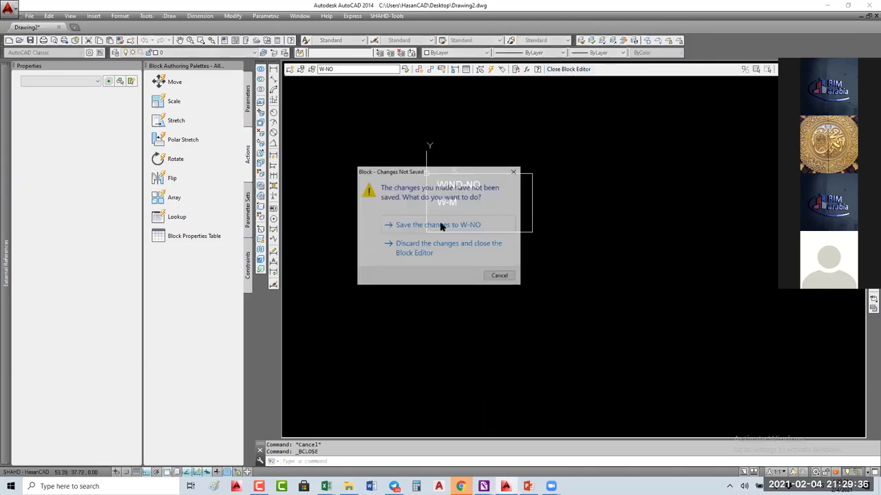
click(441, 226)
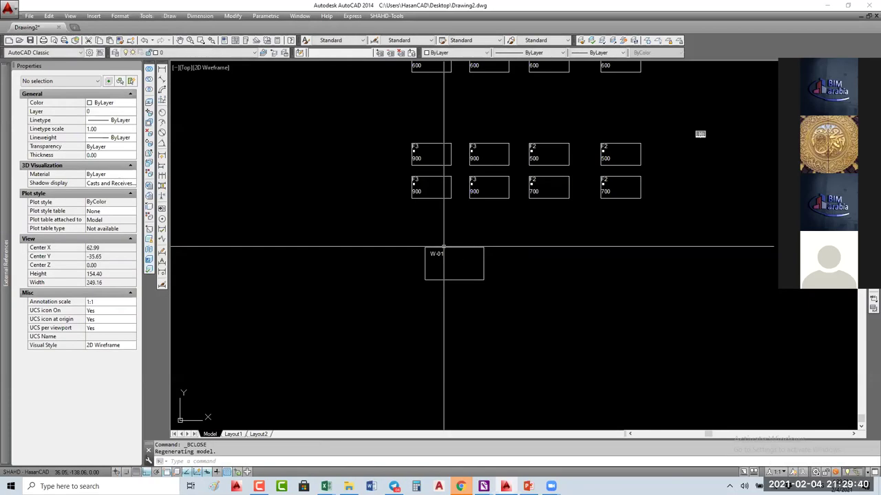
- Run ATTSYNC on the W-01 block, then select W-01 to check its attributes
text(ATT)
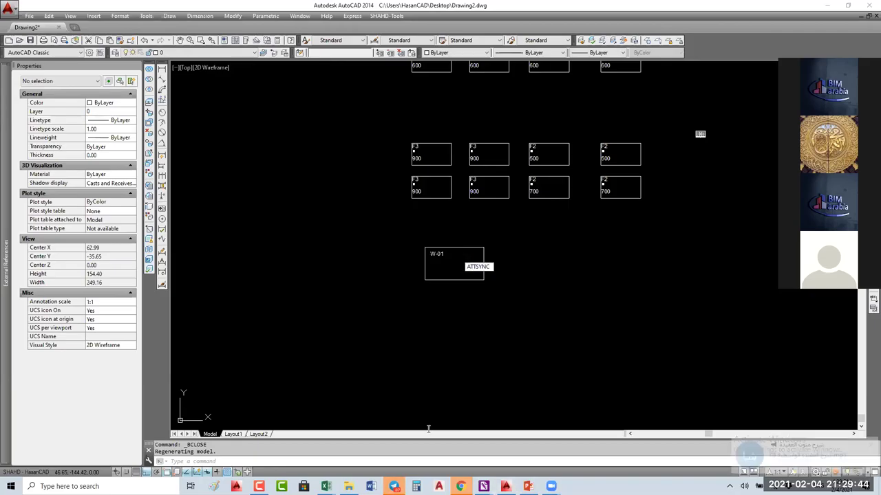
text(SYNC)
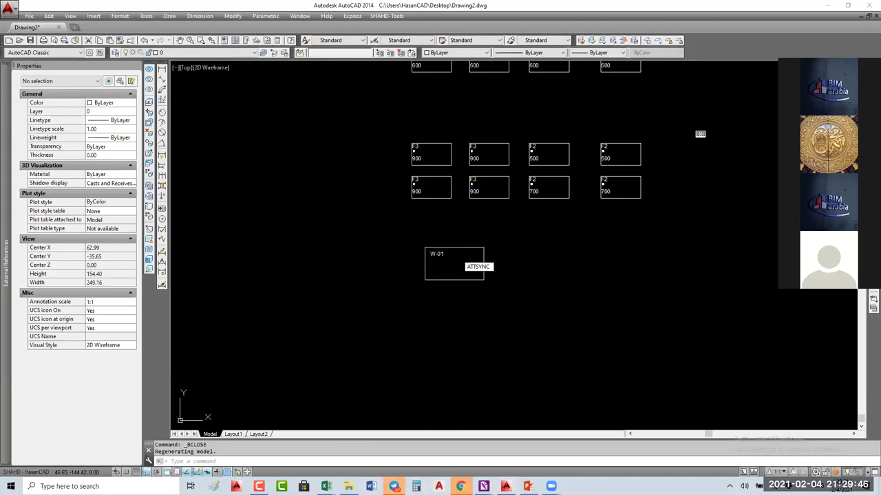
right_click(392, 485)
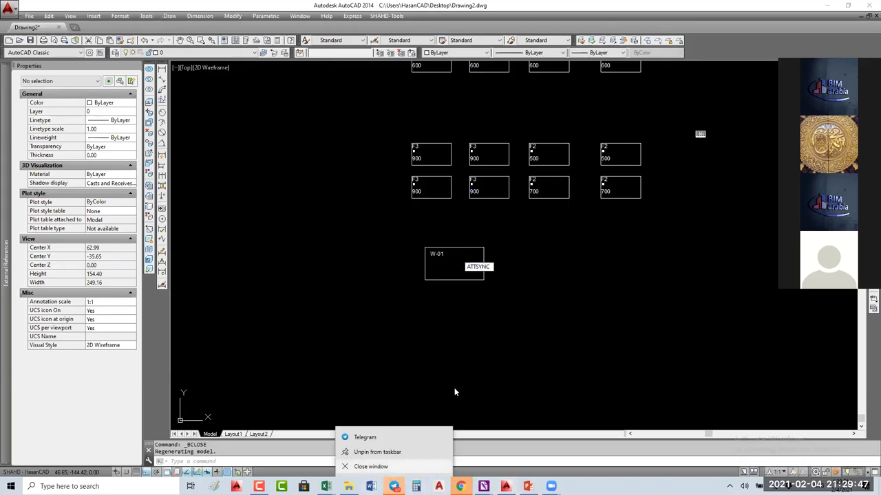
click(472, 267)
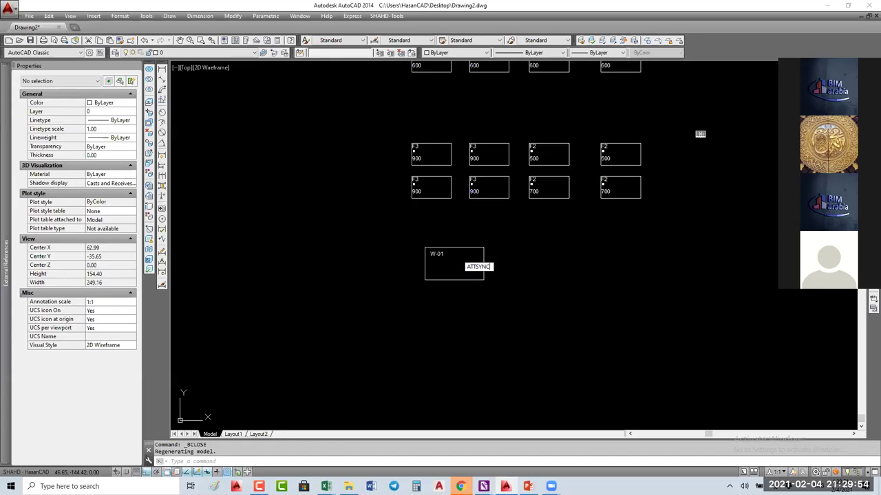
key(Return)
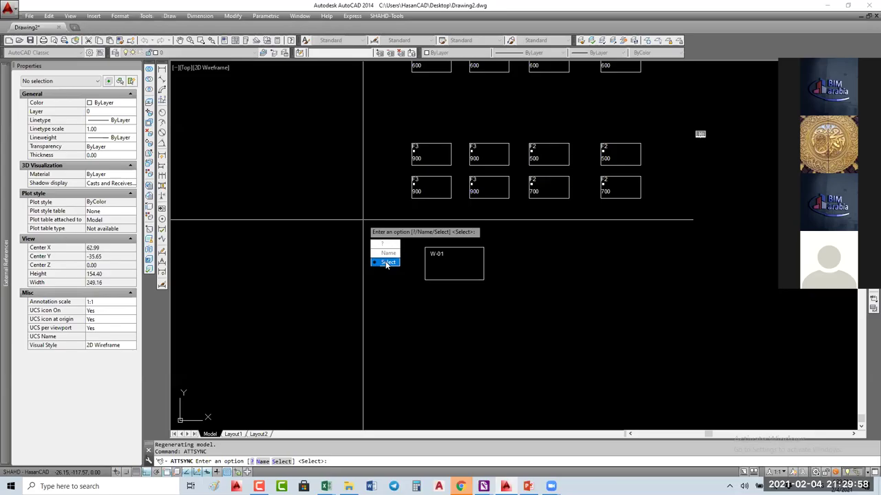
click(389, 262)
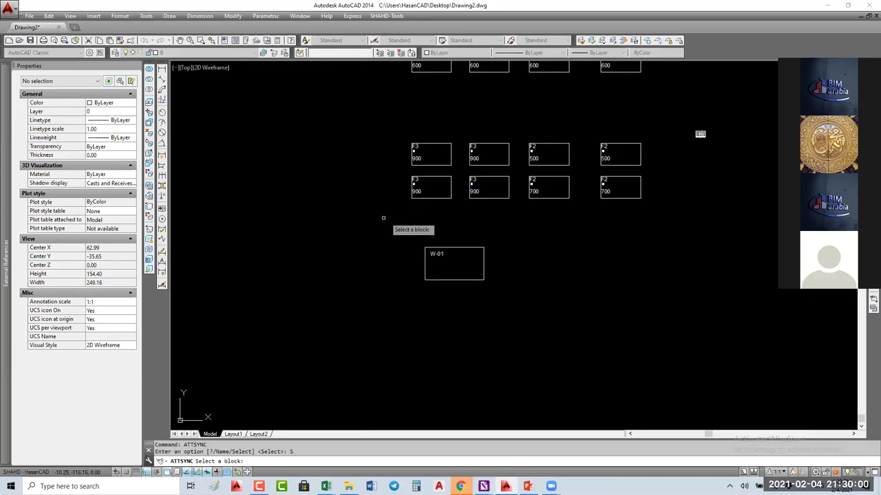
click(434, 248)
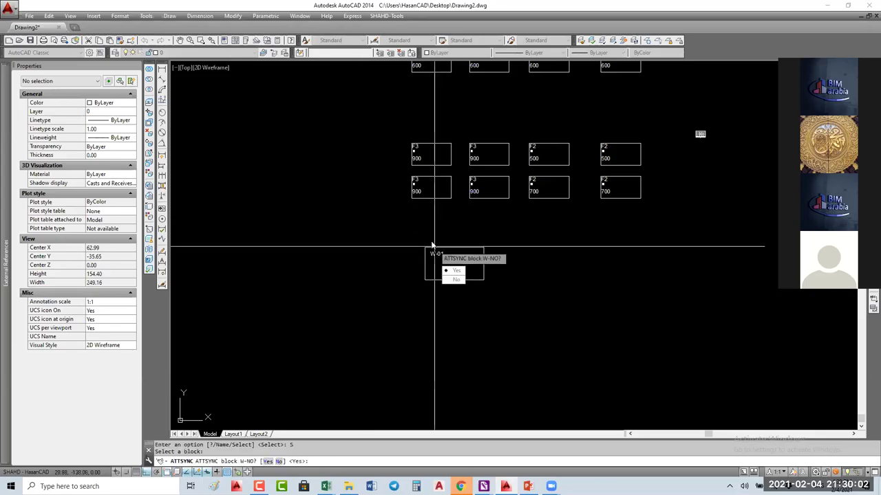
key(Return)
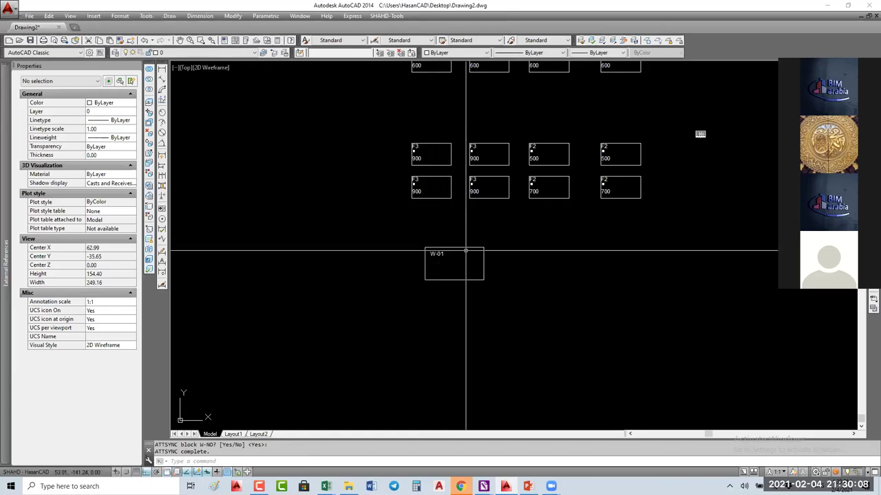
click(478, 239)
click(454, 267)
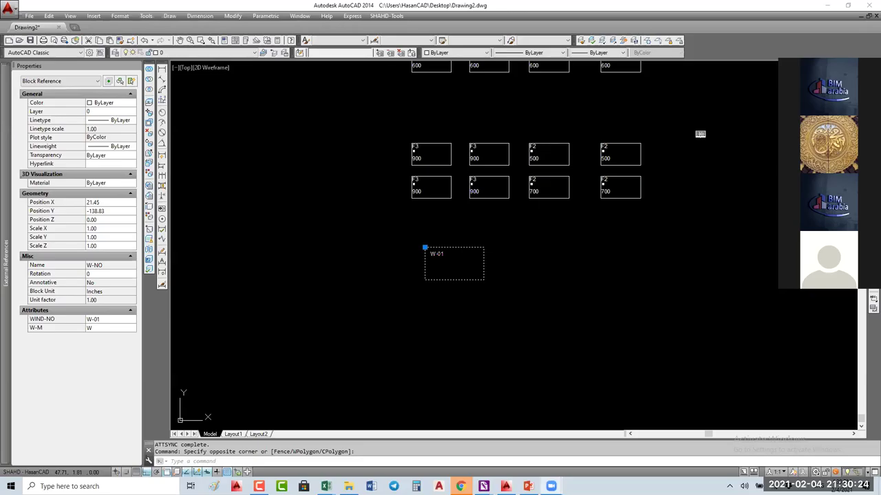
- Select W-01 and open the W-NO block in the Block Editor
key(Escape)
key(Escape)
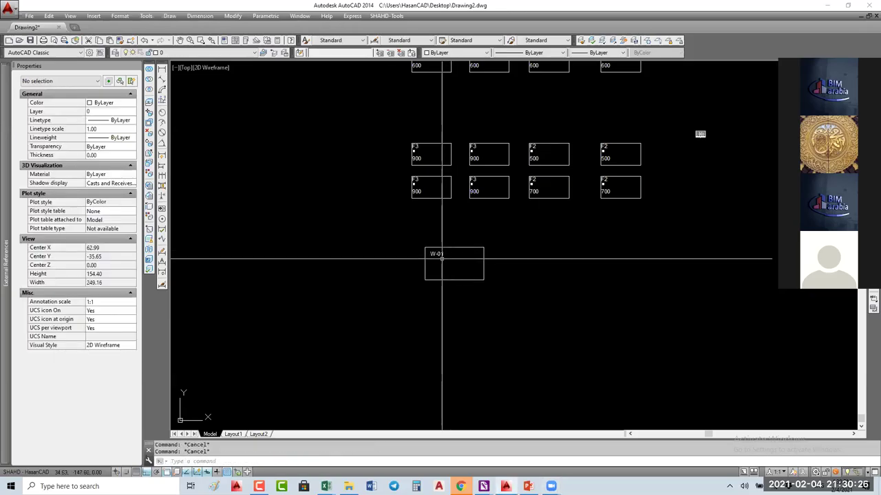
click(442, 255)
text(BE)
key(Return)
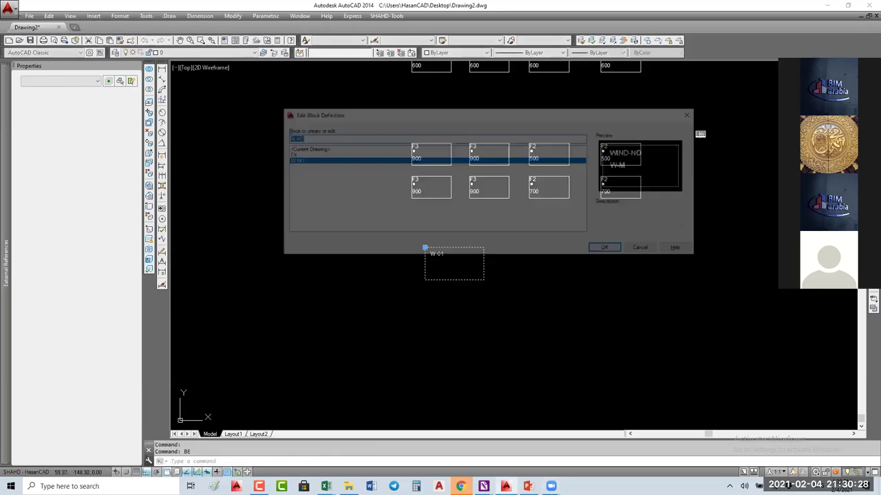
click(608, 249)
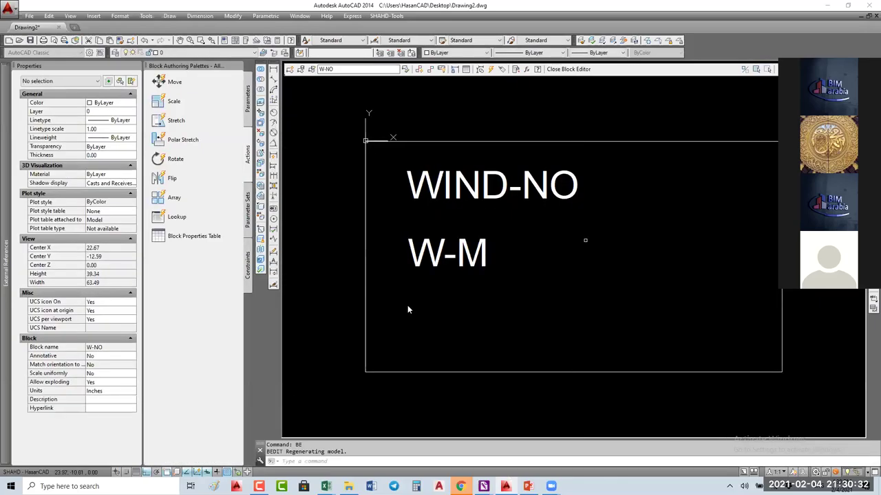
- Add a multiline text below W-M and edit it to read TEXT
text(a)
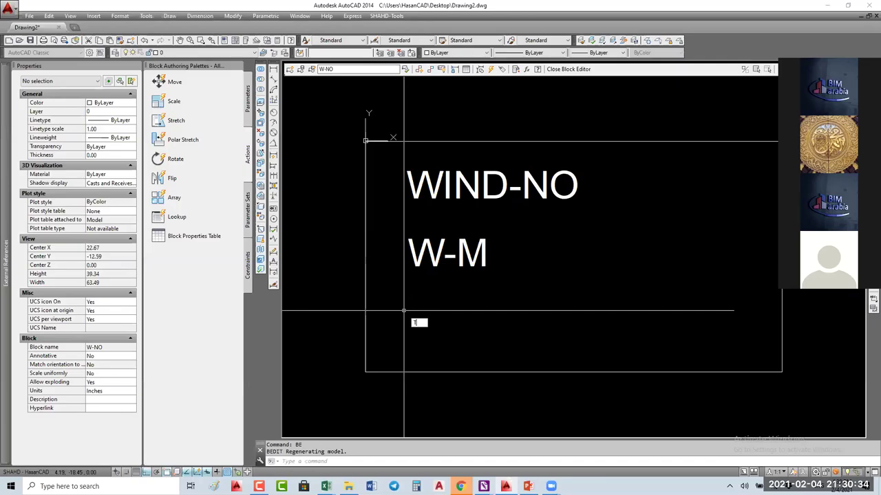
key(Return)
click(404, 295)
click(603, 348)
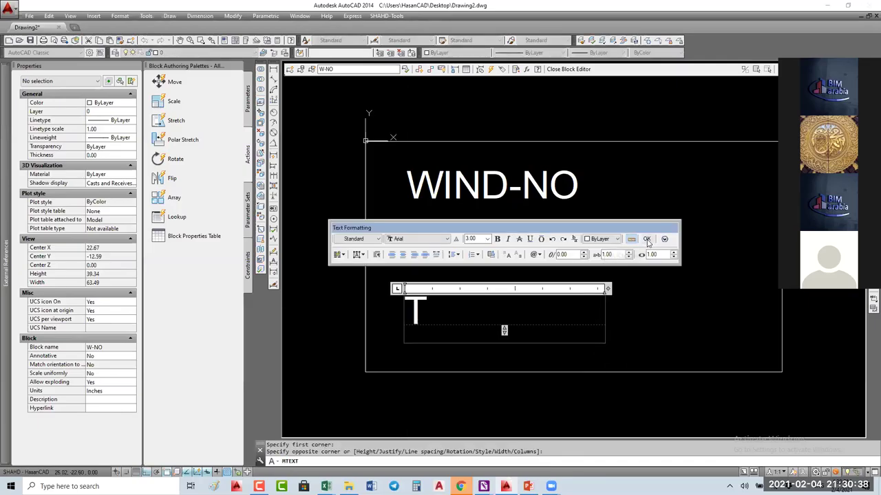
click(647, 240)
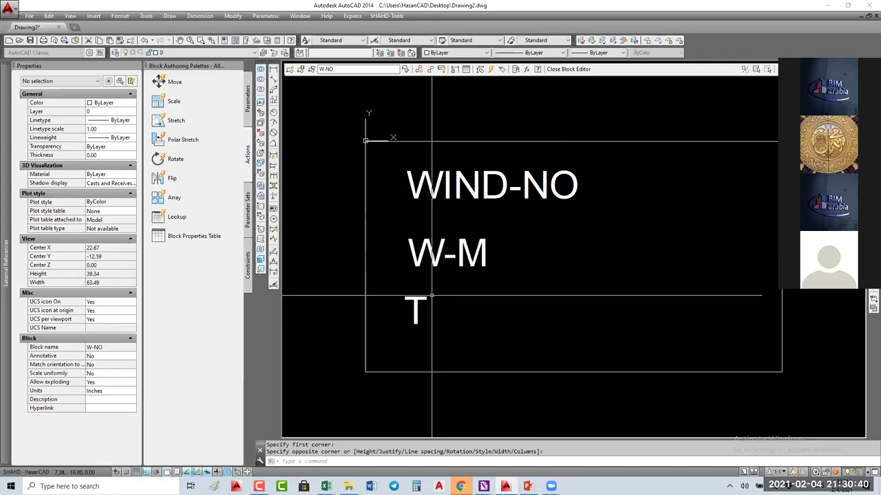
click(418, 303)
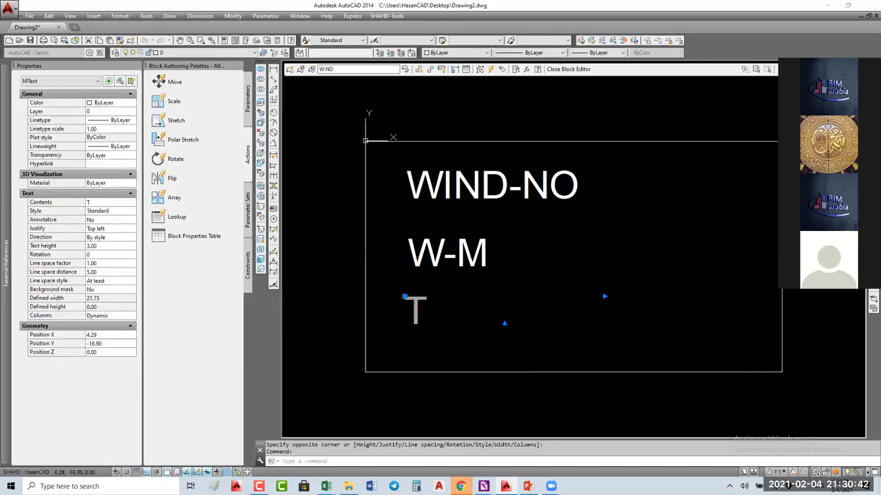
double_click(476, 313)
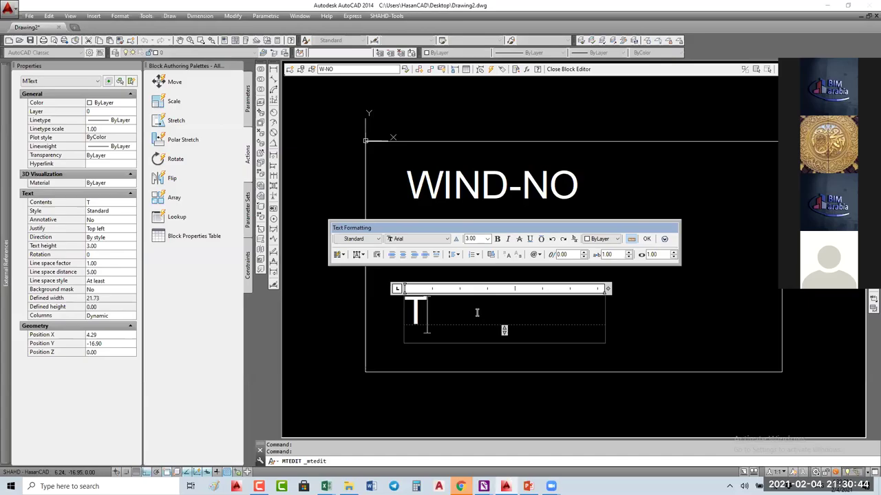
text(W)
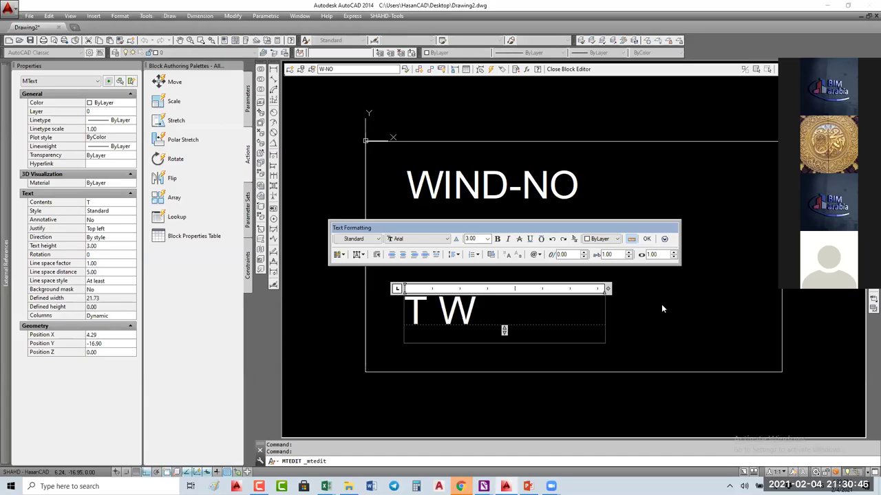
key(BackSpace)
key(BackSpace)
text(EXT)
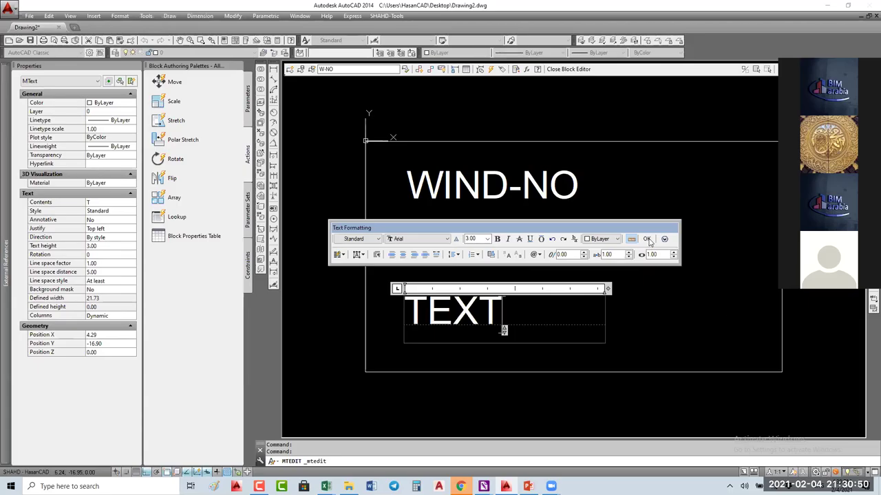
click(599, 271)
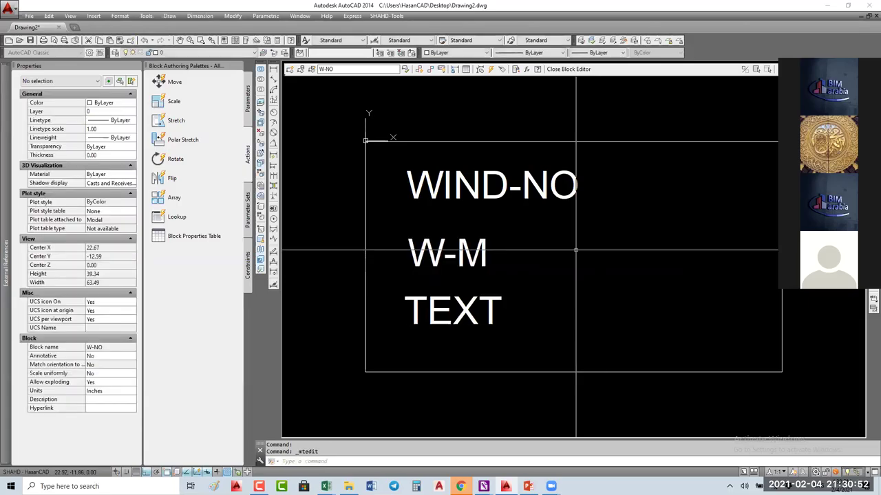
- Copy the WIND-NO attribute to a spot just below the original
click(407, 194)
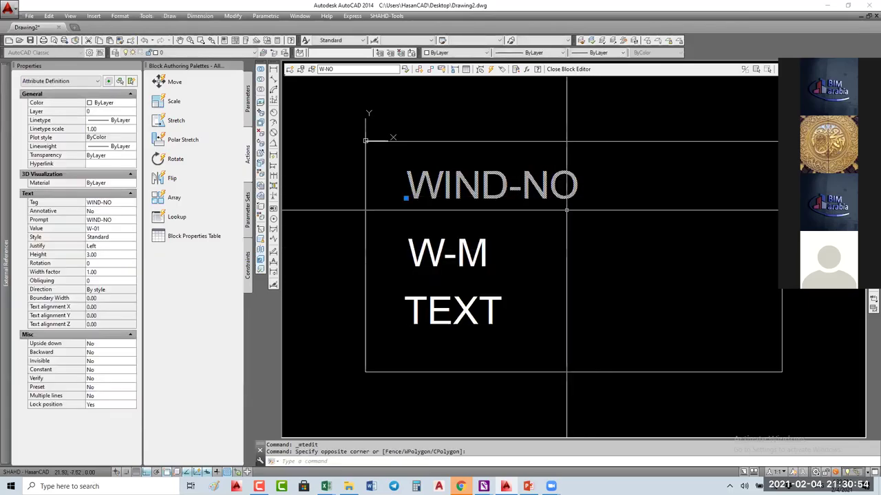
text(co)
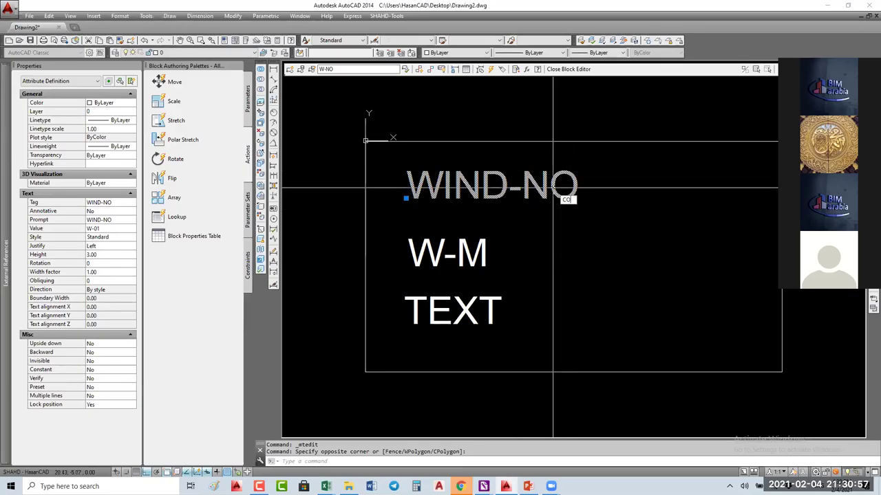
key(Return)
click(608, 194)
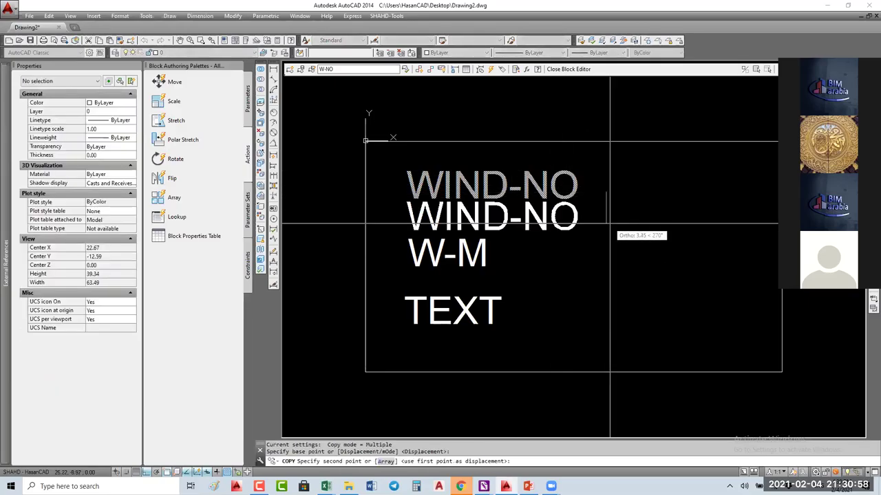
click(610, 225)
key(Escape)
- Retag the copied attribute as WIND-H with the prompt WIND-H
double_click(562, 223)
key(End)
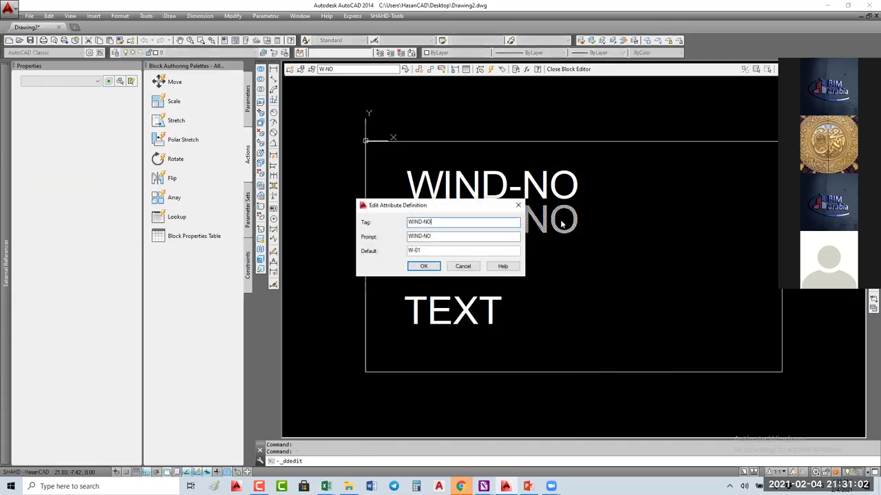
click(437, 238)
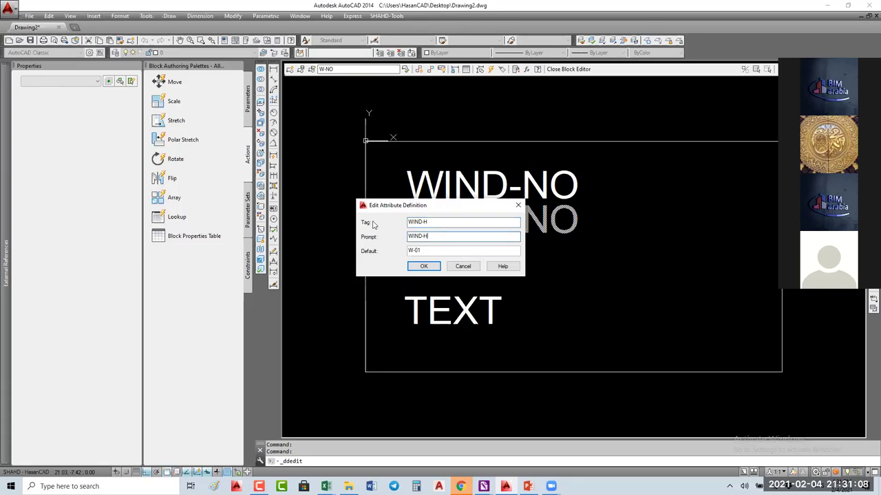
drag(401, 210, 401, 227)
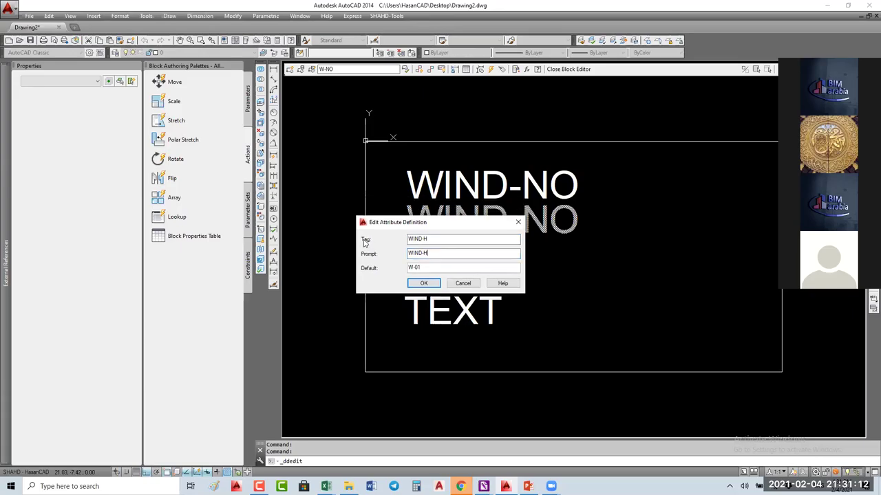
click(432, 238)
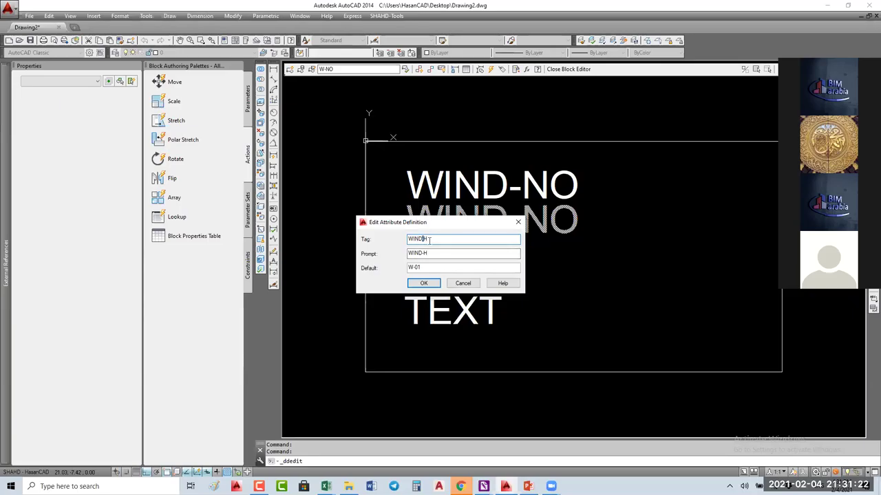
click(425, 283)
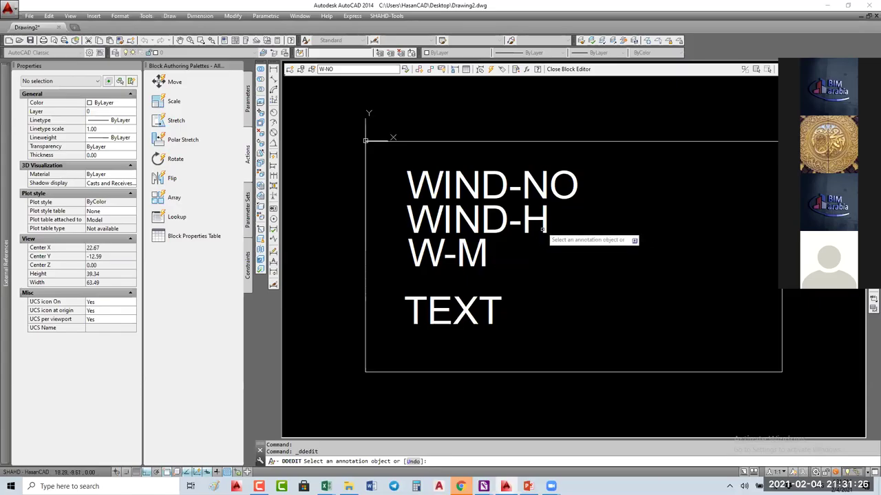
key(Escape)
click(562, 216)
- Make the WIND-H and W-M attributes invisible in Properties
click(448, 260)
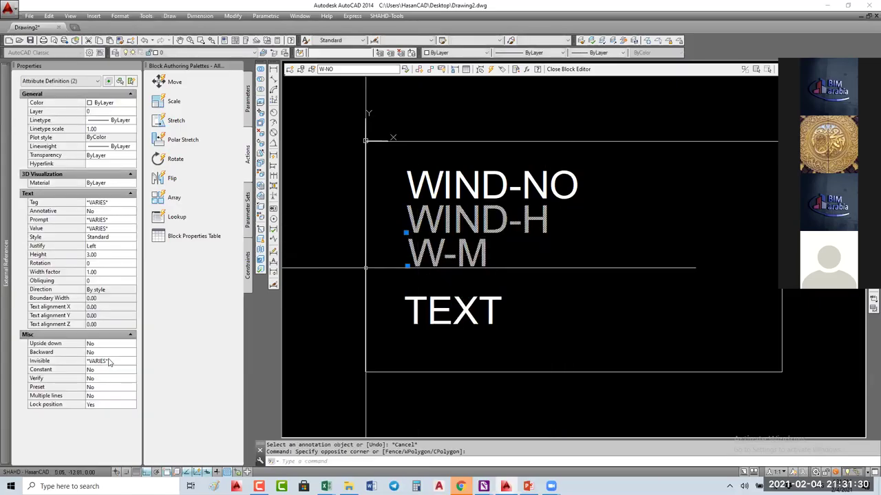
click(109, 362)
click(103, 378)
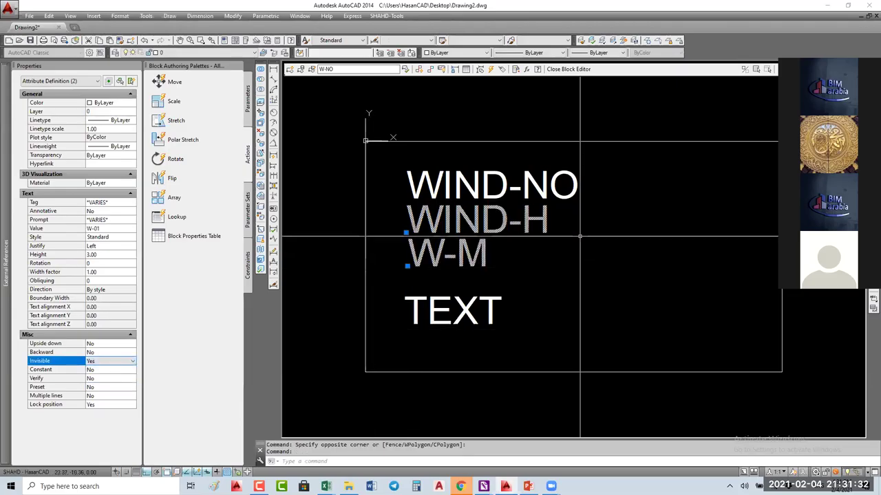
key(Escape)
key(Escape)
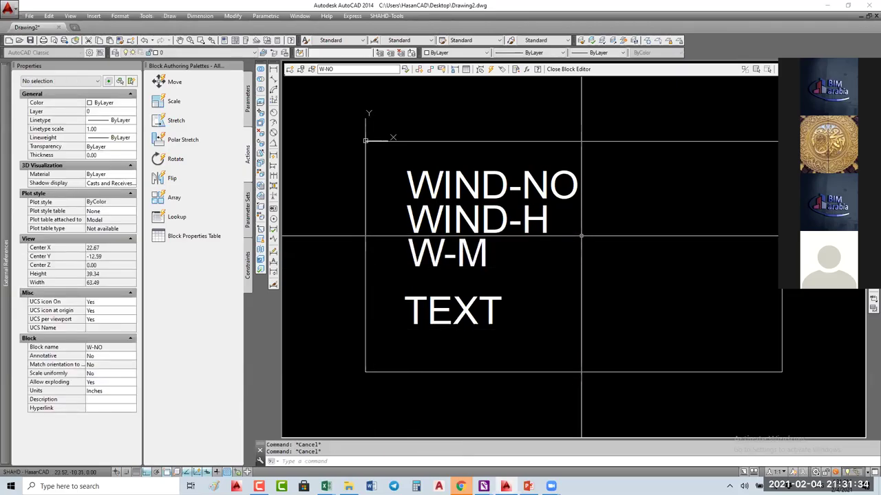
- Copy the WIND-H attribute to the right of the original
text(co)
key(Return)
click(544, 231)
key(Return)
click(497, 258)
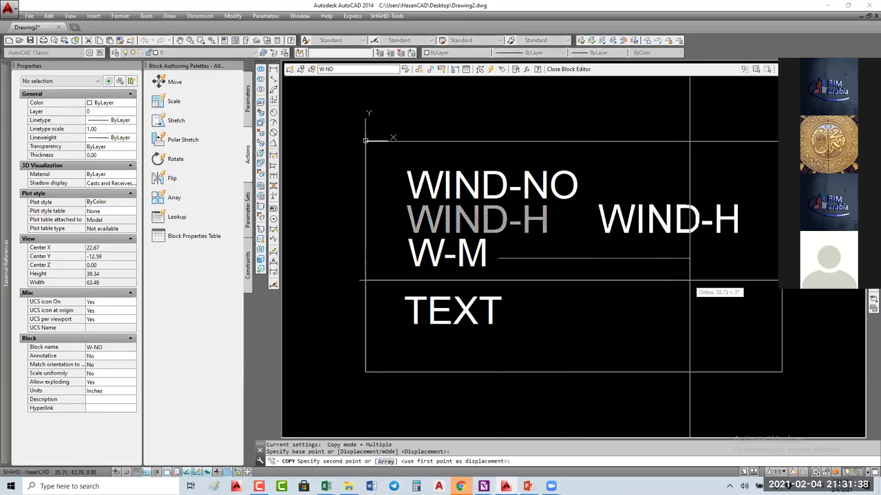
click(689, 280)
key(Escape)
key(Escape)
- Give the copied WIND-H attribute a default value of 1000
click(670, 222)
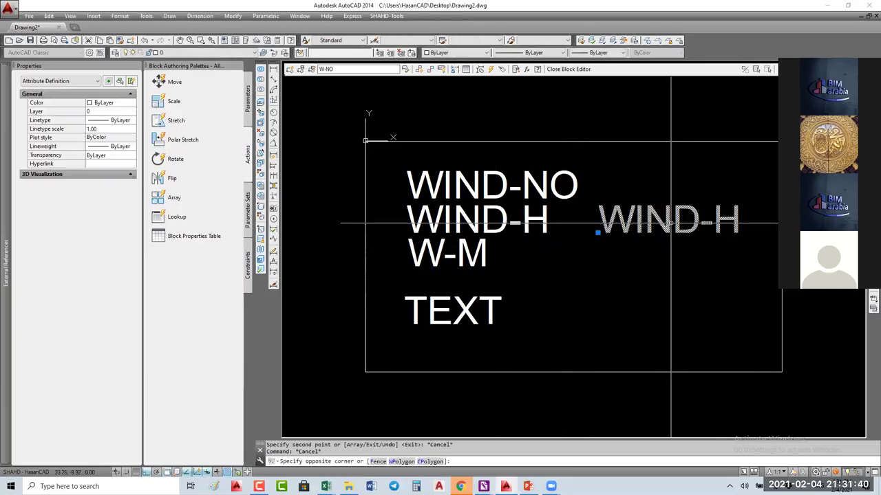
click(590, 230)
text(ed)
key(Return)
click(446, 252)
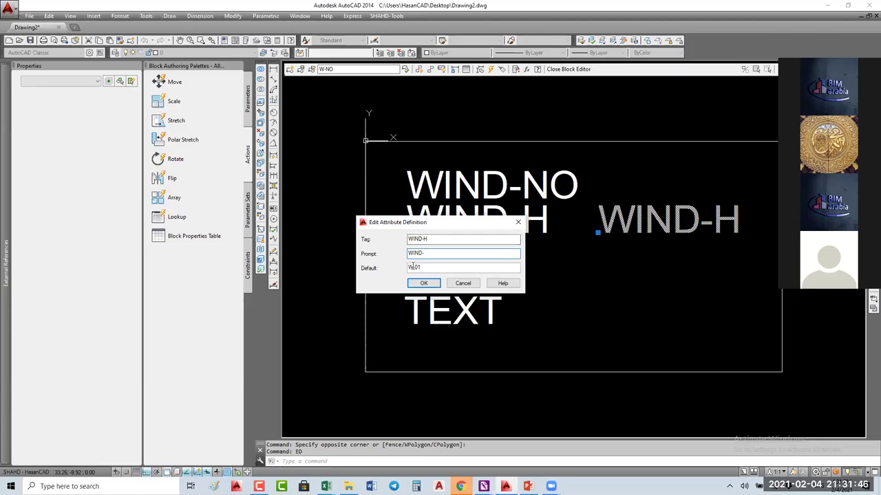
key(Tab)
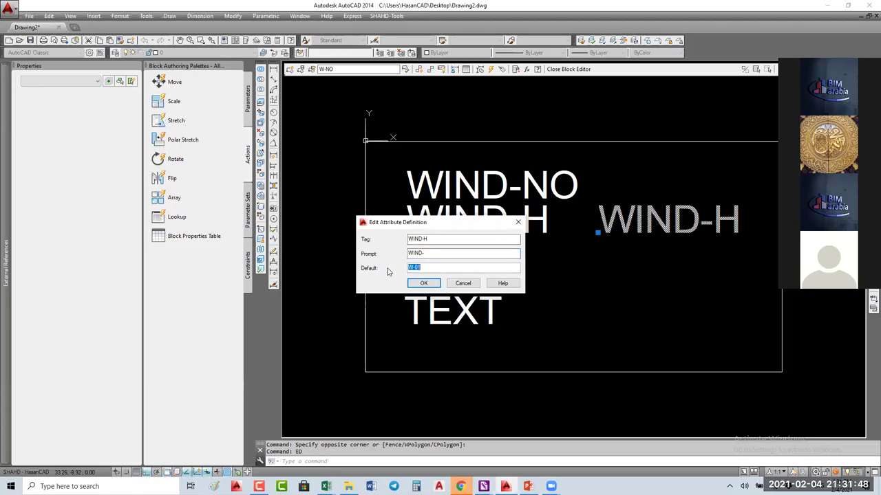
text(1000)
click(424, 282)
- Give the other WIND-H attribute a default value of 1200
key(Return)
click(536, 227)
text(1200)
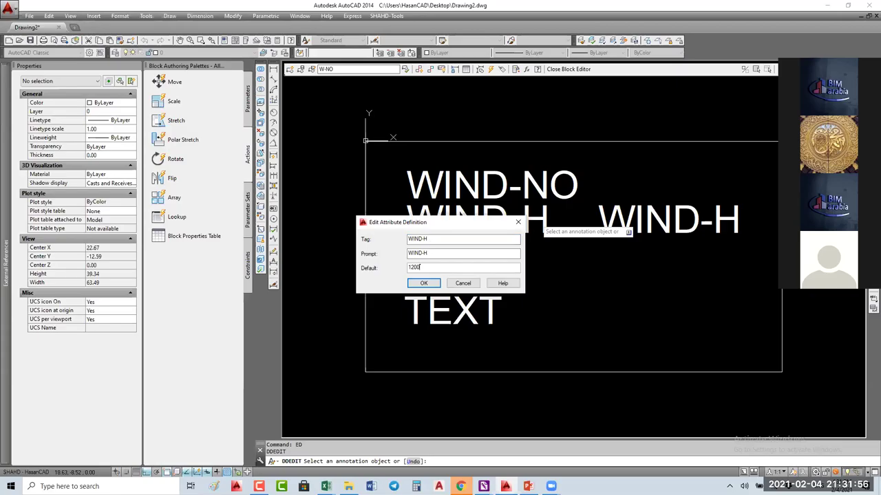
key(Return)
right_click(548, 273)
click(561, 276)
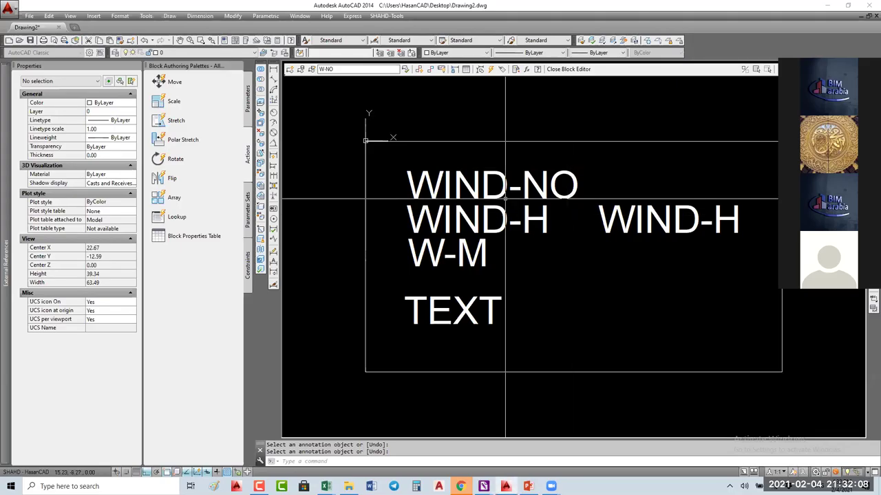
- Close the Block Editor, saving the changes to W-NO
click(569, 71)
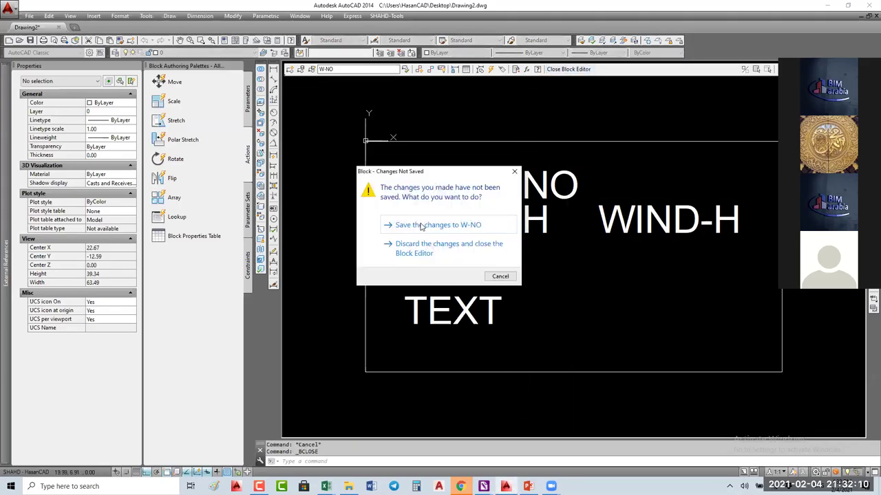
click(421, 226)
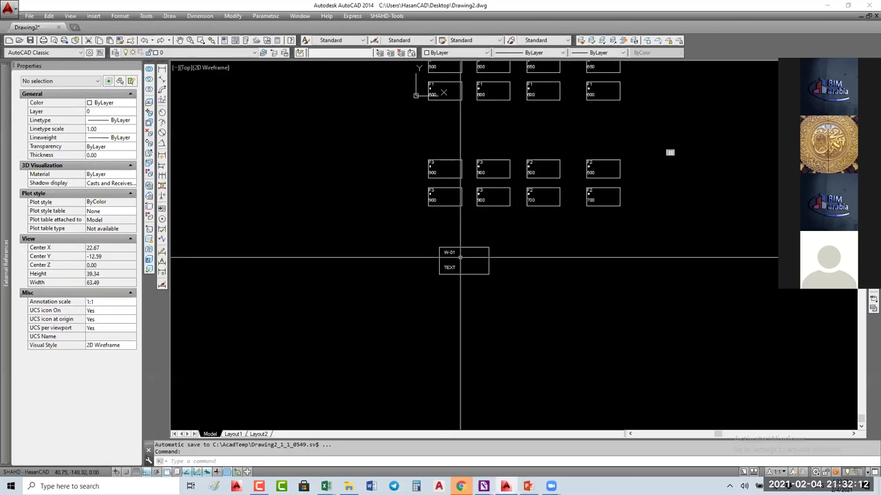
scroll(440, 237, up, 3)
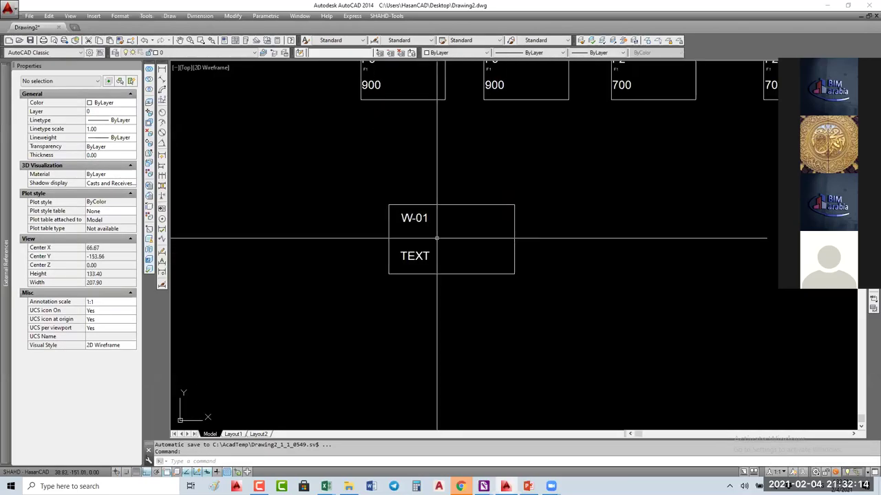
- Dismiss an accidental ATTDEF, then run ATTSYNC on the W-01 tag
text(ATT)
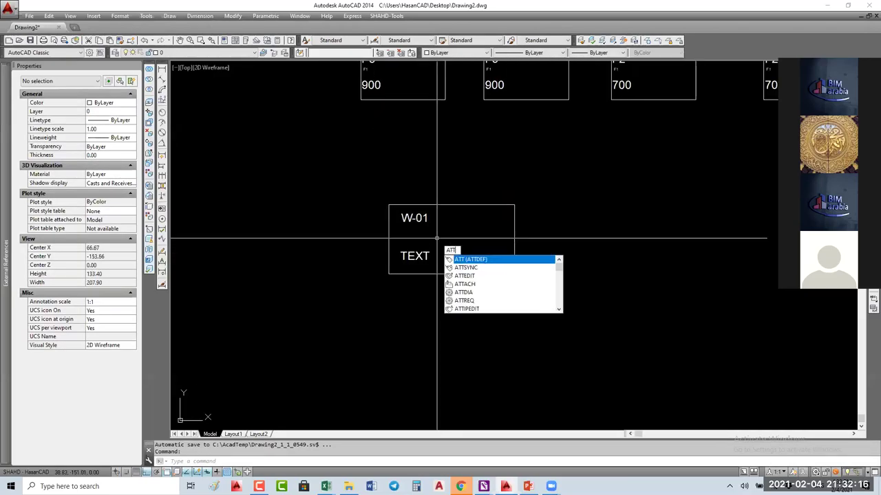
key(Return)
click(470, 322)
text(ATTSYNC)
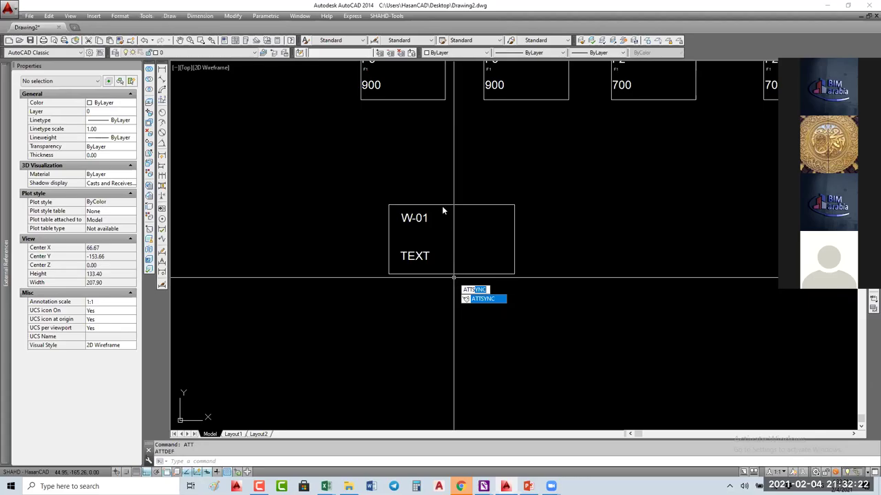
key(Return)
key(Return)
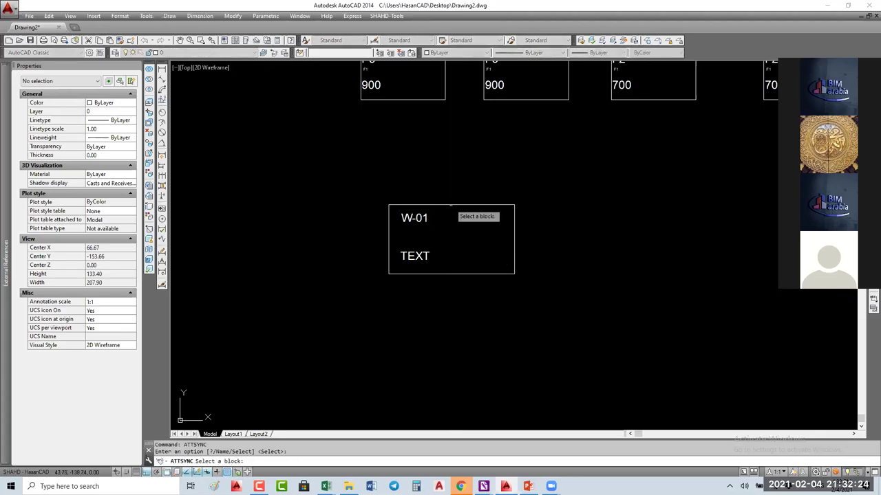
click(451, 205)
key(Return)
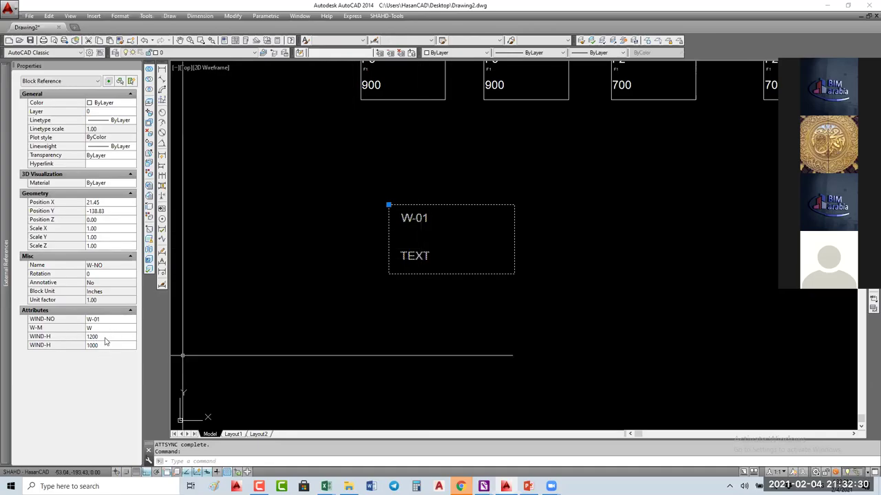
- Mirror the W-01 tag to its left, keeping the original
key(Escape)
key(Escape)
text(MI)
key(Return)
click(430, 306)
click(407, 277)
key(Return)
click(361, 265)
click(364, 349)
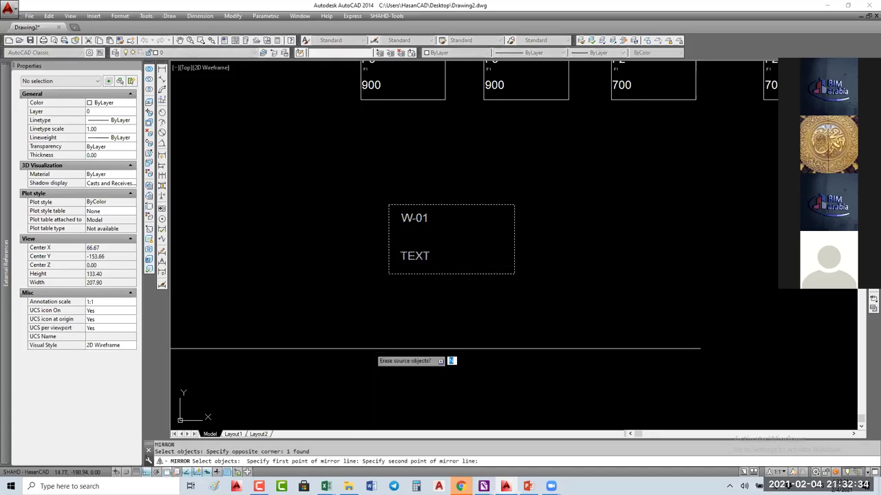
key(Return)
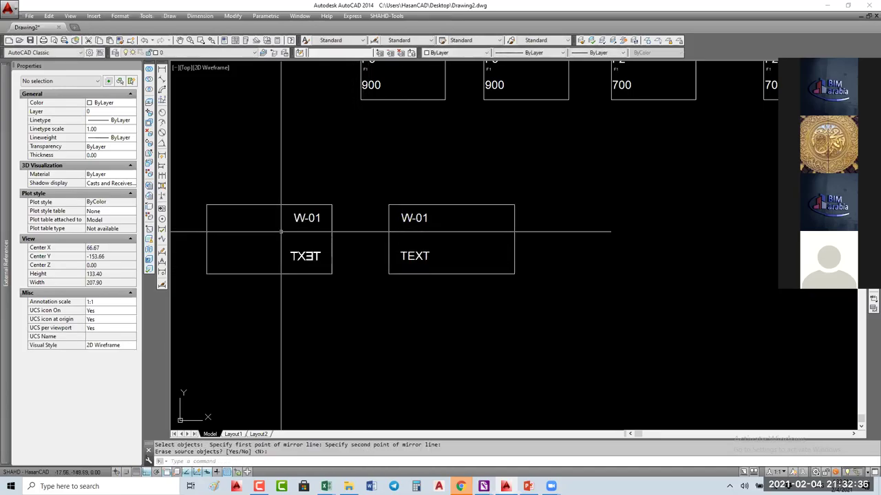
- Draw an upper rectangle over the tags and make it green
text(REC)
key(Return)
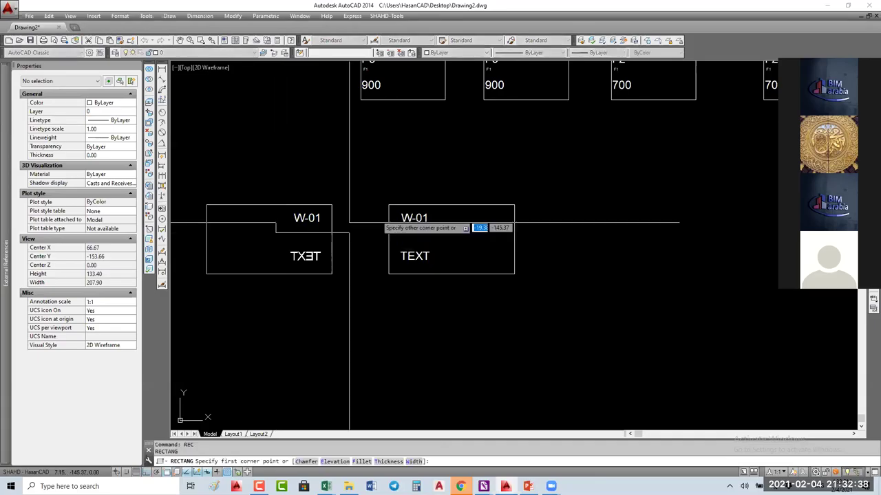
click(276, 233)
click(116, 103)
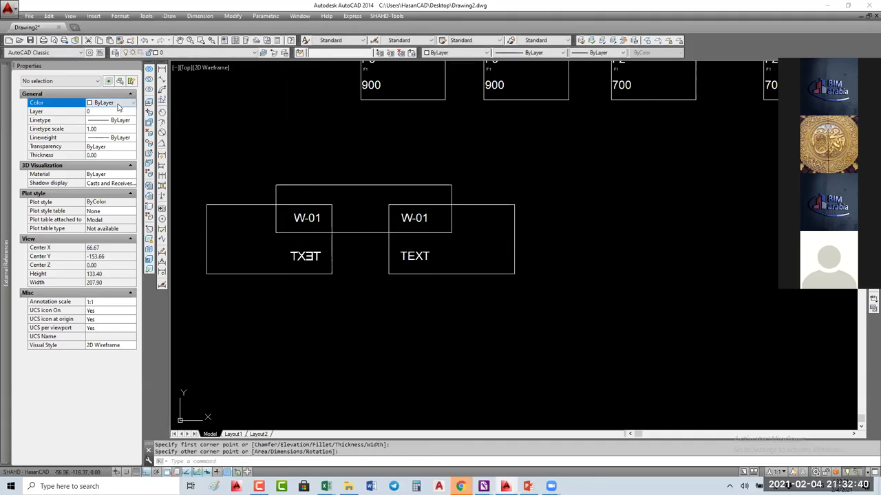
click(119, 104)
key(Escape)
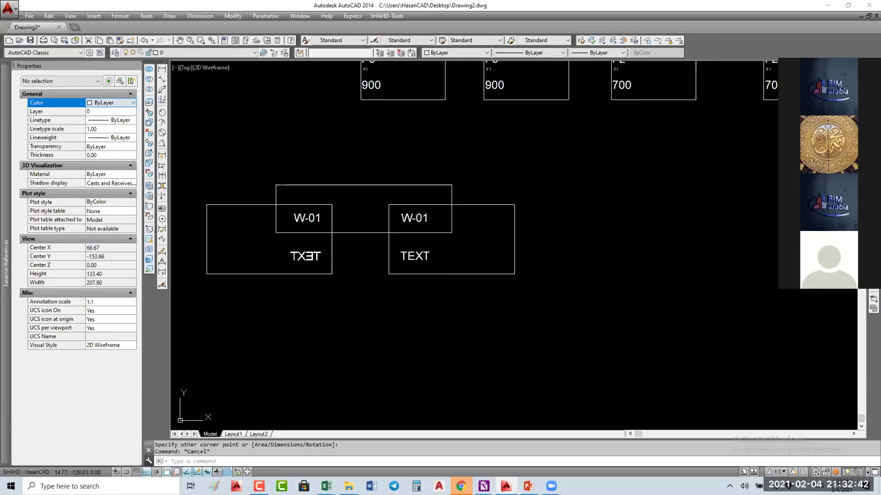
click(349, 187)
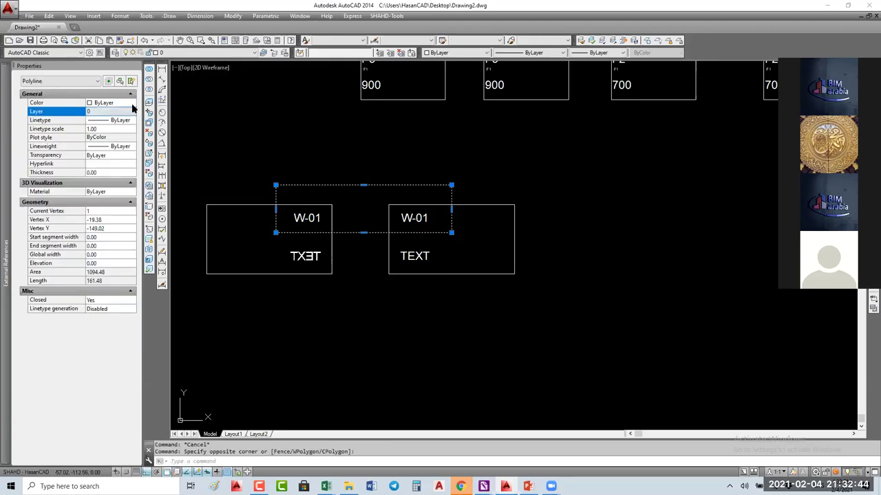
click(131, 103)
click(132, 103)
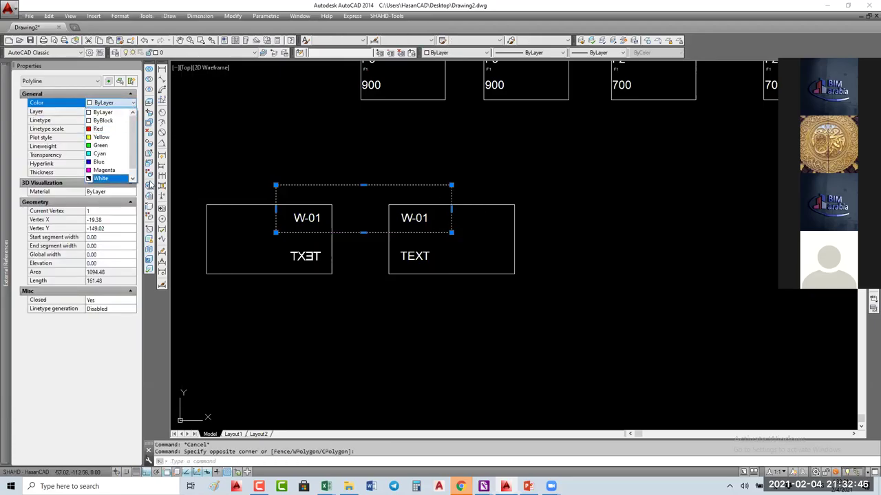
key(Escape)
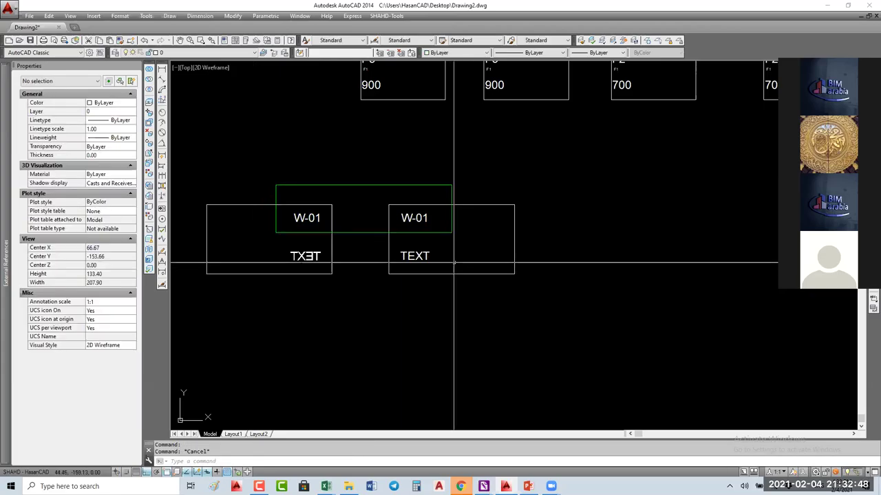
- Draw a lower rectangle across both tags and make it red
text(t)
key(BackSpace)
text(rec)
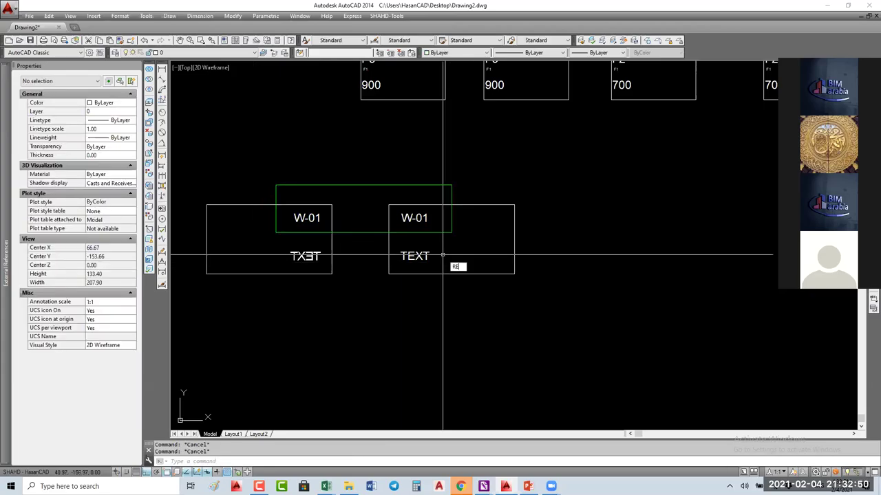
key(Return)
click(448, 245)
click(268, 298)
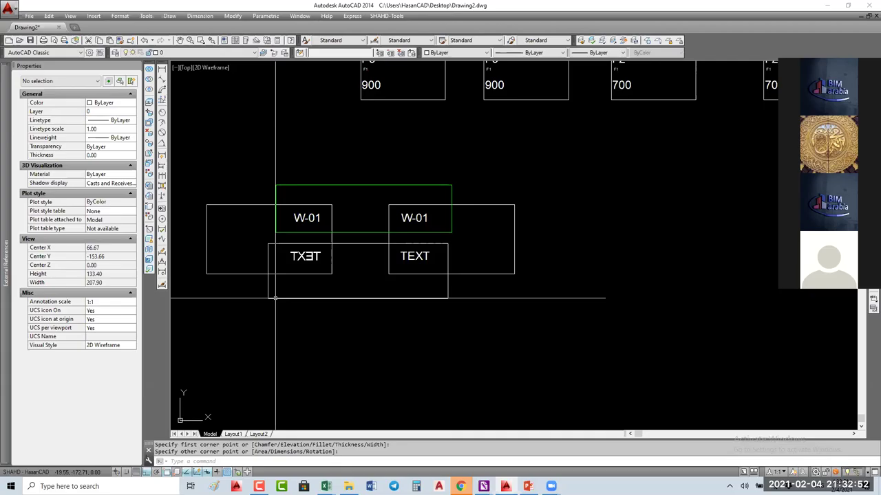
click(267, 288)
click(264, 324)
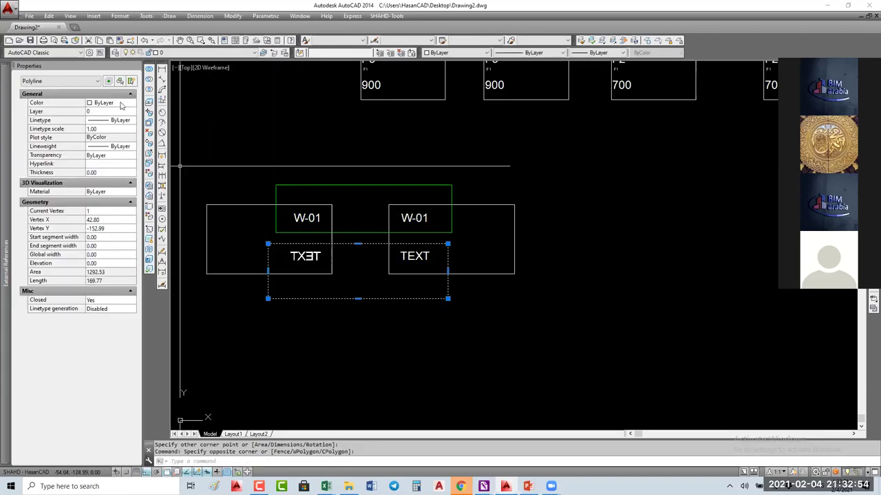
click(110, 103)
click(102, 130)
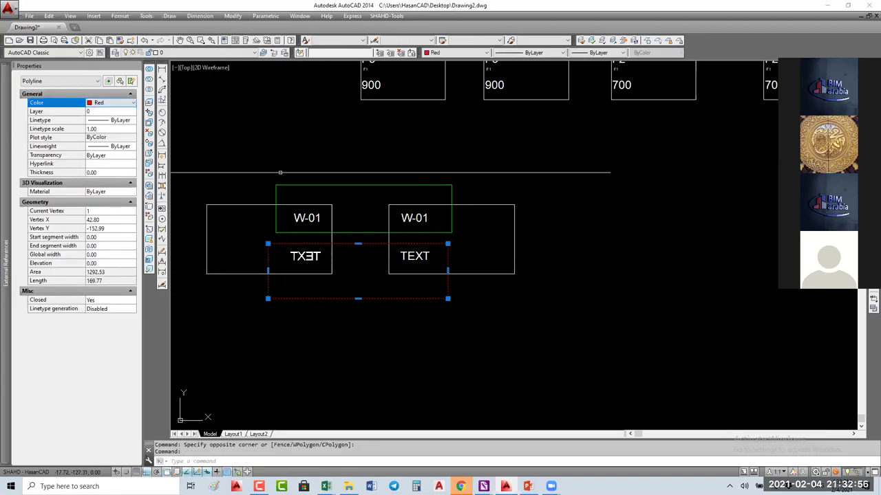
key(Escape)
key(Escape)
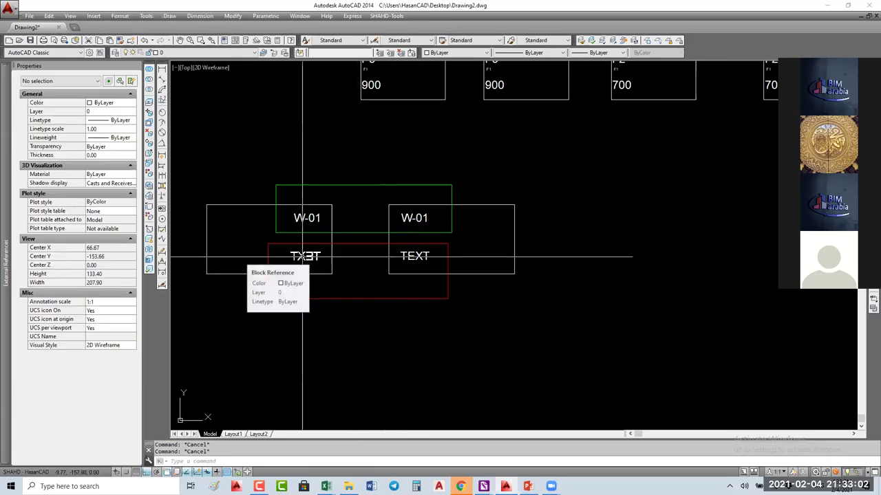
double_click(415, 219)
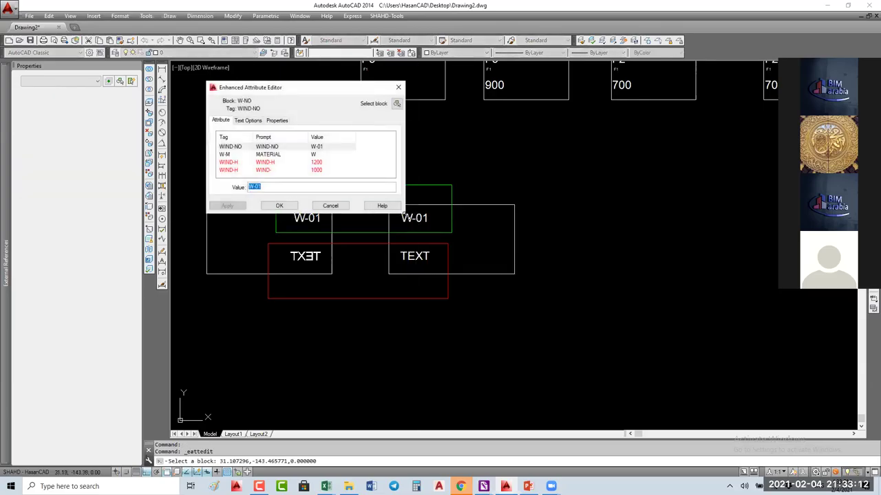
drag(404, 214, 448, 271)
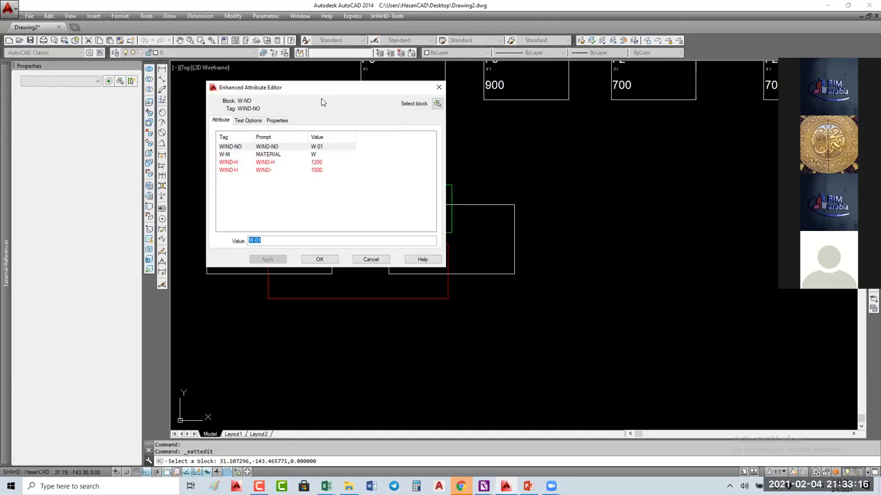
drag(321, 88, 578, 145)
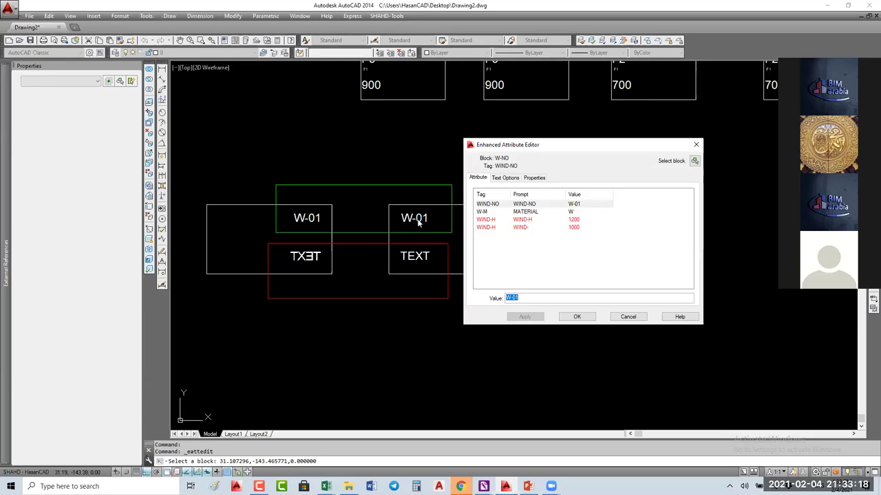
click(484, 213)
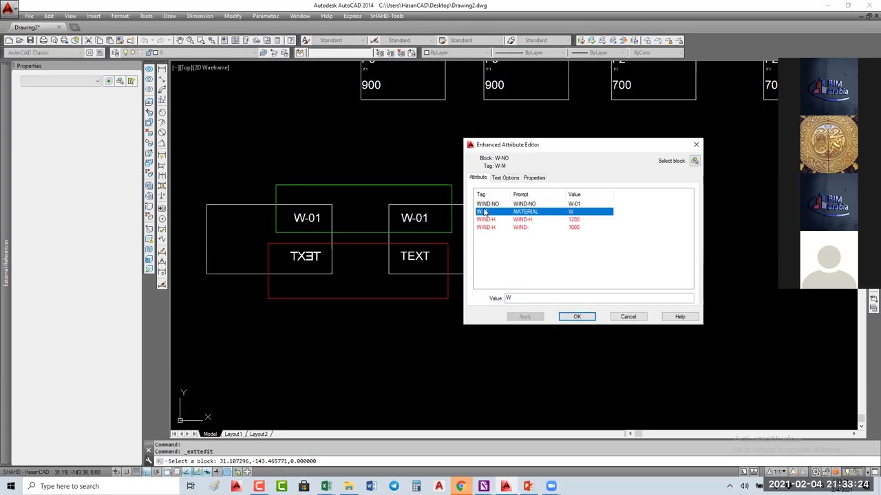
click(488, 220)
click(489, 227)
click(490, 228)
click(491, 229)
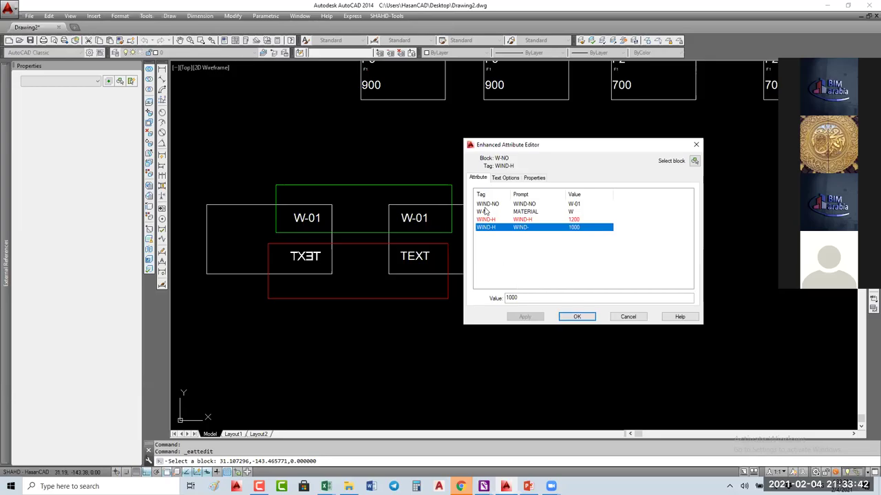
click(566, 317)
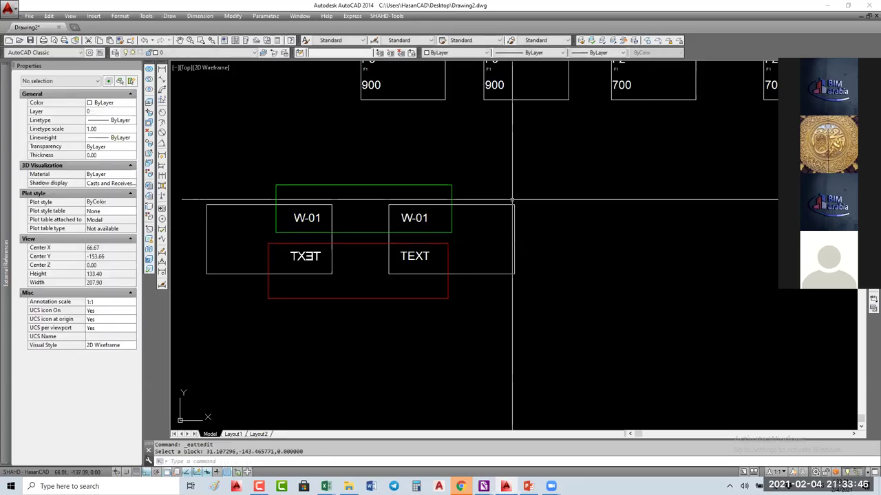
- Open the W-NO block with BE and select its left and right WIND-H attributes
click(511, 204)
click(509, 205)
text(be)
key(Return)
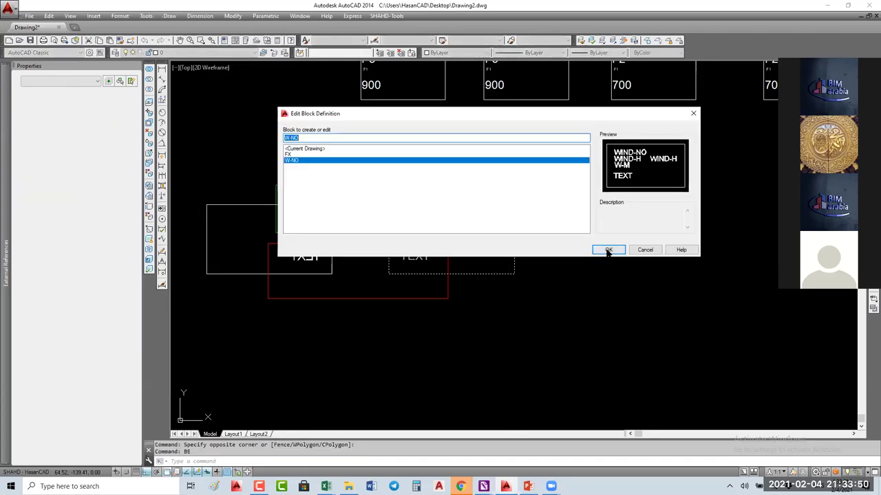
key(Return)
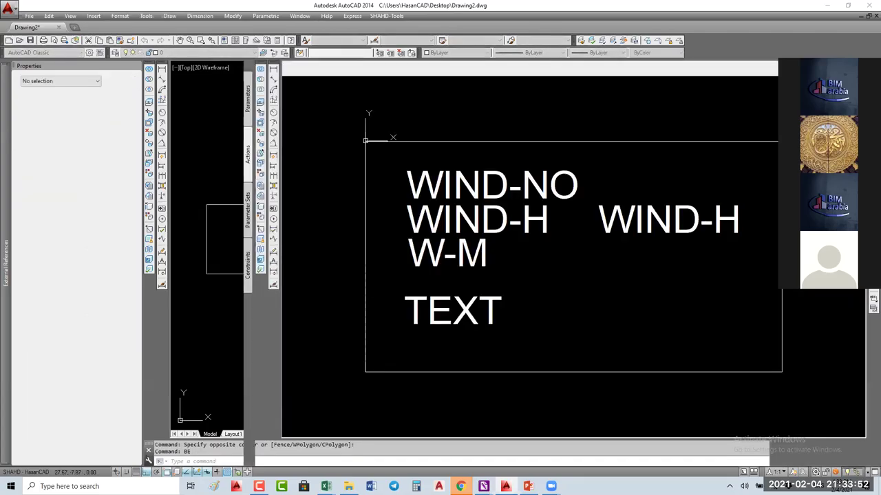
click(545, 232)
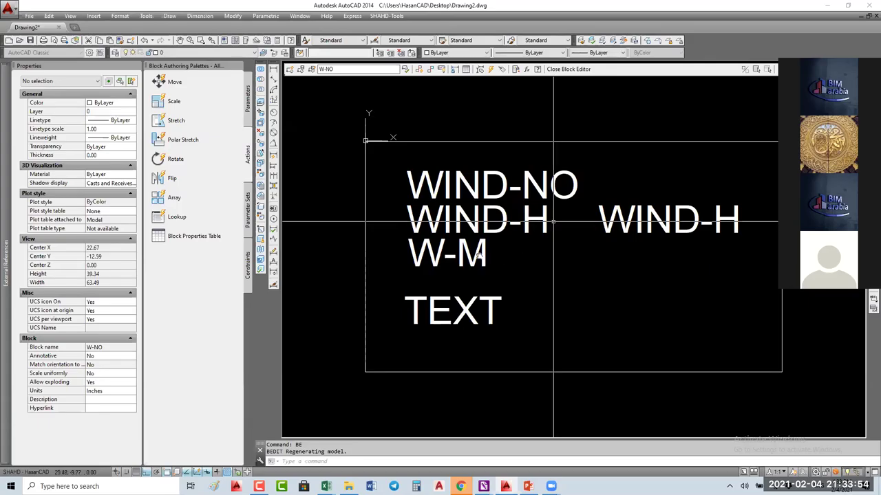
click(529, 223)
middle_drag(529, 224, 448, 222)
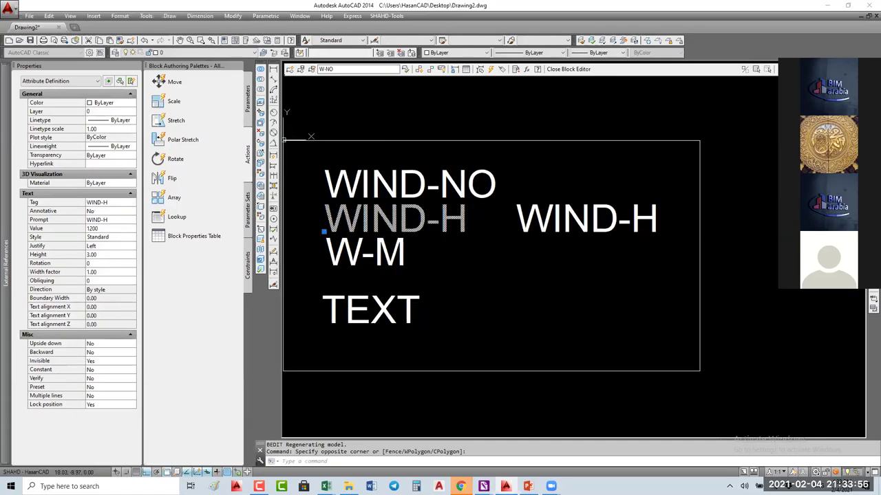
key(Escape)
click(516, 228)
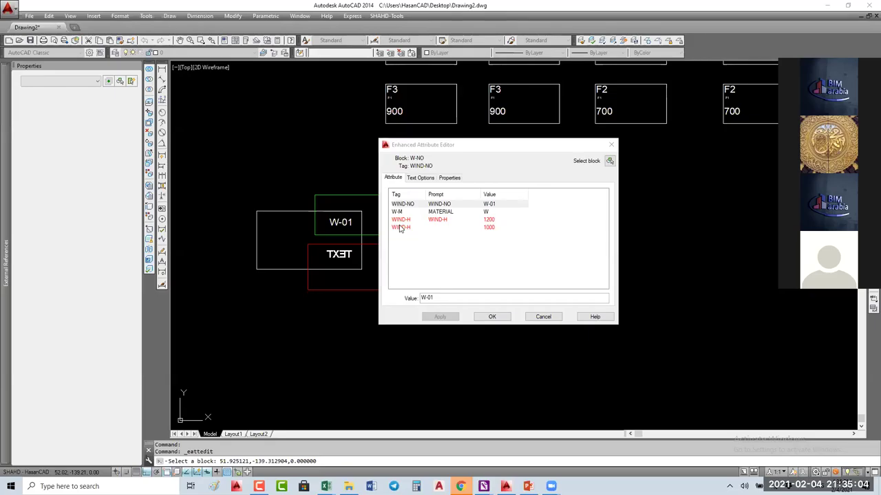
- Close the attribute editor, run ATTSYNC on the W-01 tag, and confirm syncing W-NO
click(543, 317)
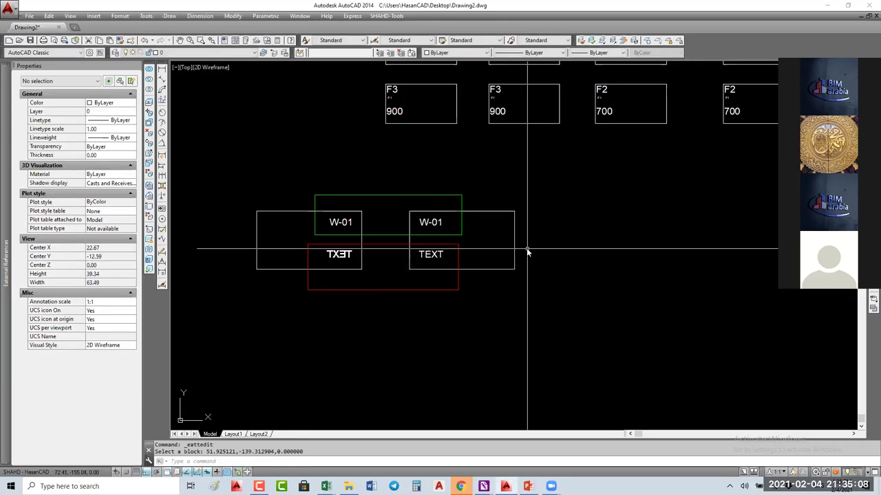
text(ATT)
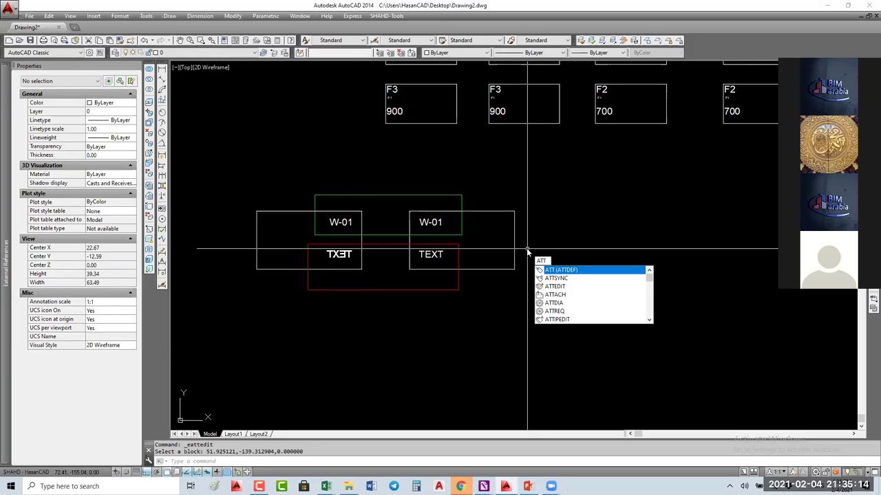
key(BackSpace)
key(BackSpace)
key(BackSpace)
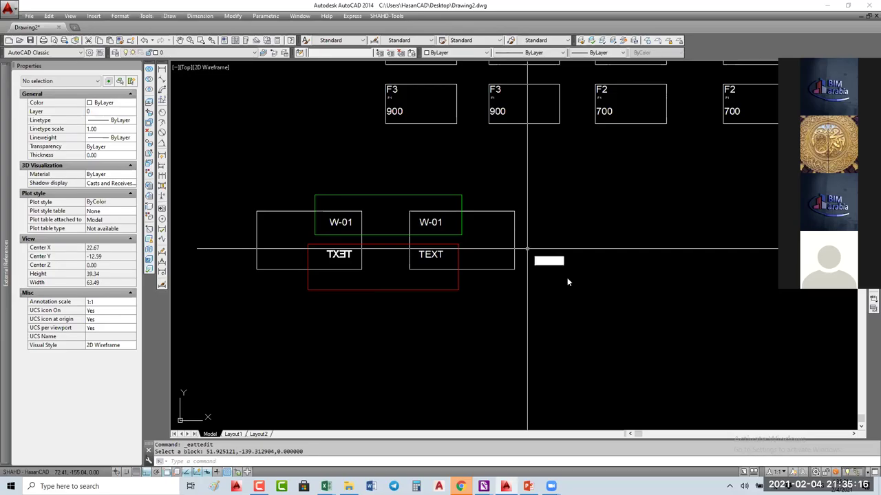
key(Return)
key(Return)
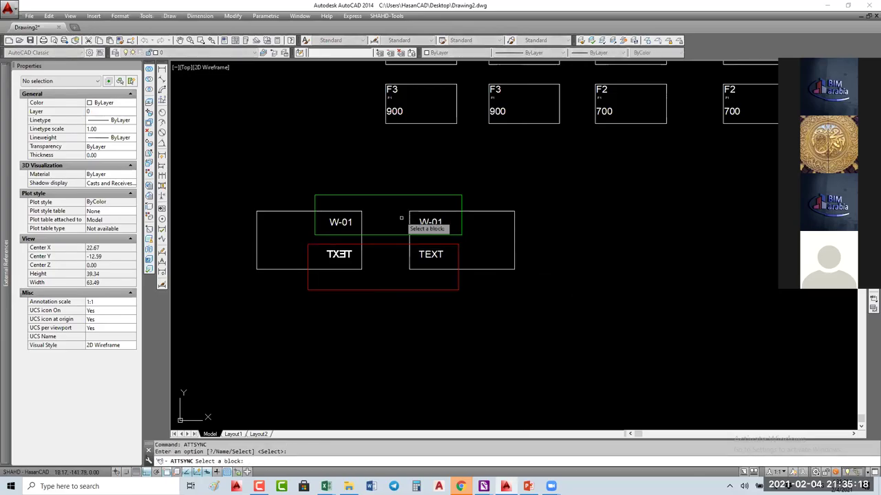
click(434, 222)
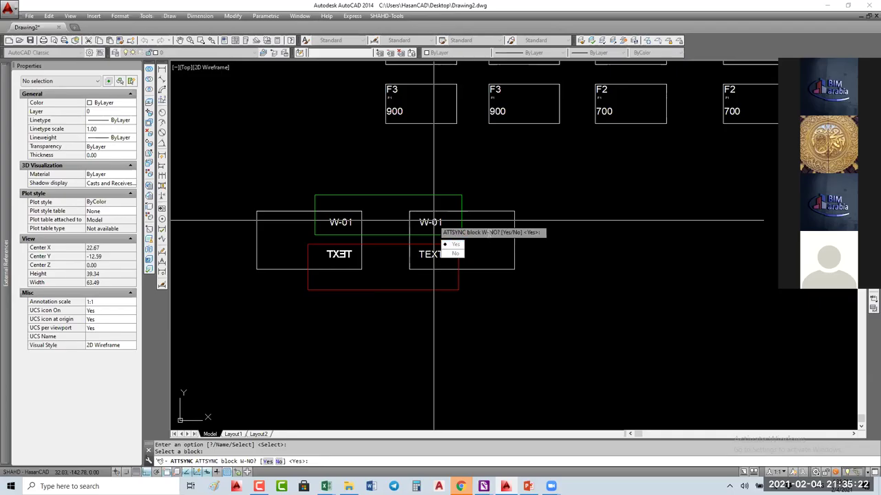
key(Down)
key(Return)
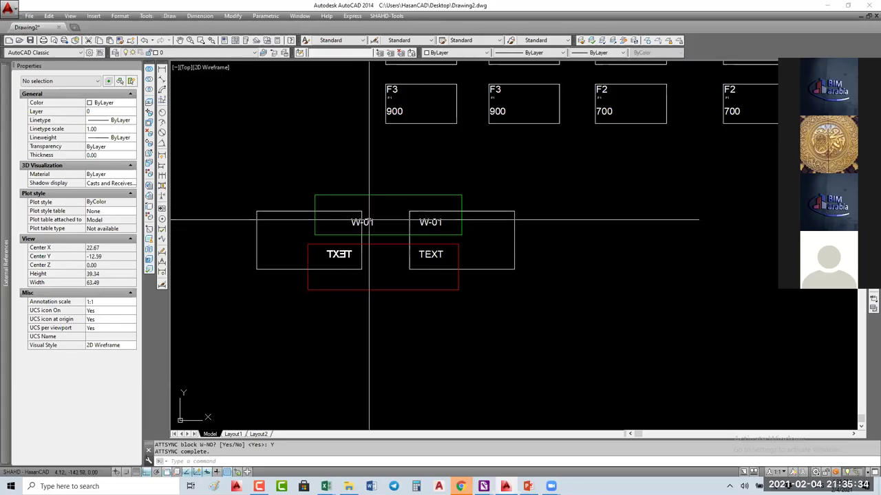
mouse_move(369, 222)
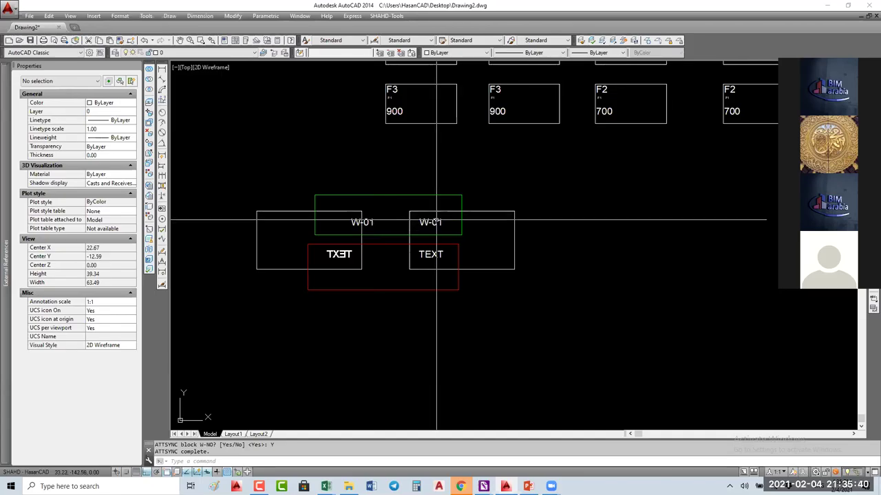
mouse_move(436, 221)
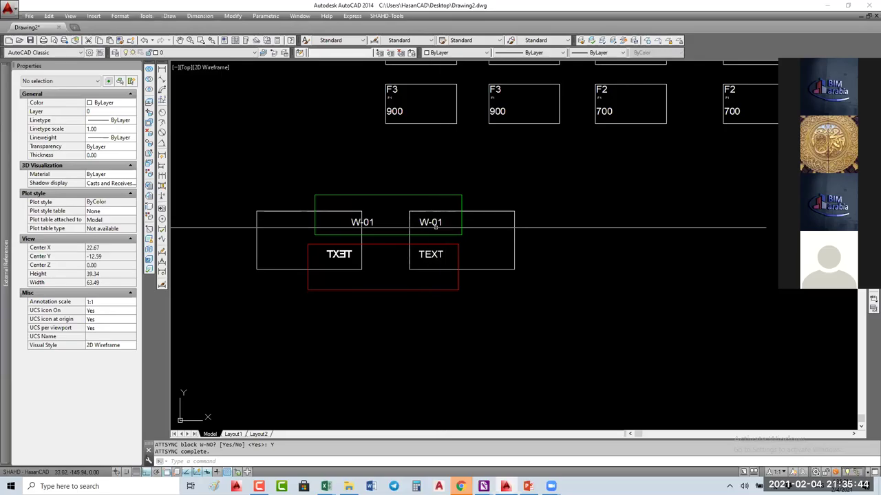
- Check the second W-01 tag's attribute values and select its two rectangles
click(436, 221)
double_click(436, 222)
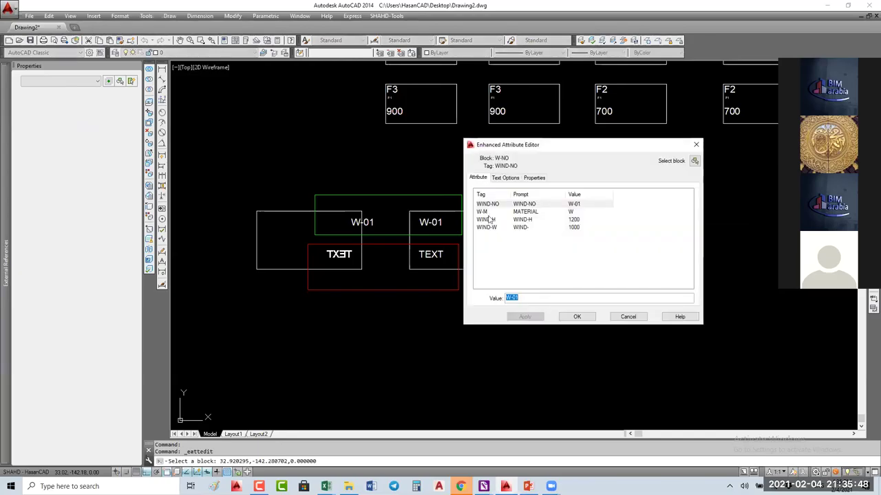
click(626, 317)
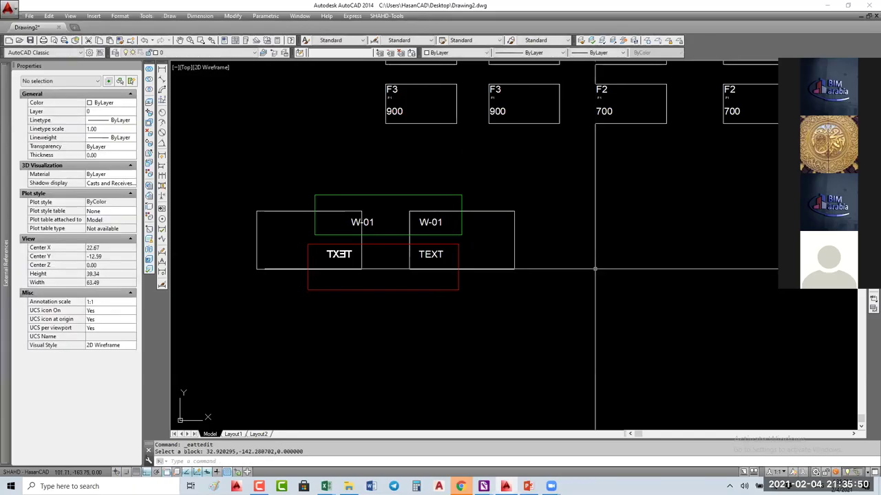
scroll(462, 261, down, 5)
scroll(429, 242, up, 3)
click(482, 234)
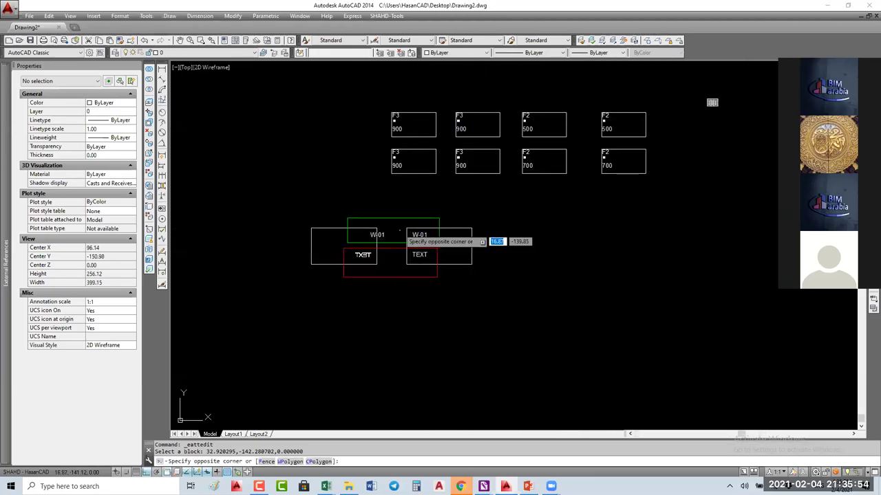
click(397, 272)
scroll(396, 272, down, 2)
scroll(399, 275, up, 4)
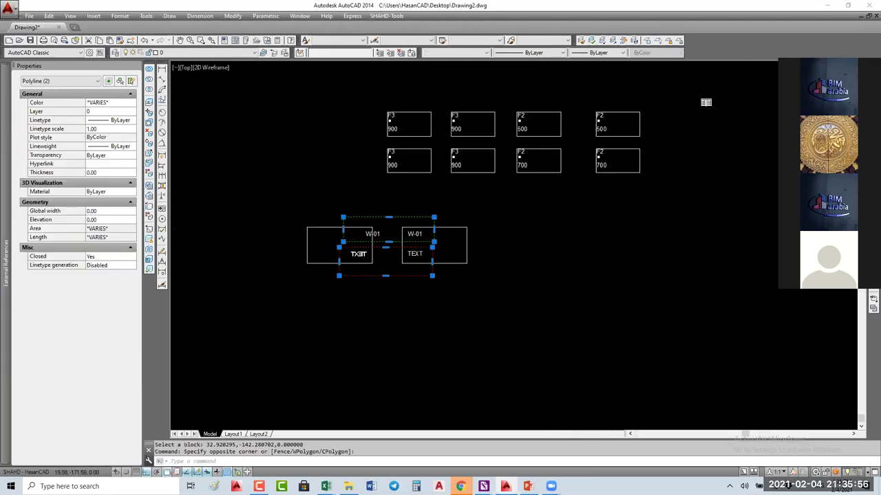
key(Escape)
- Erase the mirrored W-01 tag after cancelling a stray WBLOCK
click(310, 216)
text(w)
key(Return)
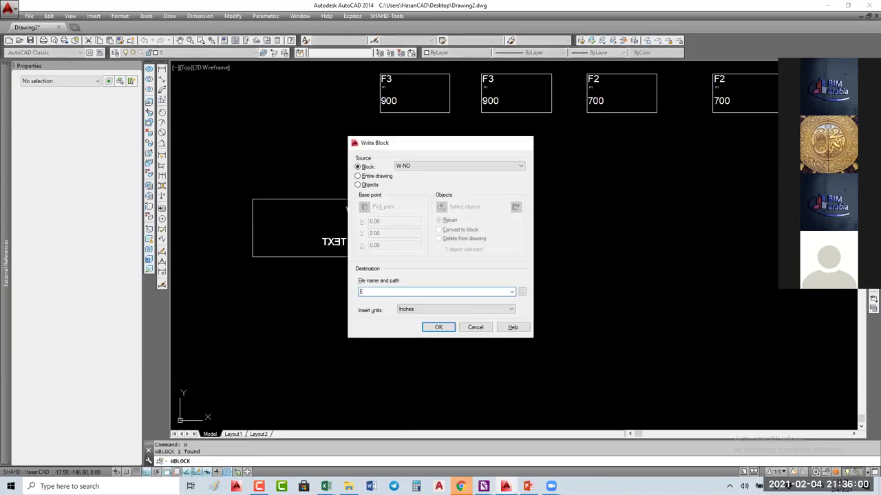
key(Escape)
click(356, 199)
text(e)
key(Return)
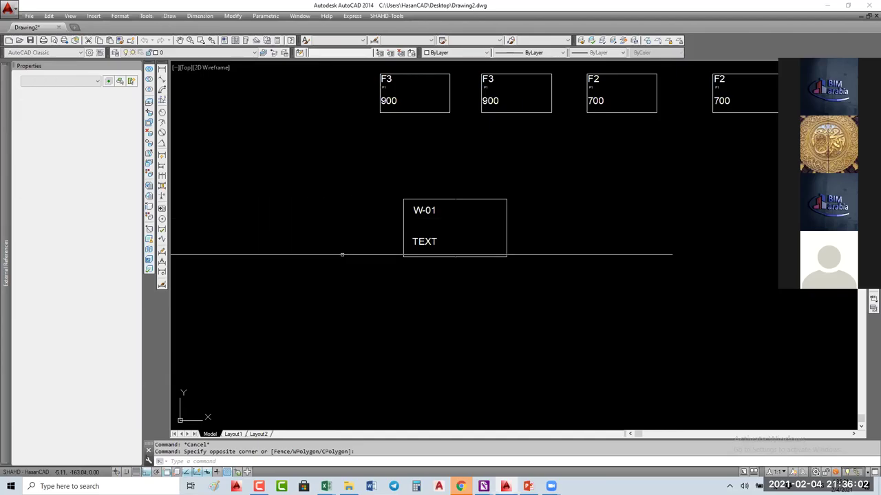
scroll(445, 262, down, 5)
- Copy the remaining W-01 tag twice downward into a column of three
click(280, 210)
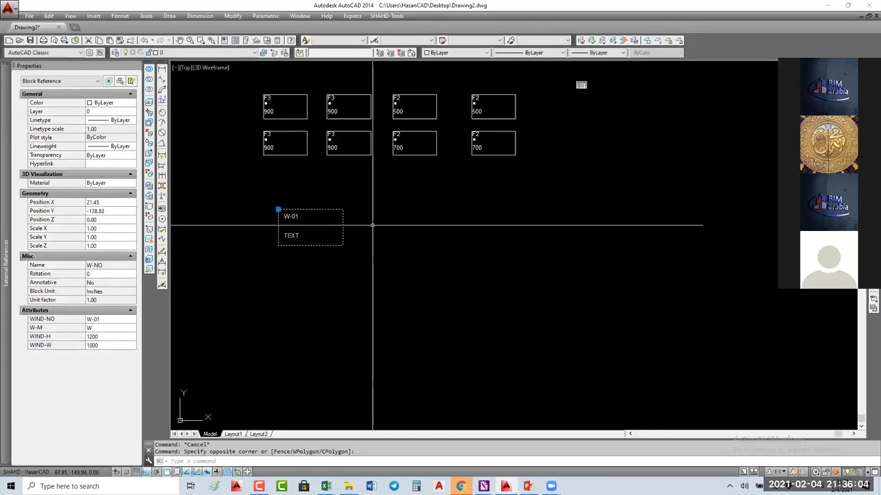
text(co)
key(Return)
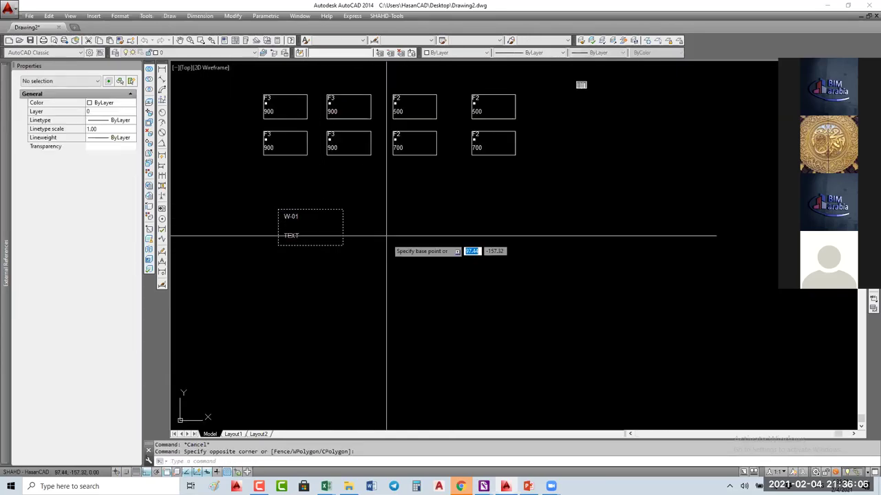
click(377, 223)
click(381, 271)
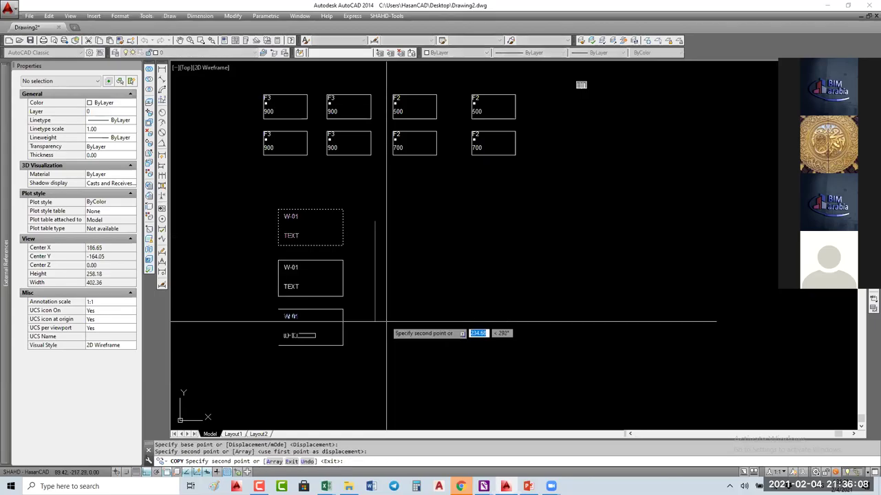
click(386, 321)
key(Escape)
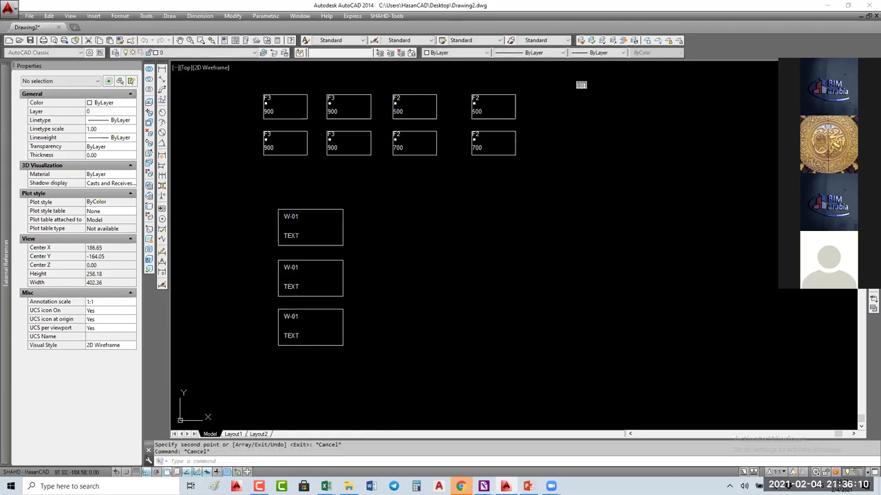
- Select the two upper-left tags and review their W-M and WIND-H properties
key(Escape)
click(320, 265)
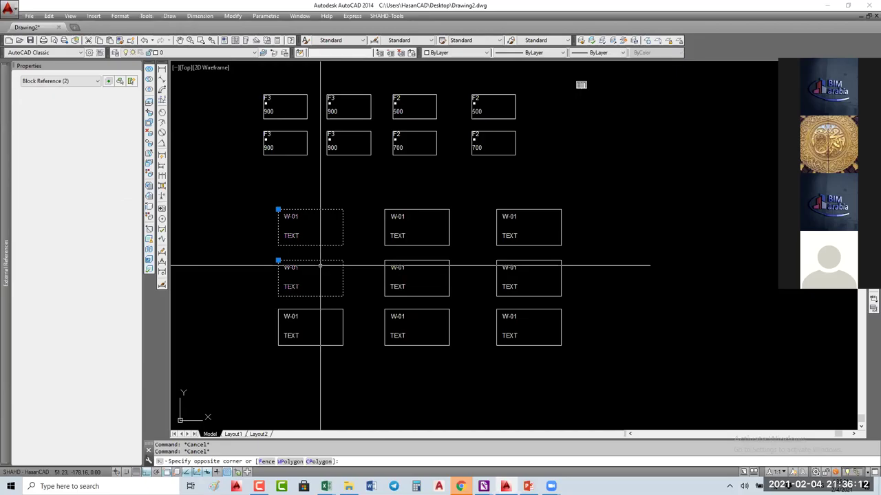
click(310, 272)
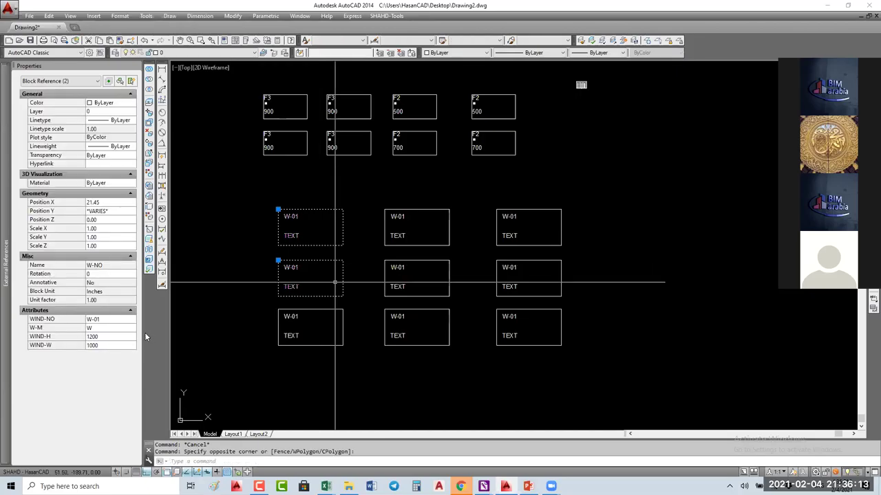
click(103, 328)
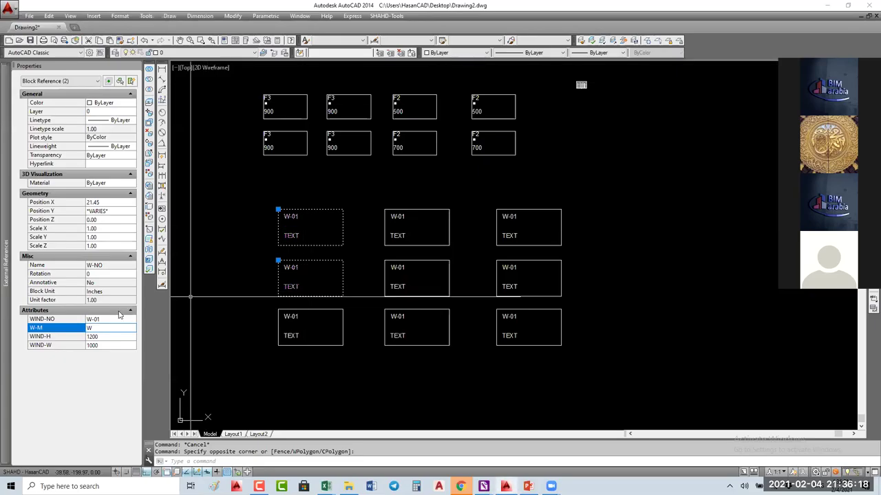
click(59, 336)
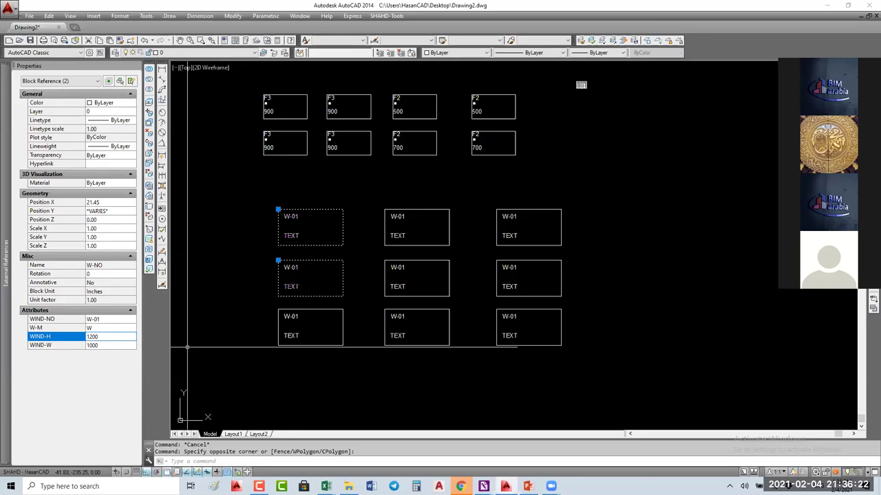
key(Escape)
- Set the bottom-left W-01 tag's WIND-W width to 900 in Properties
click(359, 324)
click(200, 342)
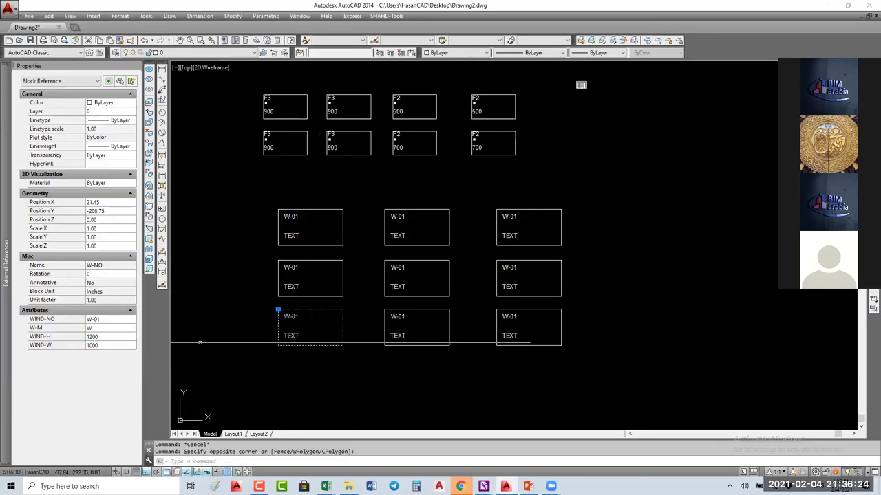
click(110, 346)
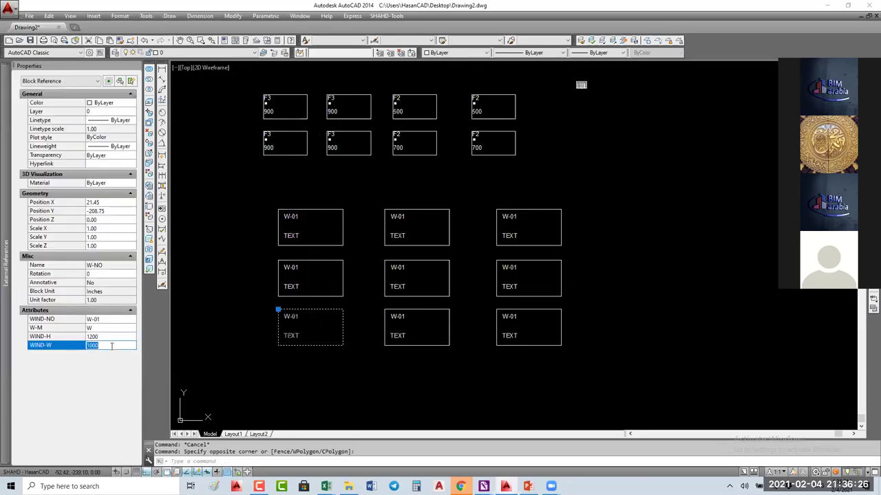
text(900)
key(Return)
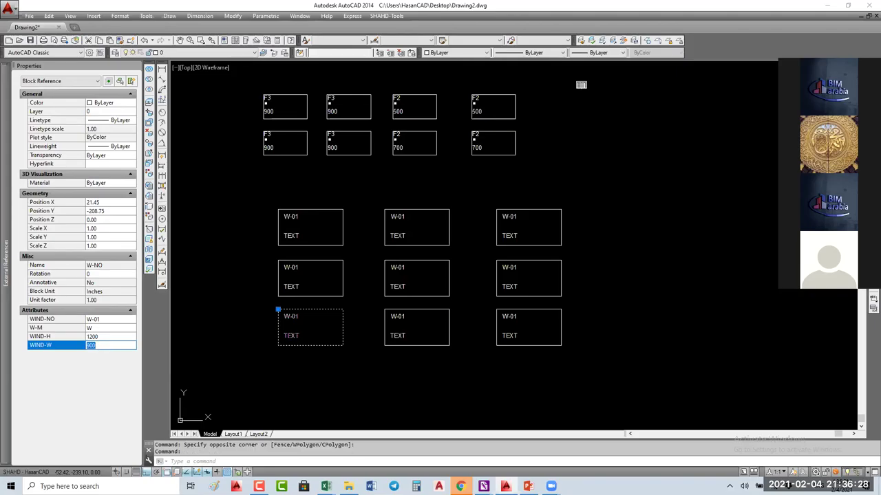
key(Escape)
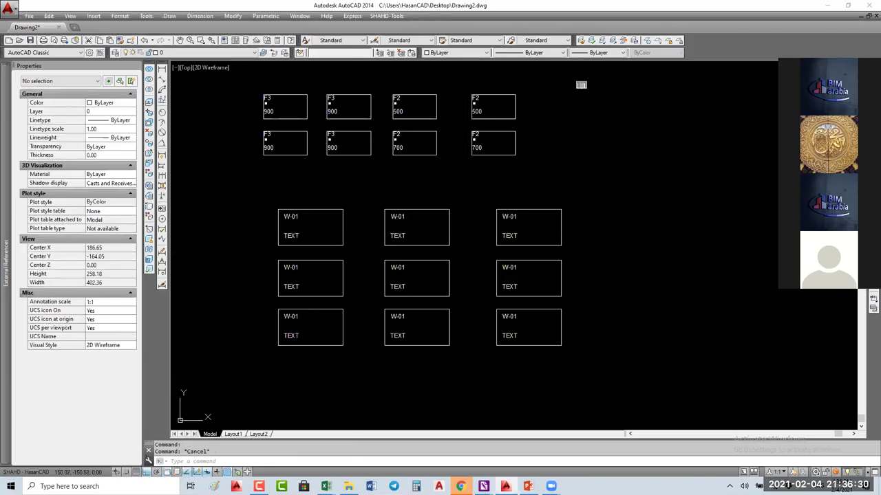
- Give the three middle-column tags material PVC and width 1200
click(461, 206)
click(423, 334)
click(117, 327)
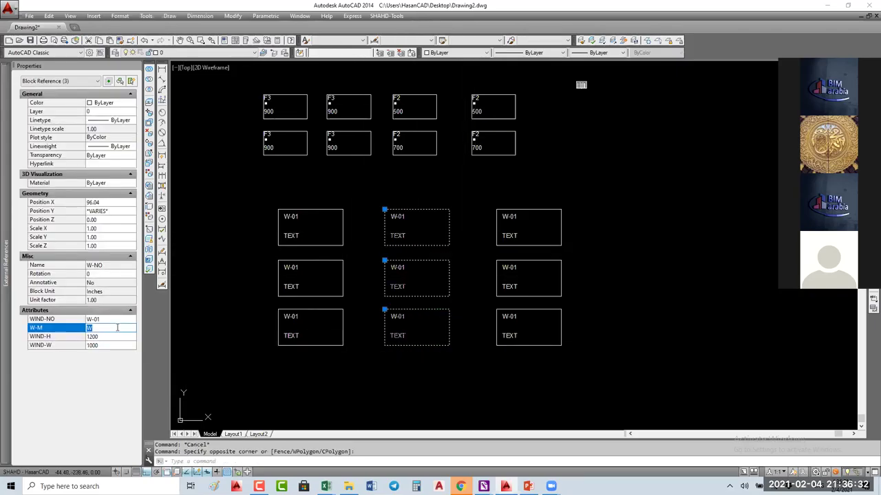
text(PVC)
key(Tab)
key(Tab)
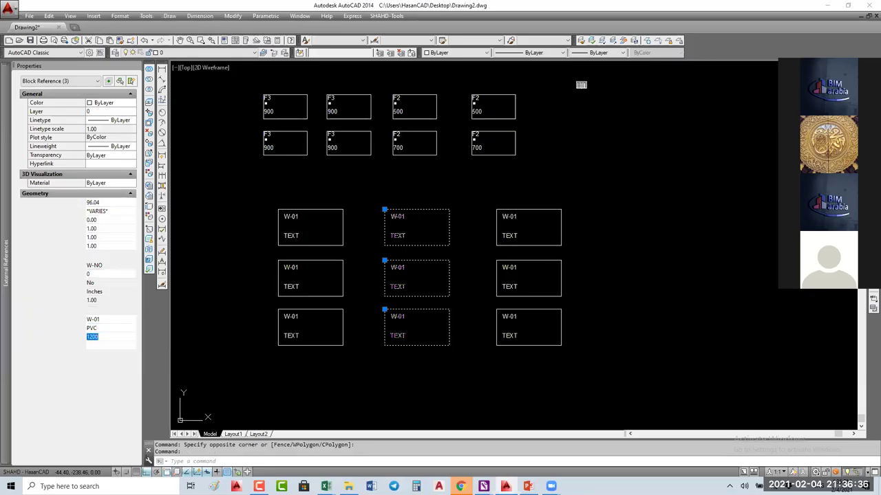
text(120)
key(Return)
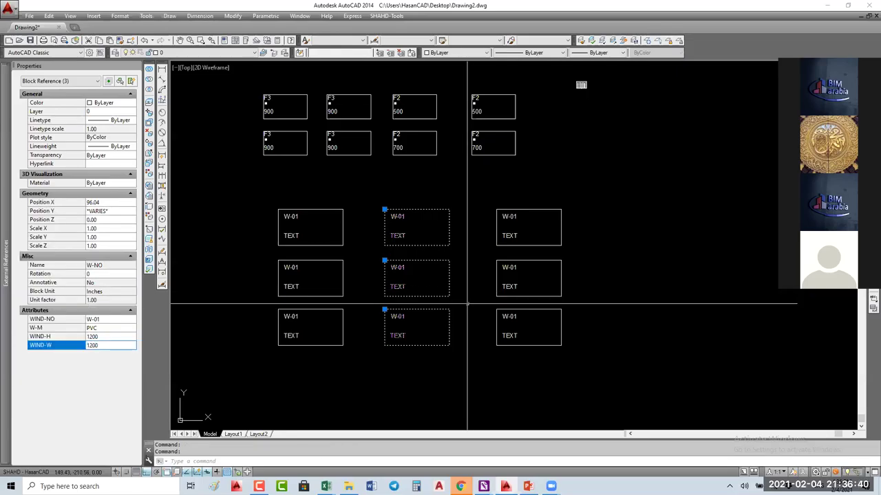
key(Escape)
- Set the bottom-middle tag's width to 100 and its window number to W-02
click(472, 304)
click(218, 347)
click(108, 345)
text(100)
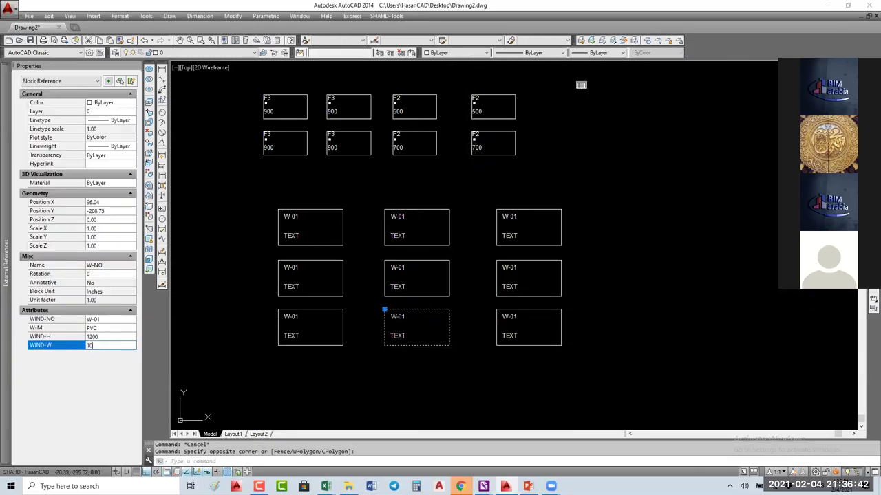
click(108, 319)
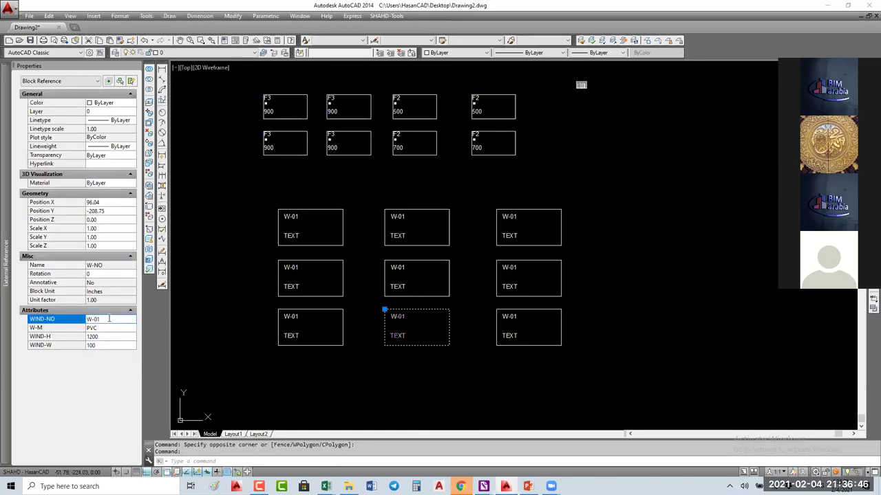
key(BackSpace)
text(2)
key(Return)
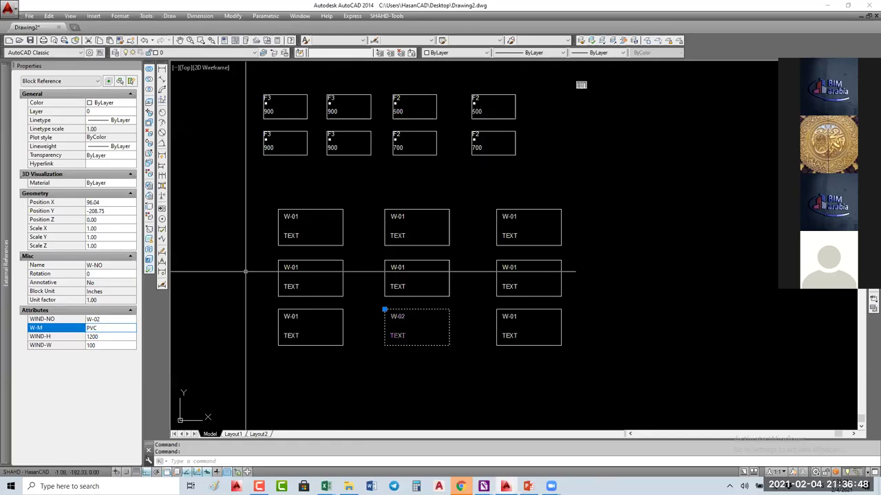
key(Escape)
- Renumber the top two middle-column tags to W-03
click(448, 239)
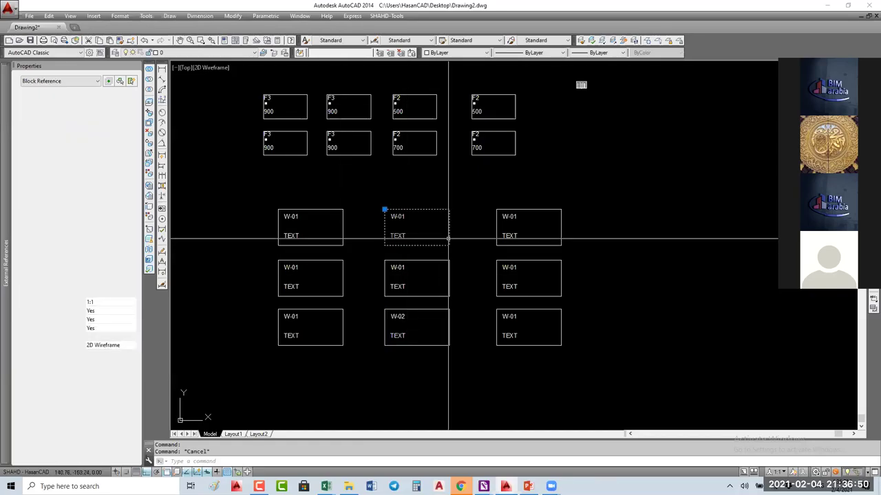
drag(422, 276, 385, 302)
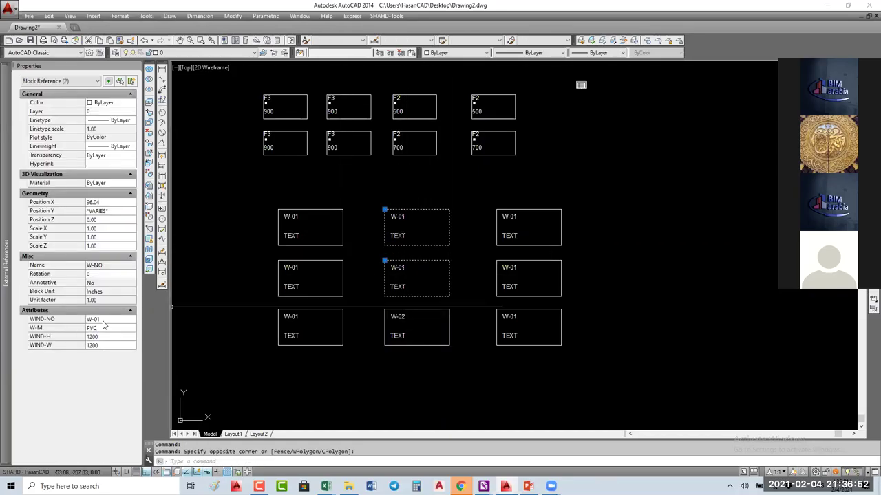
click(107, 320)
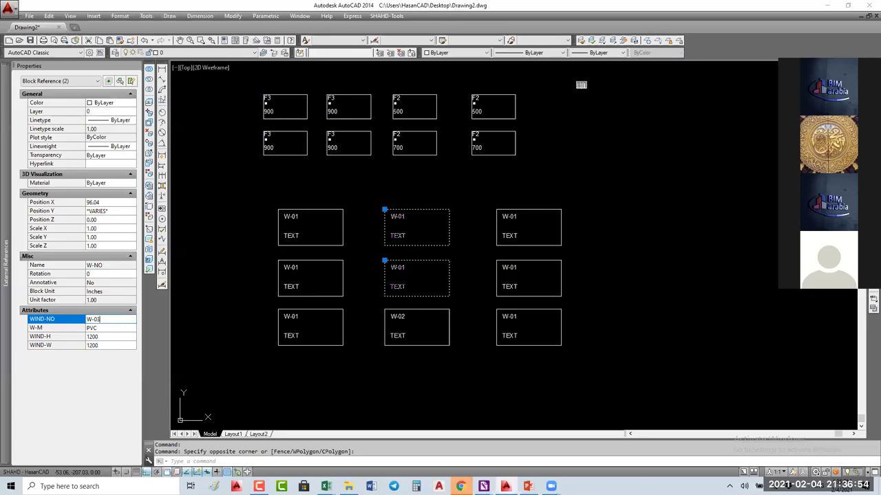
key(Return)
key(Escape)
- Set the three right-column tags to window number W-04 and material GI
click(597, 230)
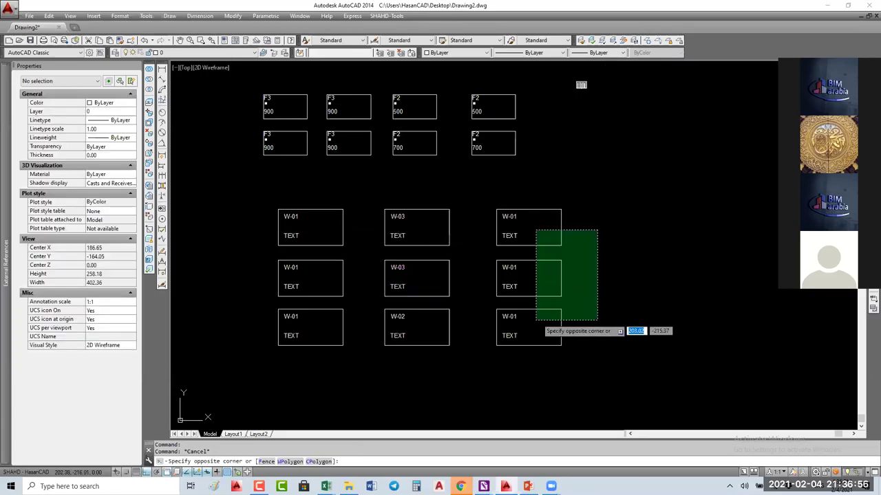
click(535, 320)
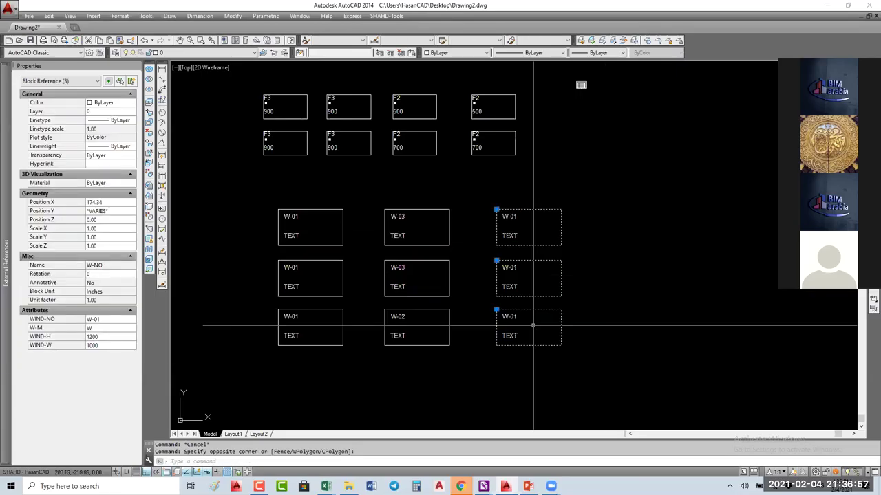
click(118, 318)
key(Return)
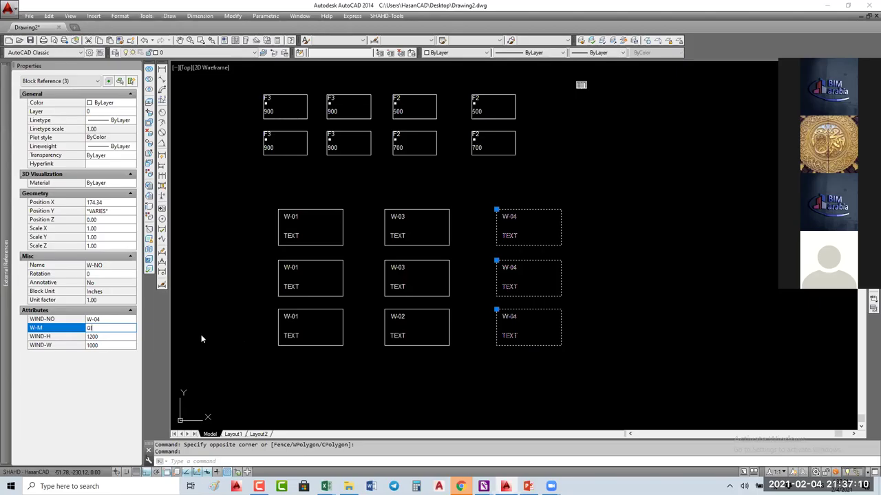
key(Tab)
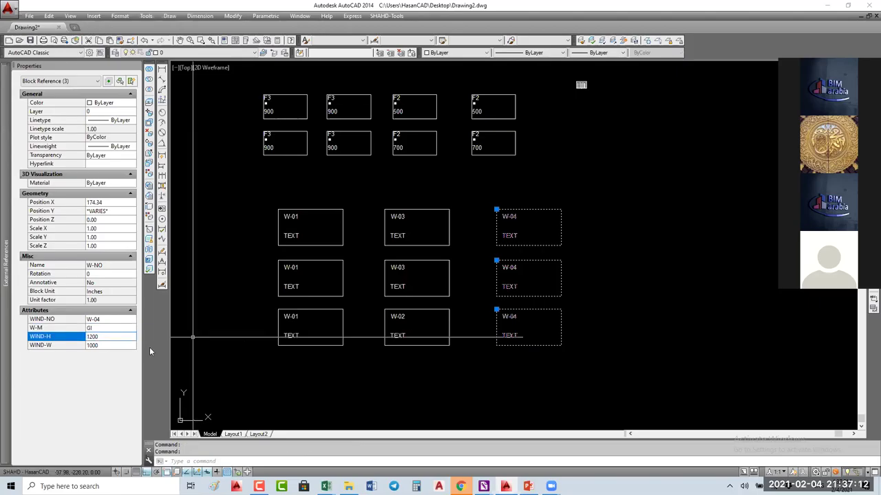
click(112, 345)
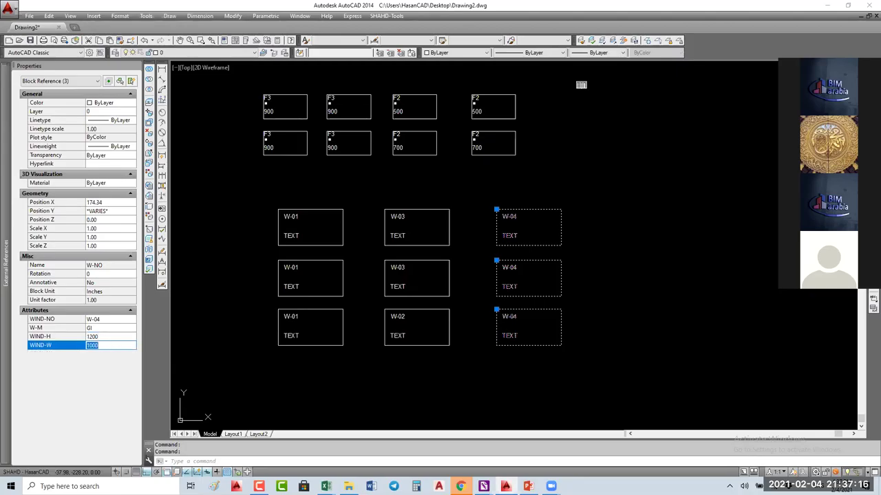
key(Escape)
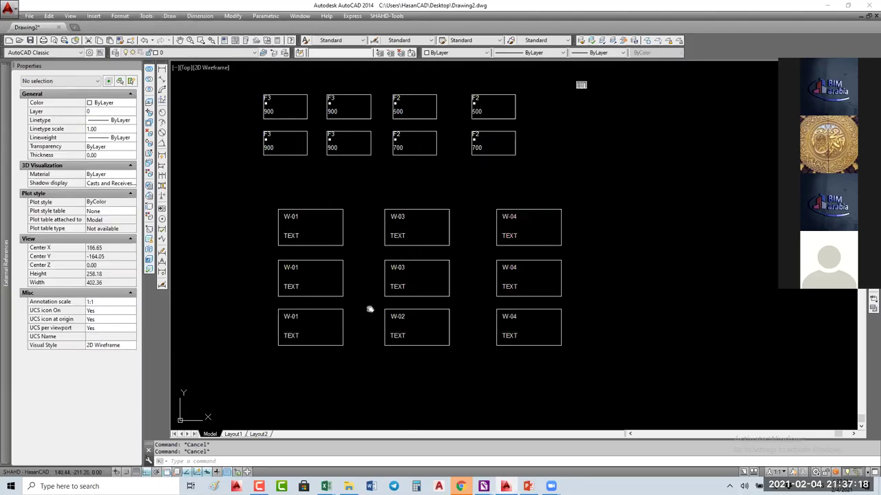
middle_drag(370, 309, 289, 304)
middle_drag(350, 310, 405, 302)
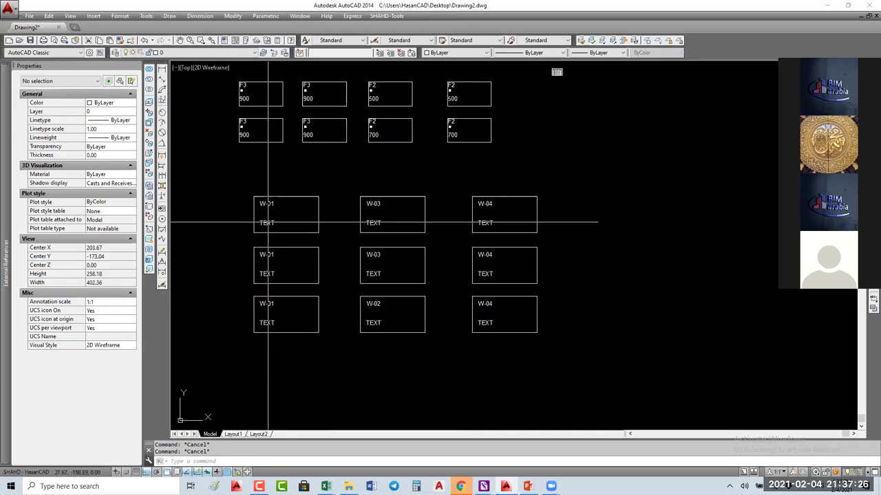
mouse_move(268, 222)
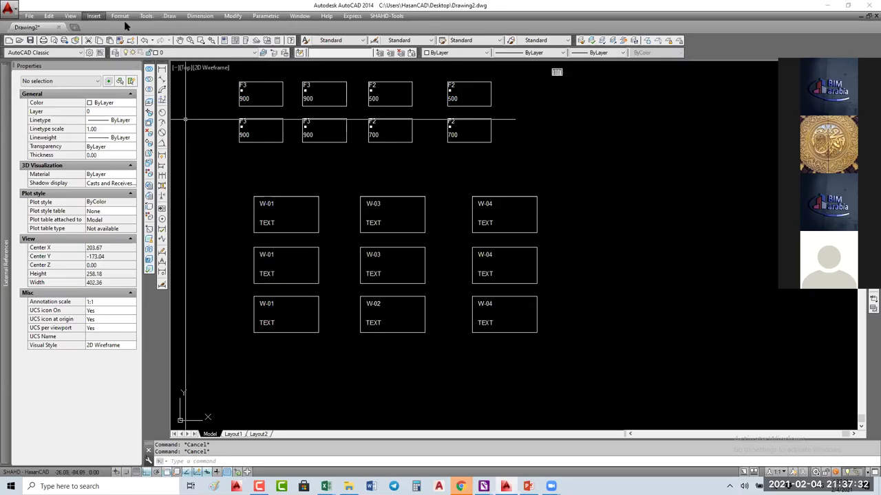
- Start a new data extraction from the Tools menu, naming the file WINDOW-TYPES
click(146, 15)
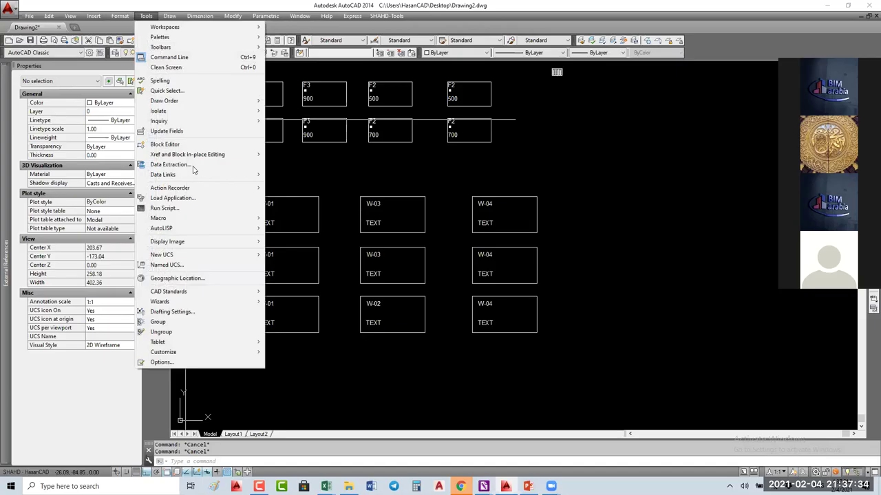
click(197, 165)
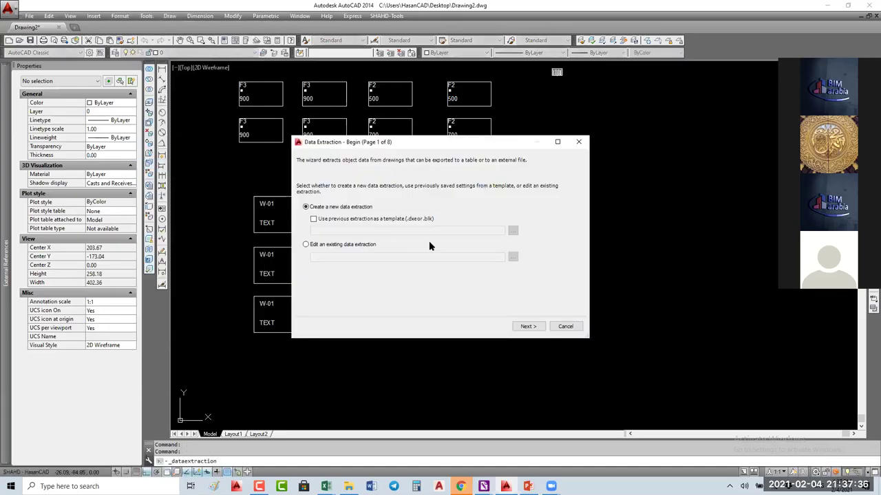
click(529, 326)
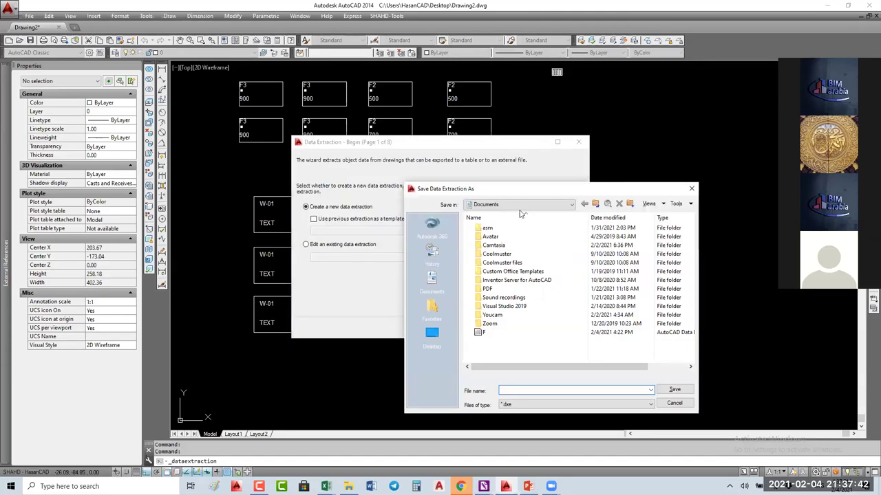
click(450, 360)
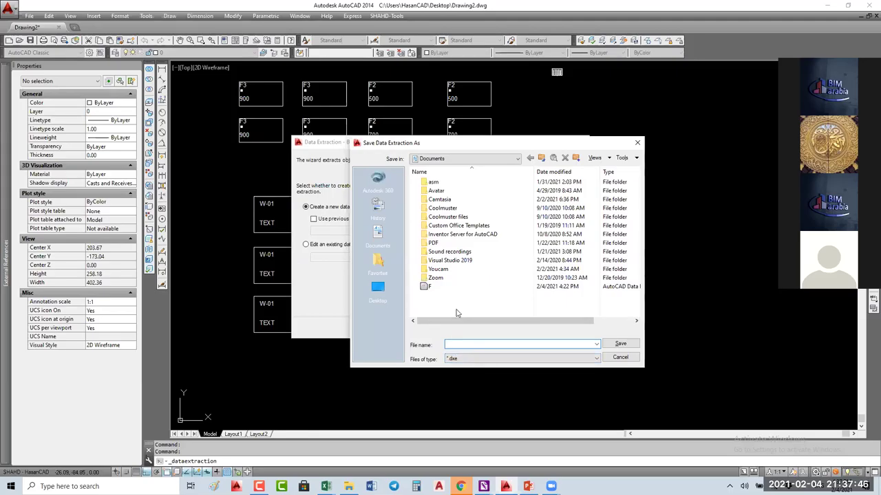
click(456, 344)
text(WINDOW)
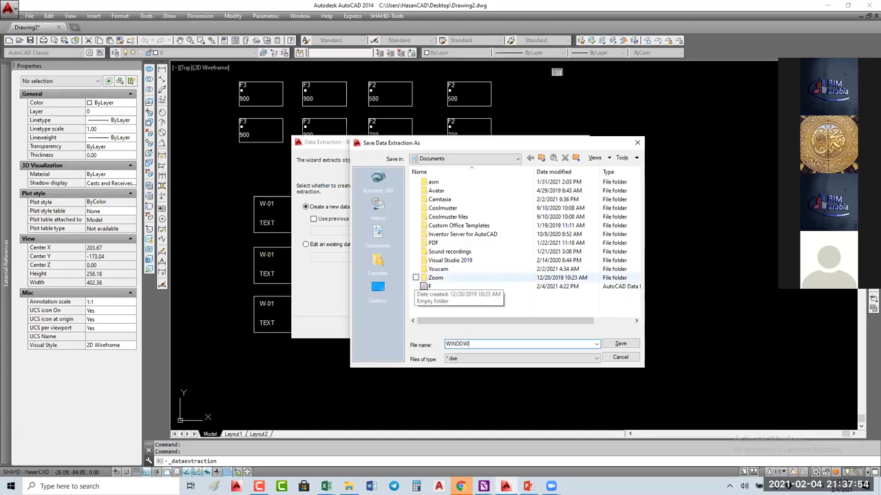
text(-TYPES)
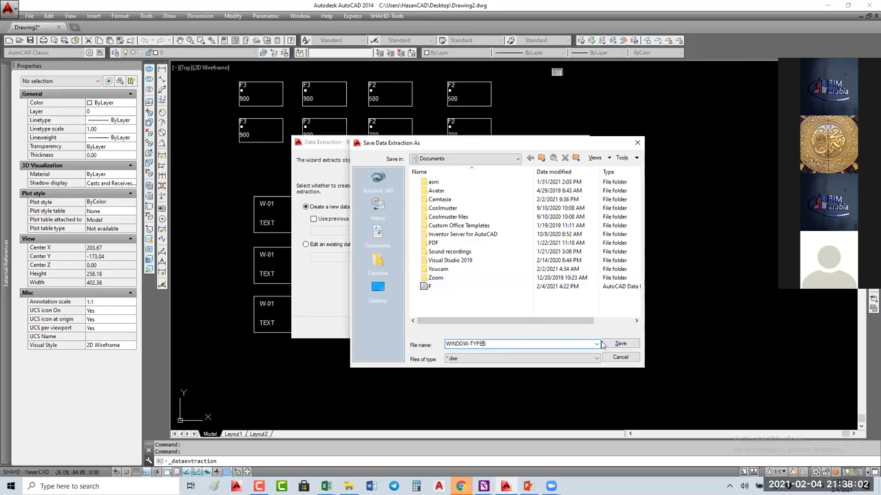
key(Home)
- Save the extraction as WINDOW-TYPES.dxe with the current drawing as data source
click(620, 344)
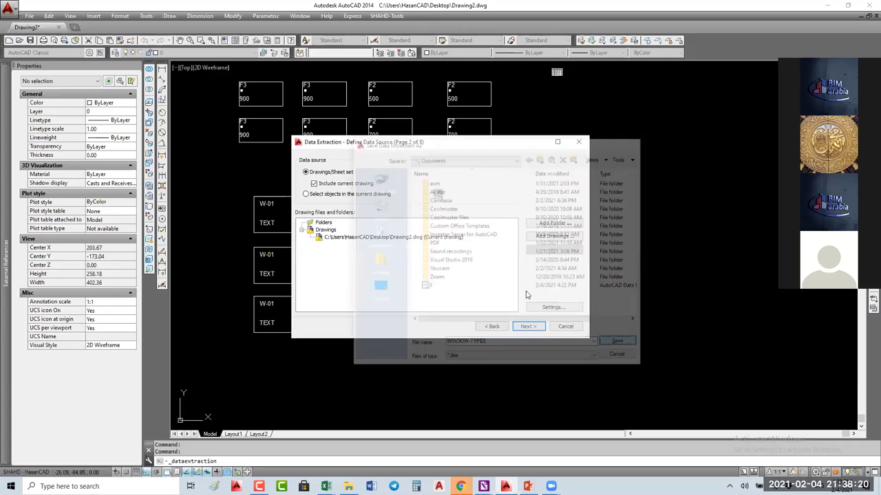
click(528, 328)
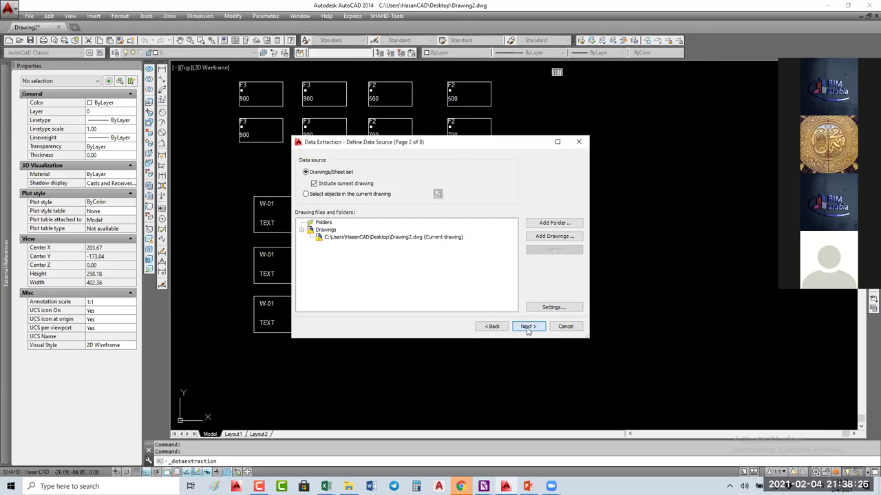
click(527, 327)
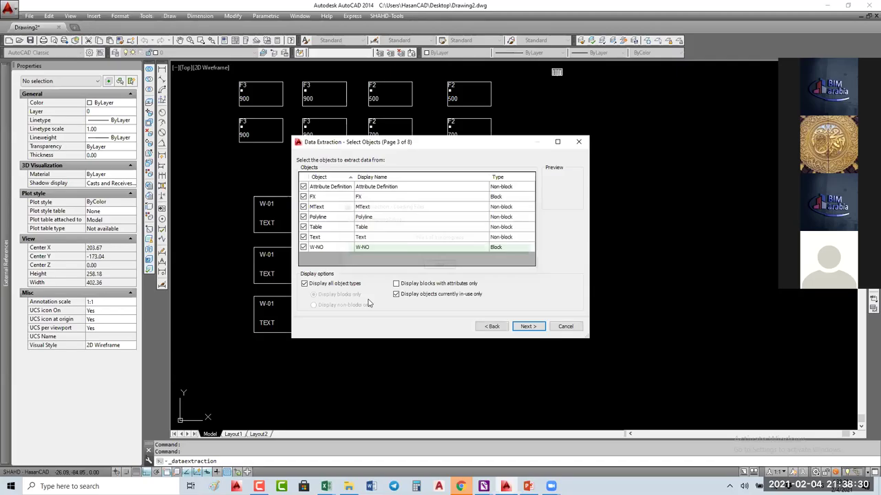
- List only block types and exclude FX so just W-NO is extracted
click(321, 286)
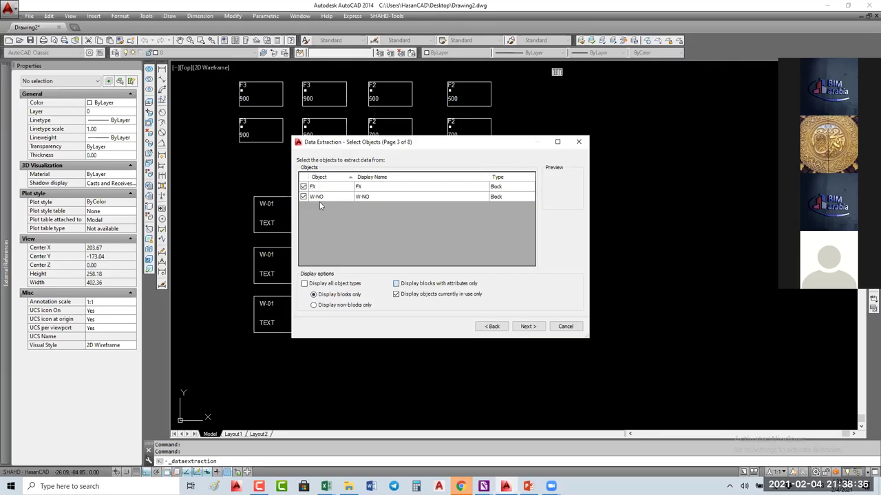
click(304, 187)
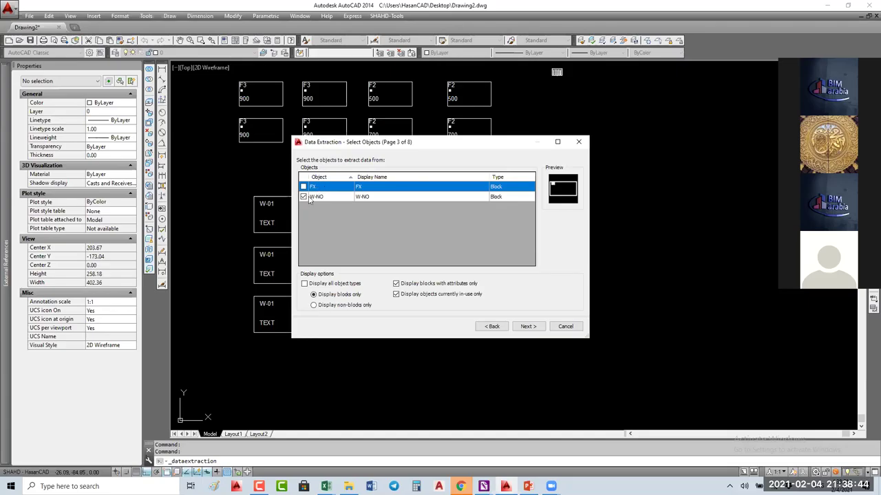
click(530, 328)
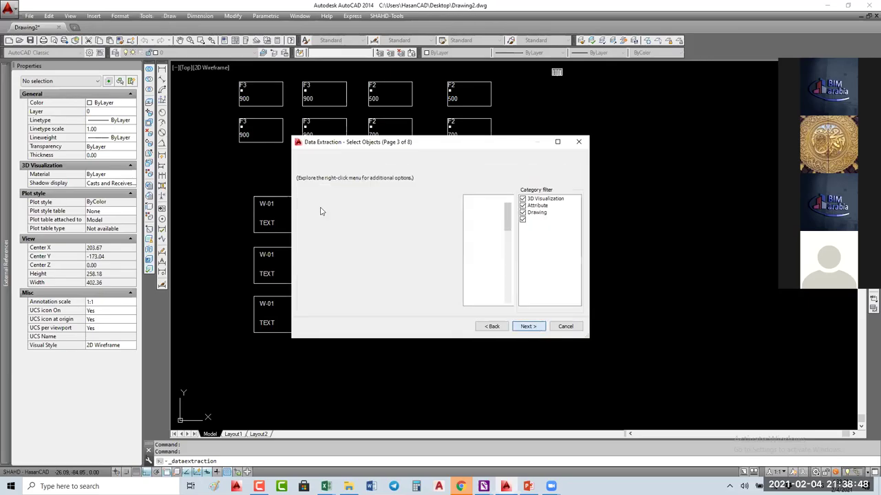
scroll(322, 278, down, 10)
click(304, 301)
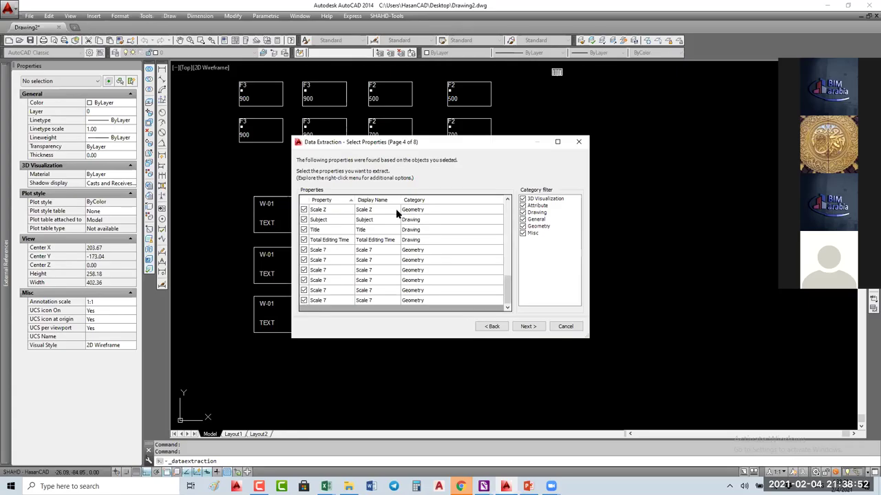
- Limit extracted properties to the attributes WIND-NO, WIND-W, WIND-H and W-M
click(522, 226)
click(522, 232)
click(522, 213)
click(523, 206)
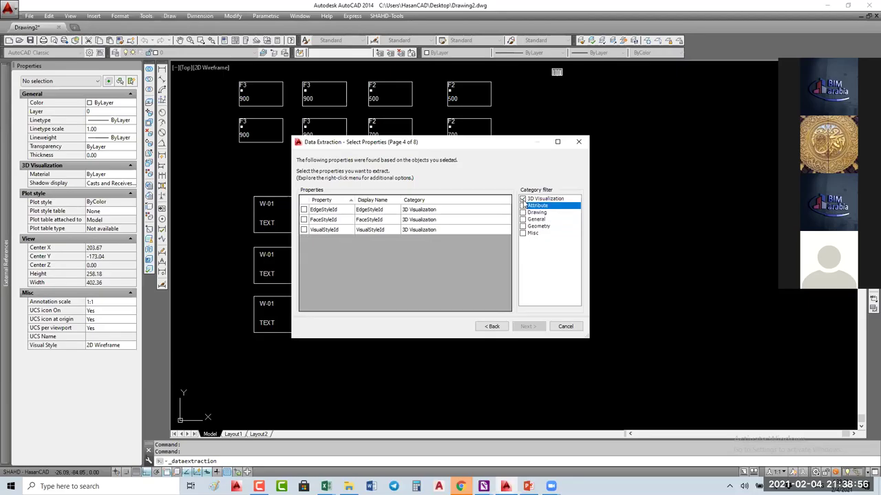
click(522, 199)
click(523, 206)
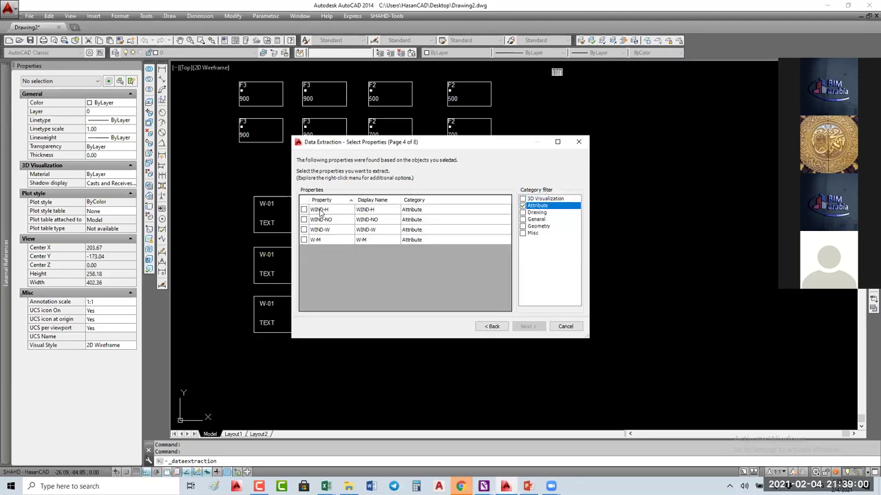
click(303, 229)
click(305, 220)
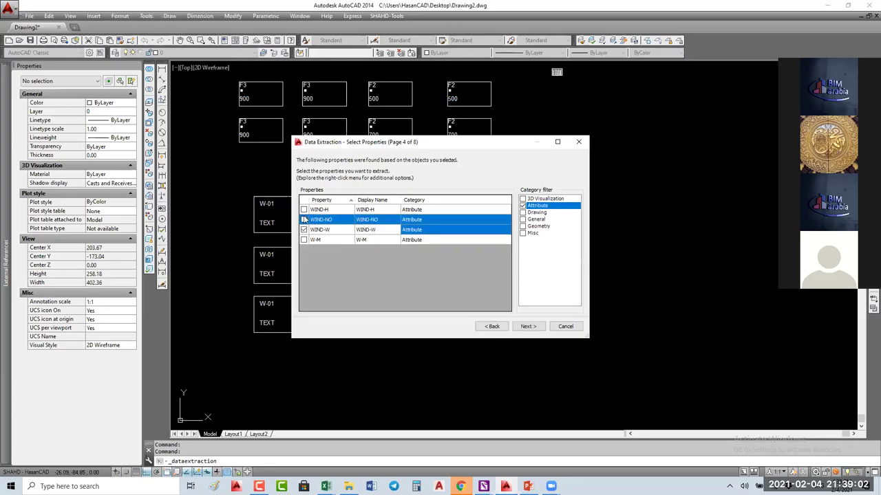
click(303, 210)
click(303, 220)
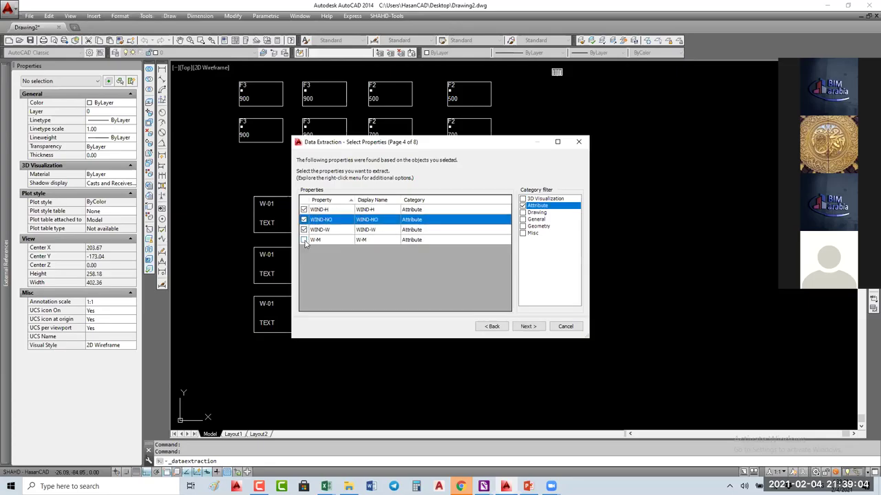
click(304, 240)
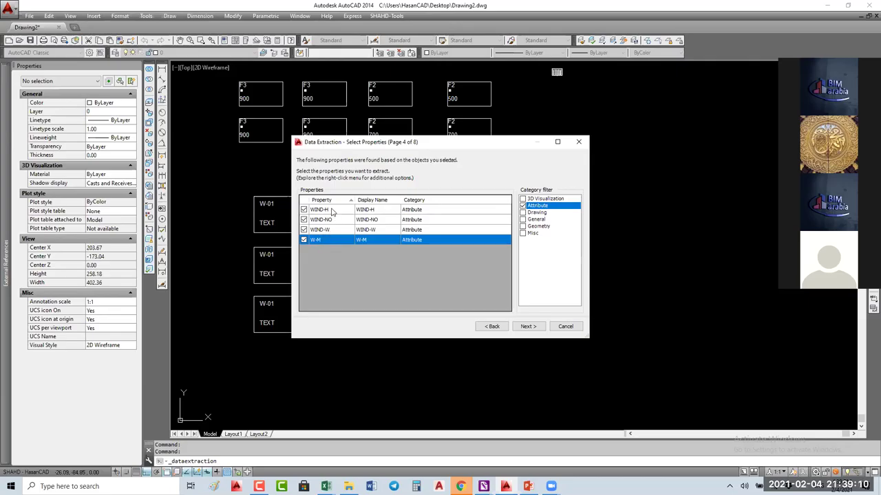
click(528, 326)
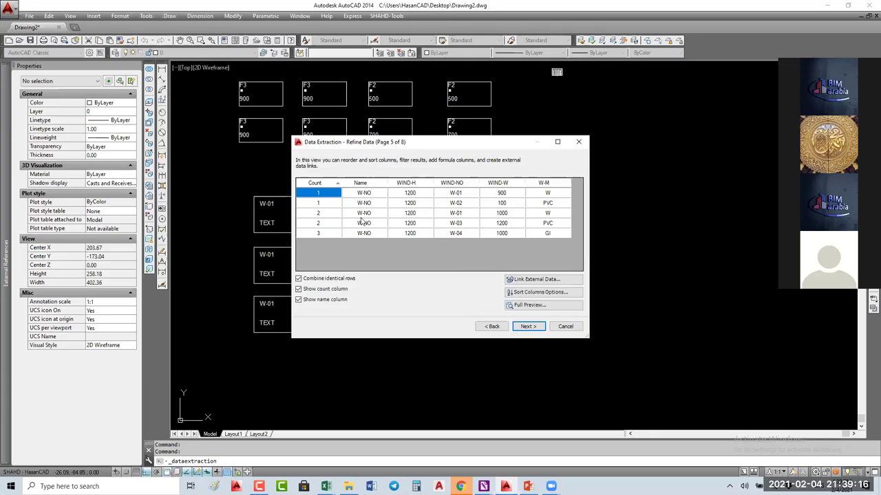
- Drop the Name column and order columns WIND-NO, Count, W-M, WIND-W, WIND-H, sorted by WIND-NO
click(300, 301)
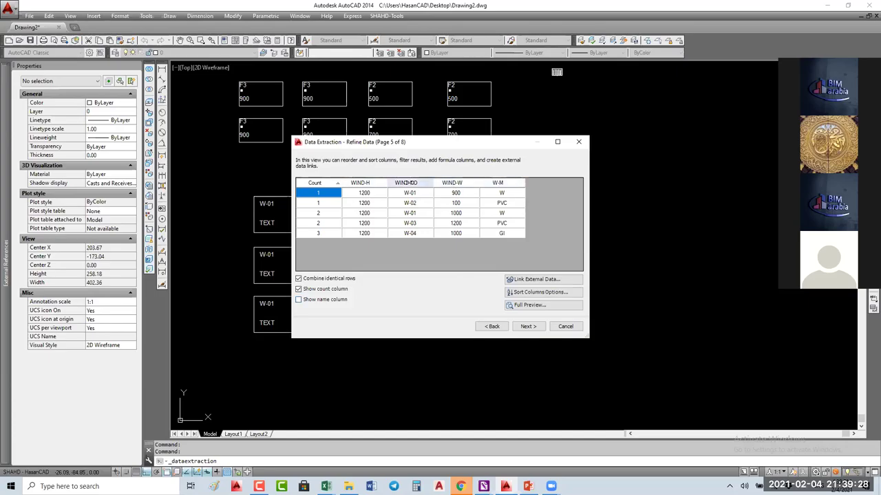
click(406, 183)
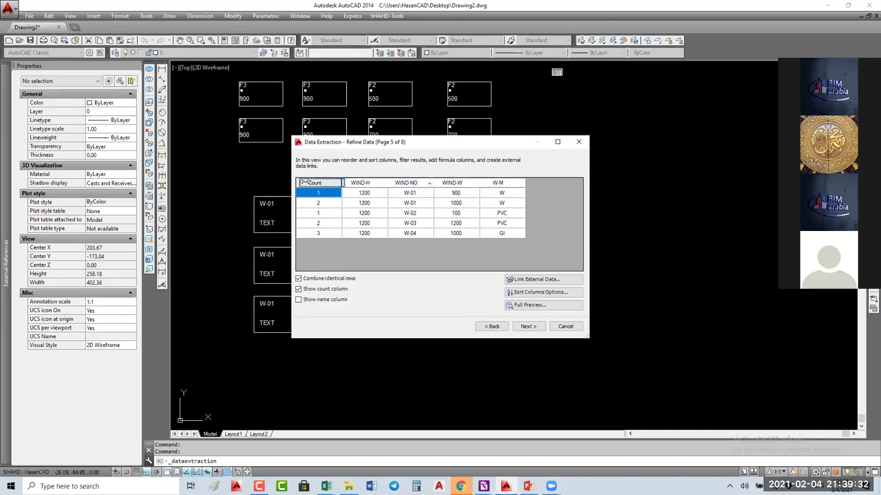
drag(308, 182, 375, 185)
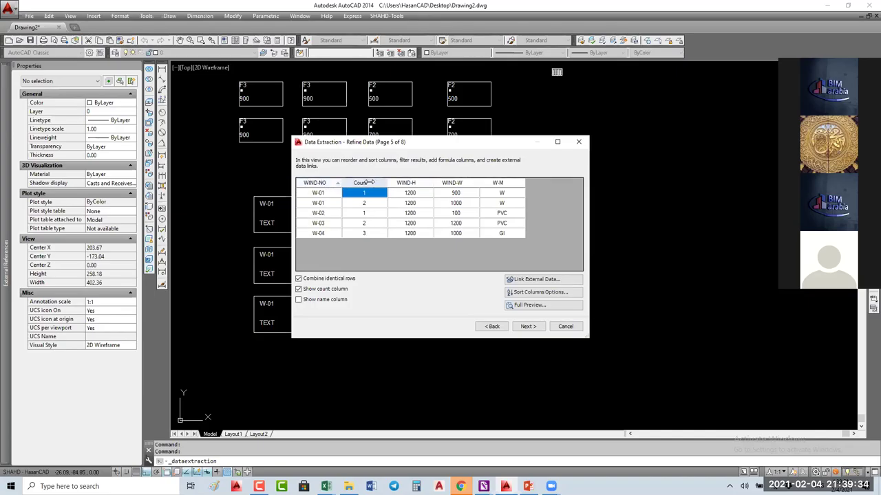
click(365, 182)
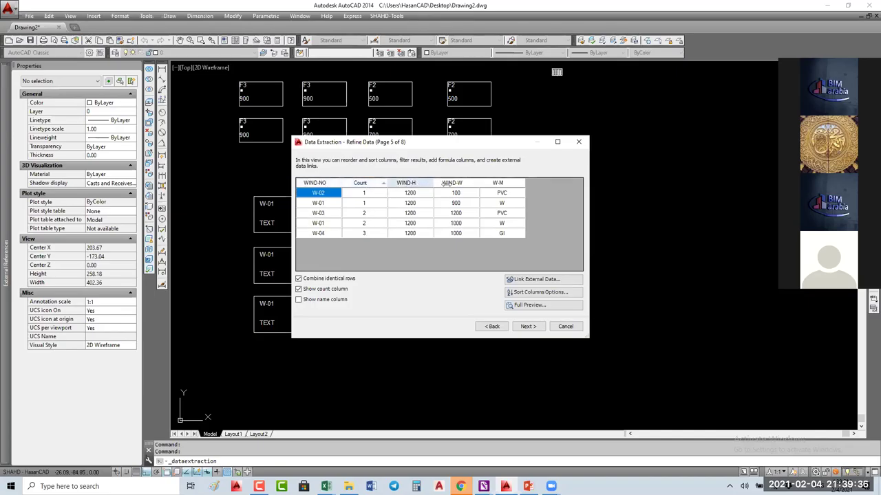
click(449, 182)
drag(391, 182, 457, 182)
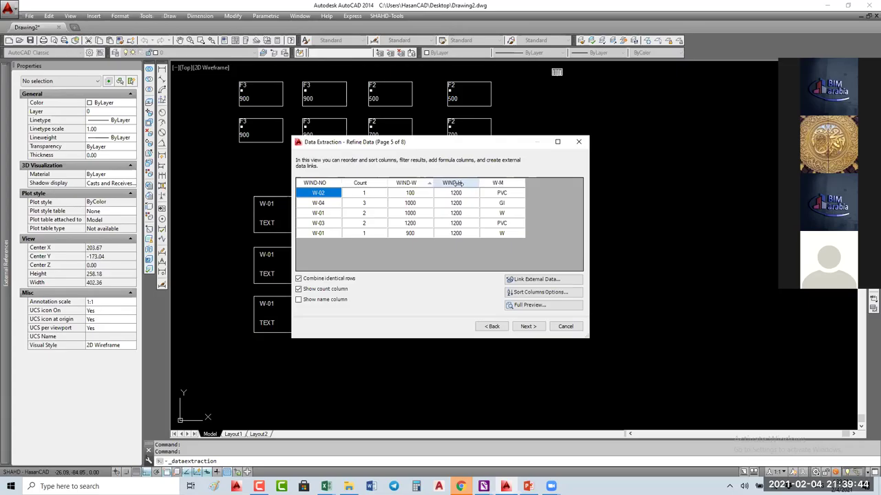
drag(498, 182, 384, 183)
click(314, 182)
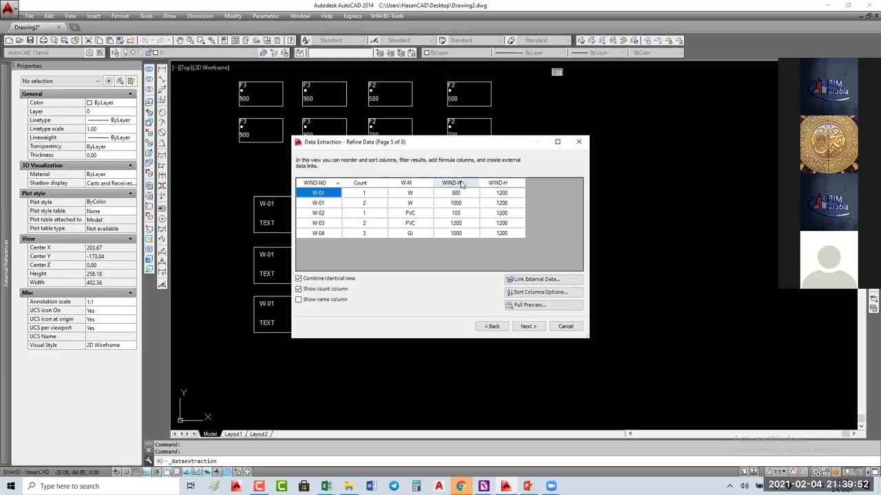
click(550, 295)
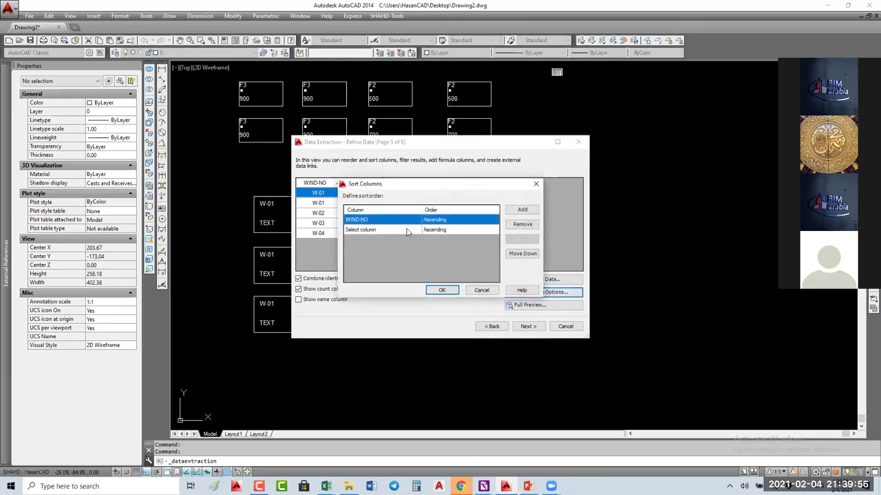
- Add W-M, WIND-W and WIND-H as ascending sort levels after WIND-NO
click(407, 232)
click(406, 232)
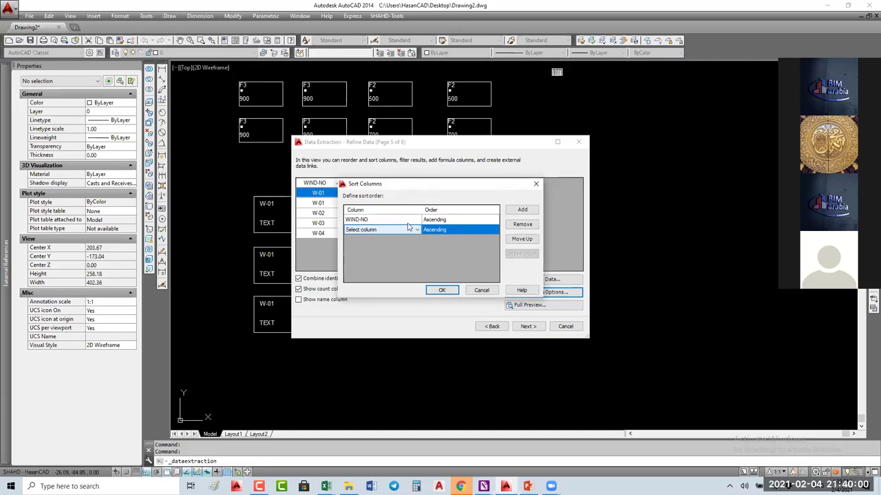
drag(385, 183, 377, 233)
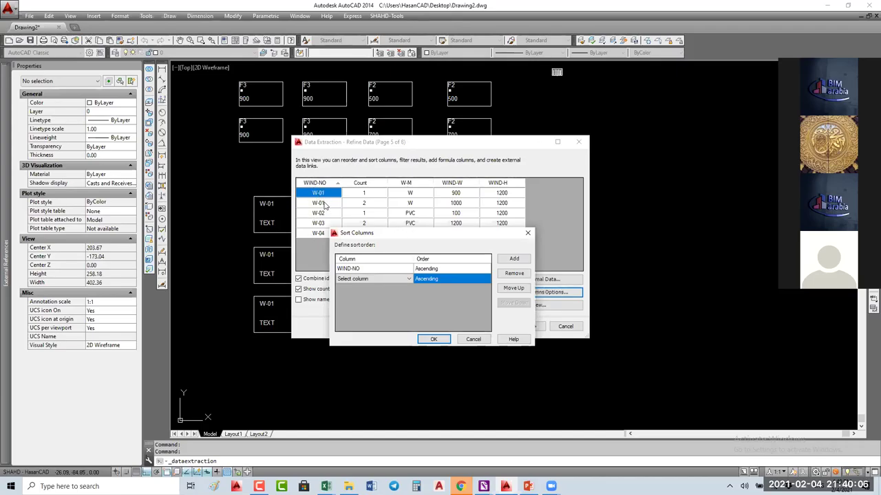
click(372, 278)
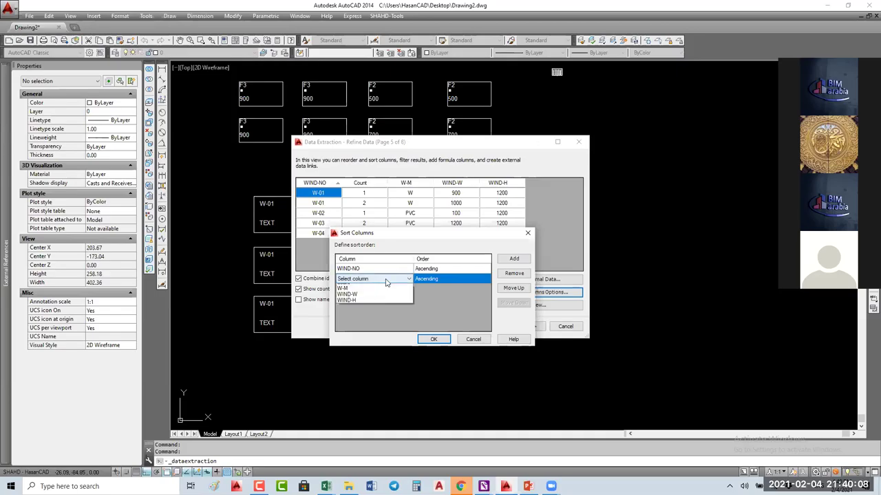
click(353, 299)
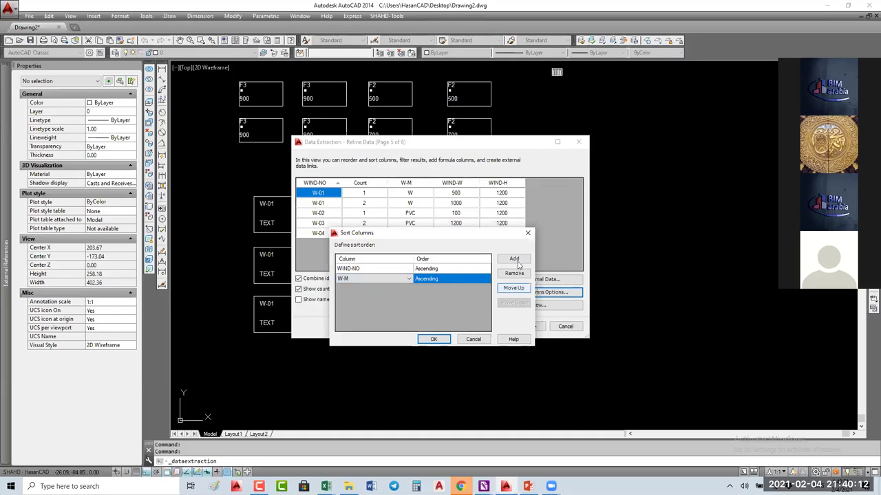
click(514, 259)
click(358, 289)
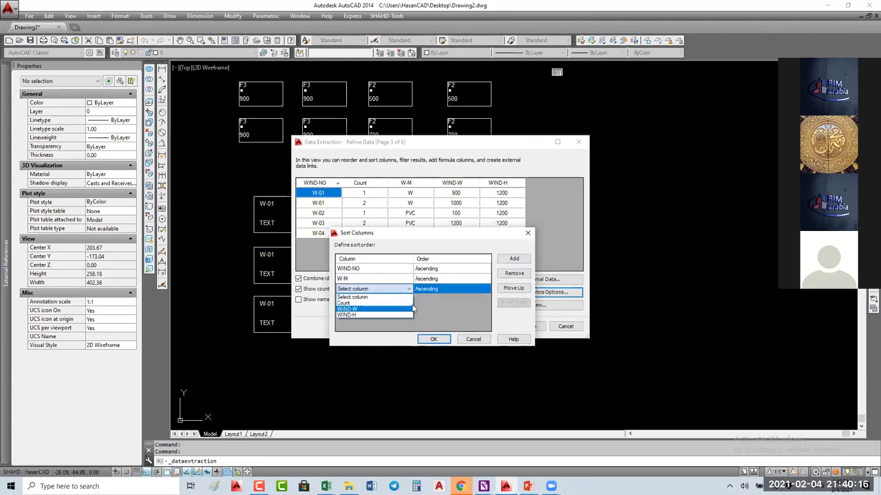
click(360, 310)
click(515, 260)
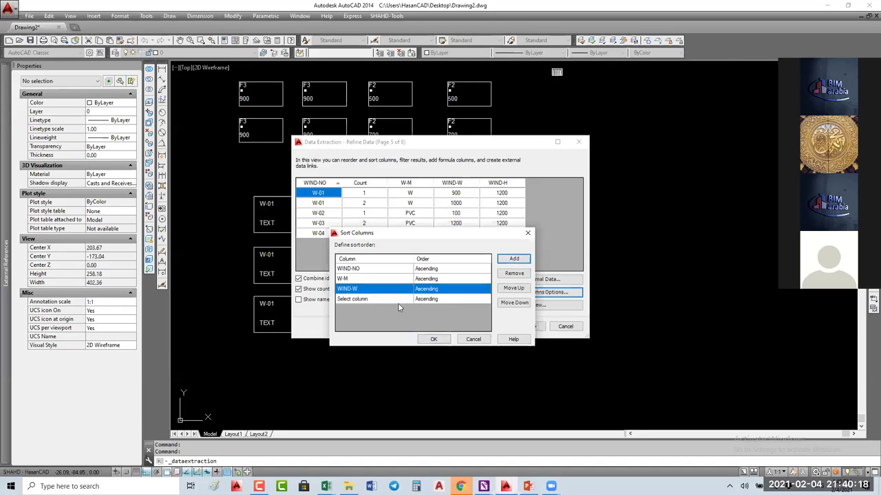
click(389, 303)
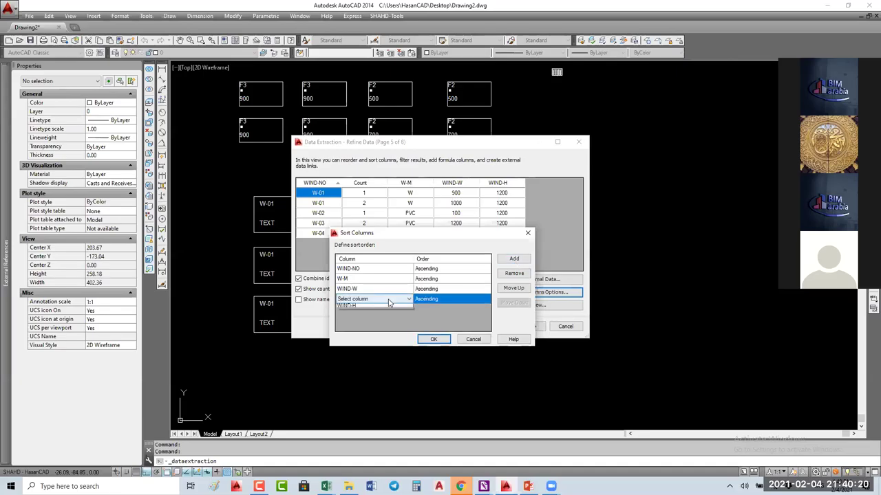
click(350, 318)
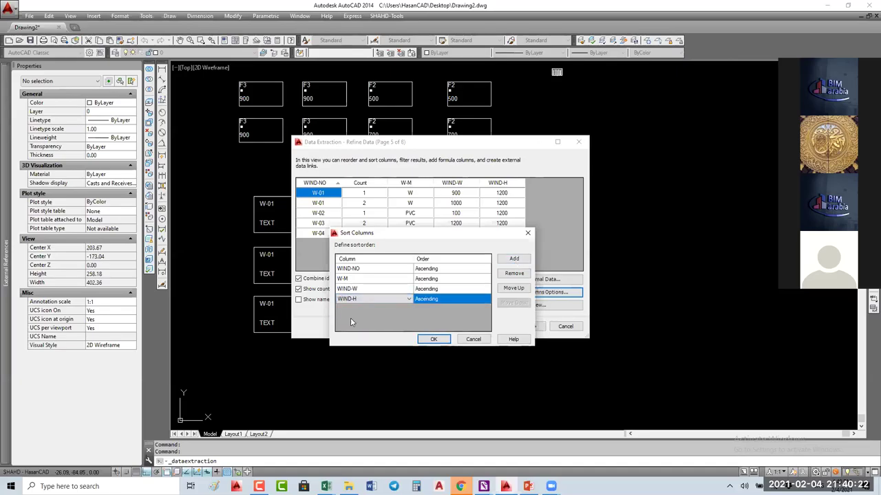
click(435, 339)
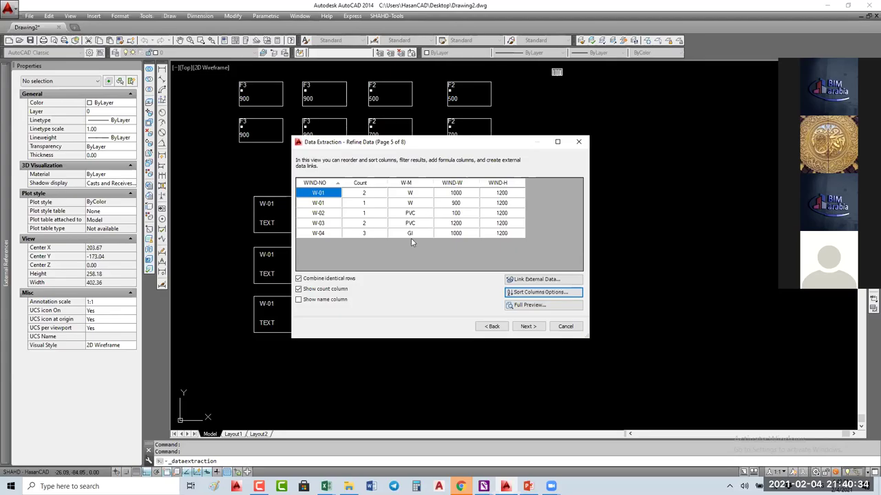
click(526, 326)
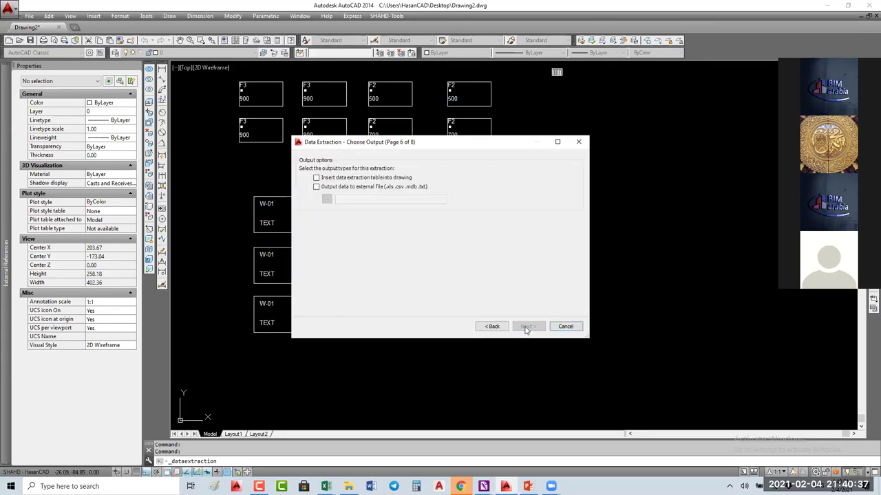
- Output the extraction as a drawing table titled WINDOW TYPES and finish the wizard
click(316, 178)
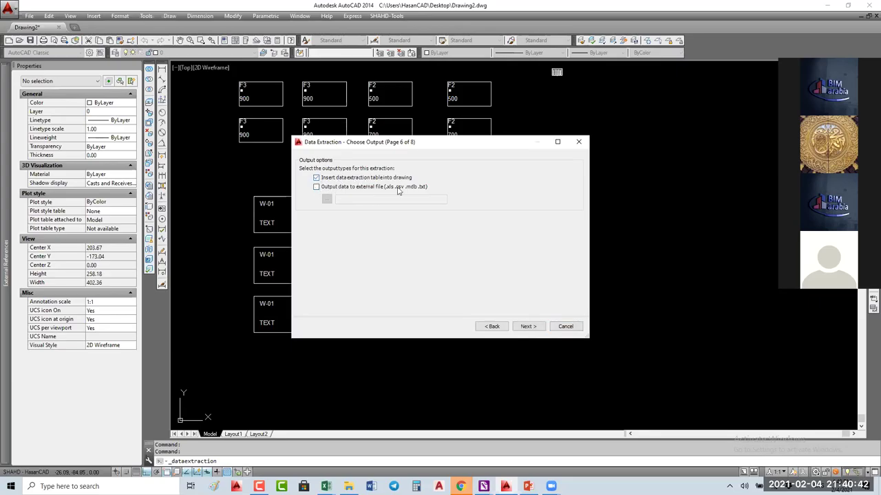
click(528, 327)
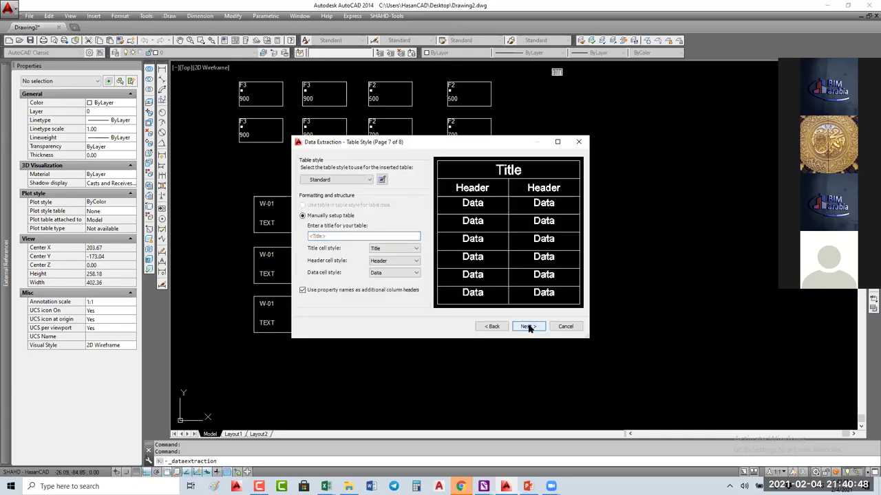
click(383, 236)
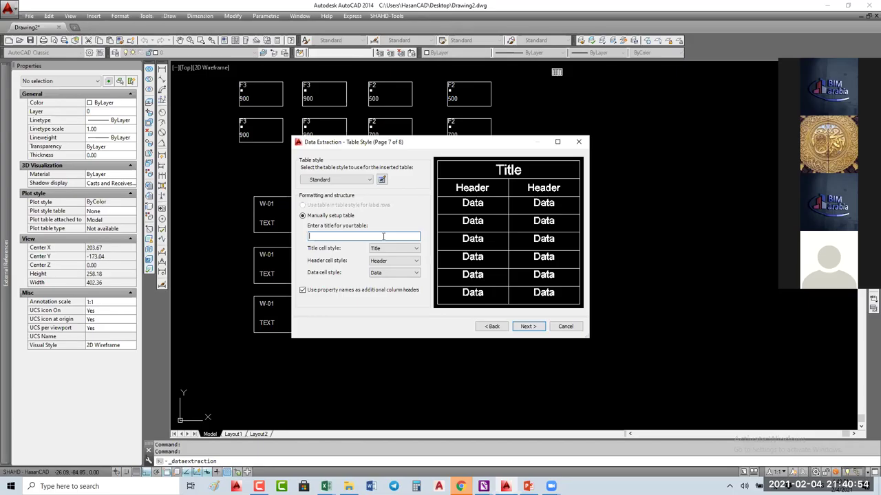
text(WINDOW TYPES)
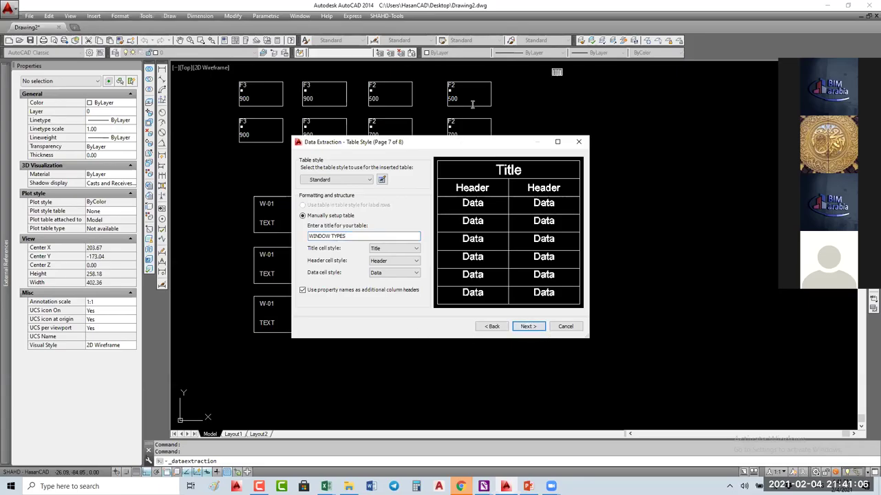
click(527, 327)
click(528, 326)
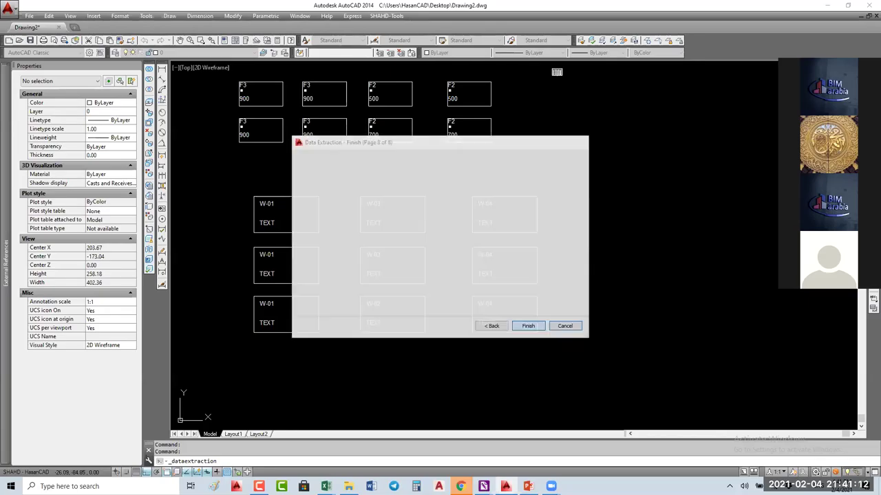
- Place the WINDOW TYPES table in the drawing and bring it into view
click(615, 210)
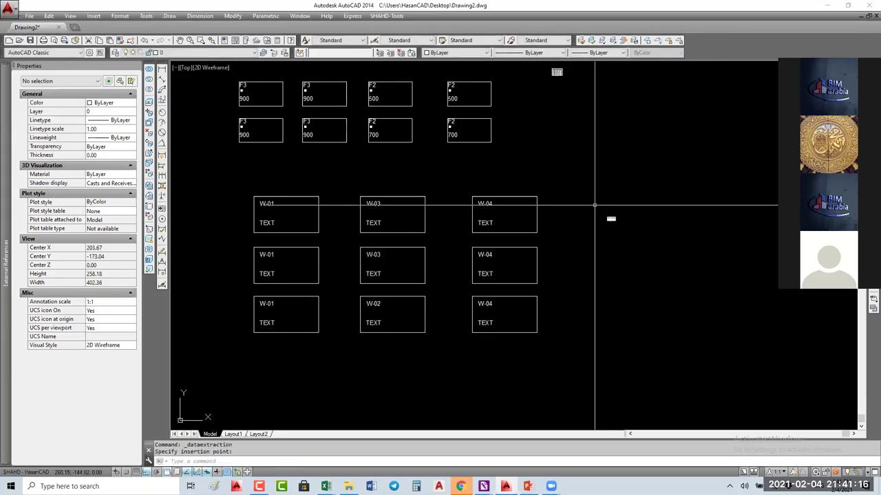
scroll(615, 210, up, 15)
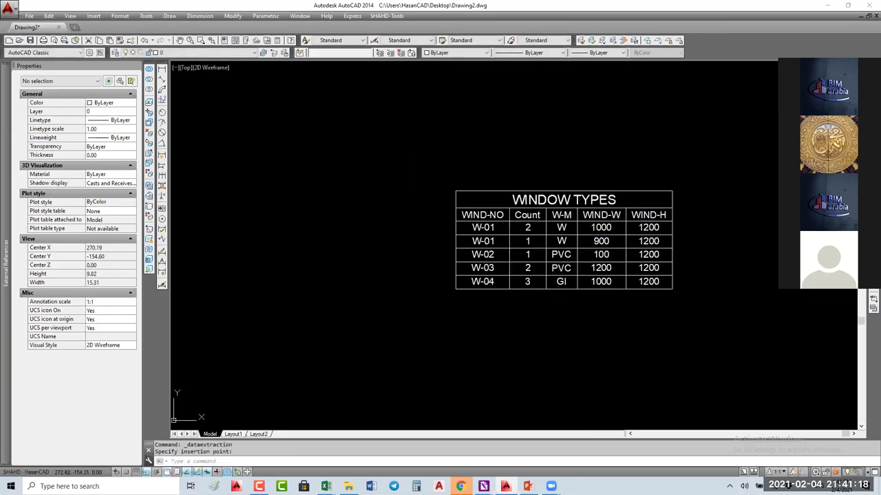
middle_drag(615, 223, 443, 208)
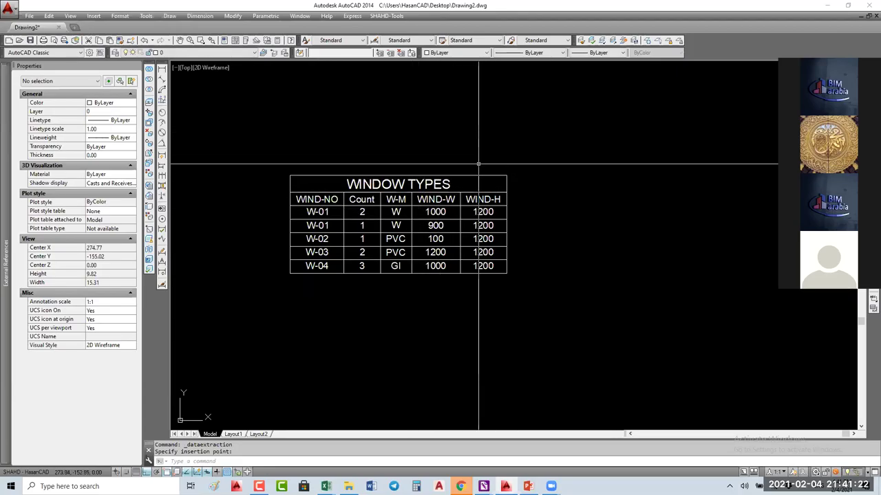
scroll(600, 191, down, 10)
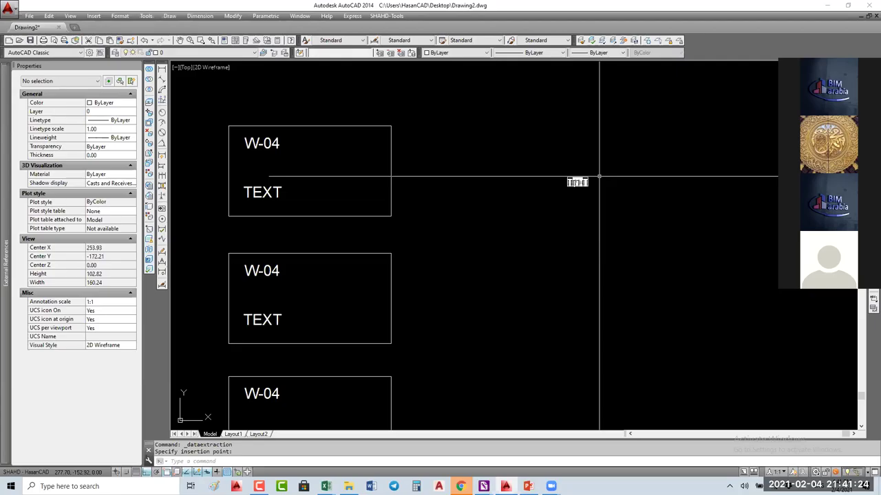
- Select the nine window tag blocks, start MOVE, then cancel it
click(530, 295)
click(379, 206)
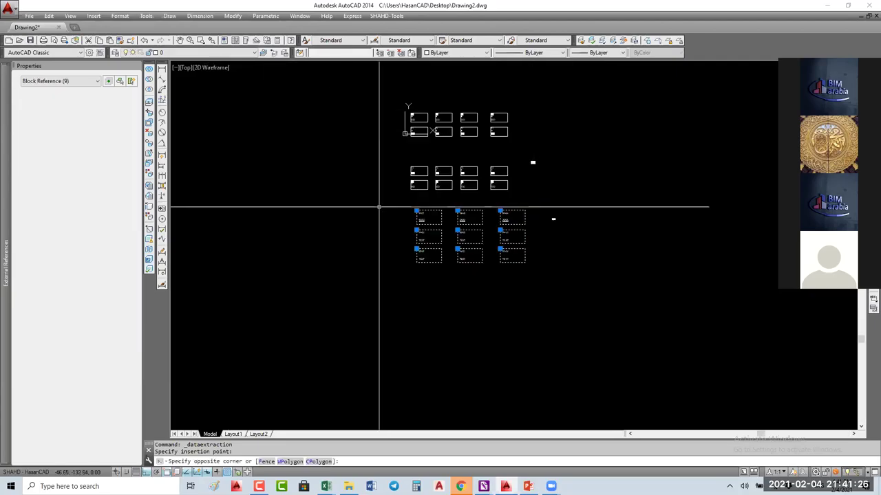
text(m)
key(space)
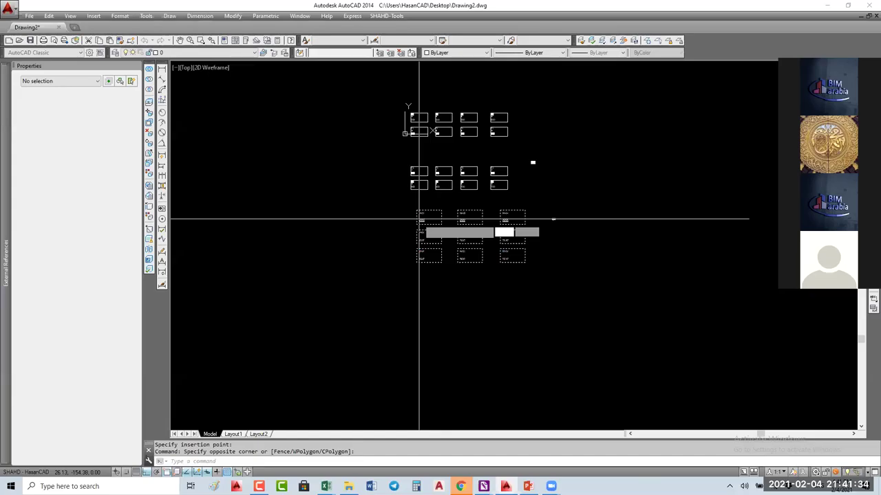
key(Escape)
scroll(479, 250, down, 5)
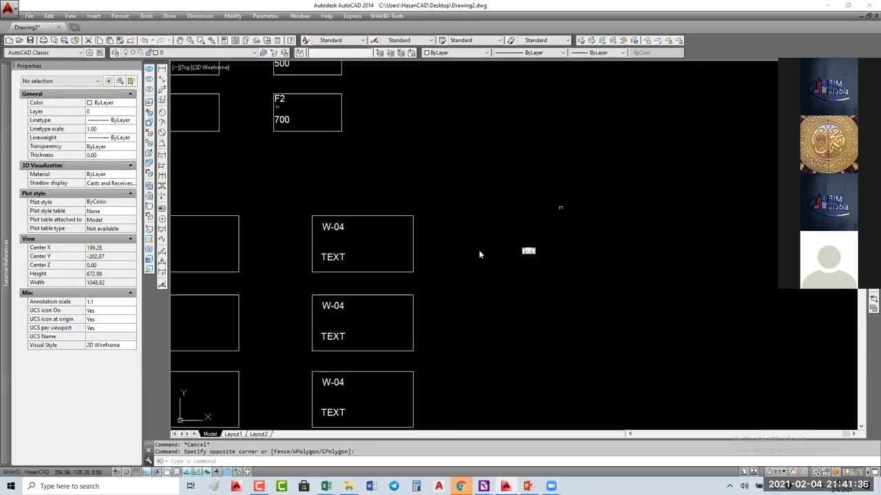
scroll(479, 255, up, 5)
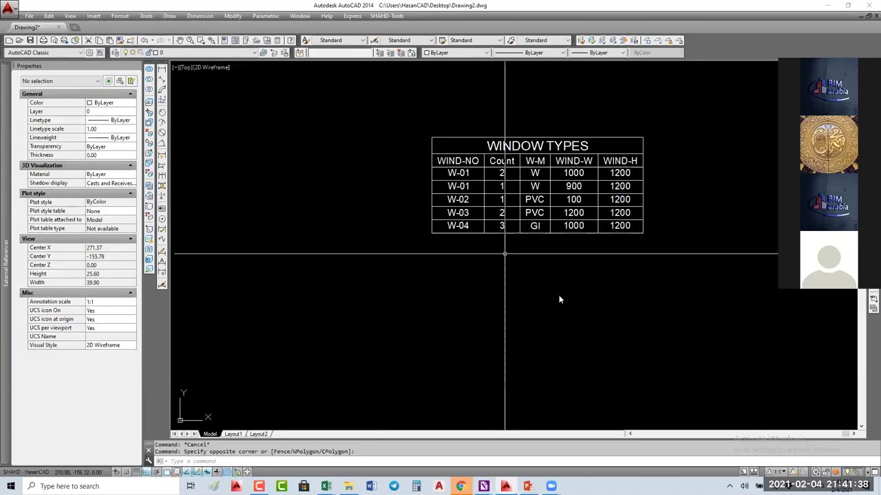
- Update the WINDOW TYPES table's data links so counts read 4, 2, 2, 4, 6
click(582, 365)
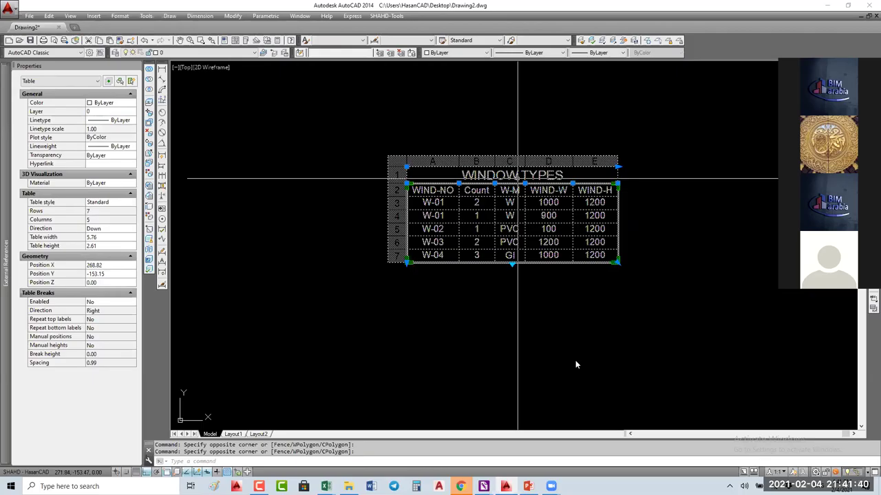
right_click(577, 365)
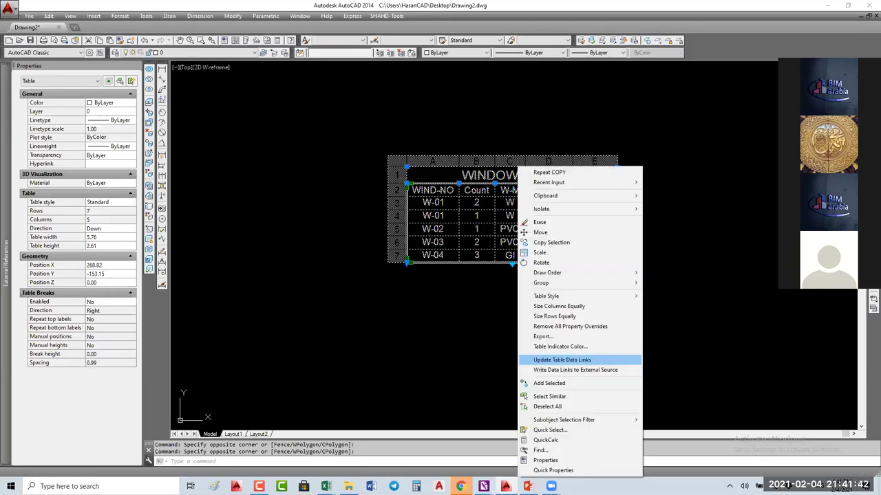
click(562, 359)
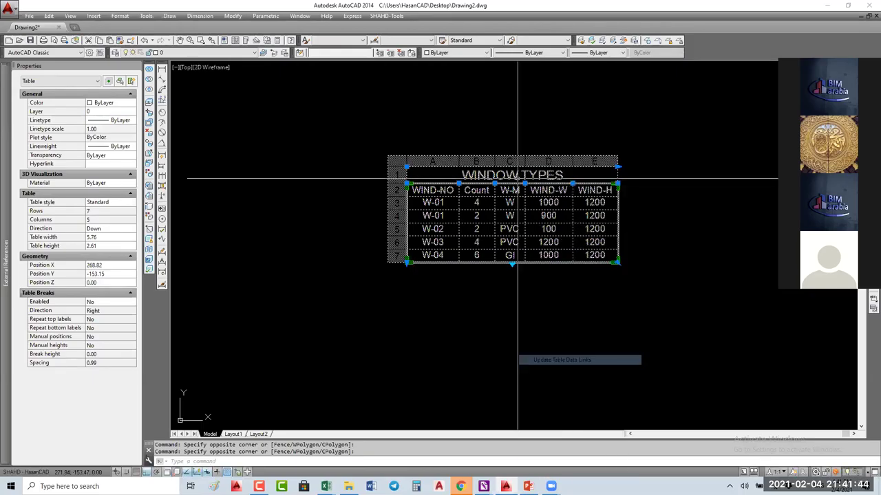
click(492, 270)
key(Return)
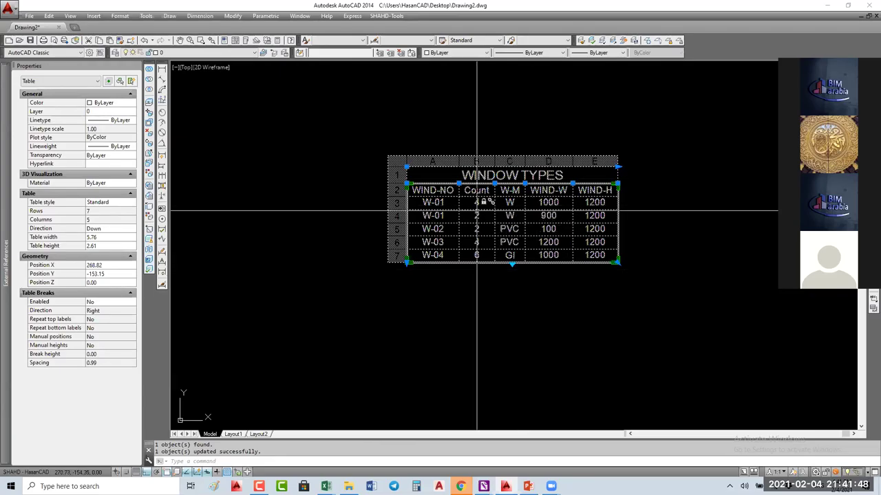
mouse_move(483, 194)
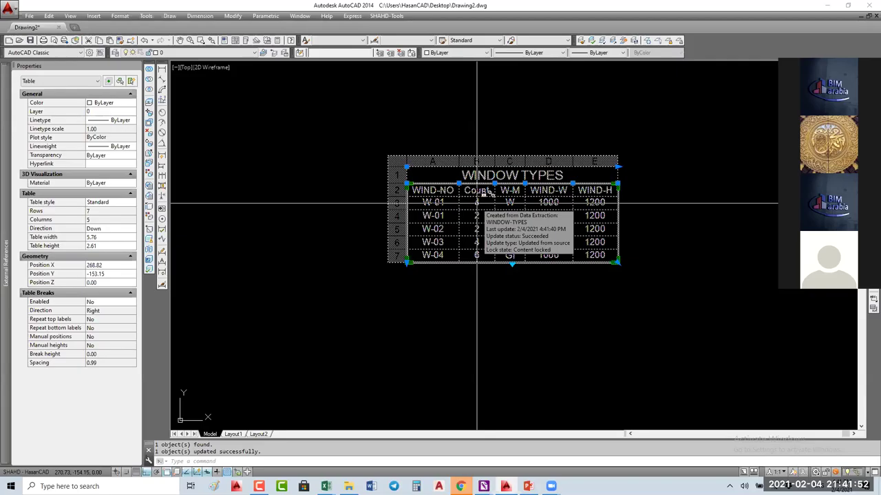
key(Escape)
key(Escape)
scroll(477, 203, down, 5)
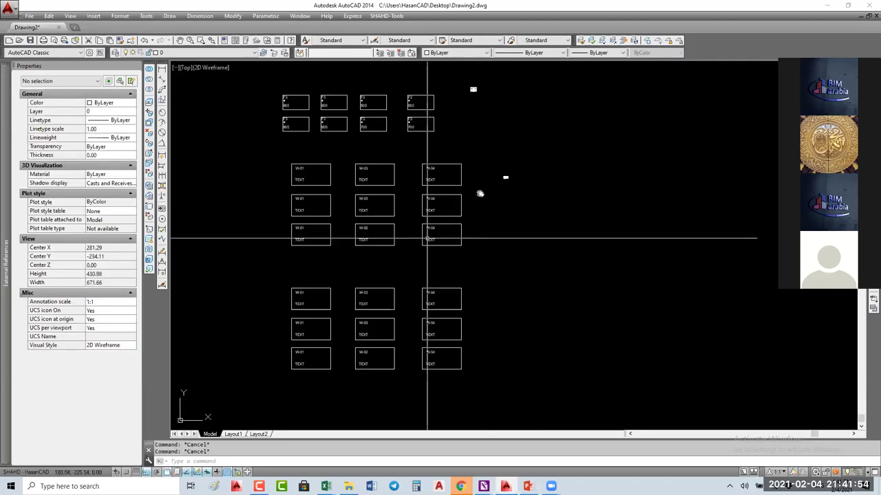
- Set WIND-W to 1400 on six selected window tags
middle_drag(480, 193, 543, 148)
click(567, 238)
click(218, 302)
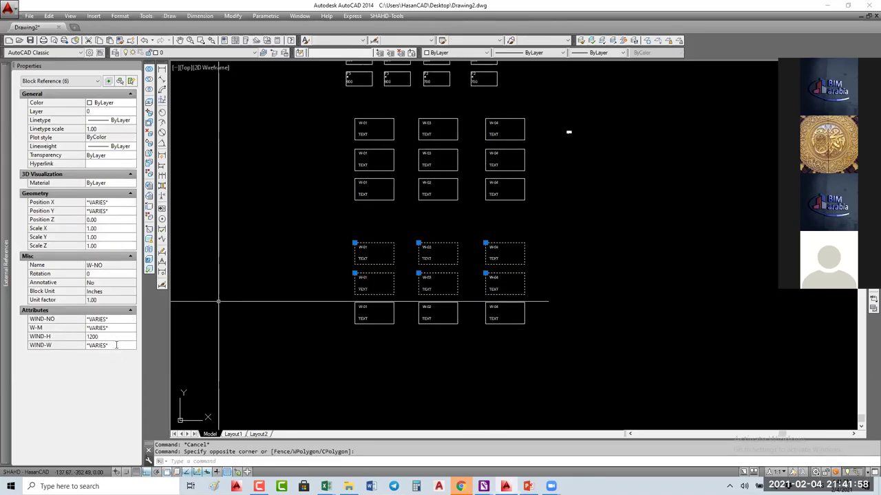
click(117, 346)
text(1400)
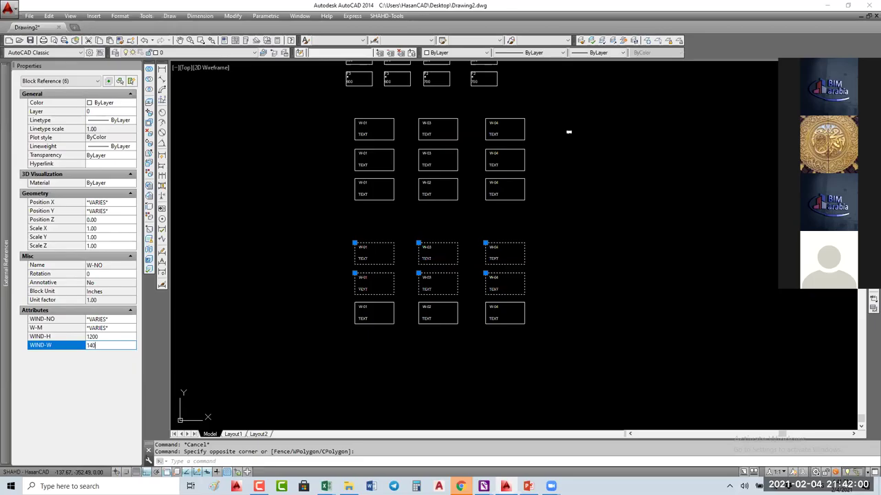
key(Return)
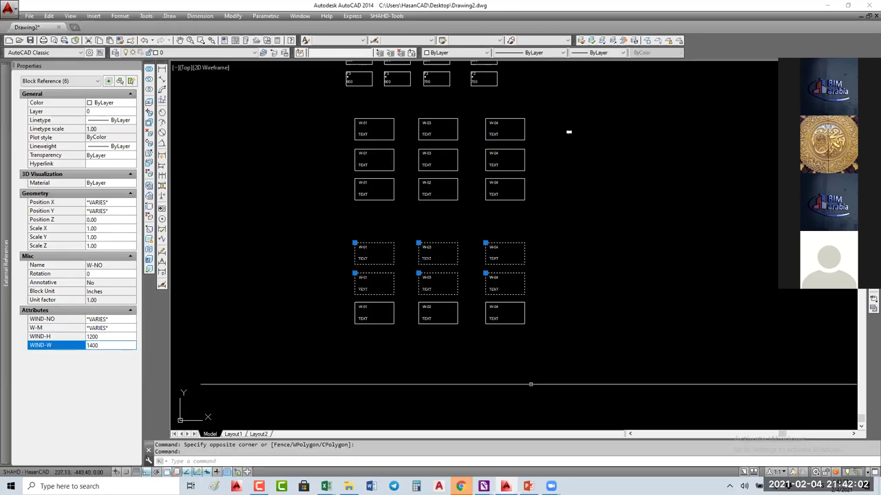
key(Escape)
key(Escape)
- Edit the W-M material of the three bottom-row tags, entering PV
click(531, 384)
click(256, 314)
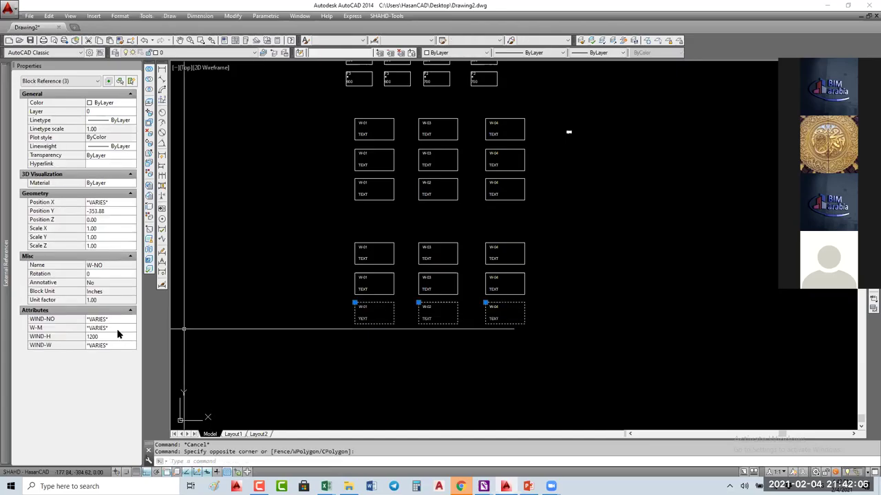
click(113, 328)
text(PV)
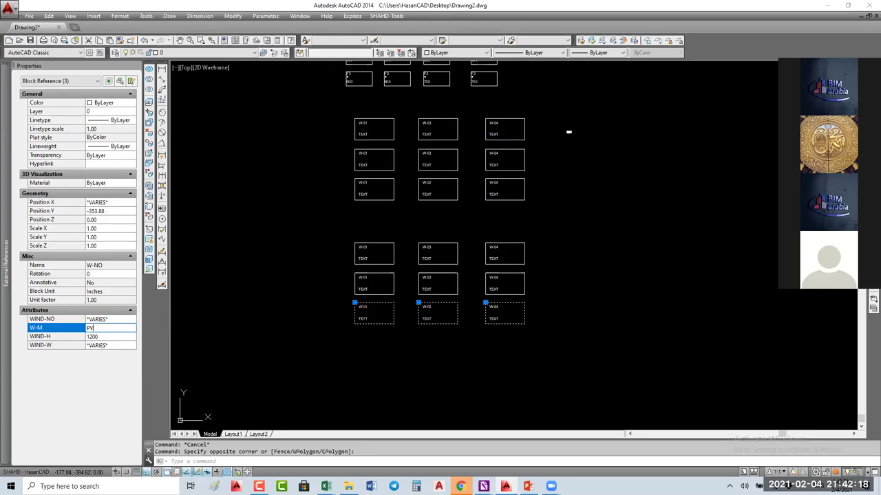
key(Escape)
scroll(565, 132, up, 6)
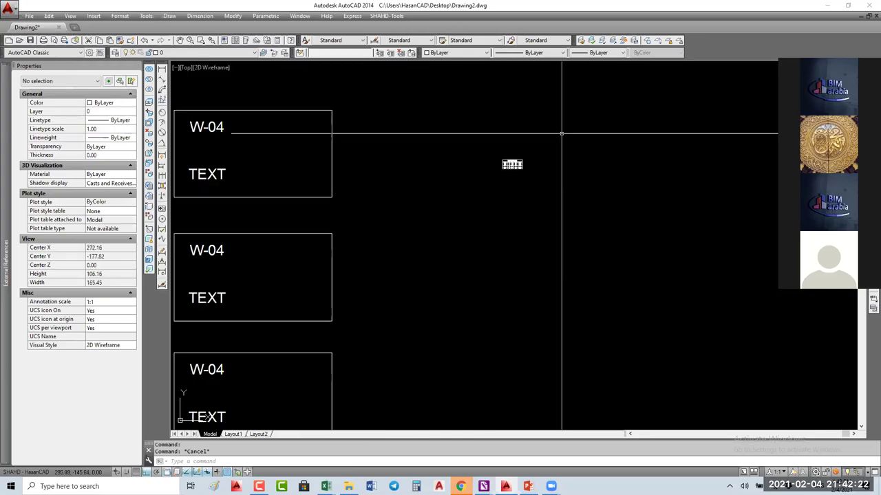
scroll(515, 161, up, 3)
scroll(521, 155, down, 8)
click(386, 317)
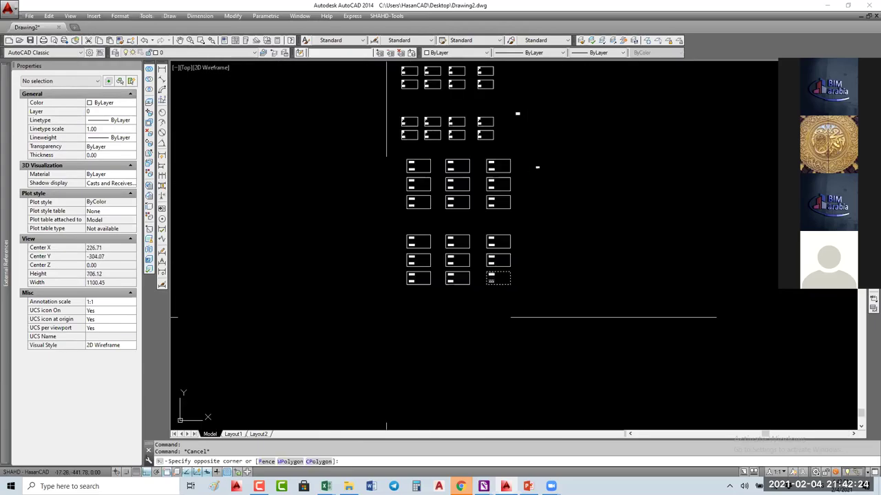
click(386, 317)
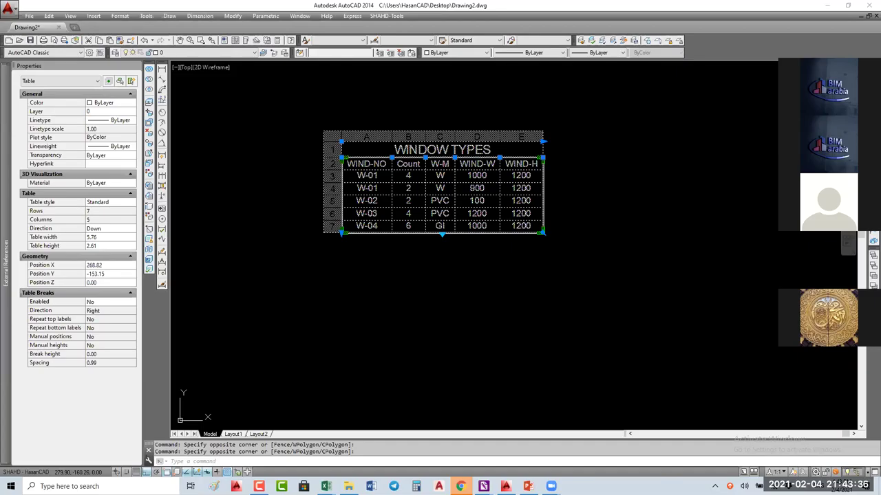
scroll(588, 201, down, 5)
scroll(590, 201, down, 3)
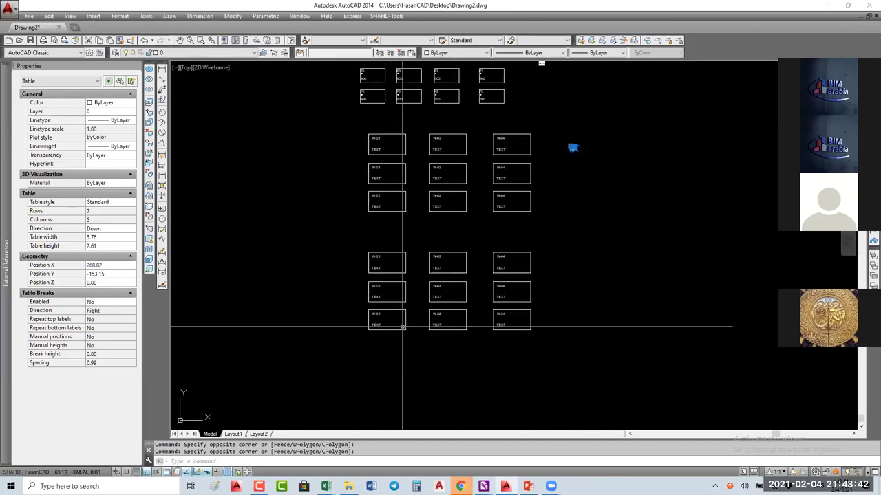
click(547, 172)
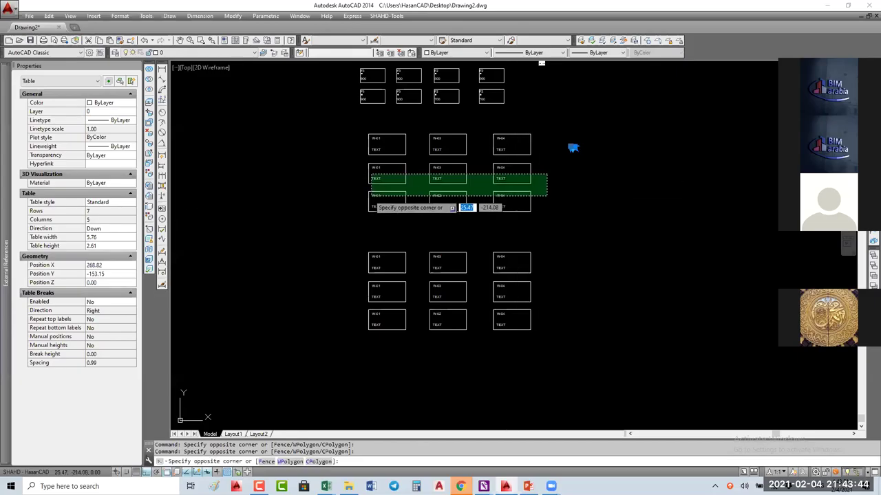
- Give the four middle-group window tags a WIND-W value of 1300 in Properties
click(370, 211)
key(Escape)
key(Escape)
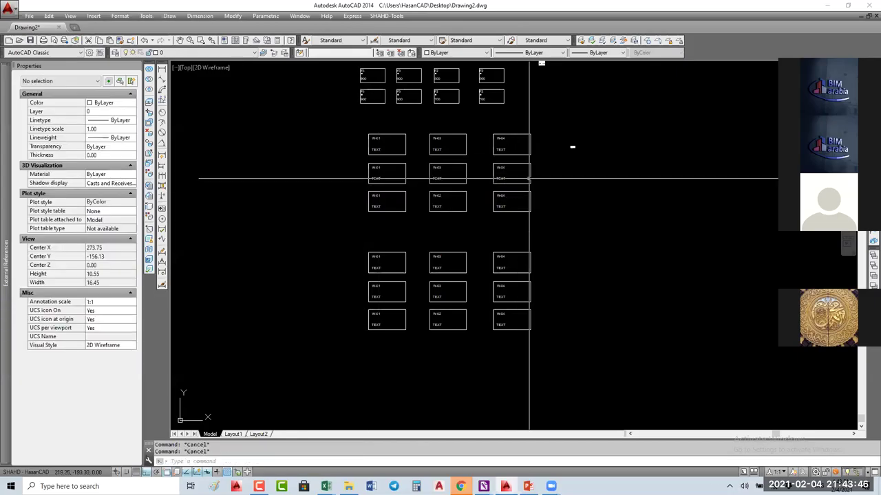
click(542, 180)
click(462, 205)
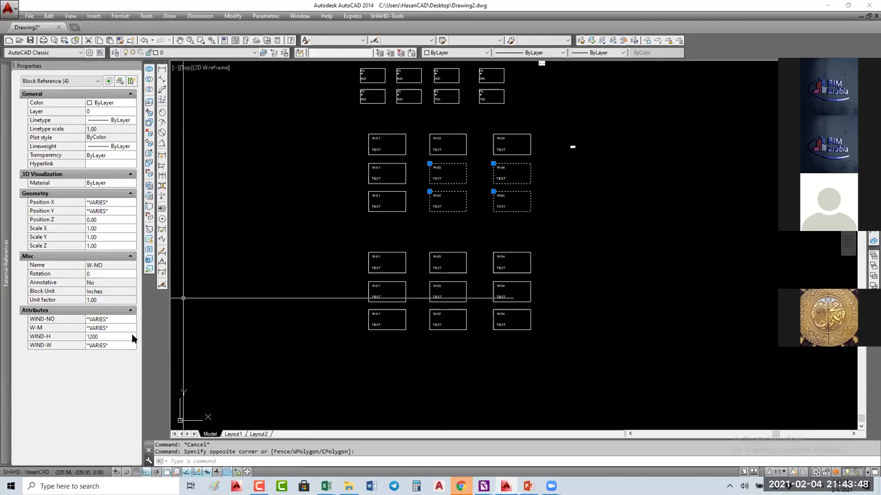
click(115, 336)
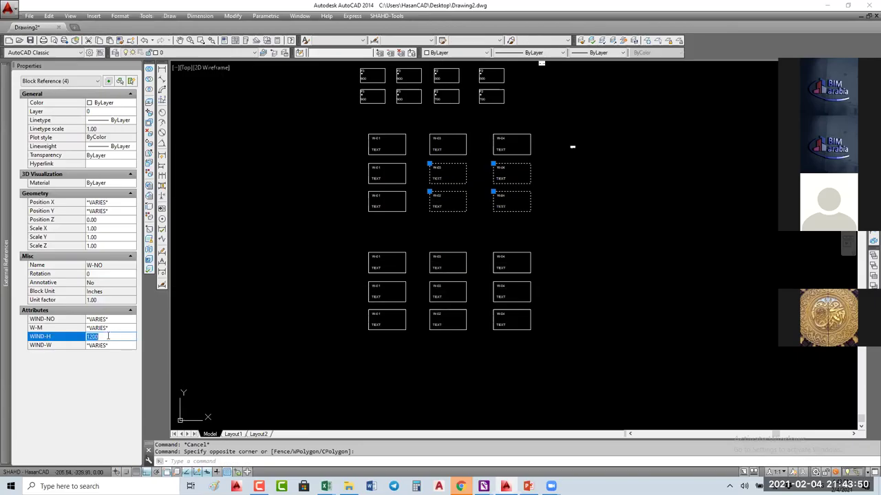
click(115, 345)
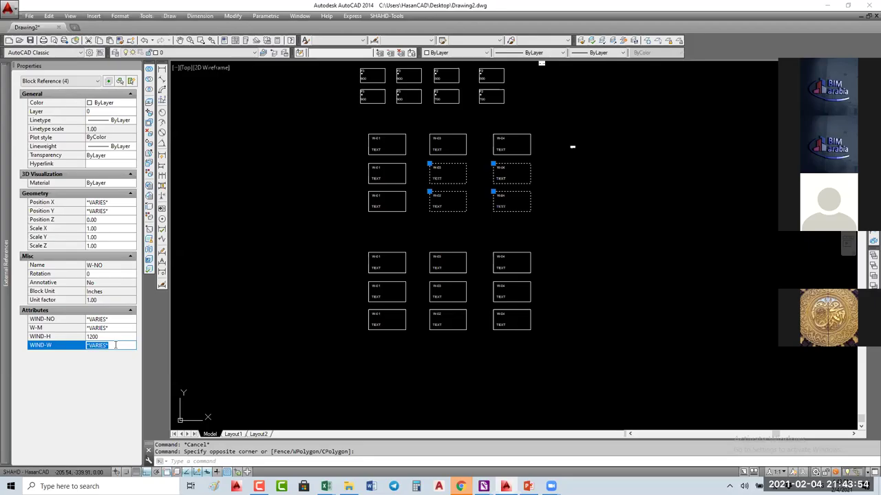
text(1300)
key(Return)
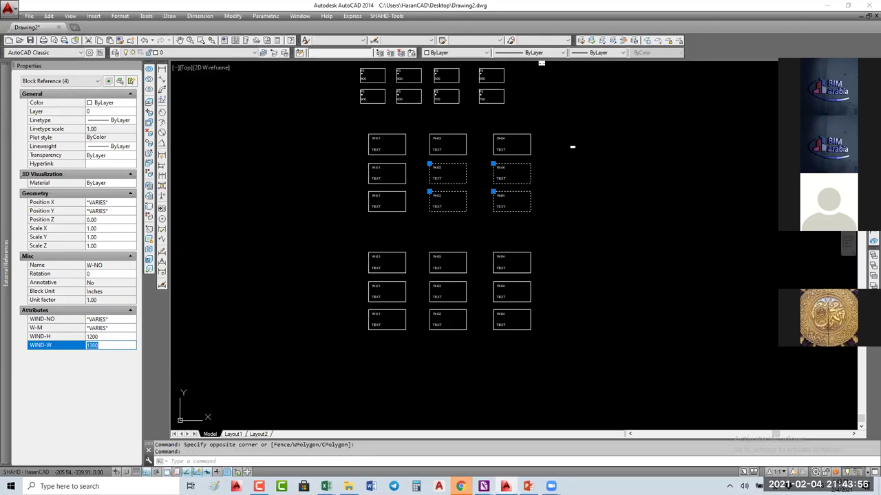
key(Escape)
key(Escape)
- Update the WINDOW TYPES table's data link so it lists 13 width and material rows
scroll(578, 146, up, 5)
scroll(550, 161, down, 10)
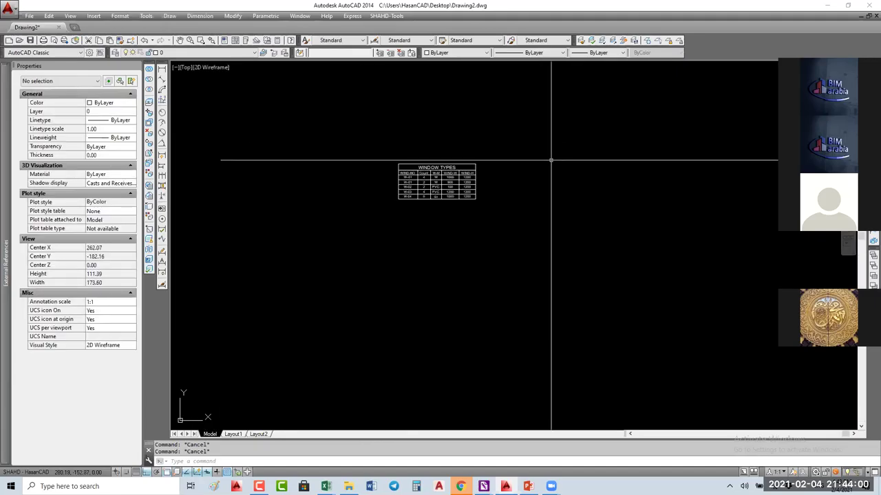
scroll(550, 160, up, 3)
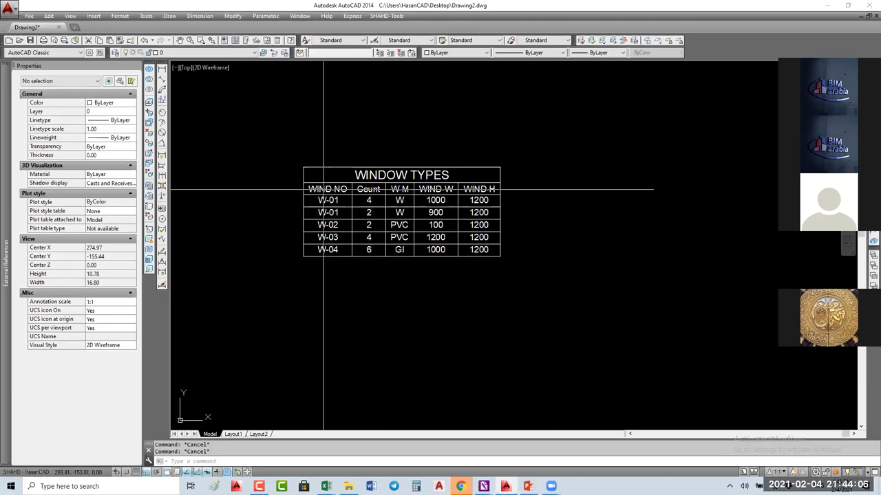
click(503, 152)
click(467, 184)
right_click(461, 183)
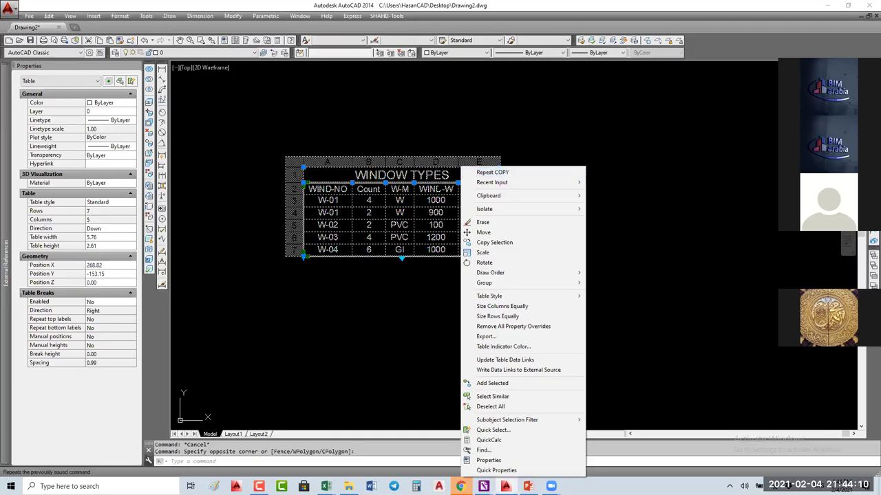
key(Escape)
right_click(439, 181)
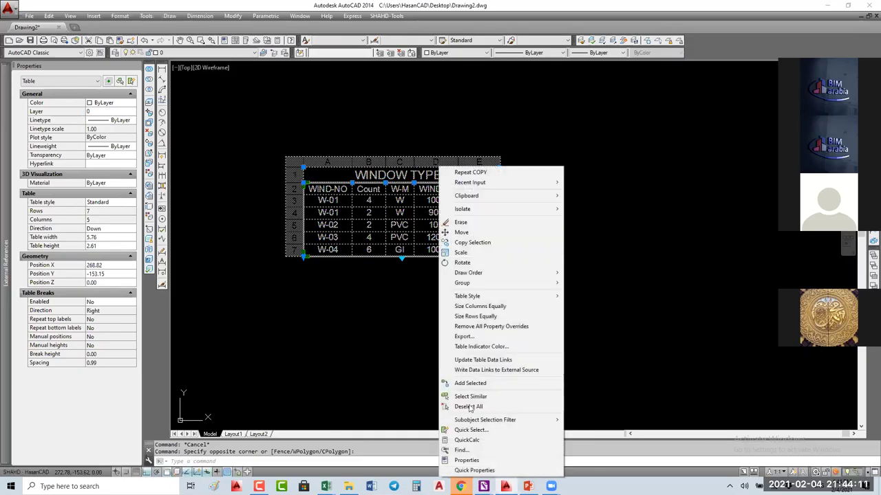
click(483, 360)
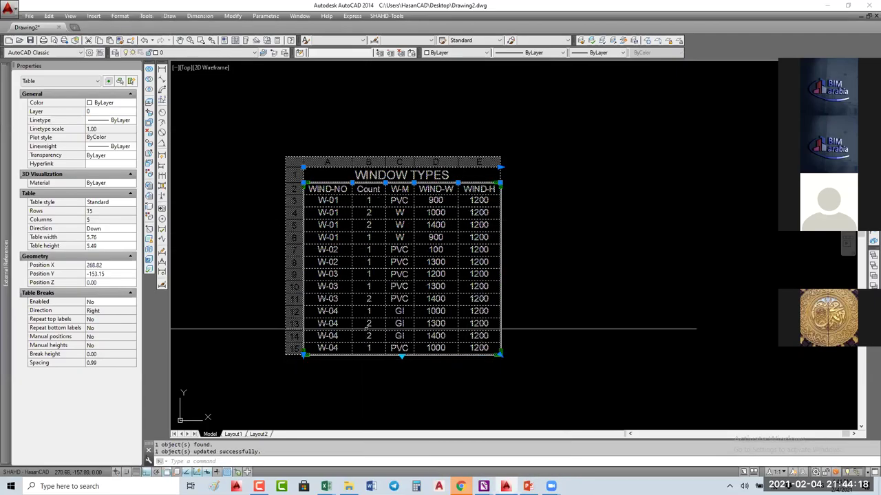
key(Escape)
key(Escape)
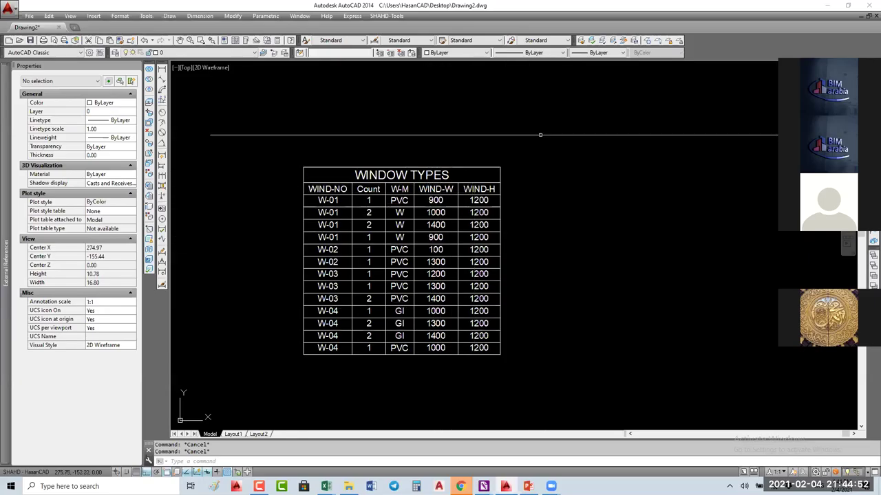
scroll(527, 150, down, 3)
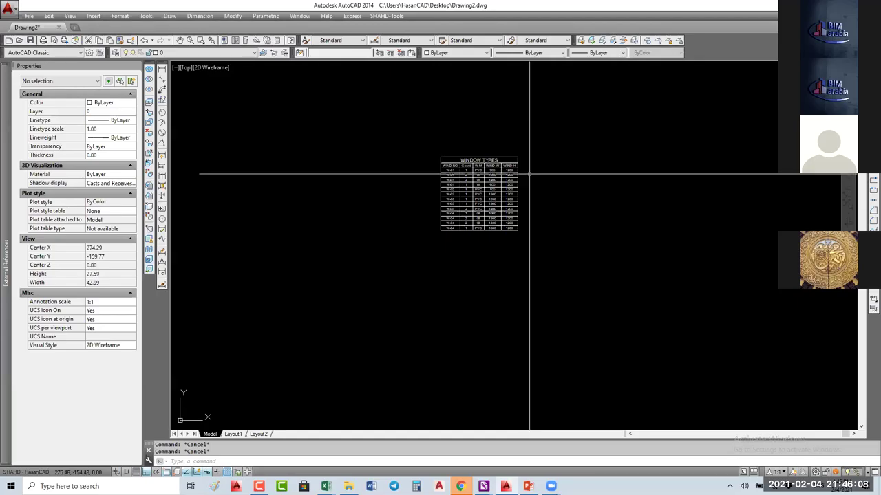
scroll(519, 199, down, 10)
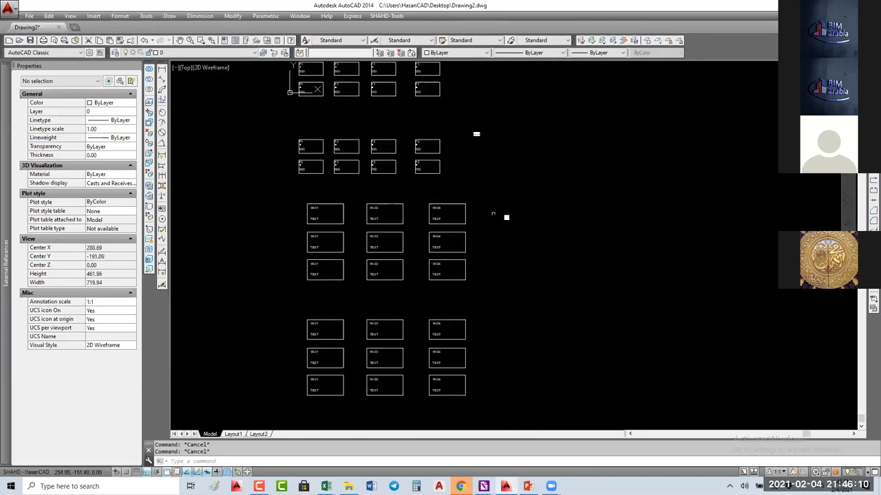
scroll(491, 197, up, 8)
scroll(475, 166, up, 3)
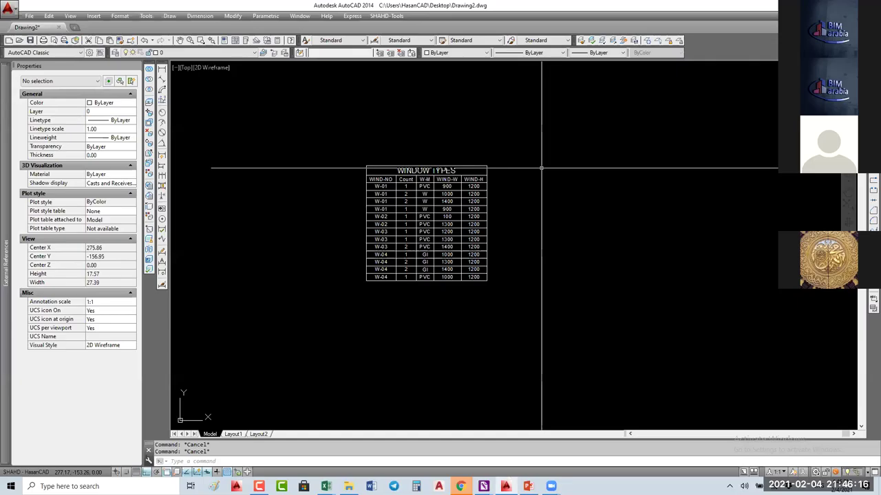
scroll(542, 167, down, 6)
scroll(385, 223, up, 6)
- Open the W-NO block in the Block Editor and delete its TEXT label
click(429, 193)
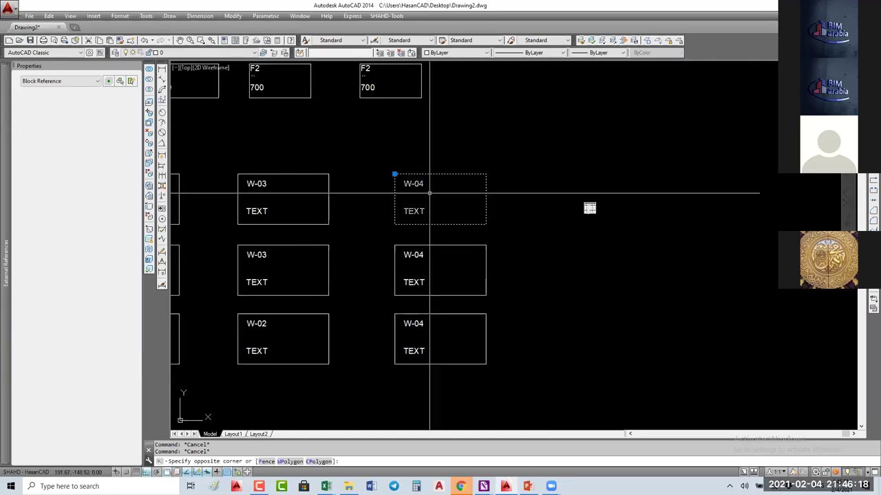
click(429, 193)
key(Escape)
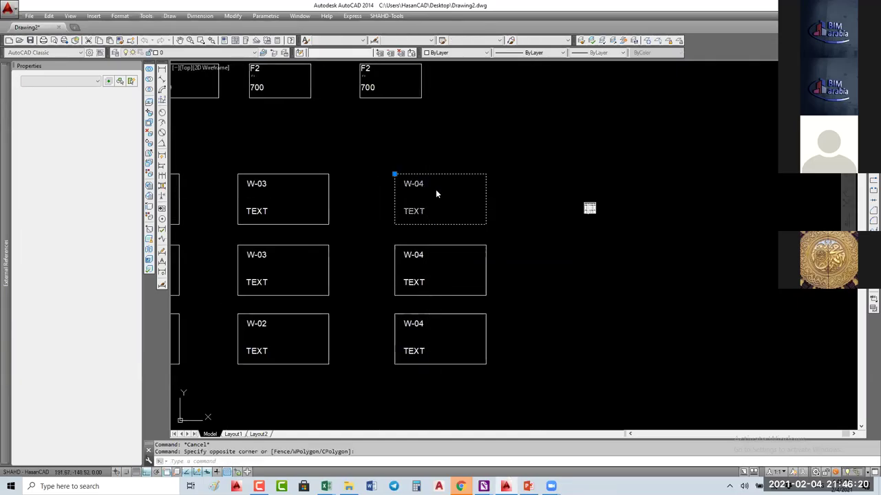
double_click(436, 194)
key(Return)
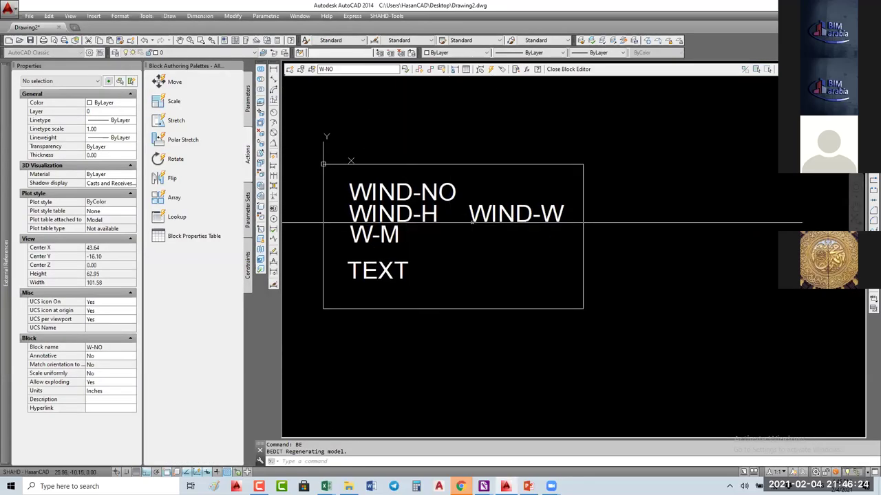
click(403, 271)
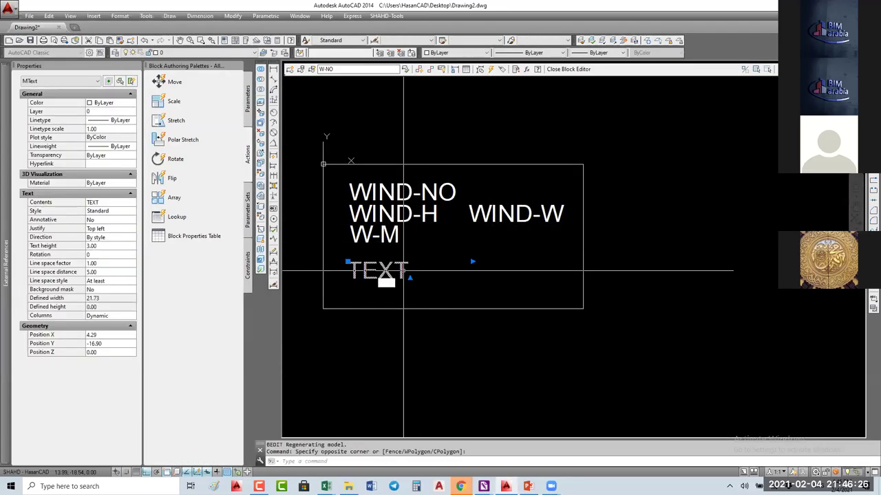
key(Delete)
- Move the WIND-H, WIND-W and W-M attributes lower in the block
click(485, 251)
click(385, 207)
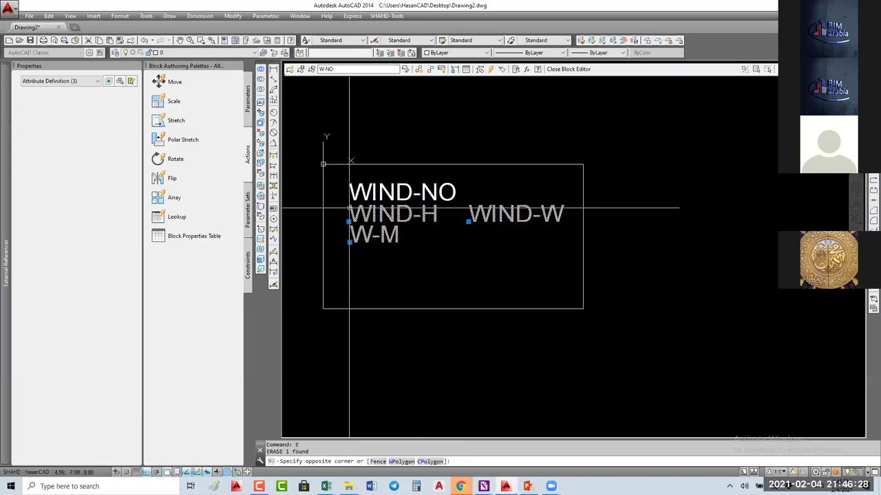
text(m)
key(Return)
click(436, 251)
key(Escape)
key(Return)
click(507, 250)
- Reposition the WIND-W attribute so it sits above WIND-H
click(498, 263)
key(Return)
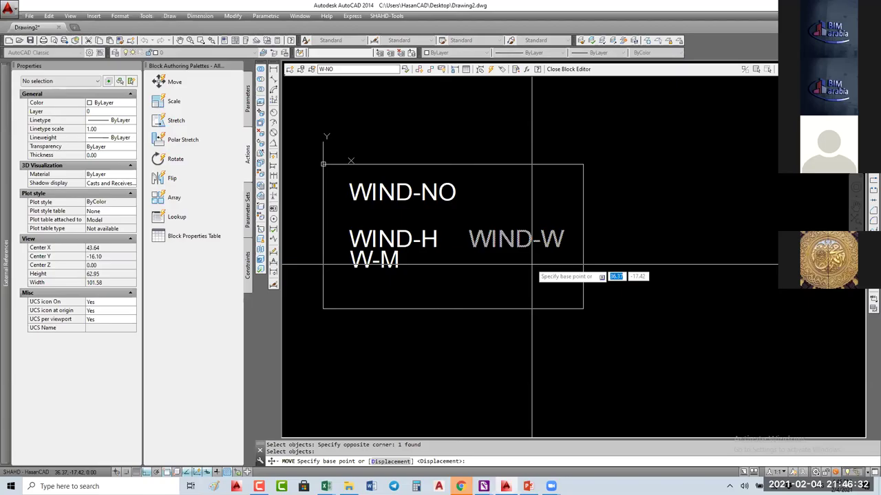
click(531, 264)
click(412, 264)
key(Return)
click(433, 241)
key(Return)
click(559, 275)
click(477, 256)
- Shrink the rectangle frame's bottom and right edges to fit around WIND-NO
click(503, 280)
click(472, 333)
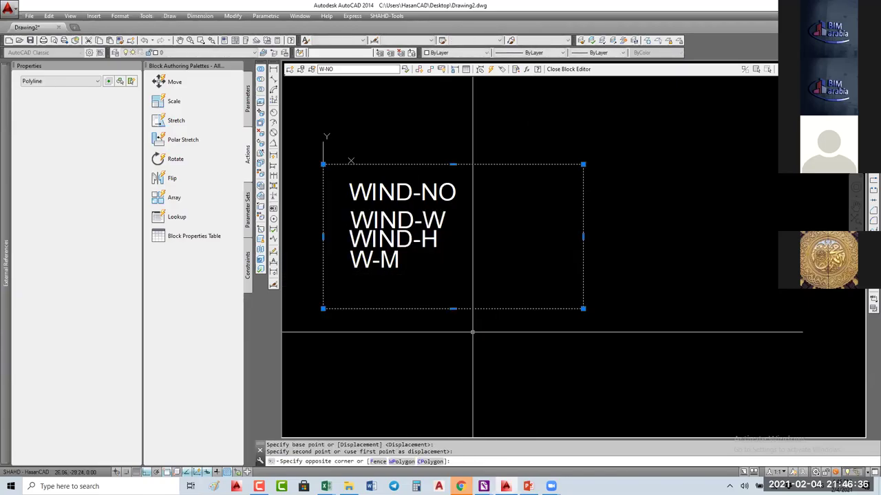
click(453, 308)
click(481, 210)
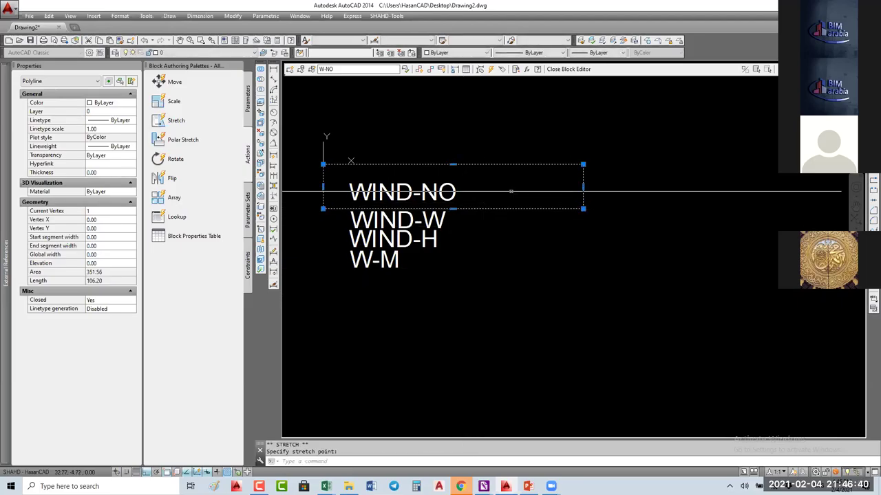
click(583, 186)
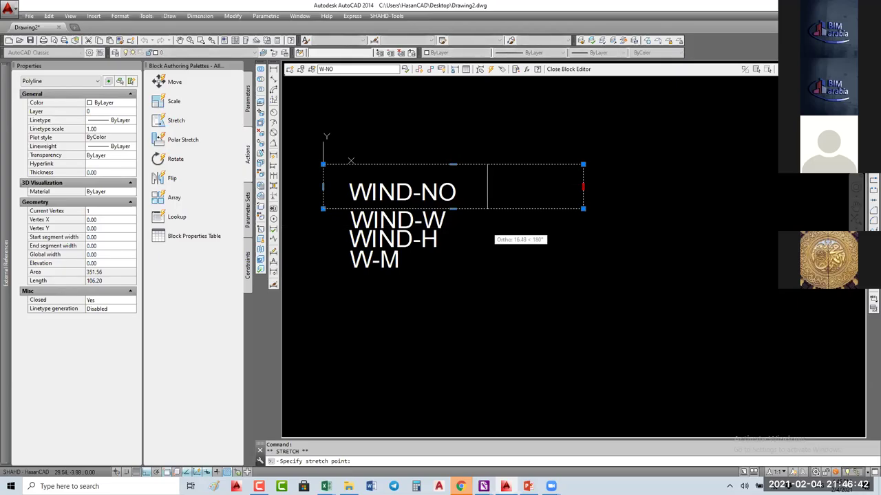
click(471, 191)
key(Escape)
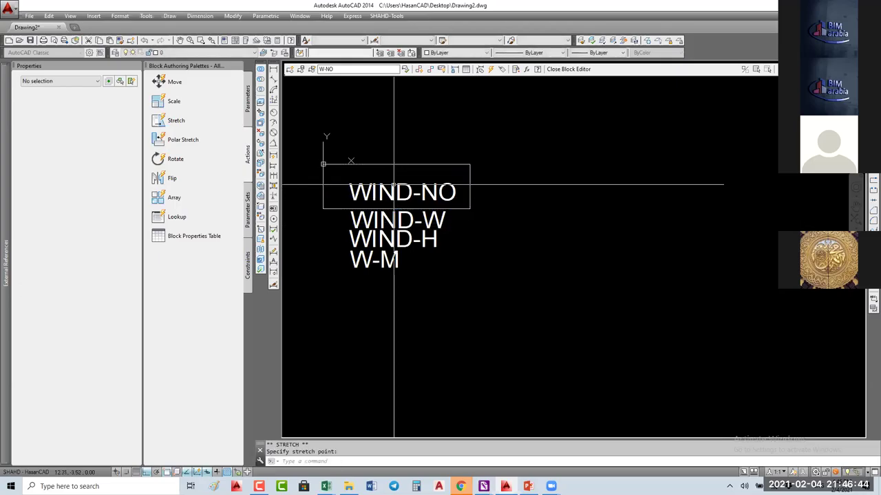
- Set the WIND-NO attribute's justification to Middle center
click(394, 185)
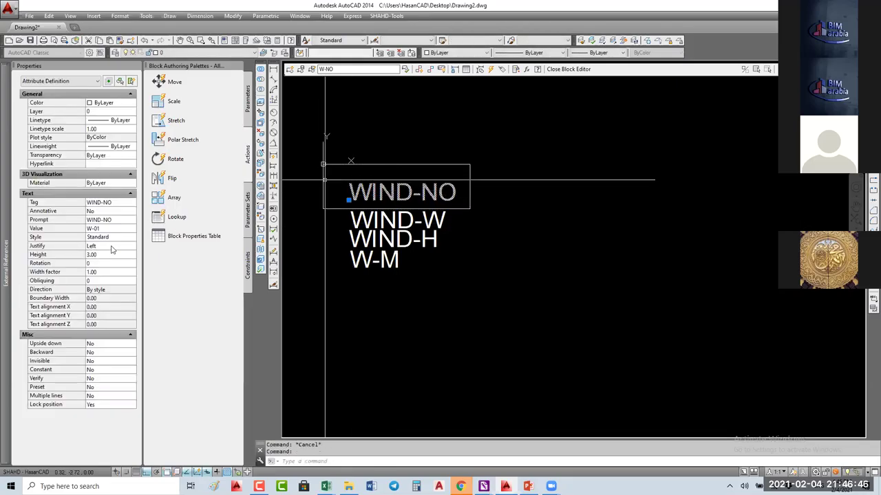
click(111, 247)
click(111, 246)
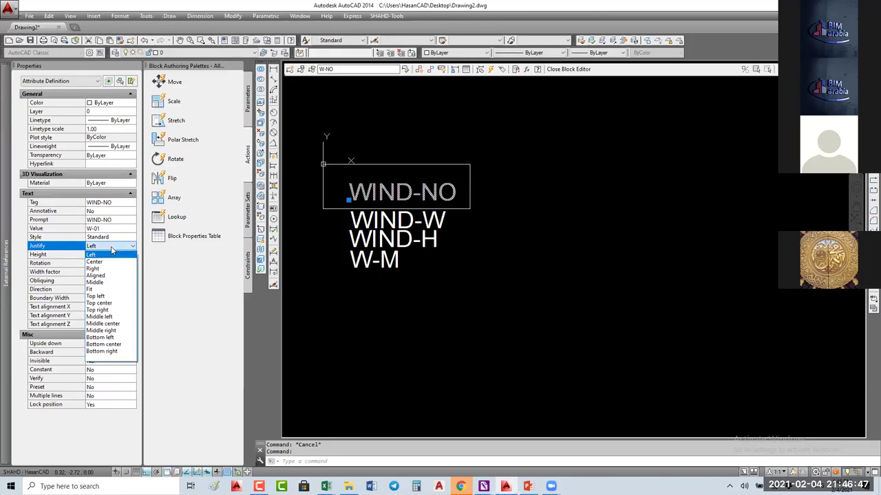
click(119, 323)
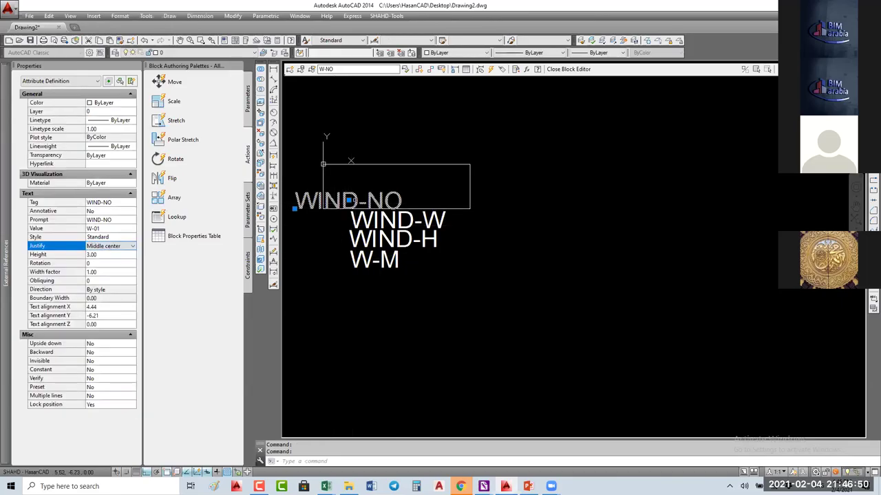
- Centre WIND-NO inside the frame using the midpoint between the frame corners
click(349, 201)
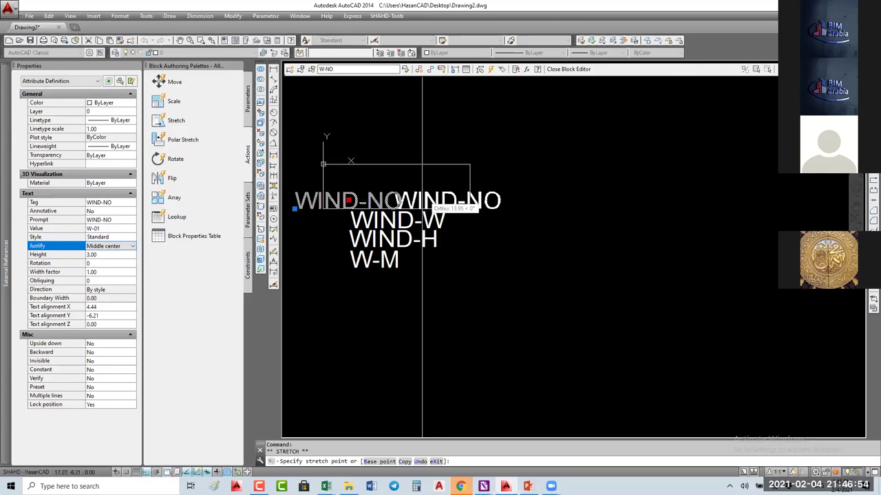
click(372, 200)
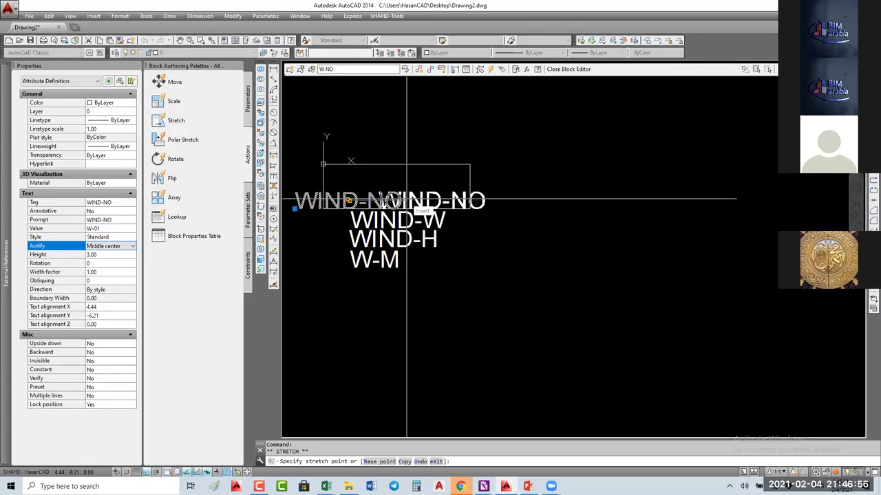
key(F8)
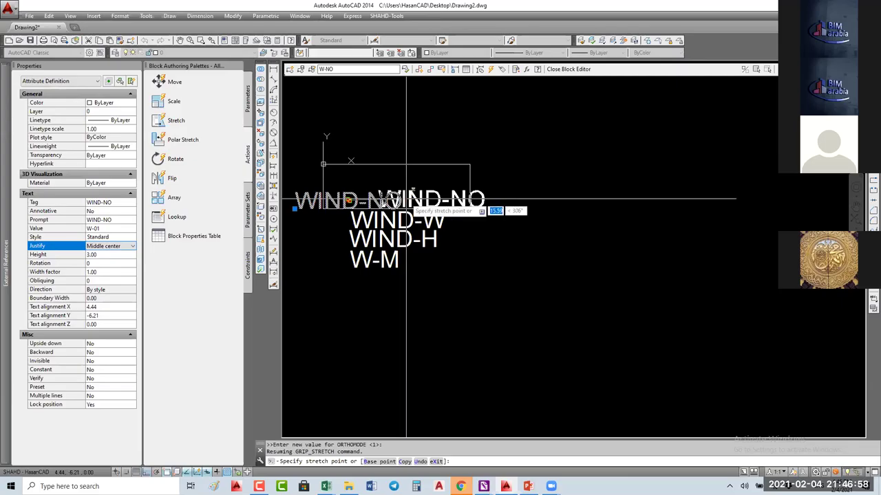
shift+right_click(406, 201)
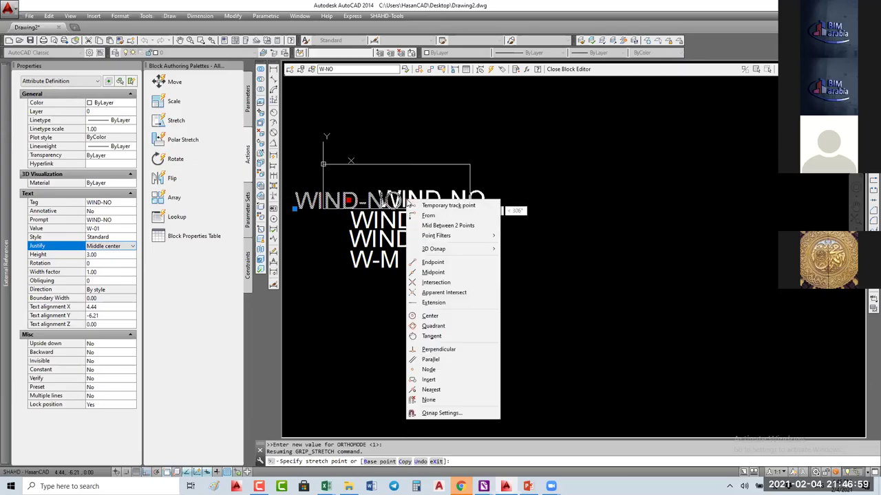
click(443, 227)
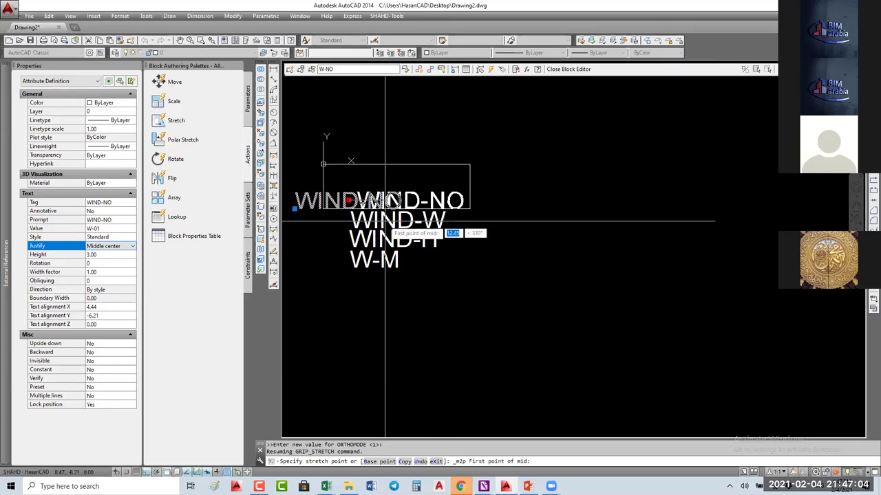
click(323, 164)
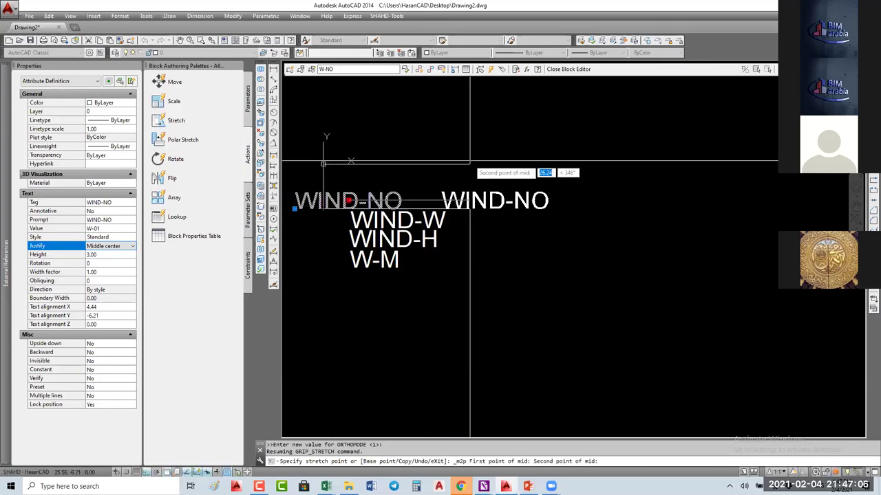
click(470, 165)
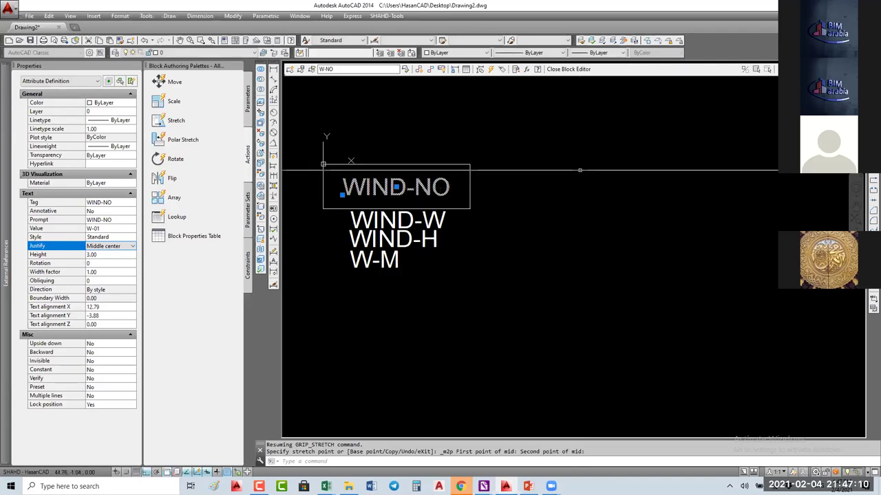
key(Escape)
- Close the Block Editor, saving the changes to W-NO
click(569, 69)
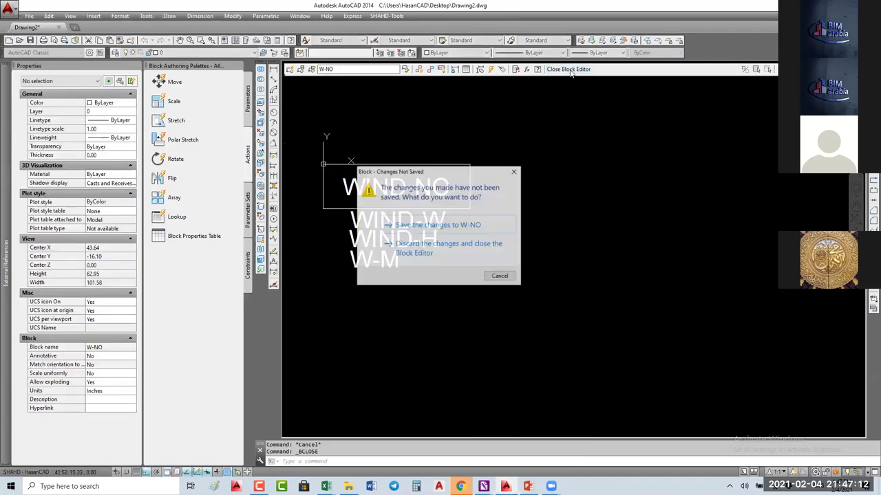
click(413, 227)
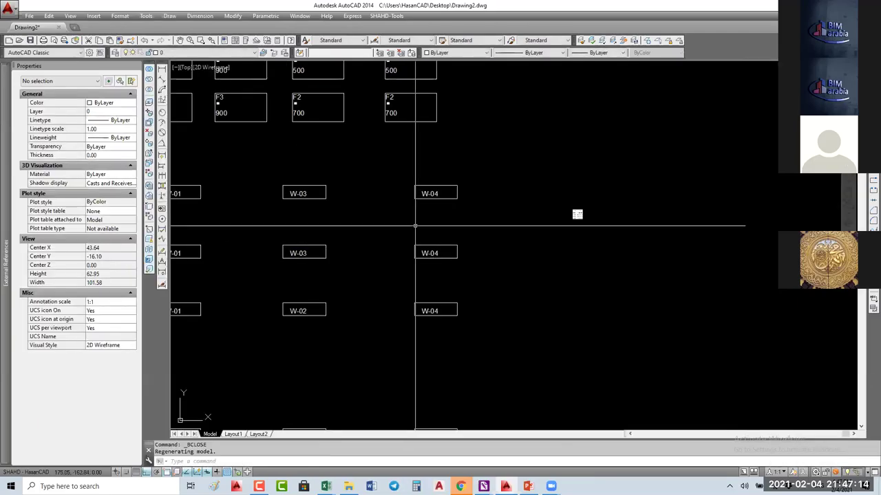
scroll(420, 188, down, 3)
scroll(481, 193, up, 5)
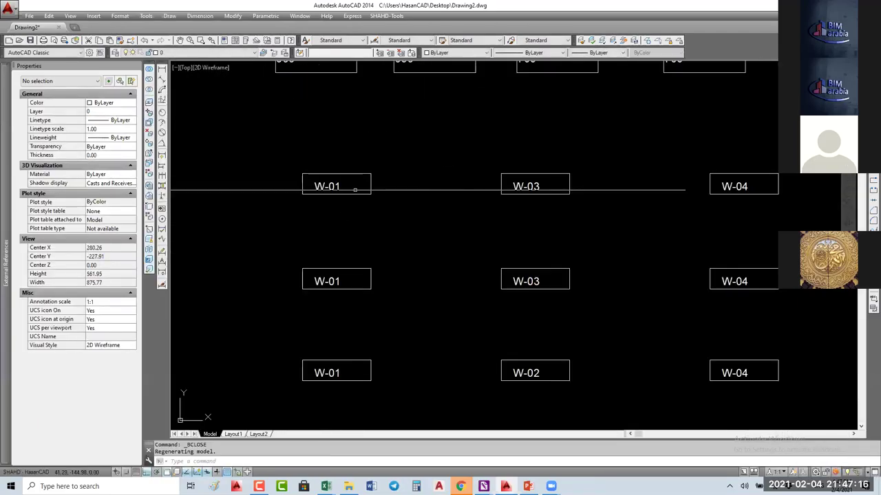
- Run ATTSYNC on a W-NO window tag to synchronise its attributes
text(ATT)
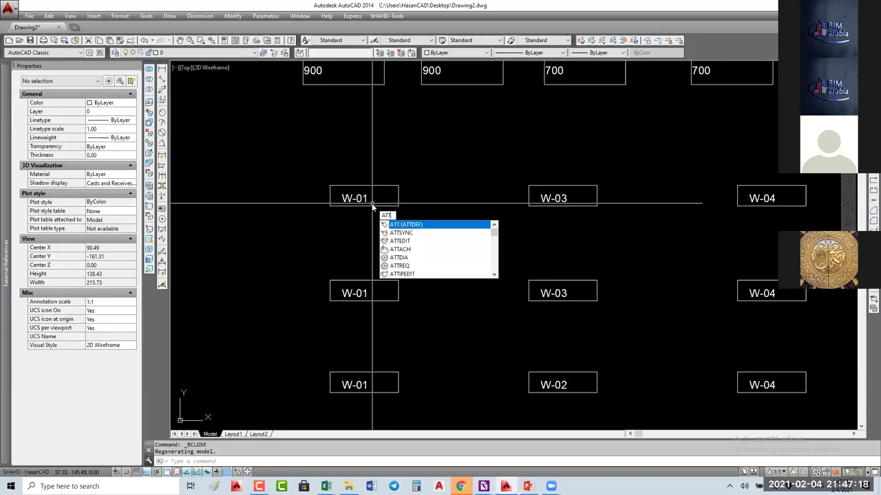
key(Down)
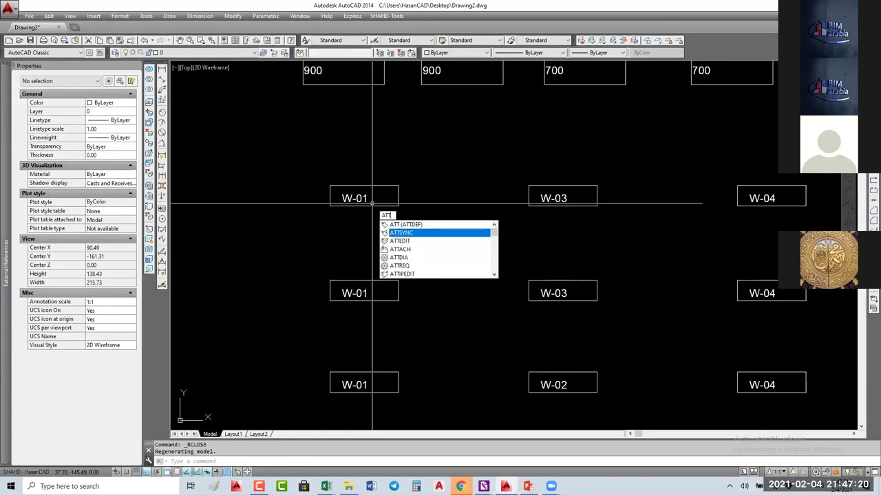
key(Return)
key(Return)
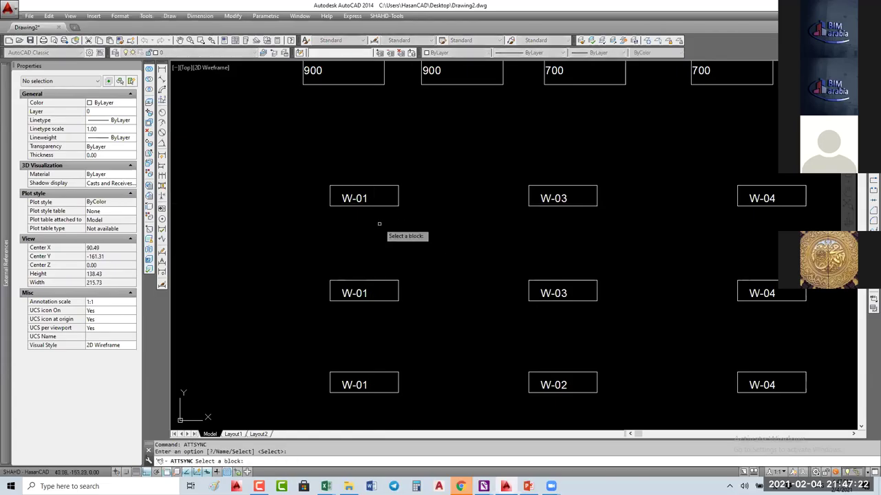
click(379, 205)
key(Return)
- Pan to the lower tag groups and select all window tags to check the result
scroll(379, 205, down, 4)
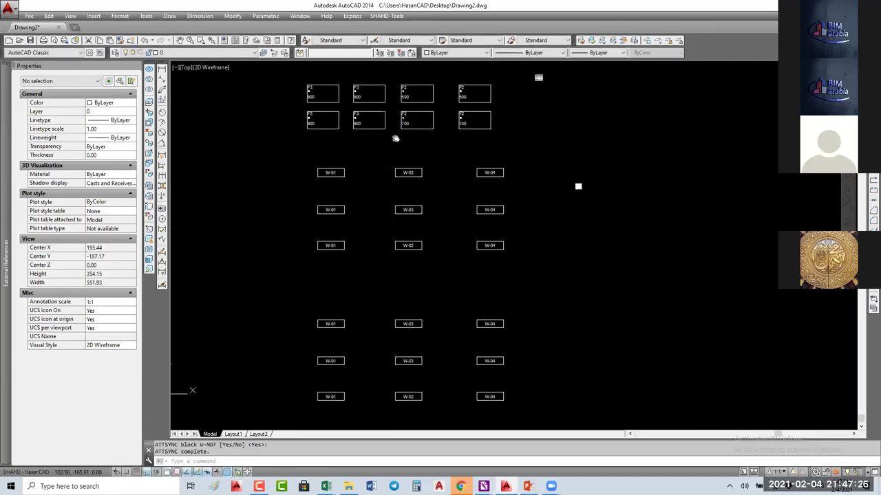
middle_drag(396, 139, 390, 78)
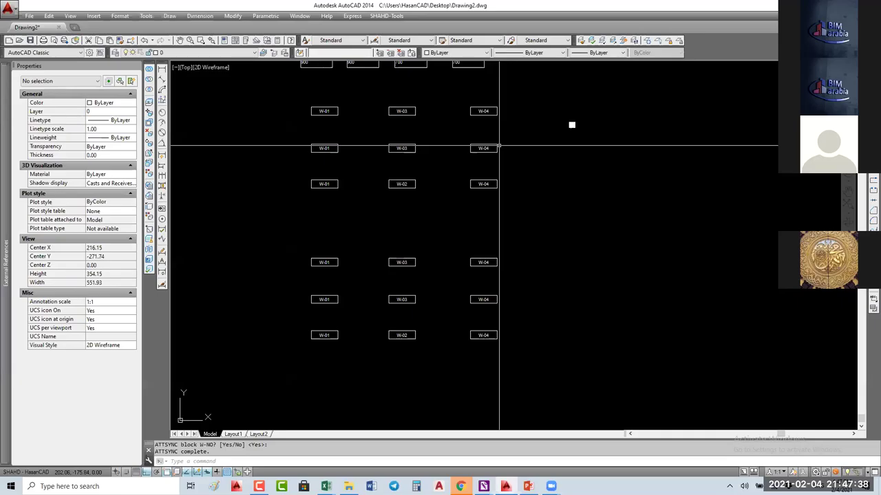
click(519, 101)
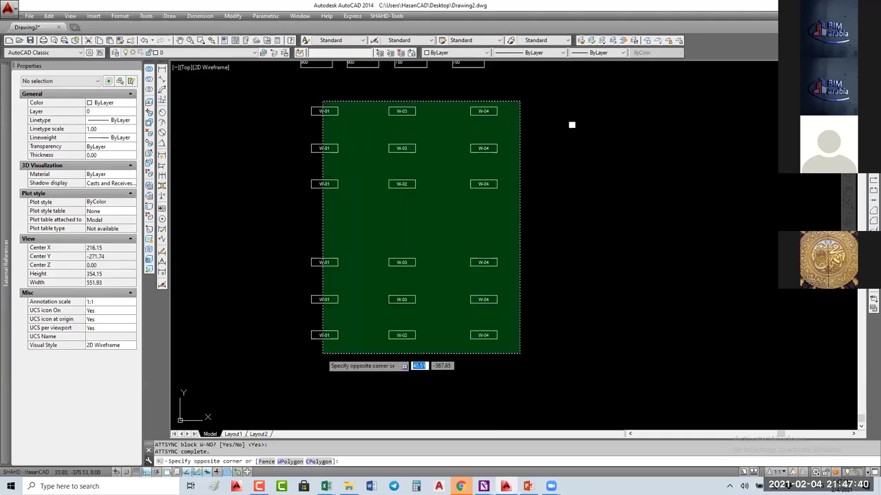
click(322, 353)
key(Escape)
key(Escape)
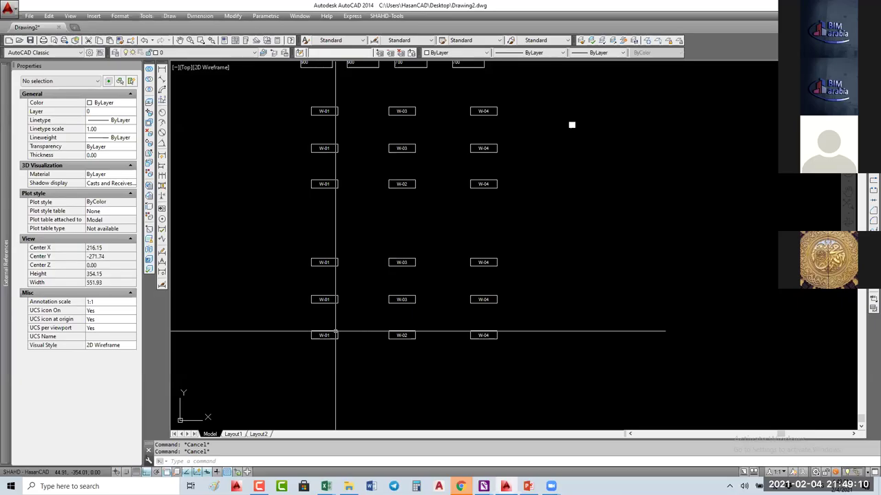
- Select the W-01 tag and start BE block editing with W-NO chosen
click(335, 333)
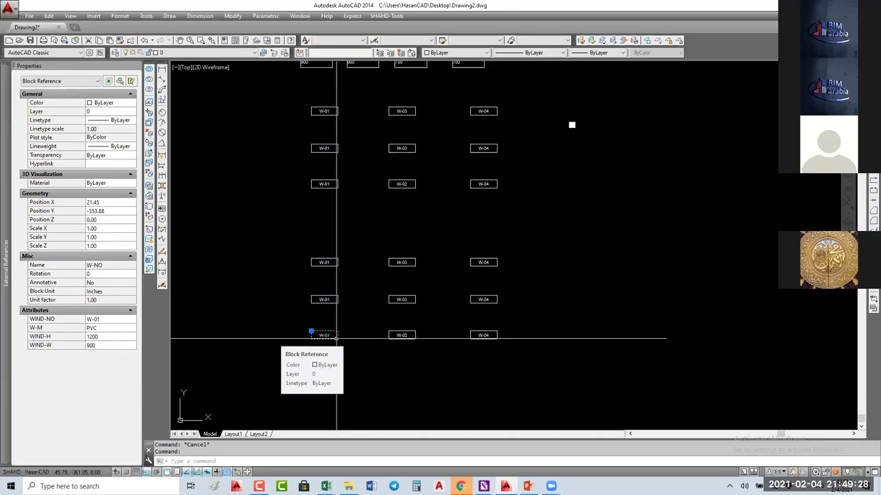
text(att)
key(Return)
text(be)
key(Return)
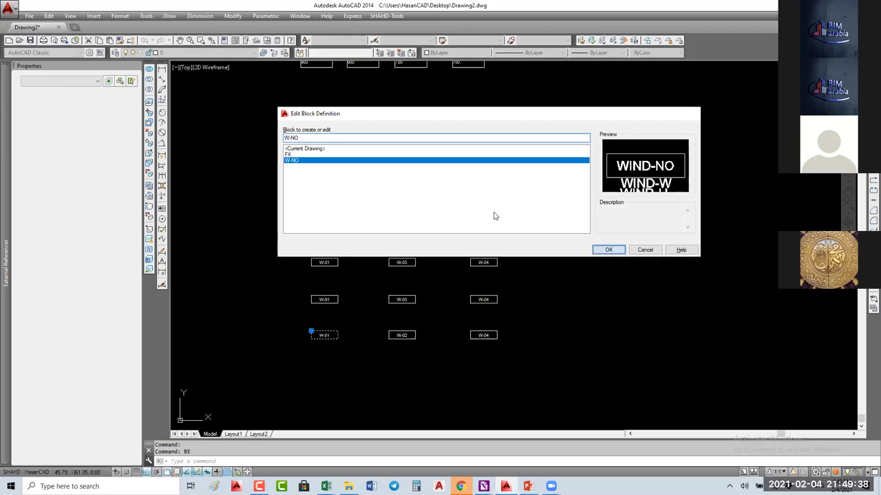
- Open W-NO in the Block Editor, browse its Parameters and Actions palettes, then close it and switch to PowerPoint
key(Return)
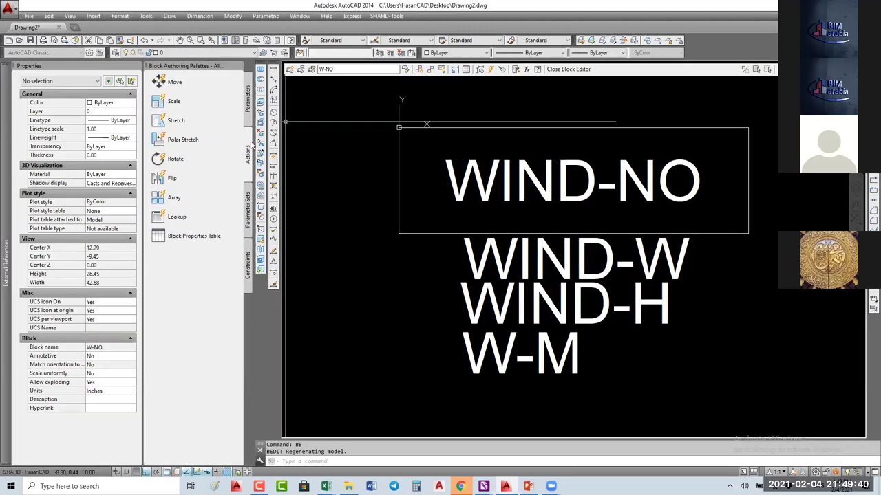
click(246, 105)
click(247, 137)
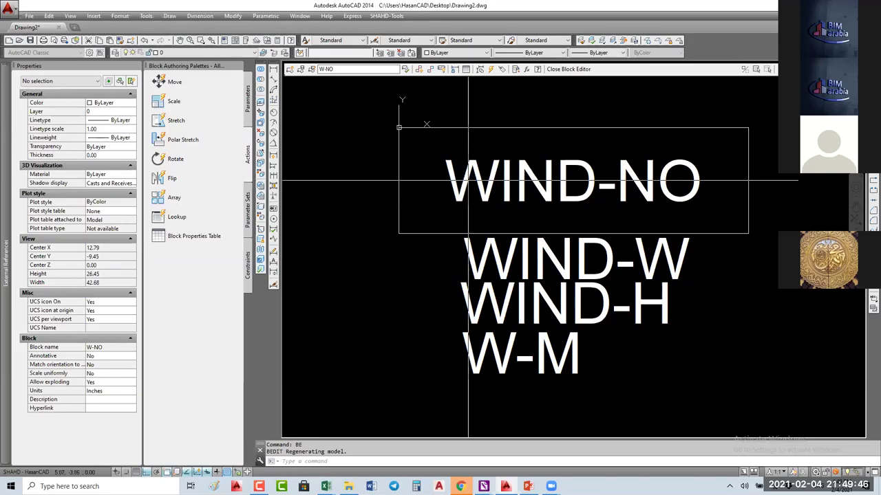
scroll(439, 178, down, 3)
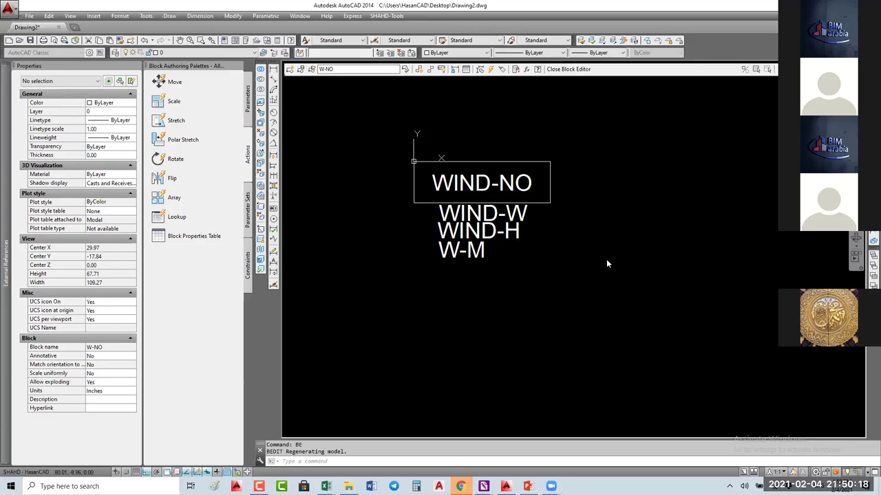
click(567, 269)
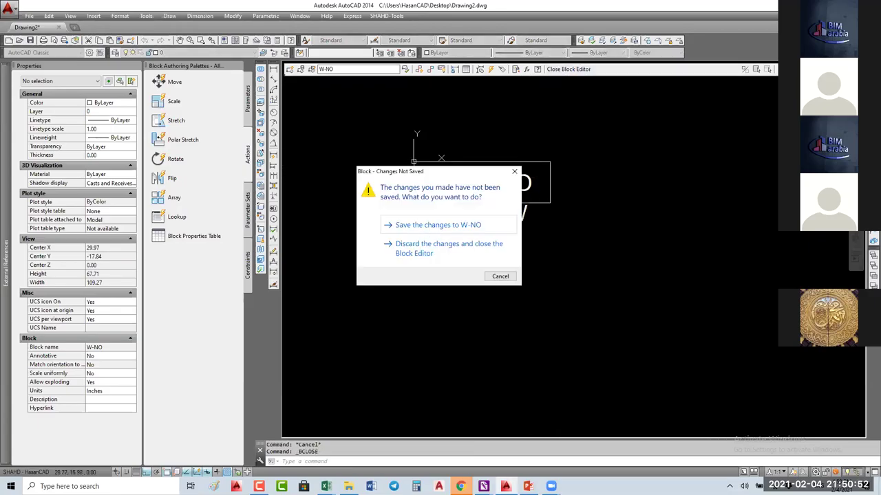
click(429, 229)
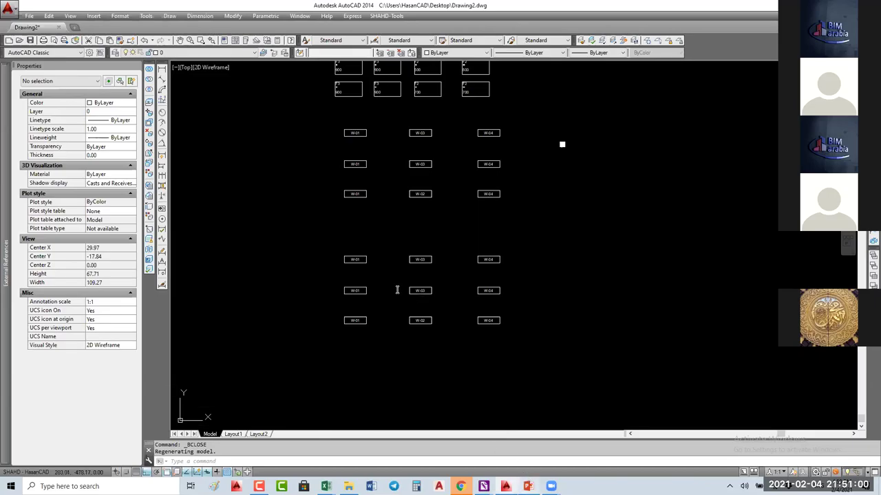
key(alt+Tab)
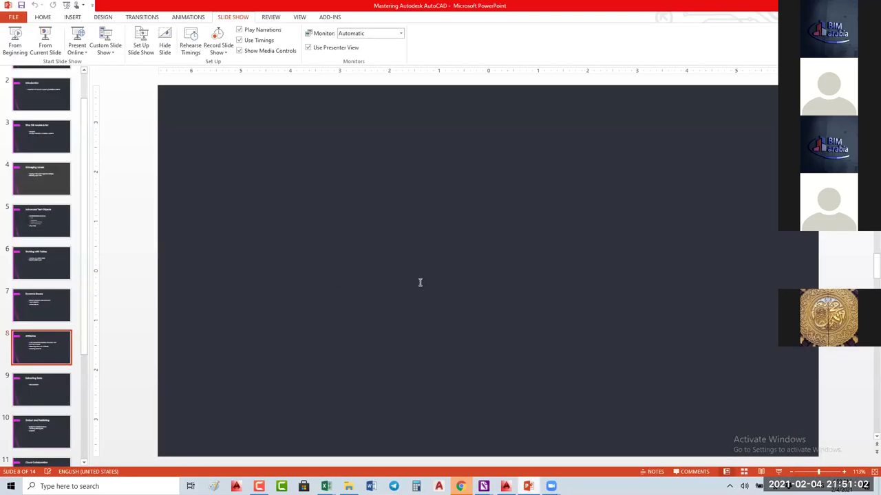
- Move from the Extracting Attributes bullet to slide 9, Extracting Data
triple_click(448, 284)
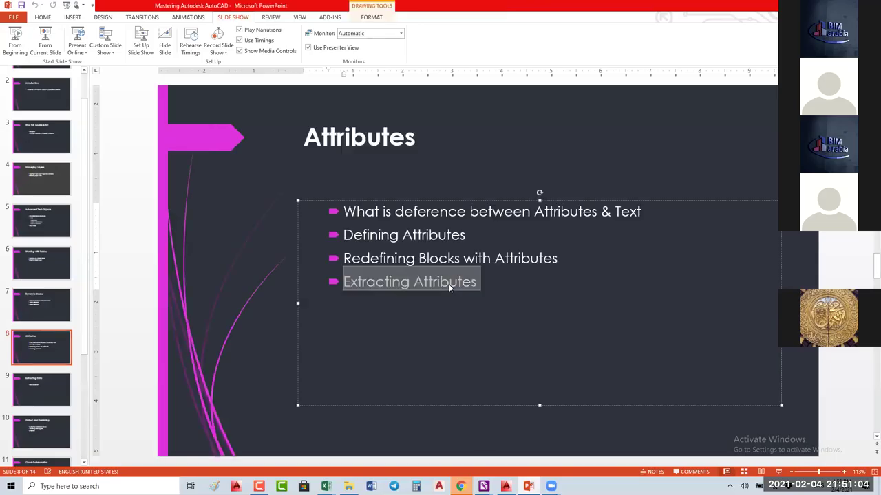
click(168, 282)
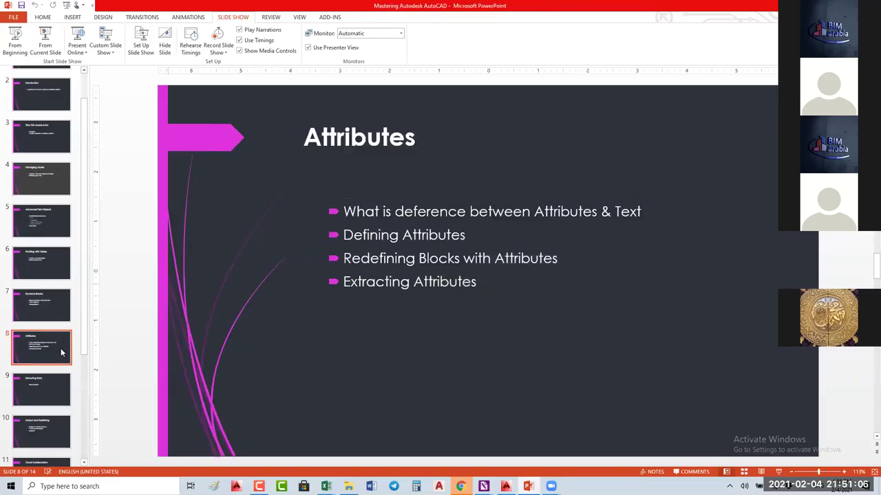
scroll(49, 370, down, 1)
click(49, 370)
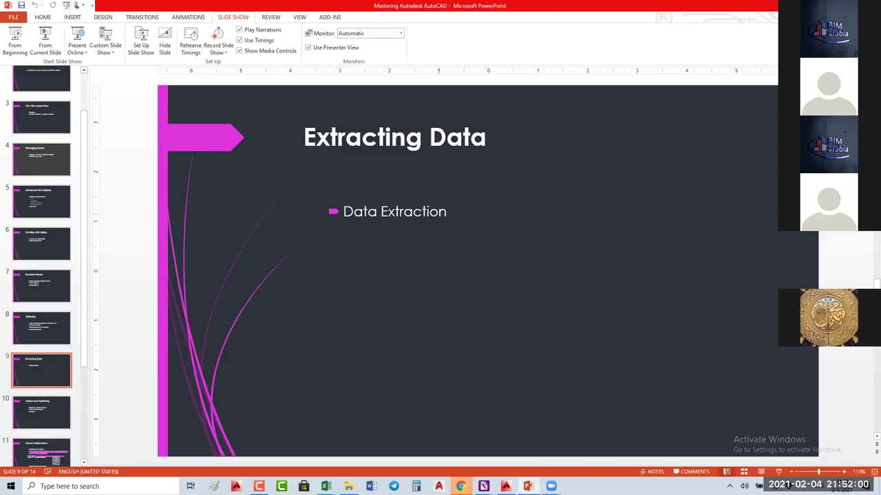
- Click into the Data Extraction bullet, then switch back to the AutoCAD drawing
click(441, 211)
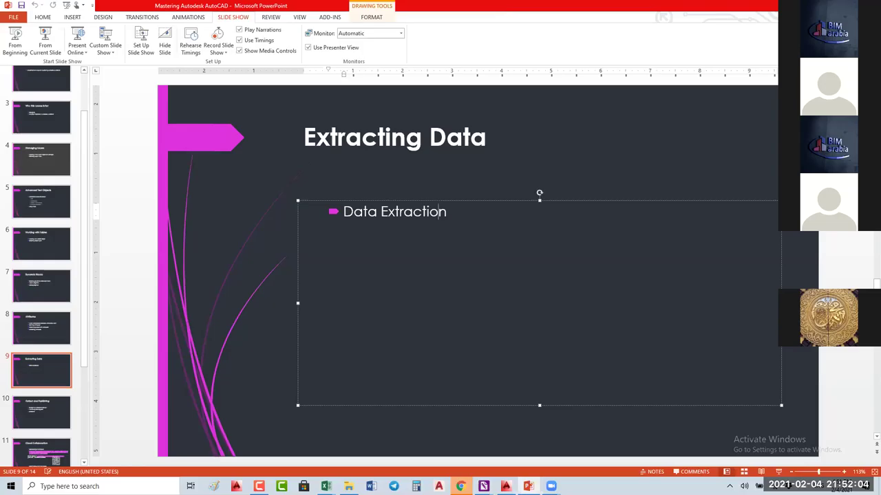
key(alt+Tab)
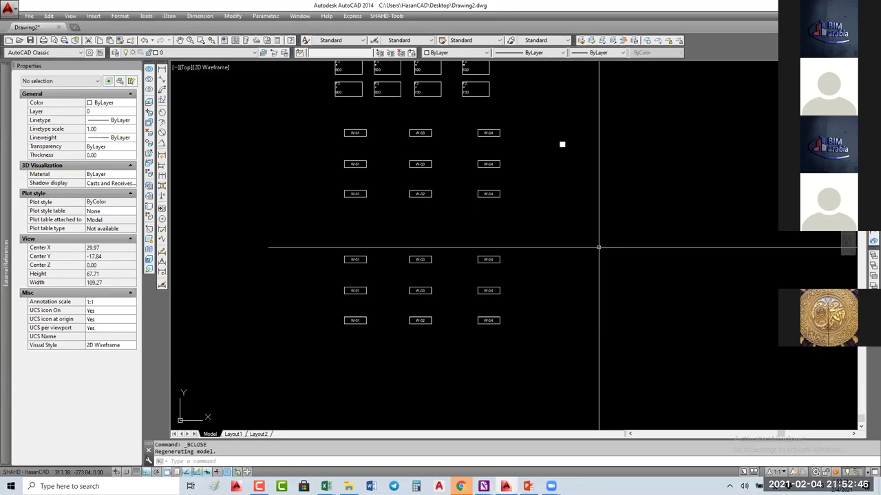
- Zoom out and pan to centre the W-01 to W-04 tags, then open the Tools menu
scroll(598, 247, down, 8)
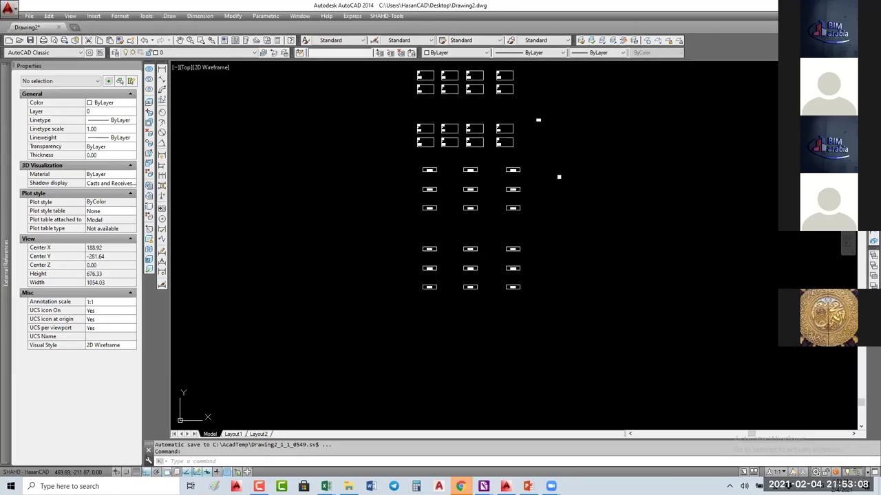
middle_drag(485, 149, 405, 149)
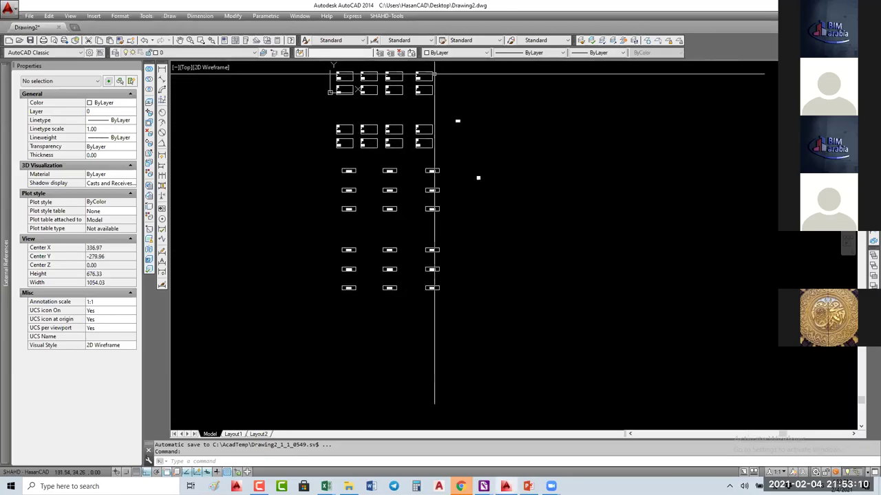
click(296, 272)
key(Escape)
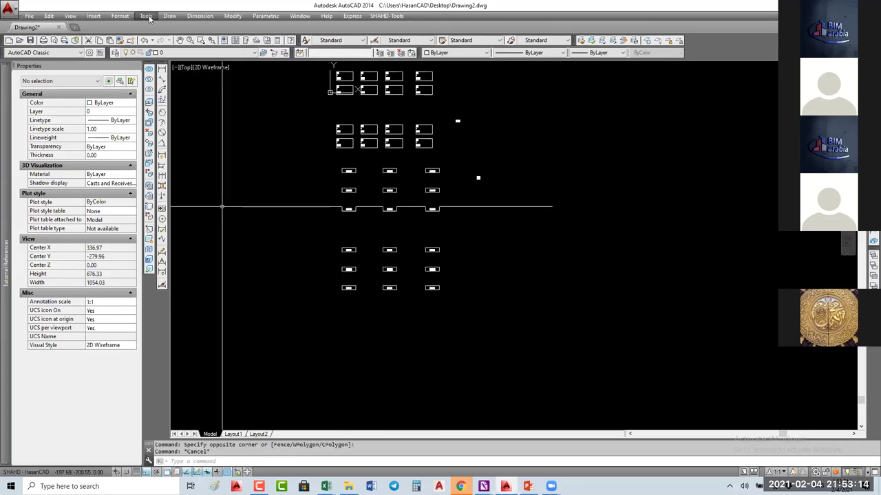
click(147, 16)
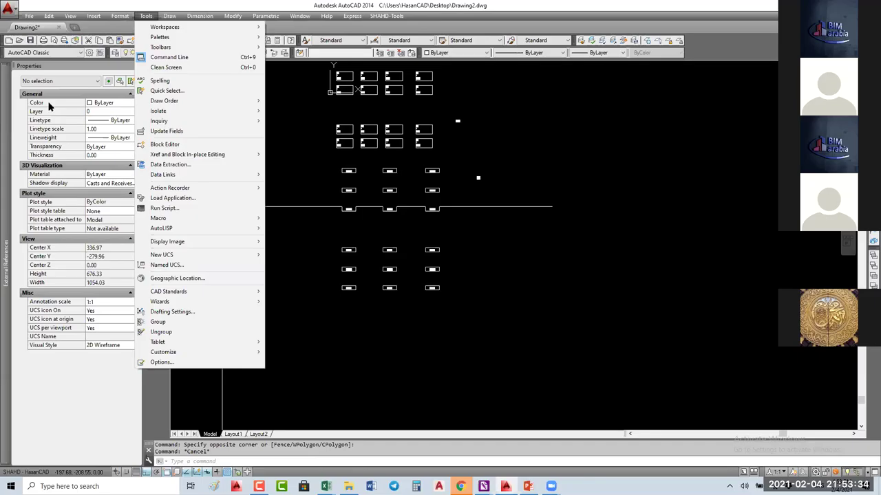
- Save the drawing as 02 on the Desktop
key(ctrl+s)
key(alt+f)
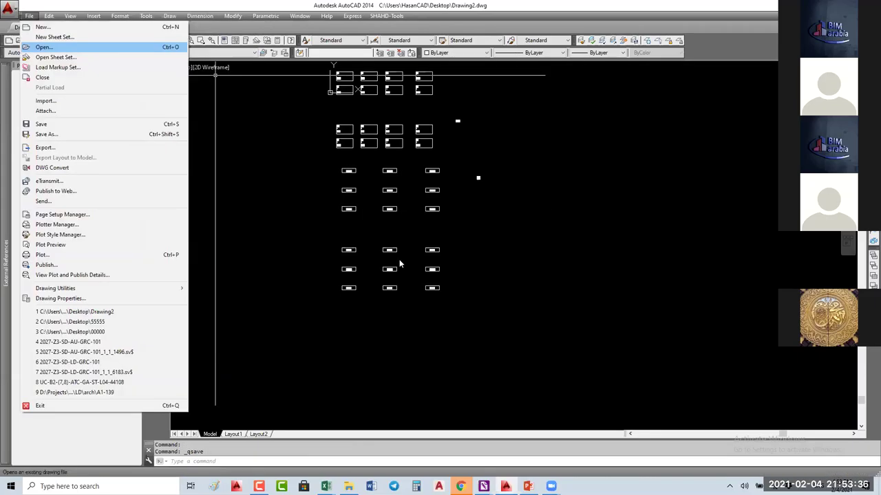
key(ctrl+shift+s)
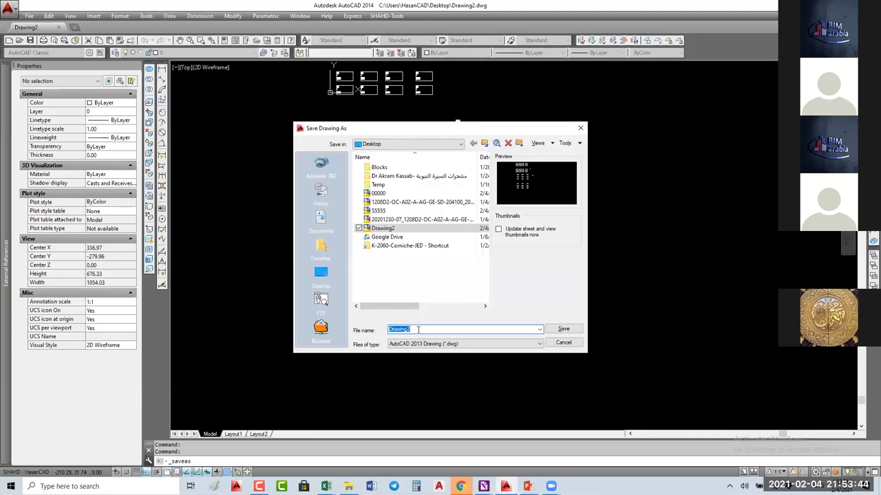
text(02)
key(Return)
- Reopen 02.dwg and answer the file-in-use alert
click(26, 16)
key(ctrl+o)
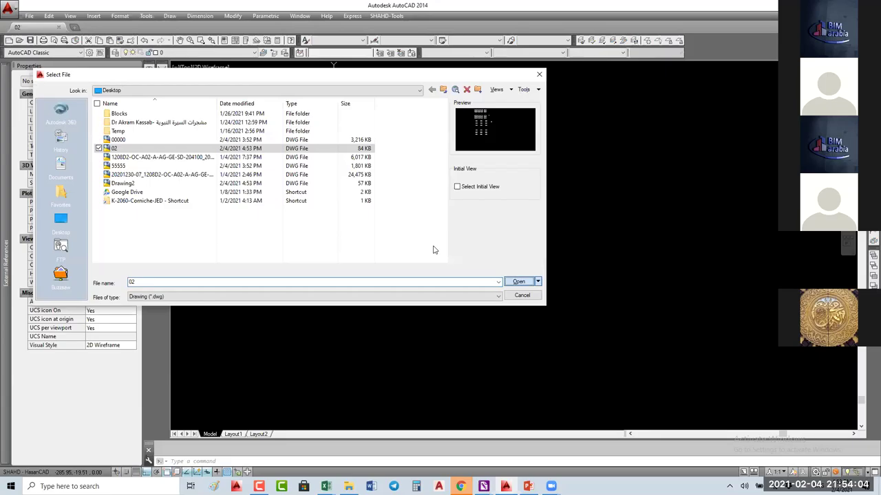
key(Return)
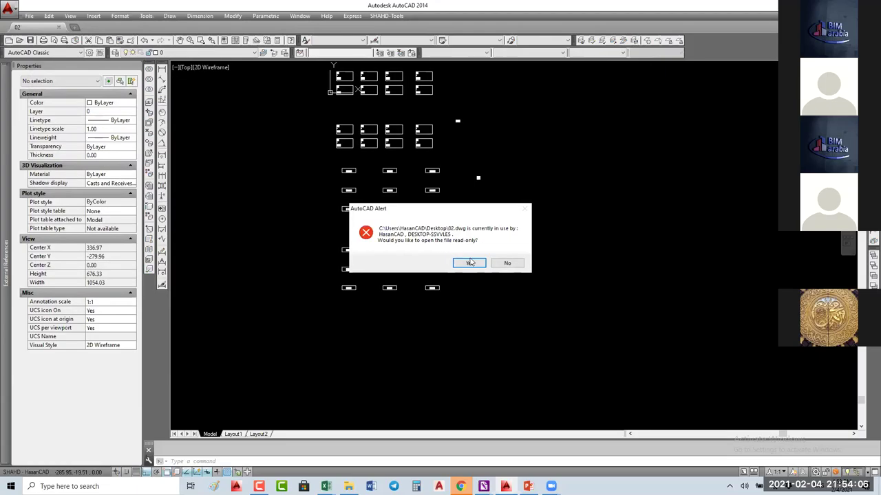
click(469, 263)
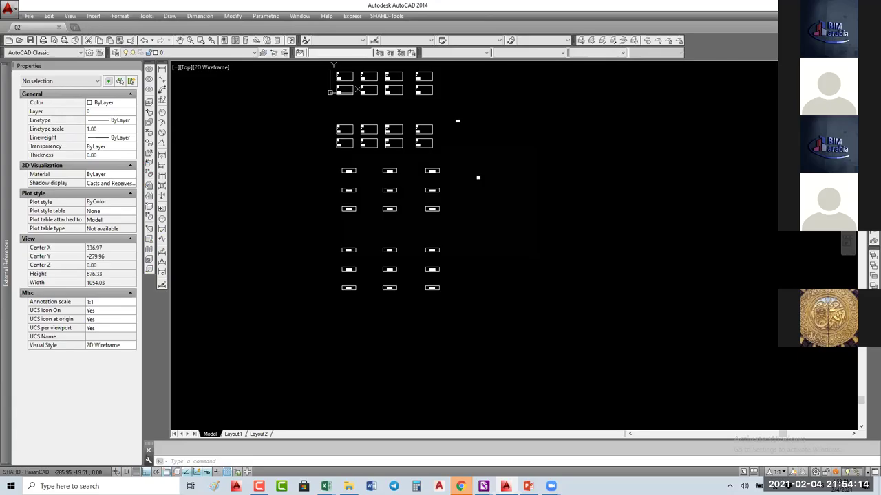
- Set WIND-H to 800 on the twelve middle and right-column tags, then save 02.dwg
drag(374, 160, 448, 296)
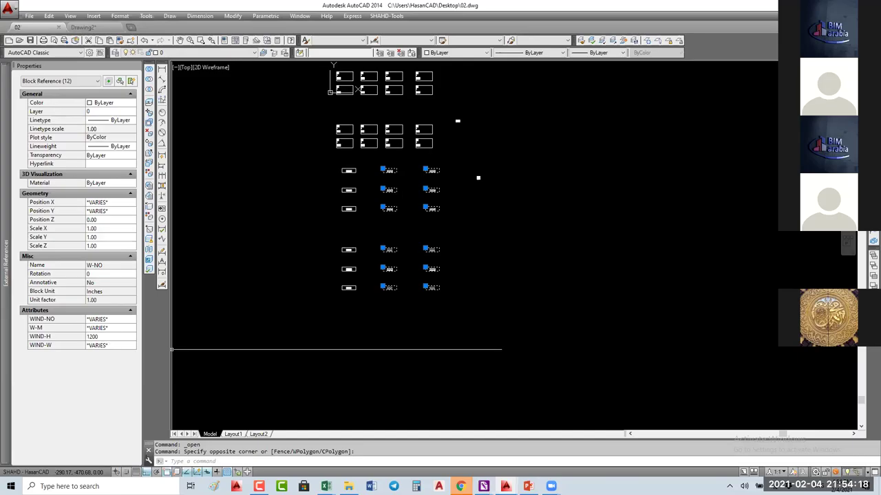
click(110, 336)
text(800)
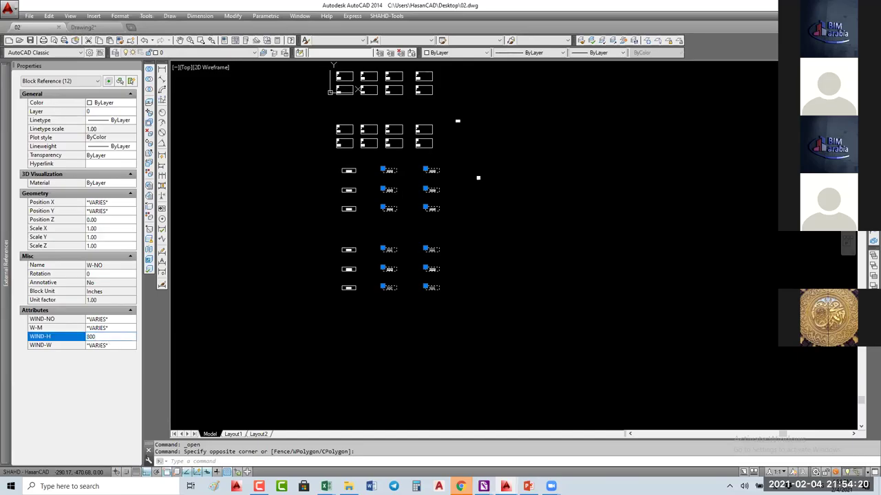
key(Tab)
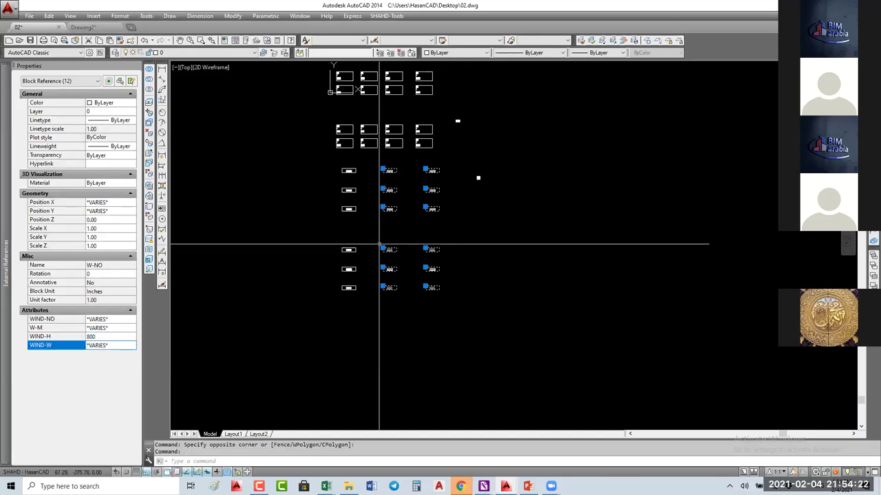
key(Escape)
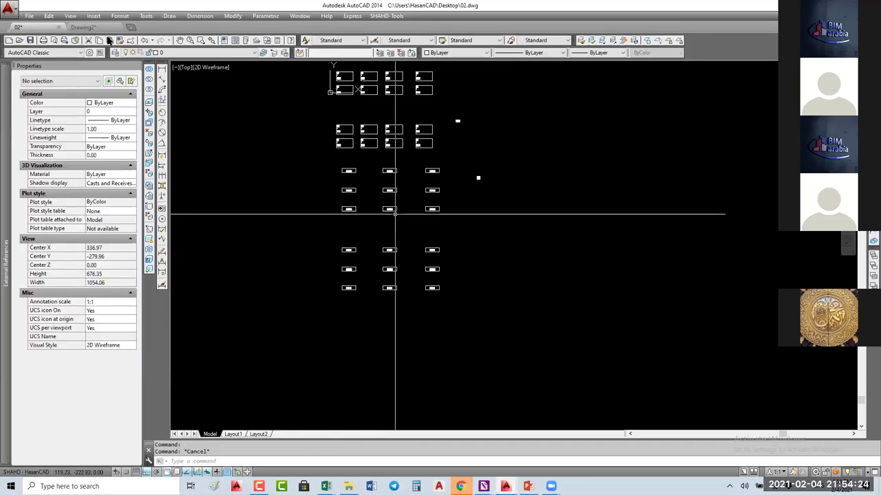
mouse_move(100, 30)
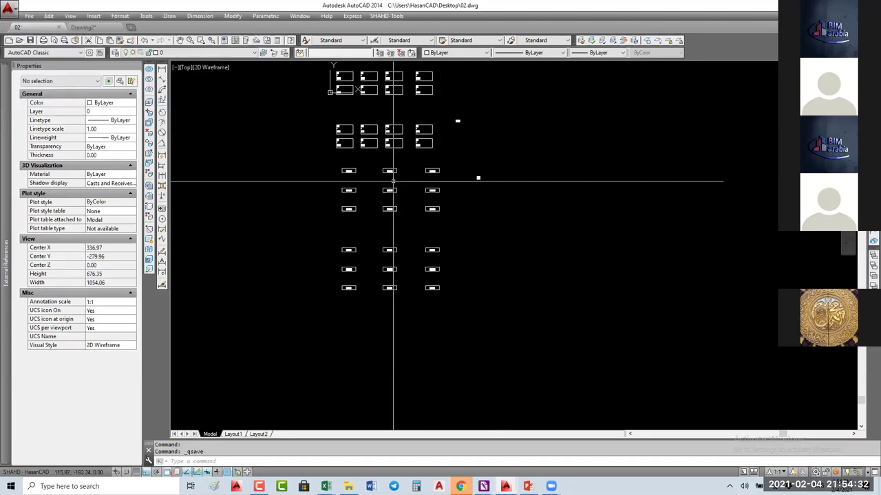
key(ctrl+s)
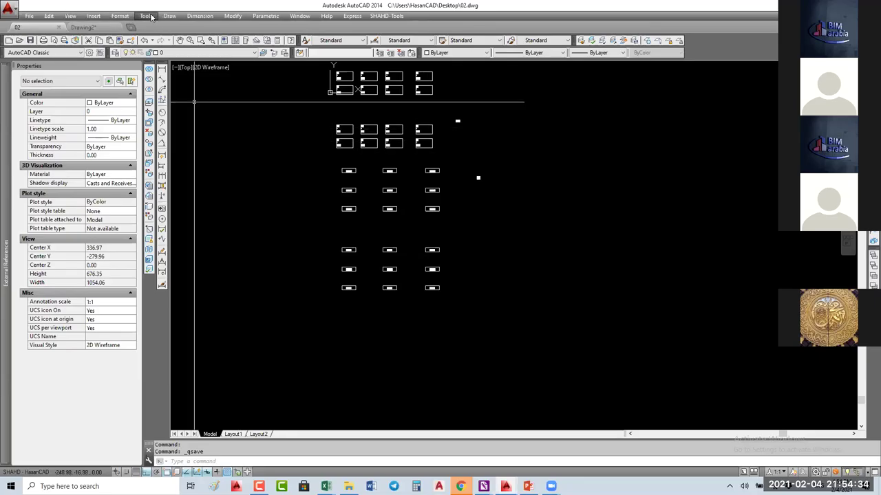
- Launch the Data Extraction wizard and browse for the WINDOW-TYPES template, then cancel it
click(146, 15)
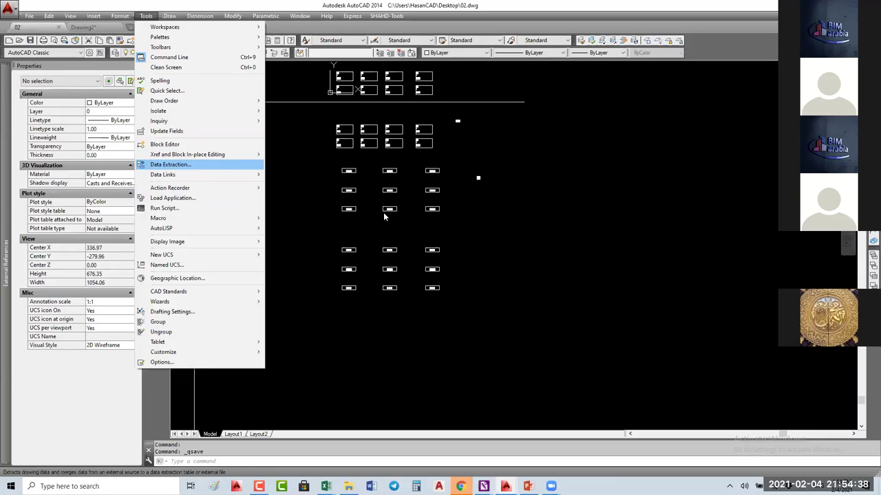
click(170, 164)
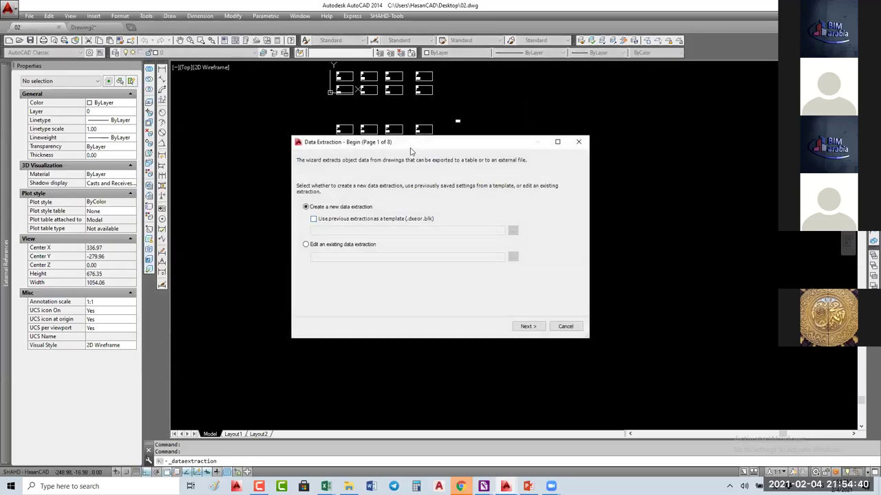
drag(415, 141, 418, 133)
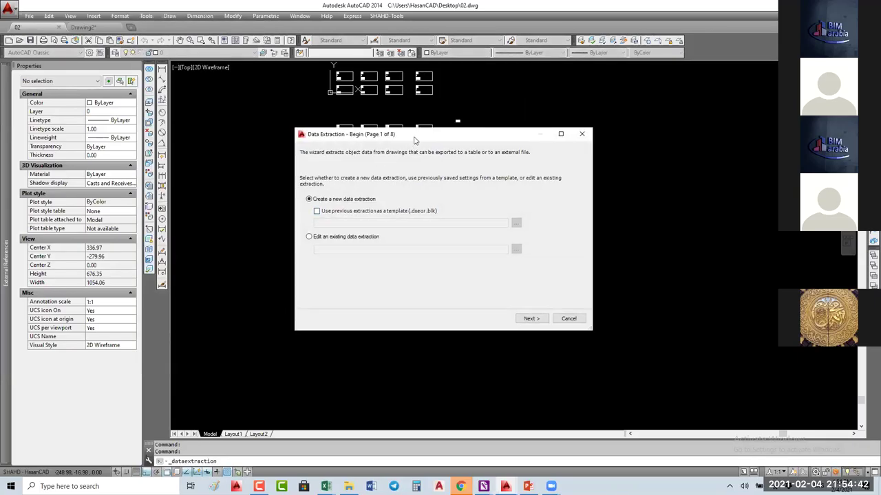
click(360, 212)
click(520, 222)
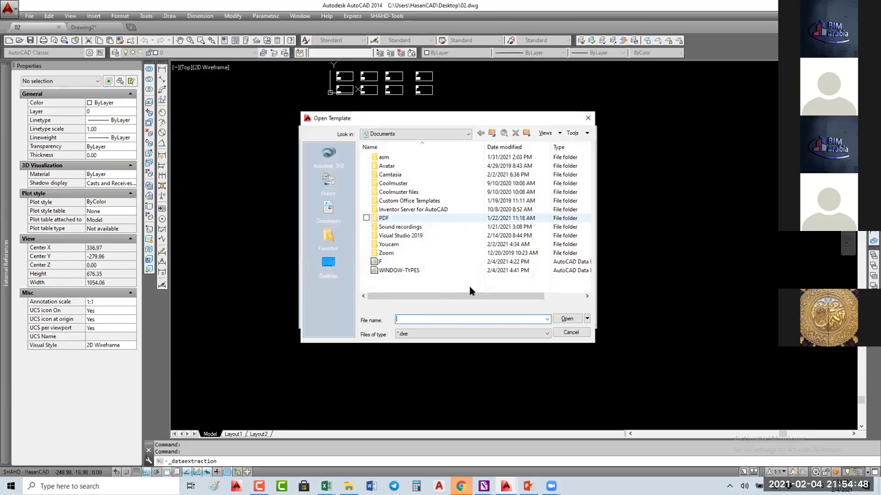
click(413, 271)
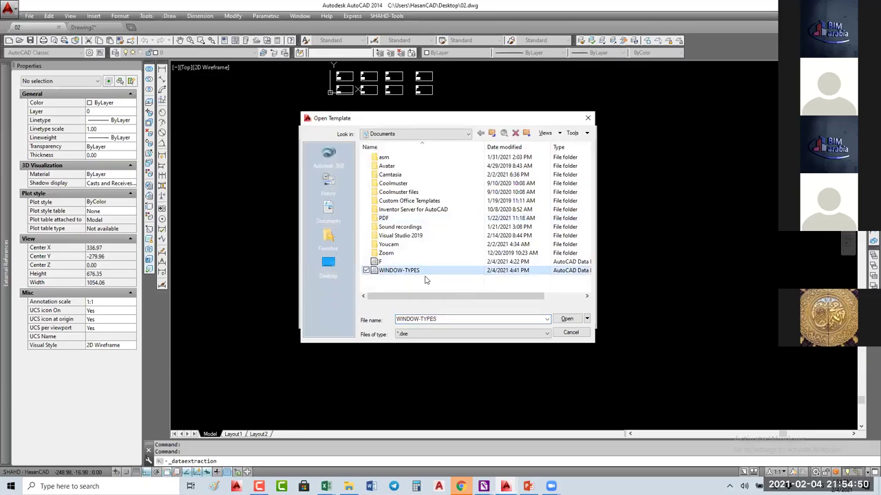
click(566, 335)
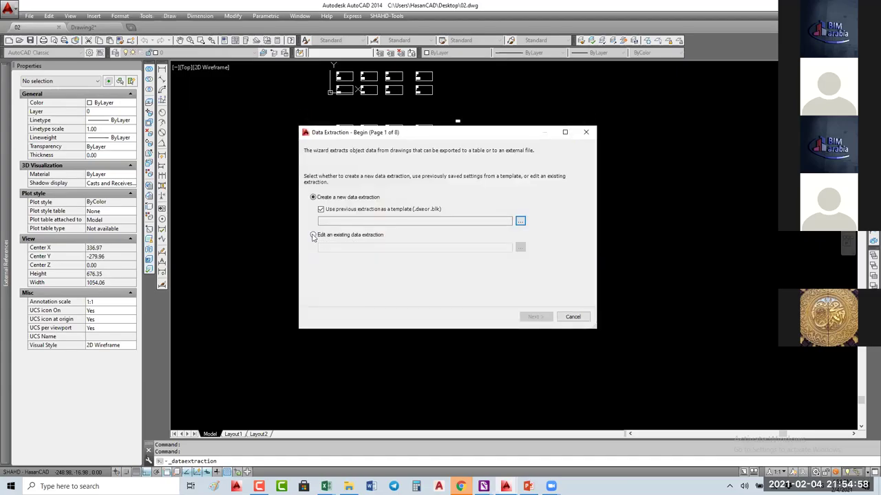
- Leave 'Create a new data extraction' selected with no template
click(313, 235)
click(313, 199)
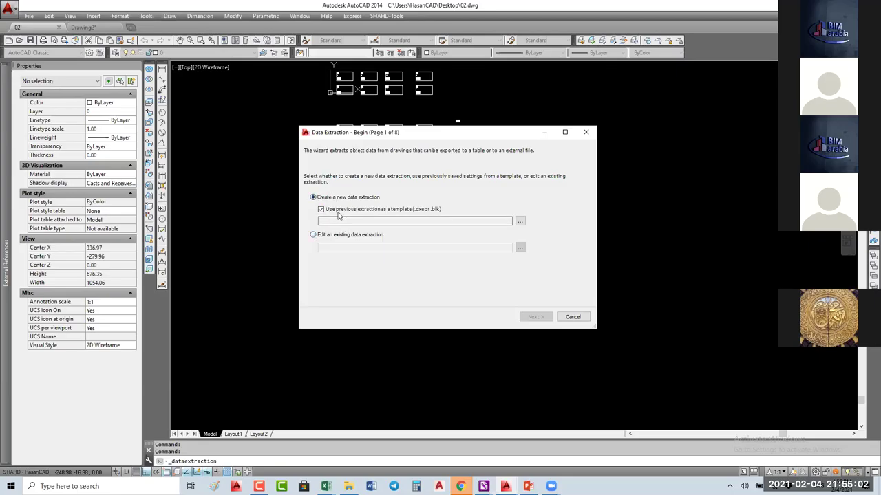
click(327, 237)
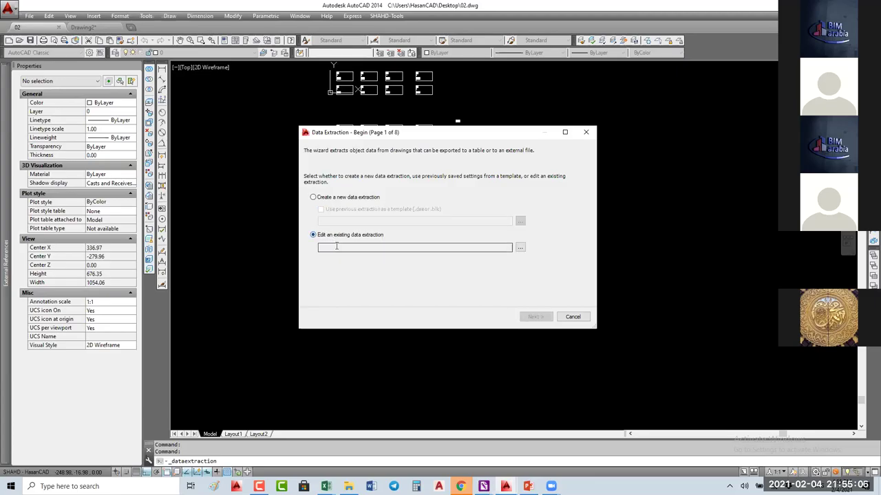
click(335, 199)
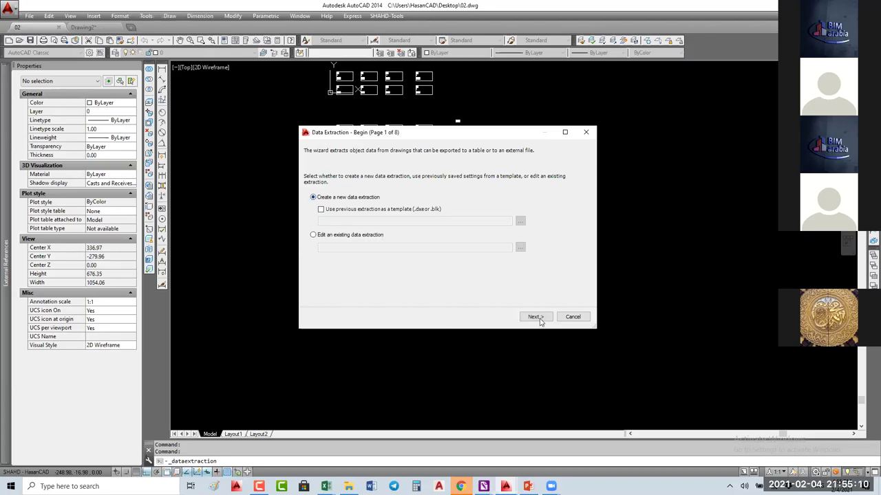
- Save the extraction file under the WINDOW-TYPES name with -1 appended
click(537, 318)
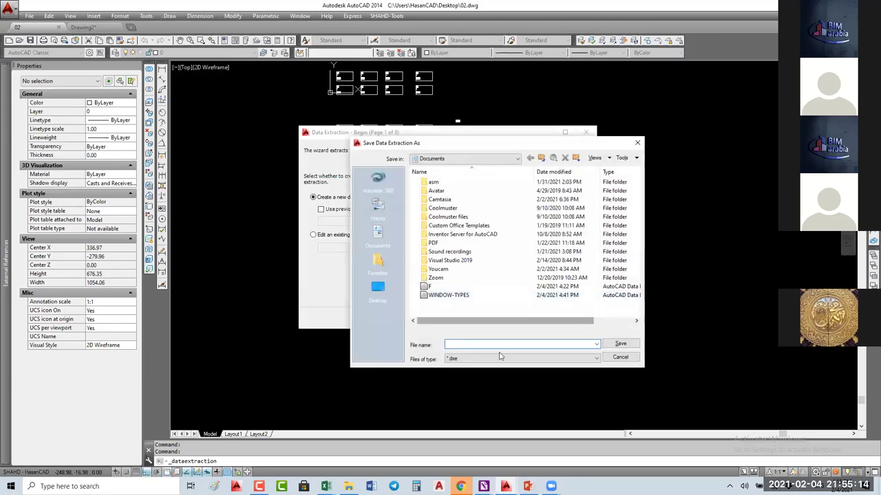
click(448, 295)
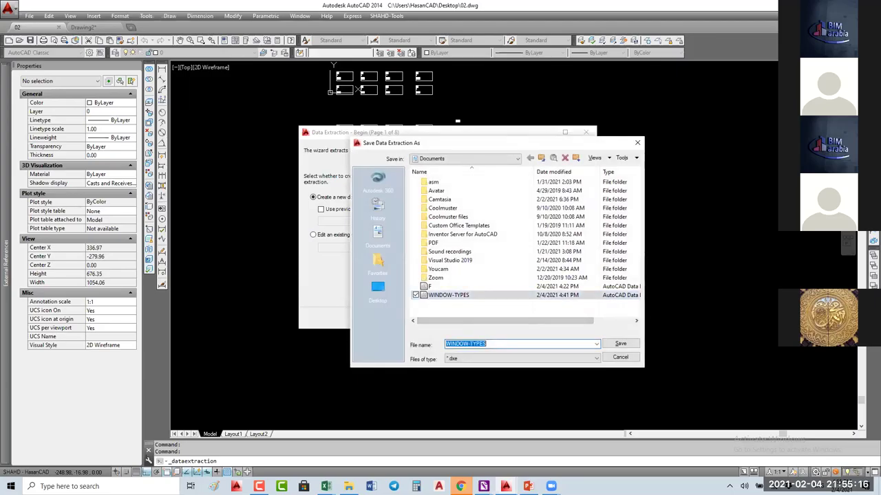
click(489, 343)
text(-)
text(1)
key(Return)
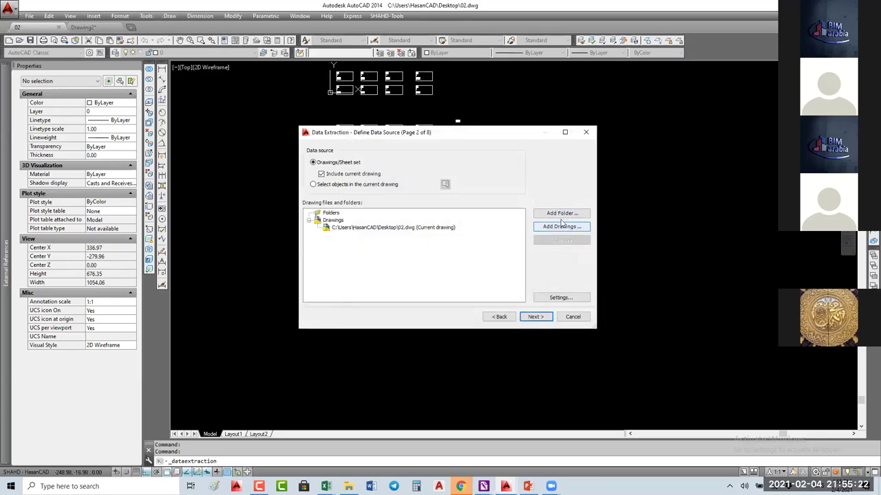
- Check the Add Folder options, then add Desktop Drawing2.dwg as a source drawing
click(562, 213)
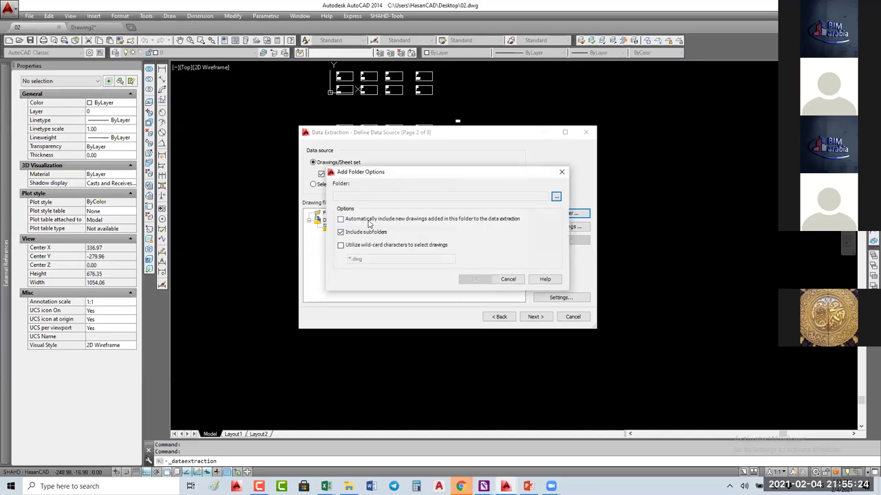
mouse_move(369, 223)
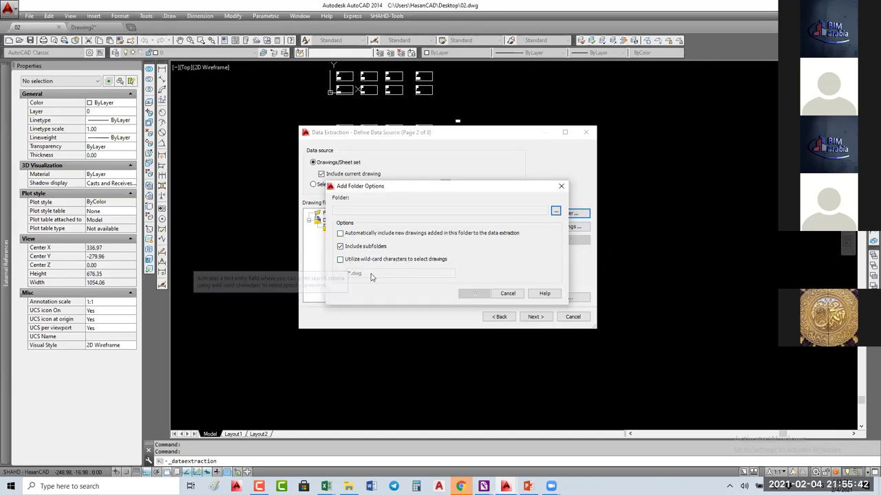
click(508, 294)
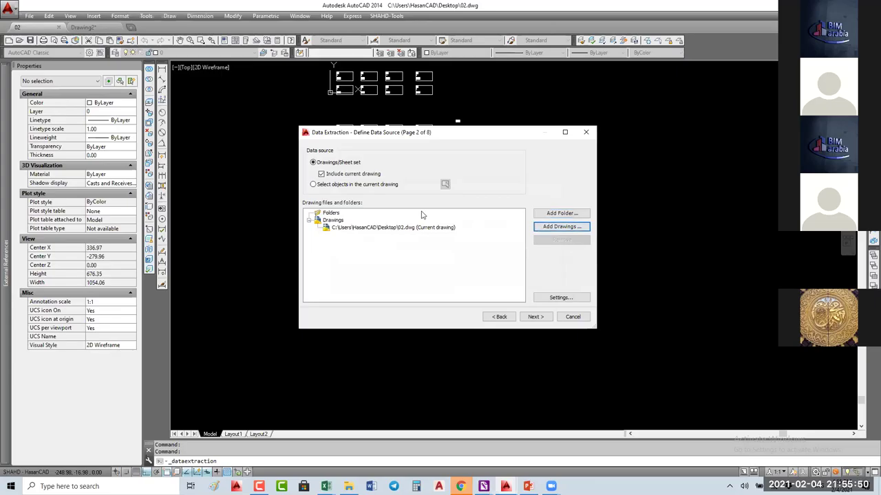
key(Return)
click(328, 262)
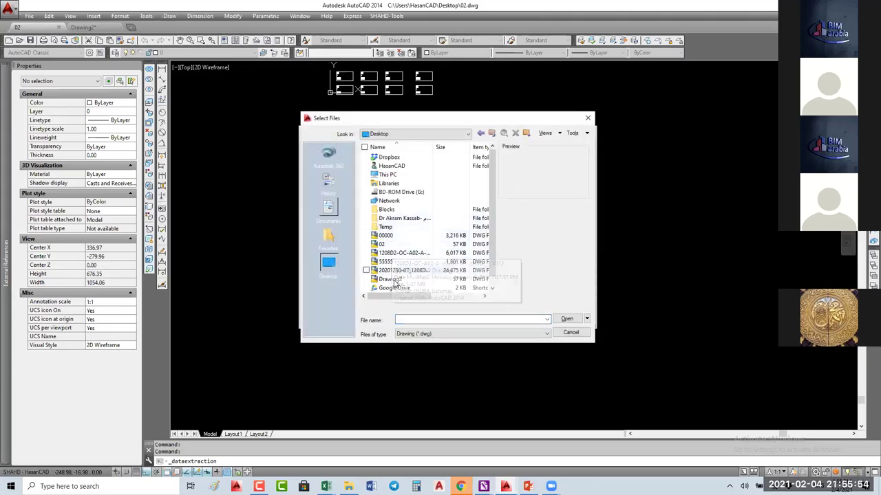
click(390, 279)
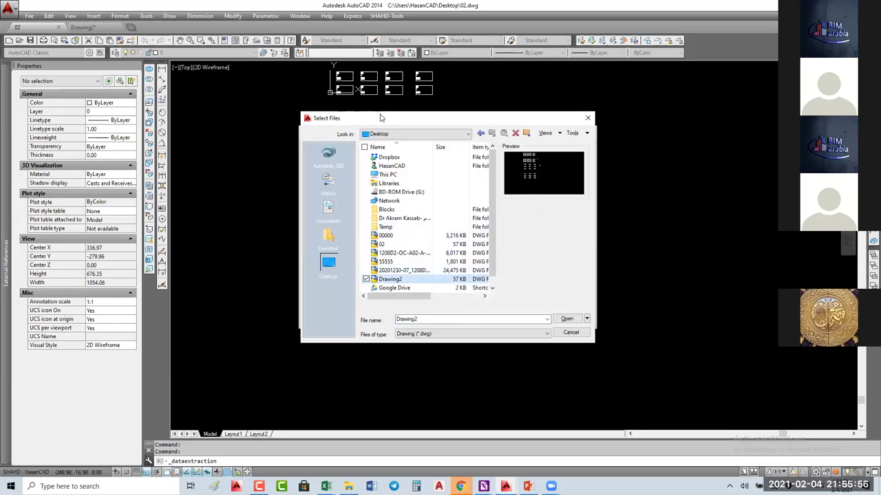
click(568, 319)
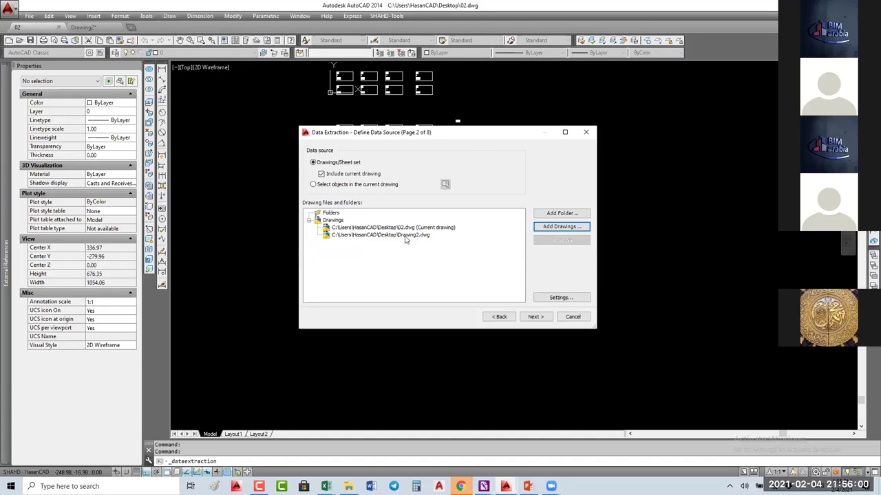
- Browse for a Desktop folder to add, then dismiss the browser without adding anything
click(562, 213)
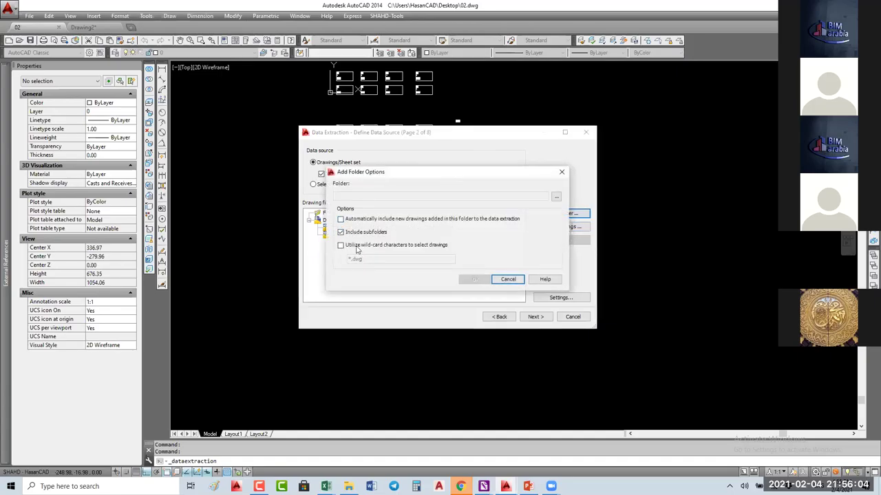
click(556, 198)
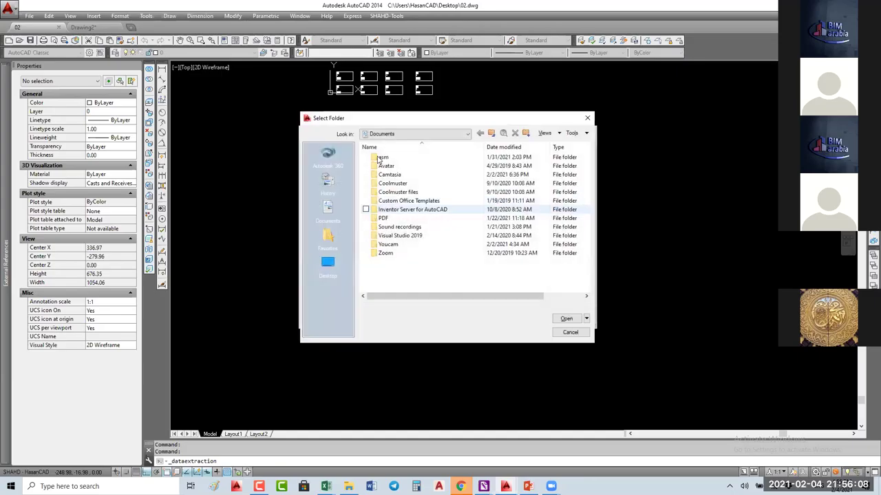
click(329, 264)
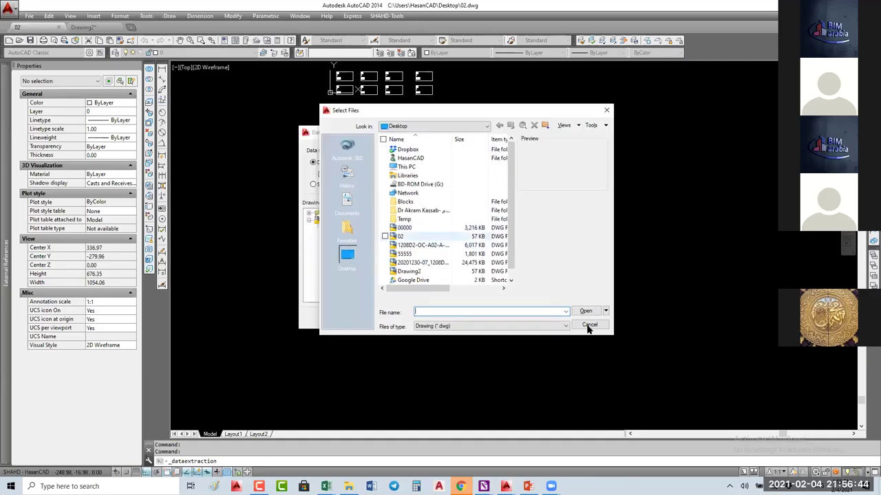
key(Escape)
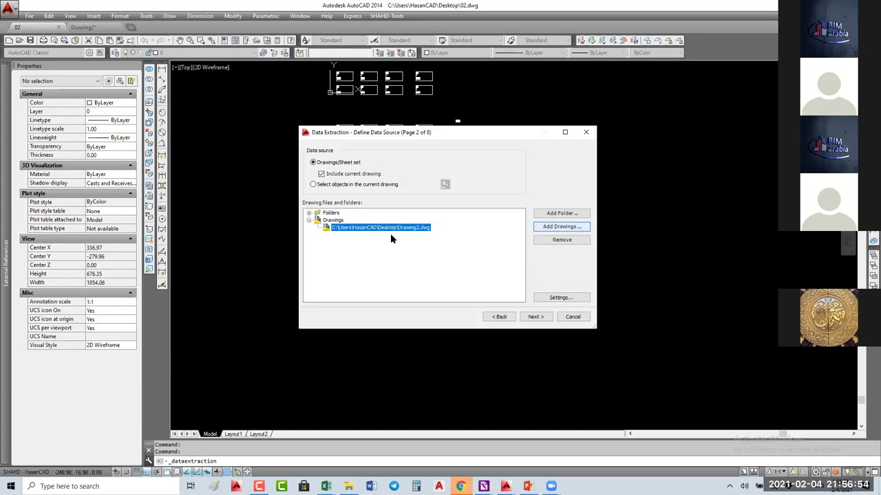
key(Return)
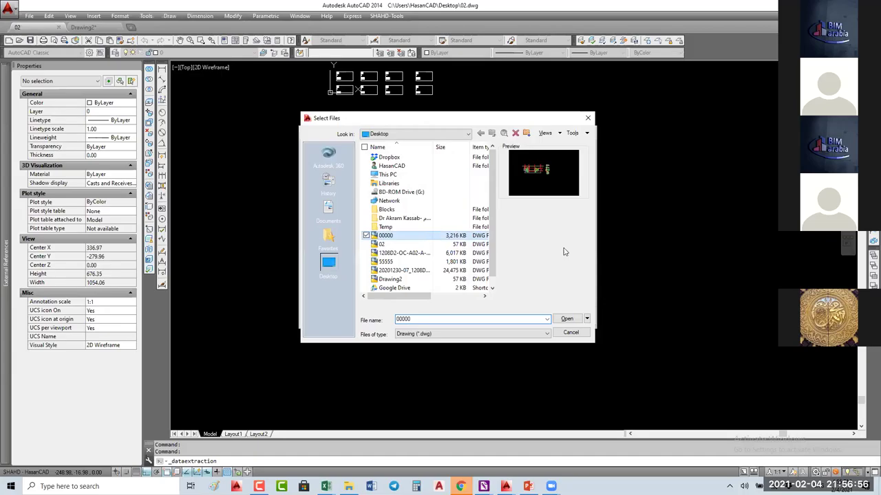
double_click(401, 234)
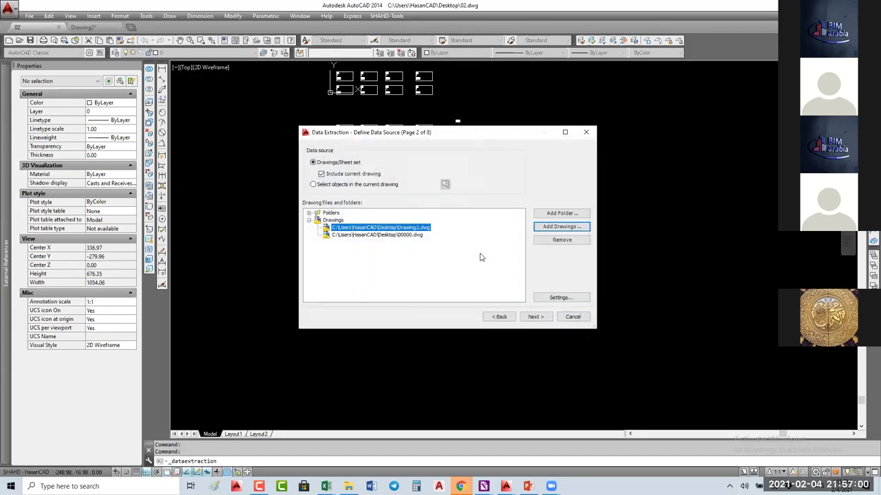
key(shift+Down)
key(Delete)
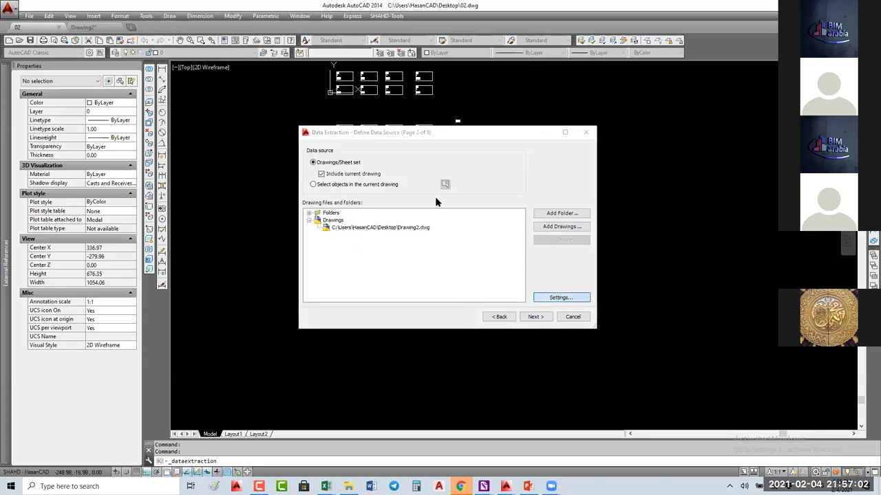
key(Return)
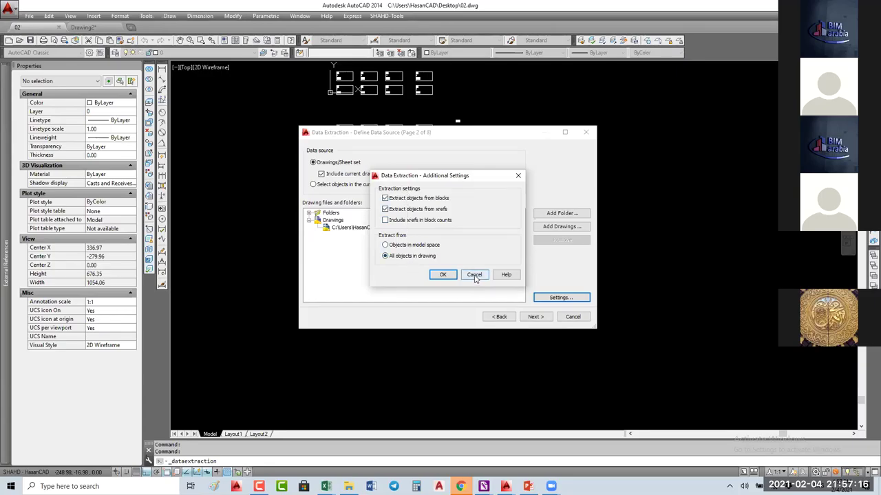
click(474, 276)
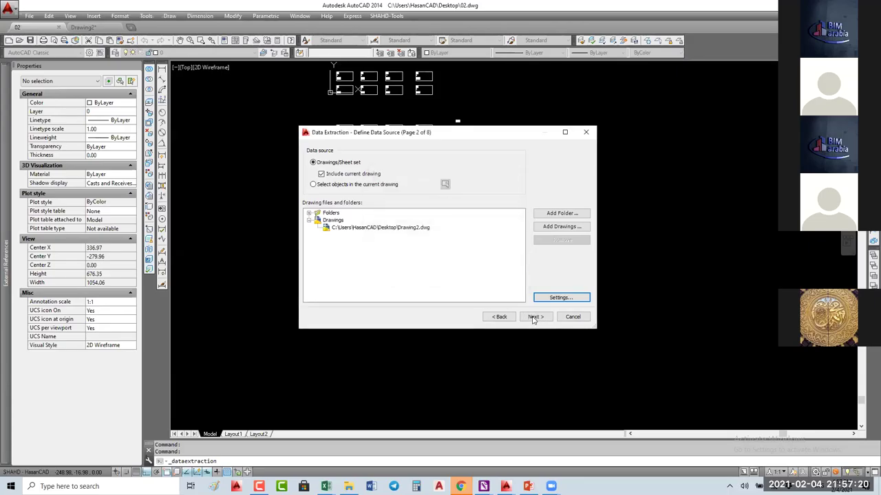
- Stop loading the drawings, add the Desktop folder as a data source, then cancel the wizard
click(532, 317)
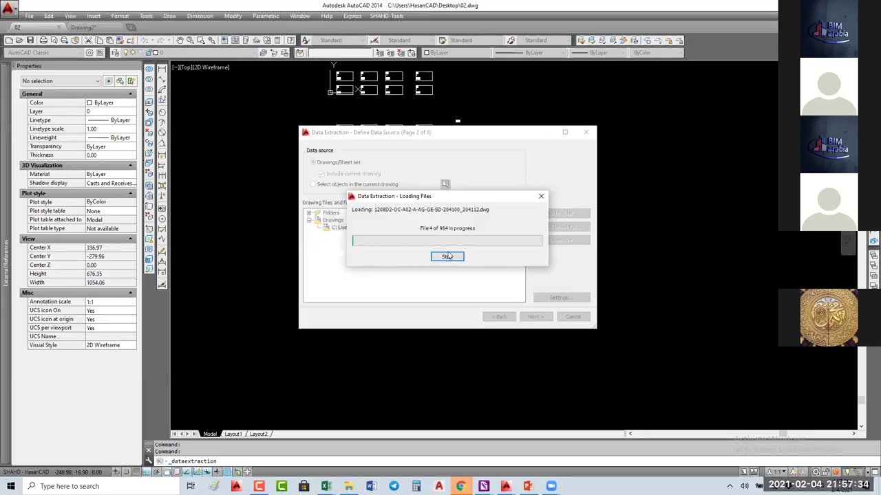
click(449, 258)
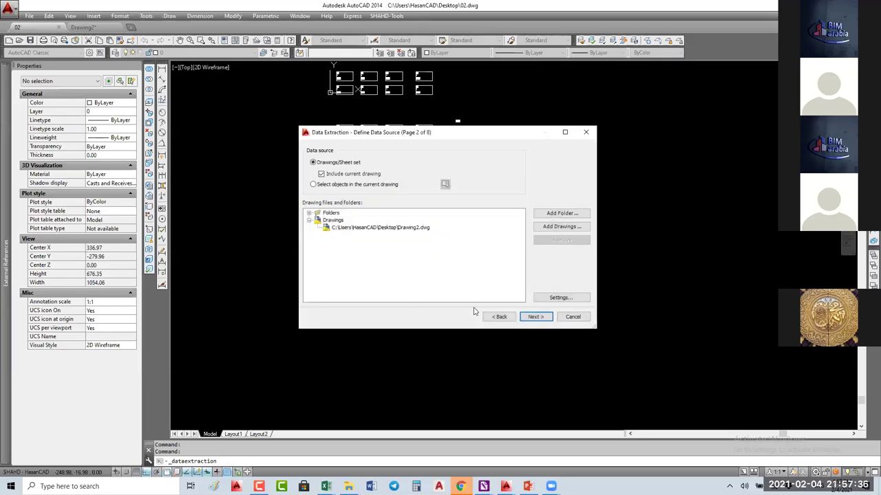
click(309, 214)
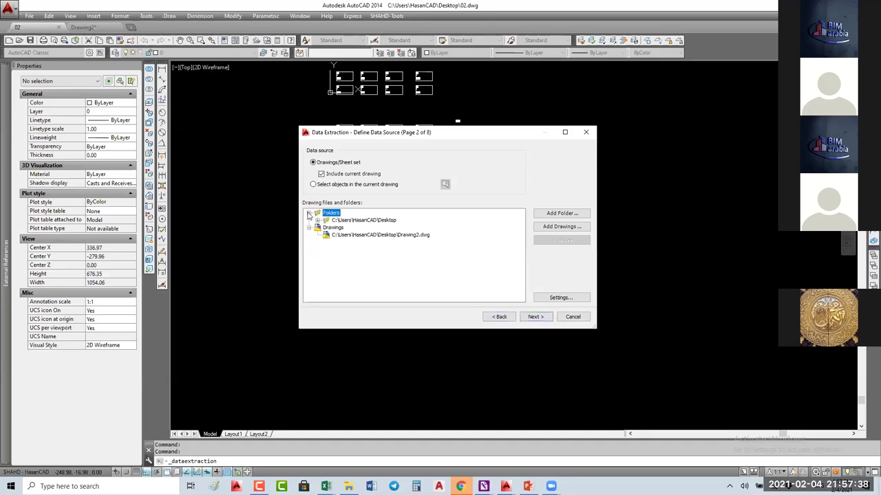
click(366, 221)
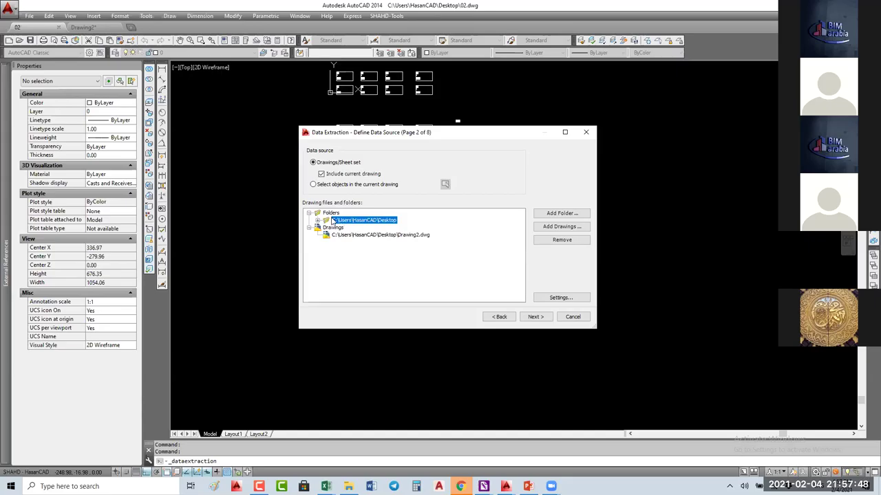
click(668, 214)
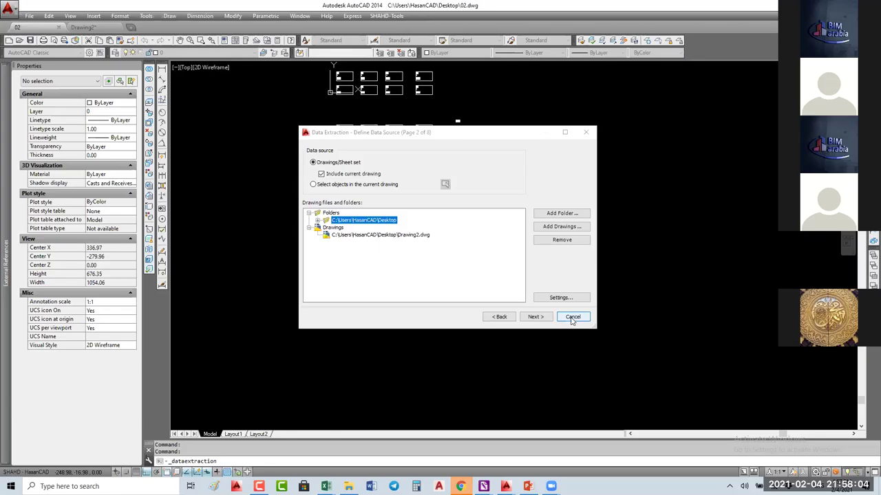
key(Escape)
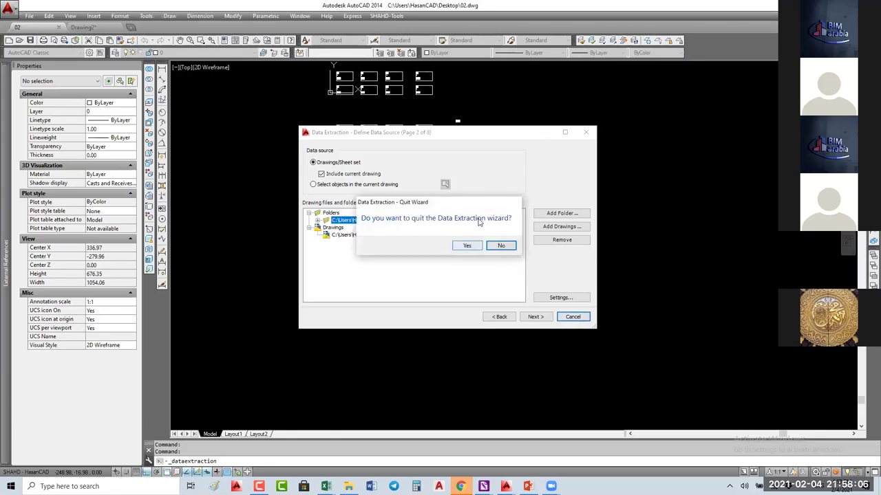
- Quit the old wizard and start a new Data Extraction with 'Use previous extraction as a template' ticked
click(468, 246)
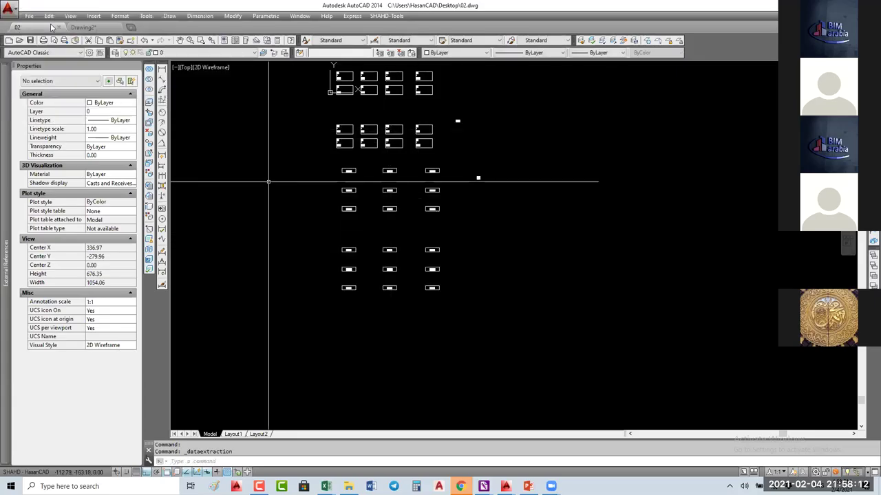
click(146, 16)
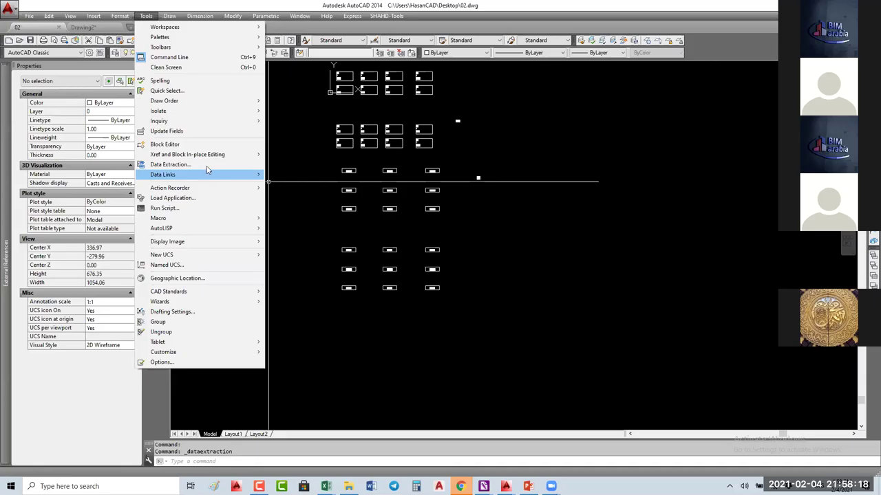
click(208, 166)
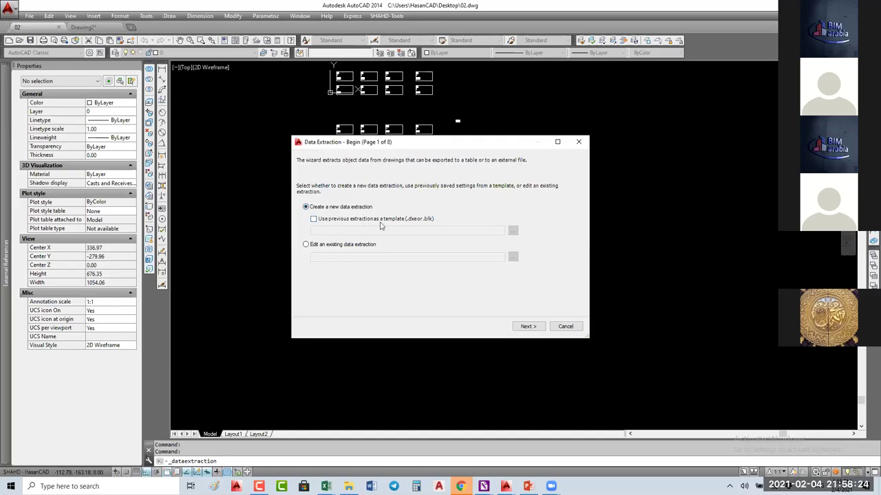
click(390, 220)
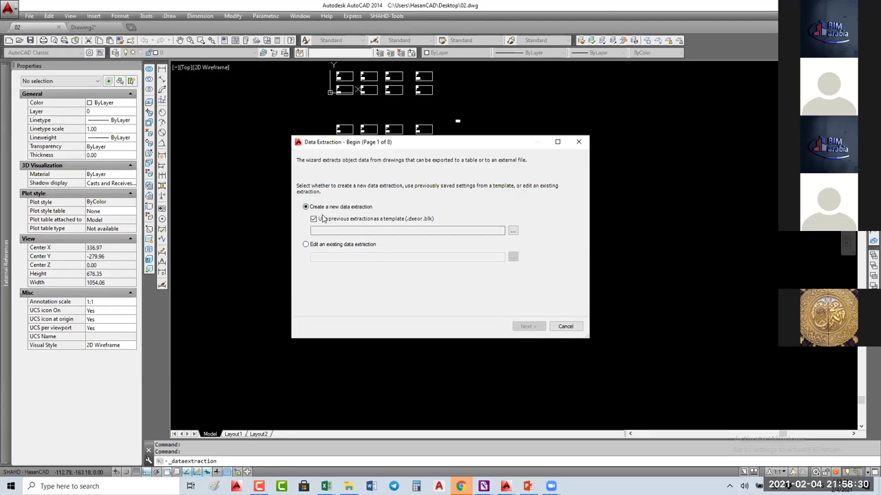
click(320, 219)
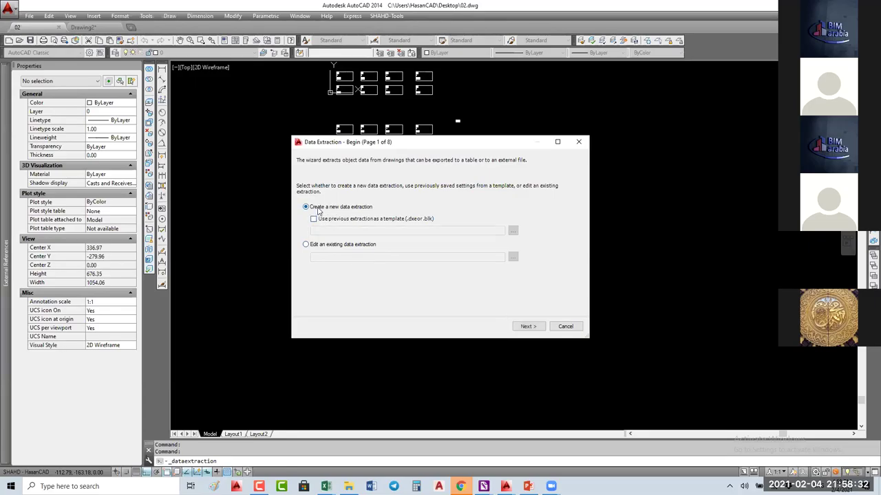
click(318, 219)
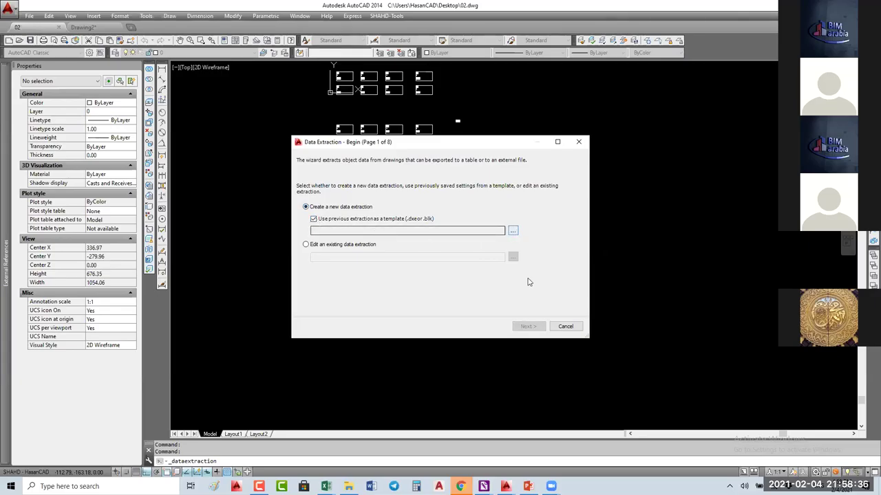
- Save the new extraction file as WINDOW-TYPES-02 and return to Define Data Source
key(Return)
click(465, 296)
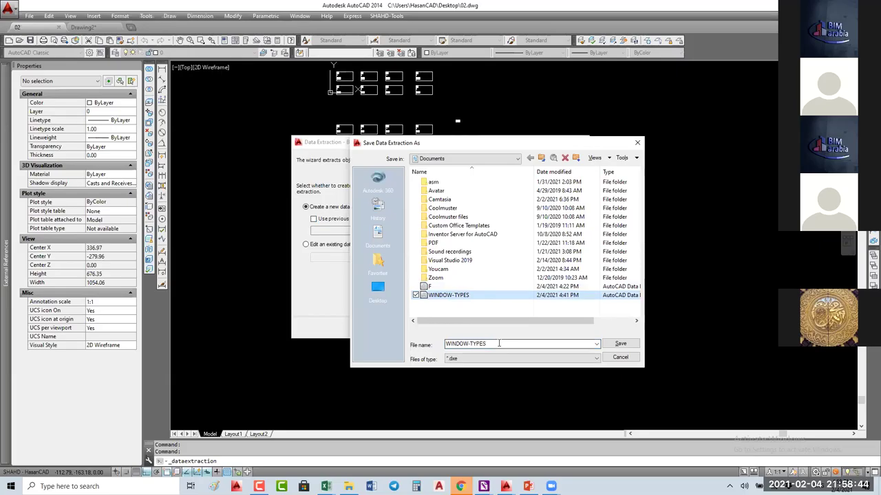
text(-02)
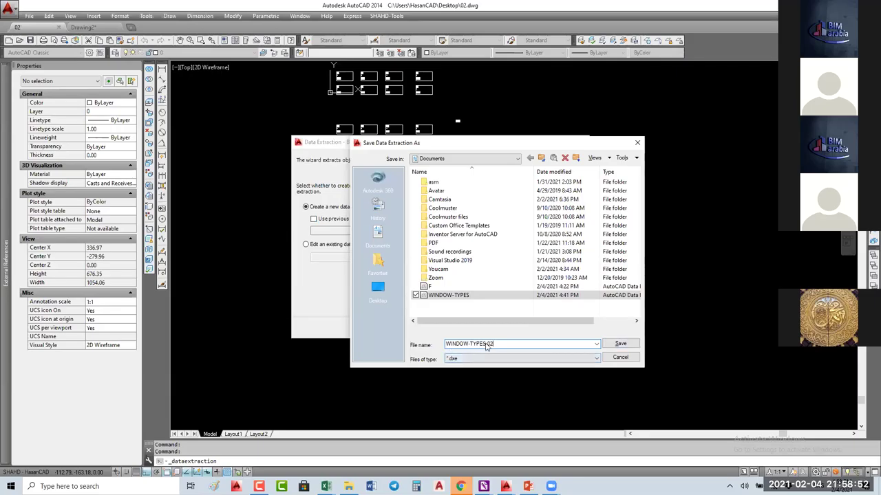
click(609, 345)
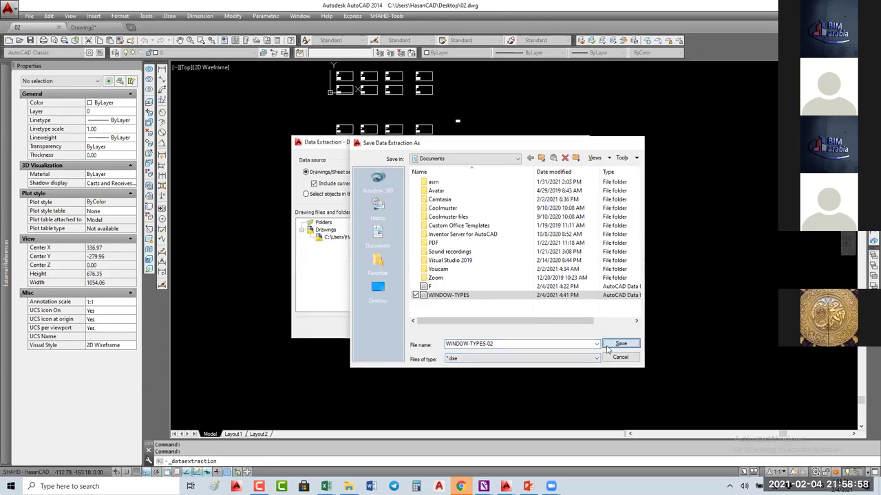
click(618, 344)
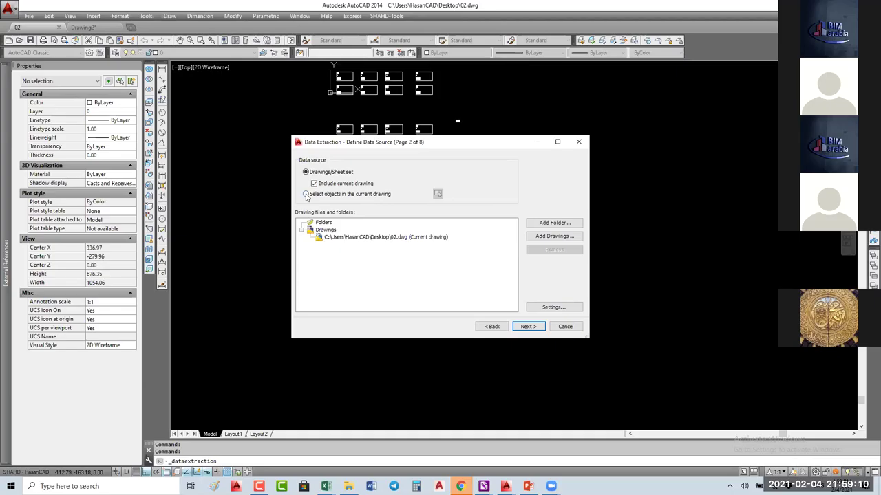
- Add Drawing2.dwg from the Desktop as a second source drawing beside 02.dwg
click(628, 351)
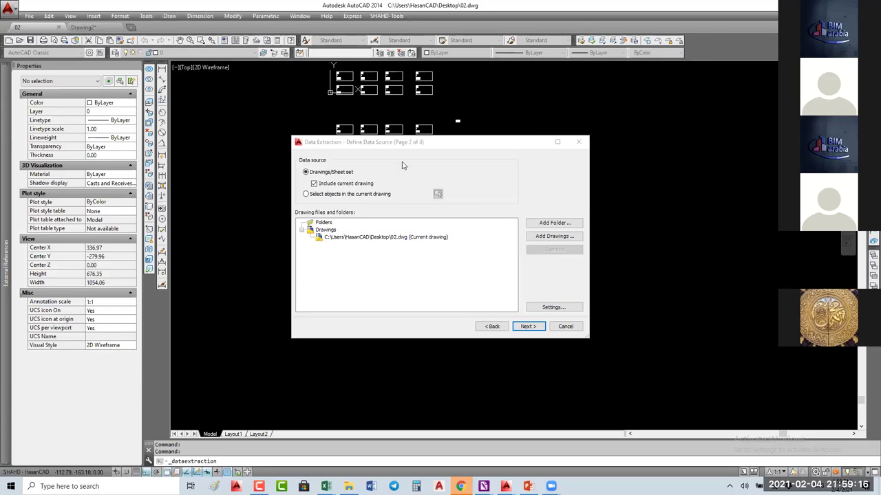
click(554, 236)
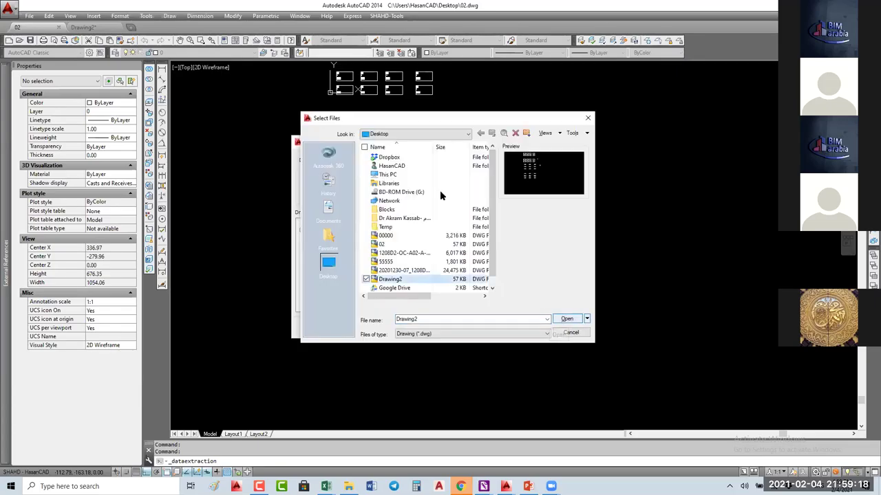
key(Return)
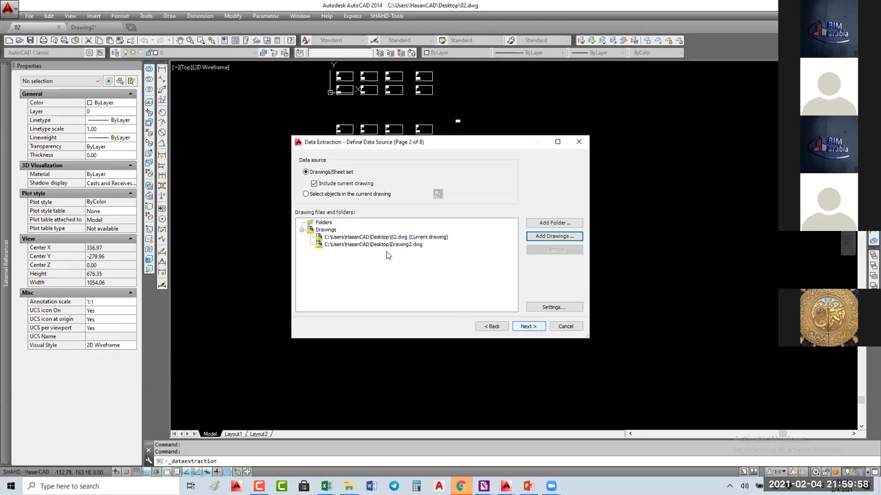
- Show only blocks with attributes, keep W-NO ticked, and continue to property selection
click(533, 328)
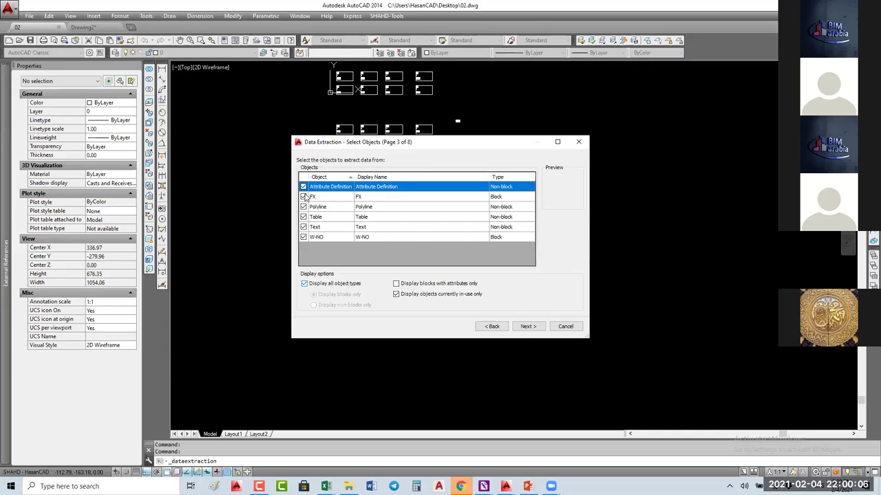
click(303, 187)
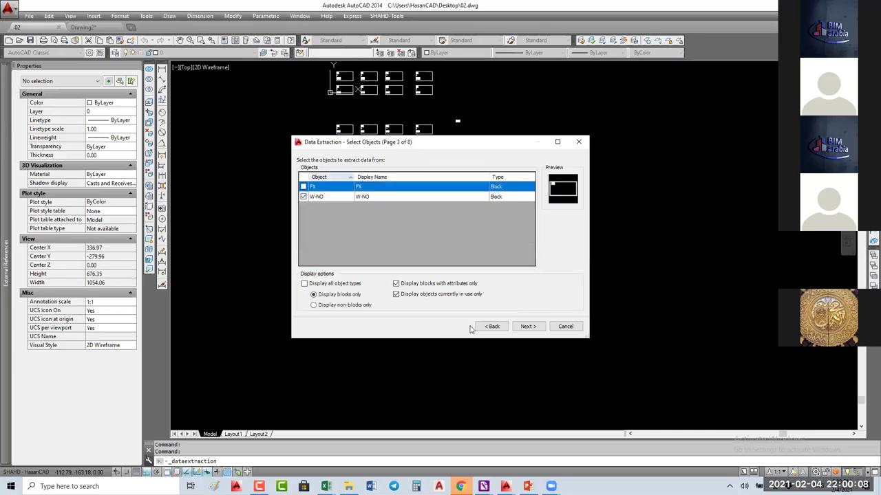
click(527, 327)
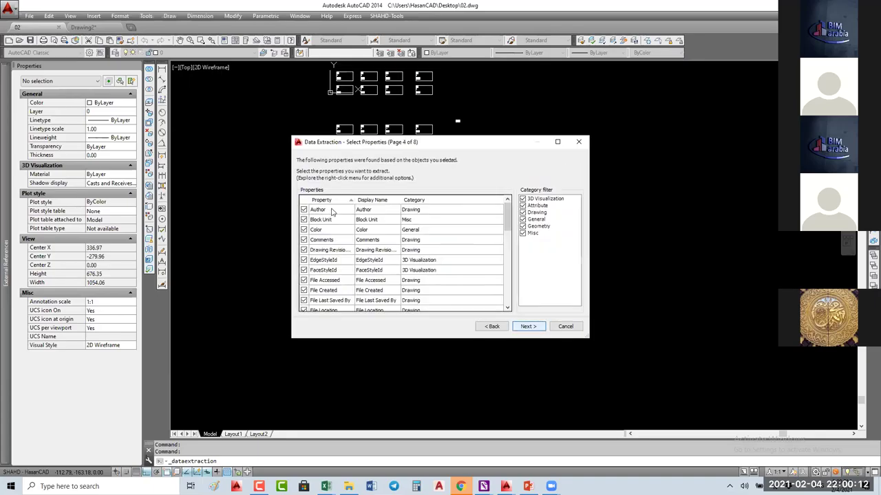
- Filter out the Misc, Geometry, General, Drawing and 3D Visualization property categories
click(326, 209)
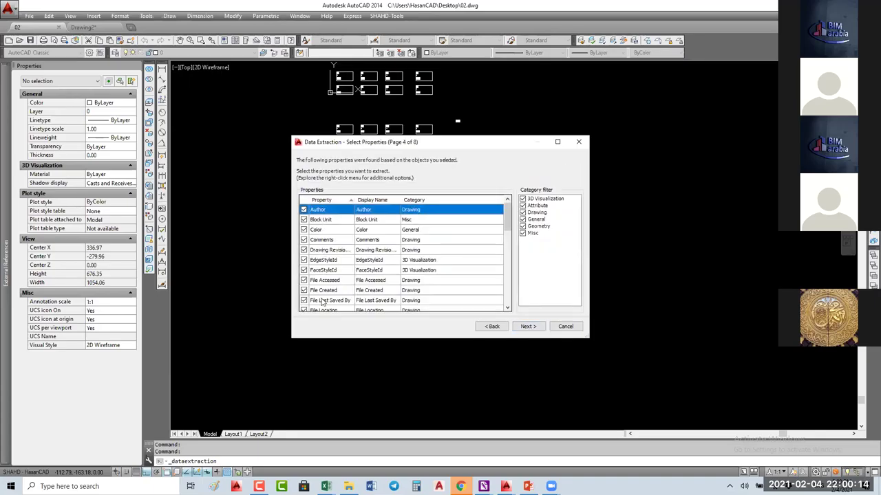
click(522, 232)
click(522, 226)
click(523, 218)
click(522, 212)
click(522, 199)
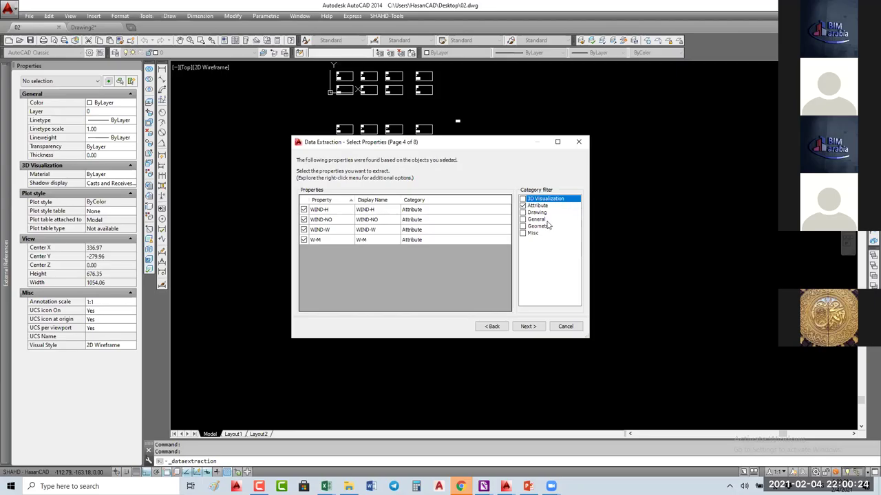
- Review the 3D Visualization, Drawing and General categories one at a time in the Category filter
click(523, 205)
click(522, 198)
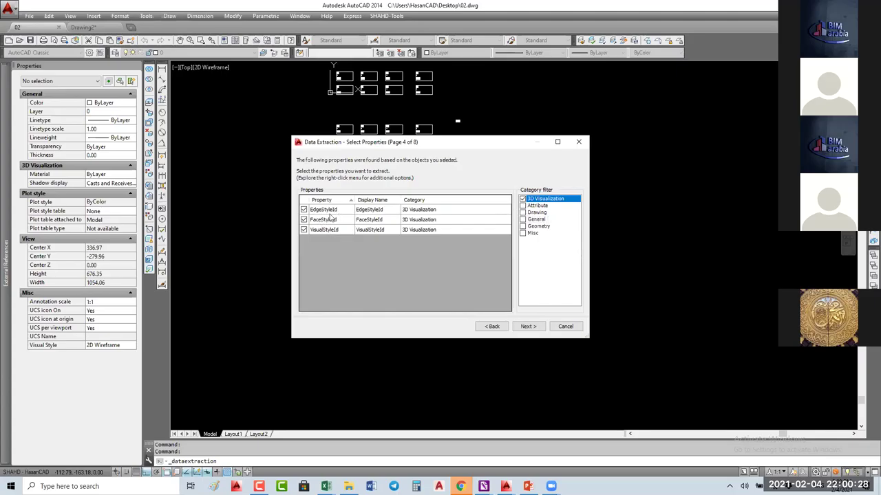
click(522, 198)
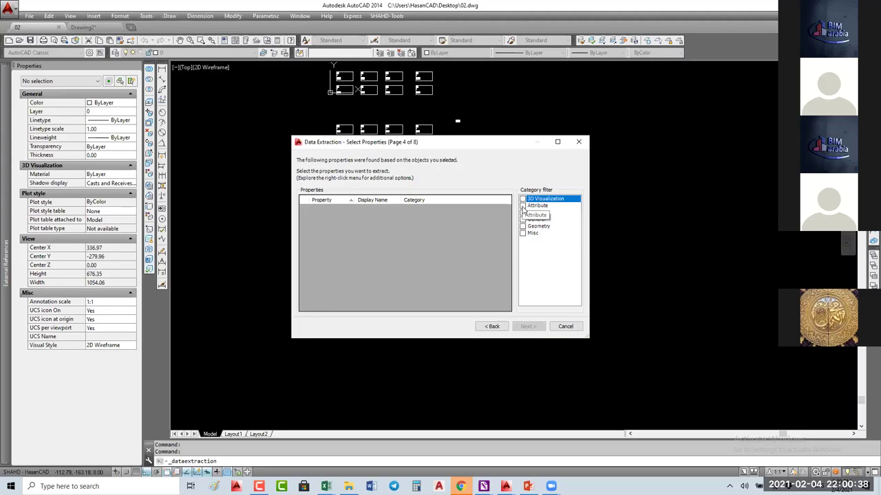
click(530, 212)
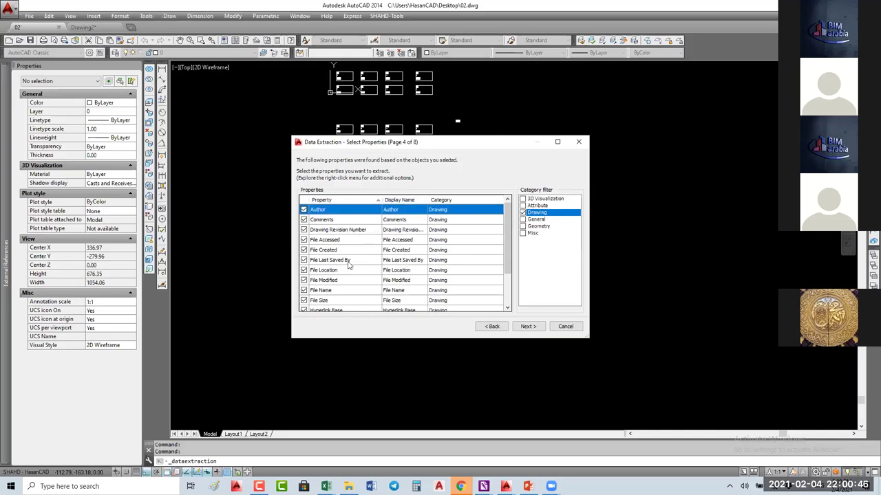
scroll(349, 263, down, 2)
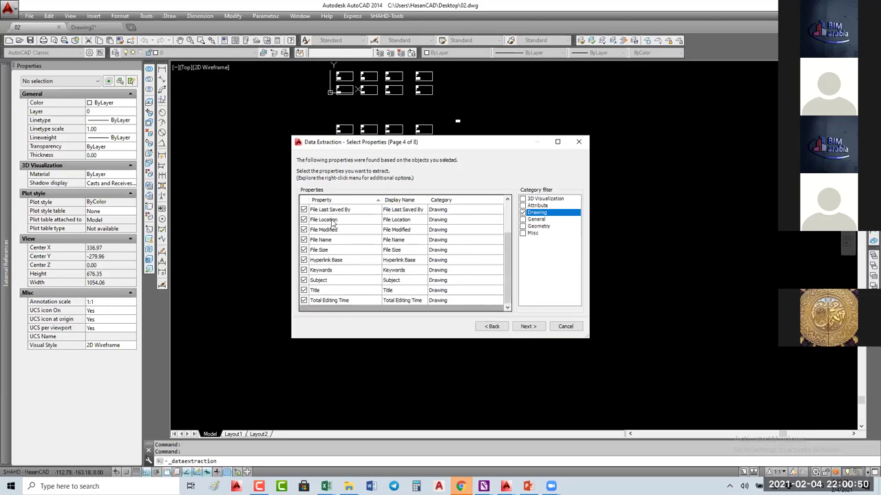
click(522, 212)
click(522, 219)
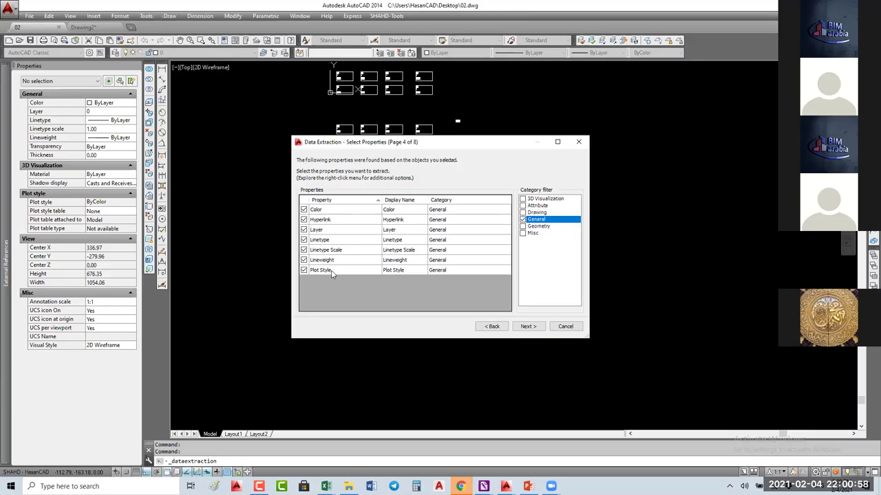
click(522, 219)
- View the Geometry properties, then on Refine Data combine identical rows and hide the name column
click(522, 226)
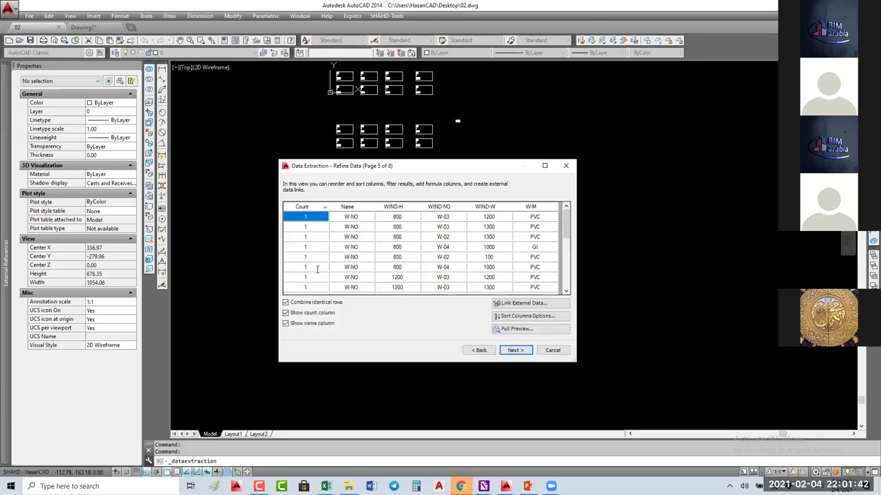
scroll(396, 219, down, 5)
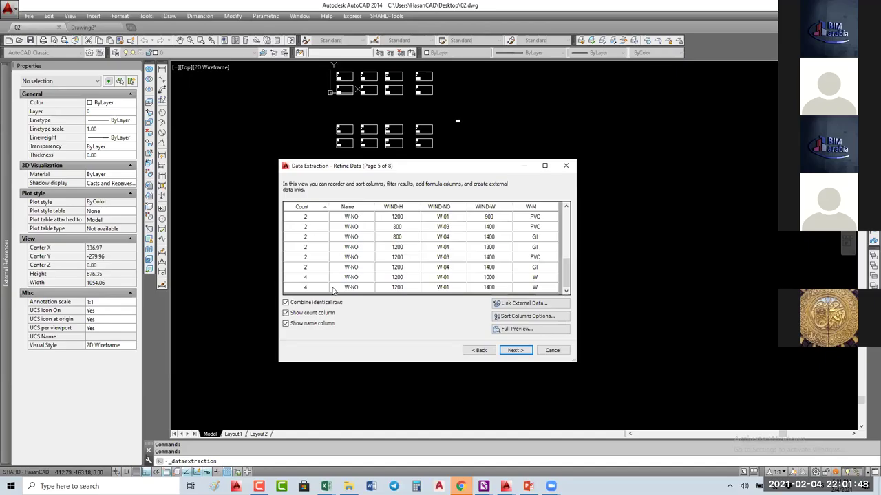
click(304, 302)
scroll(309, 254, down, 5)
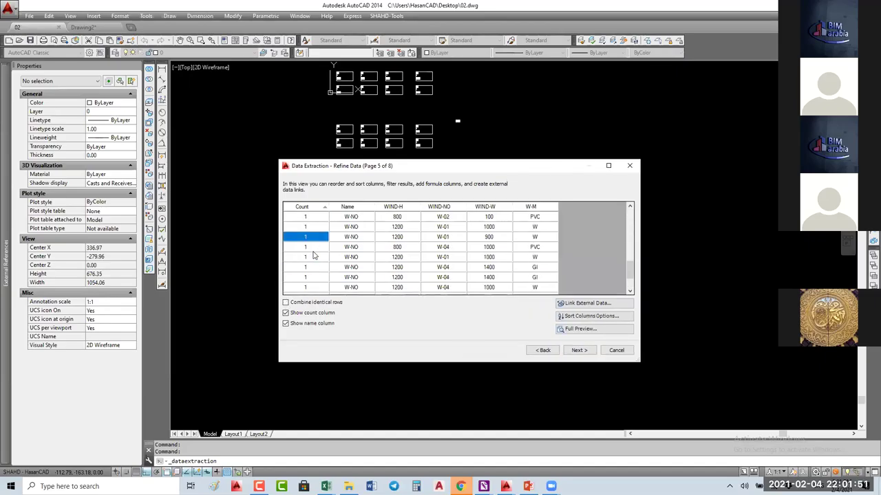
click(300, 304)
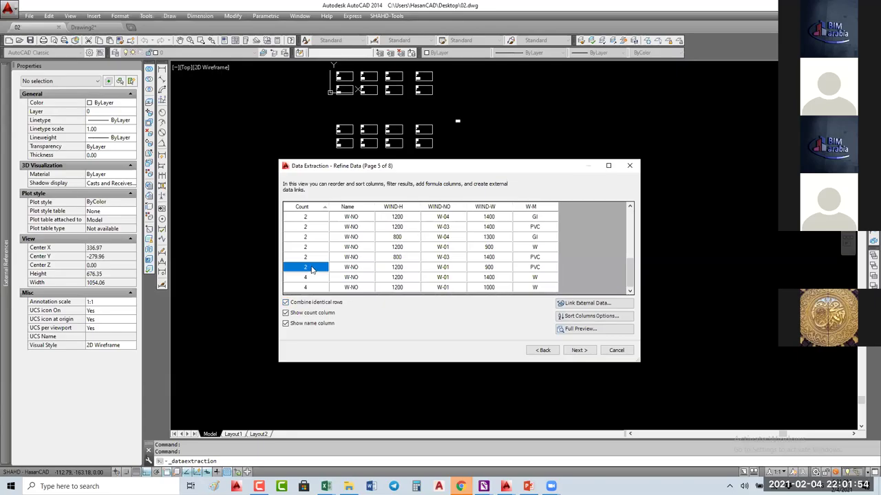
click(317, 325)
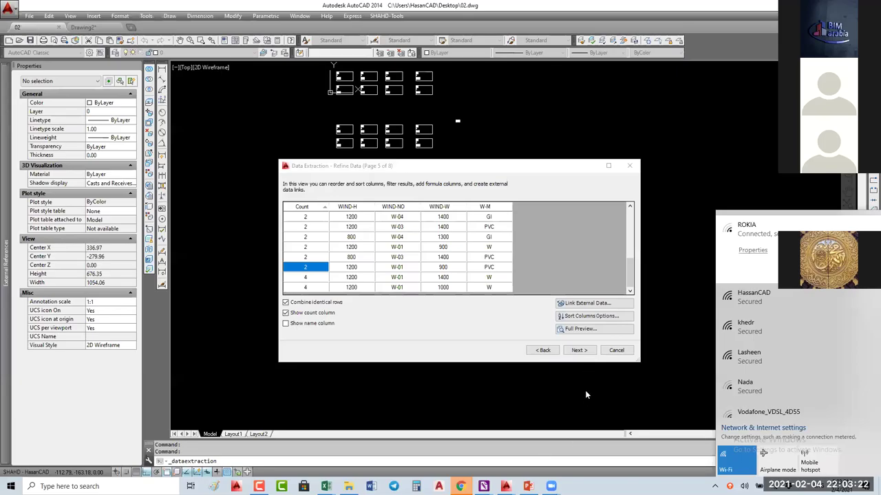
- Dismiss the network list, refocus the extraction wizard, and step back a page
click(575, 205)
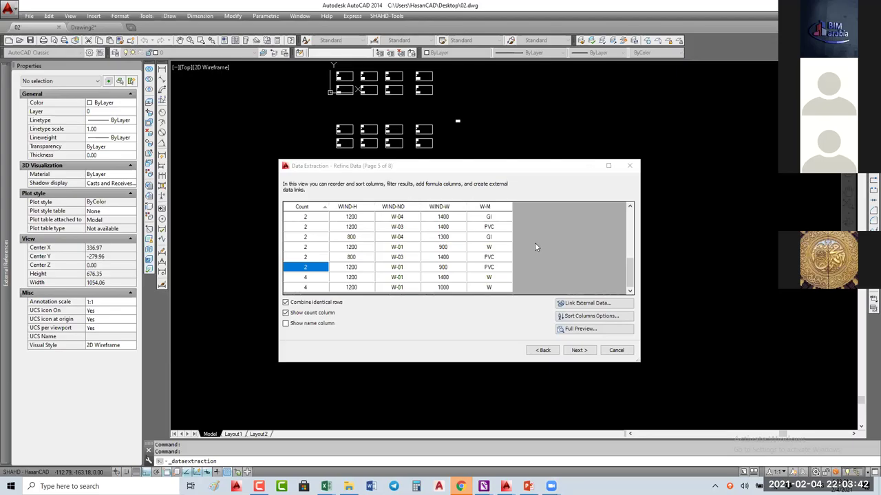
click(467, 165)
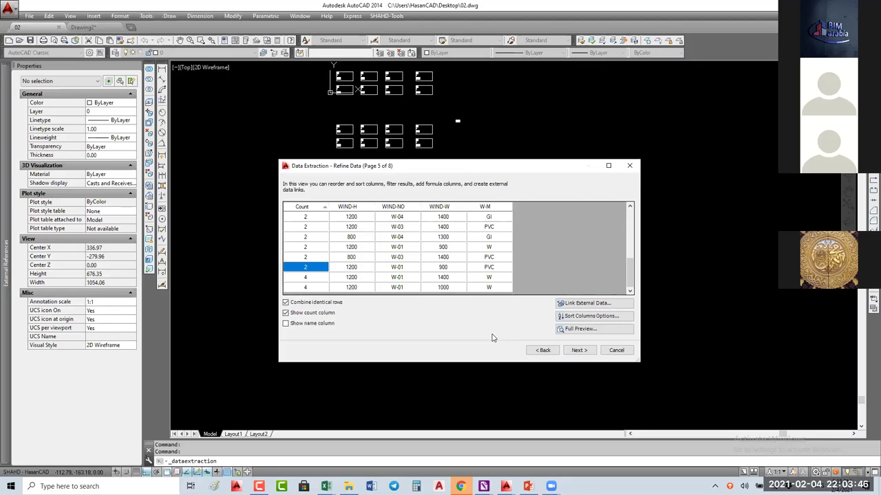
click(493, 332)
- Go back to Define Data Source, then reload both drawings and advance to Select Properties
click(494, 331)
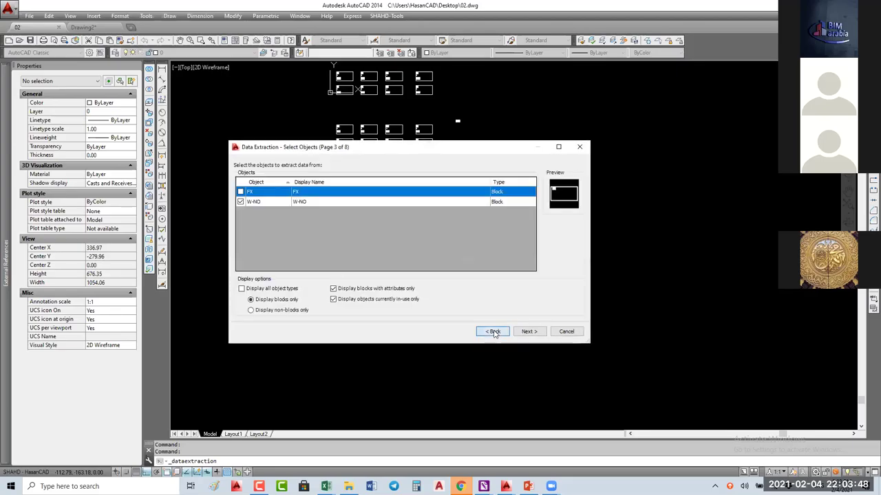
click(494, 332)
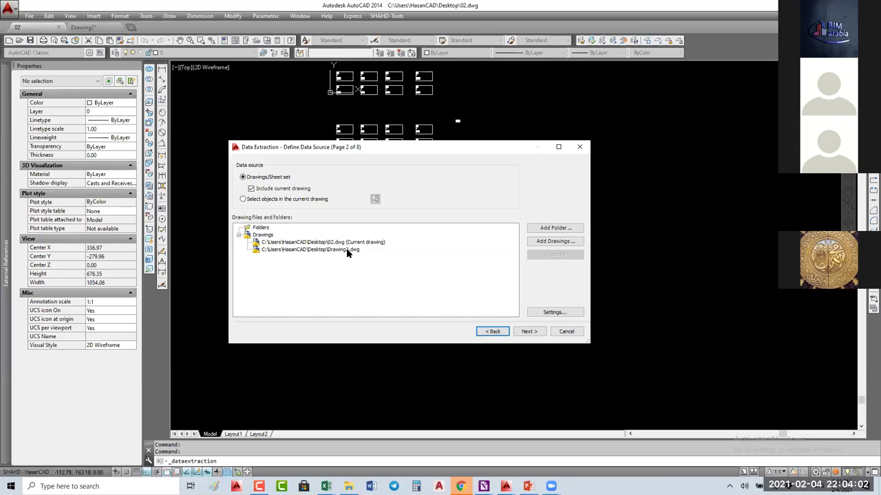
click(528, 332)
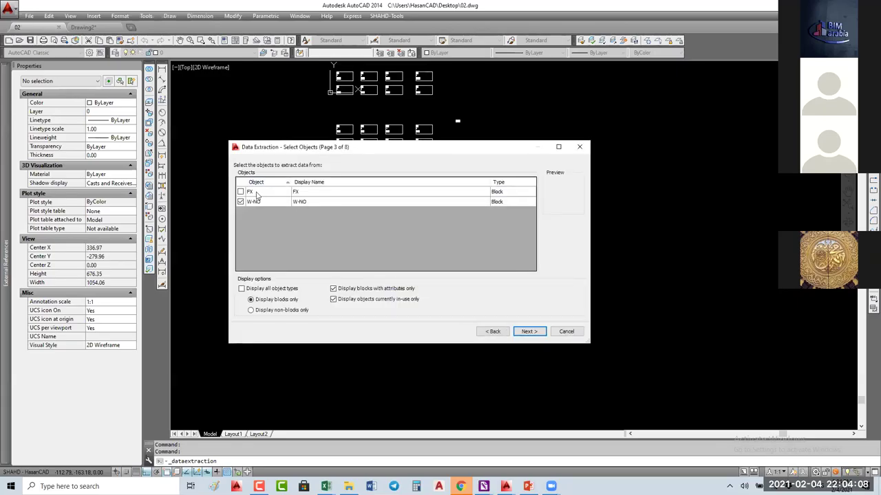
click(528, 332)
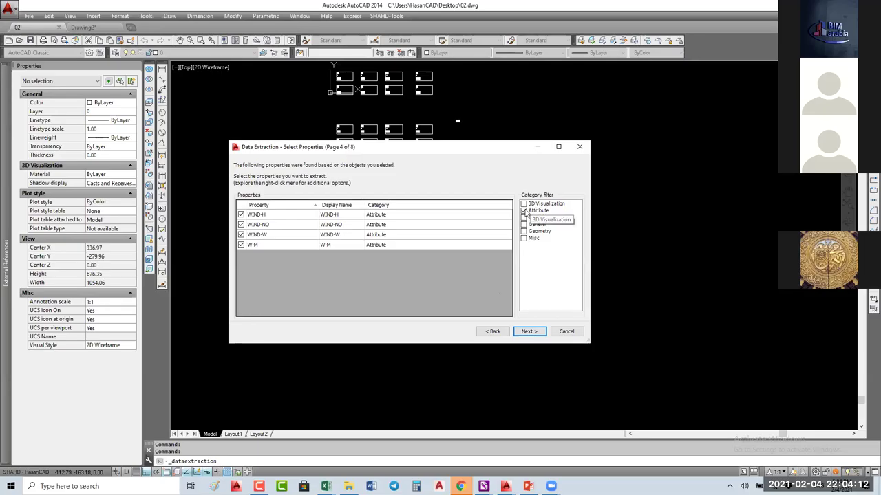
- Toggle the Attribute and 3D Visualization filters, then show only the Drawing category
click(523, 210)
click(523, 204)
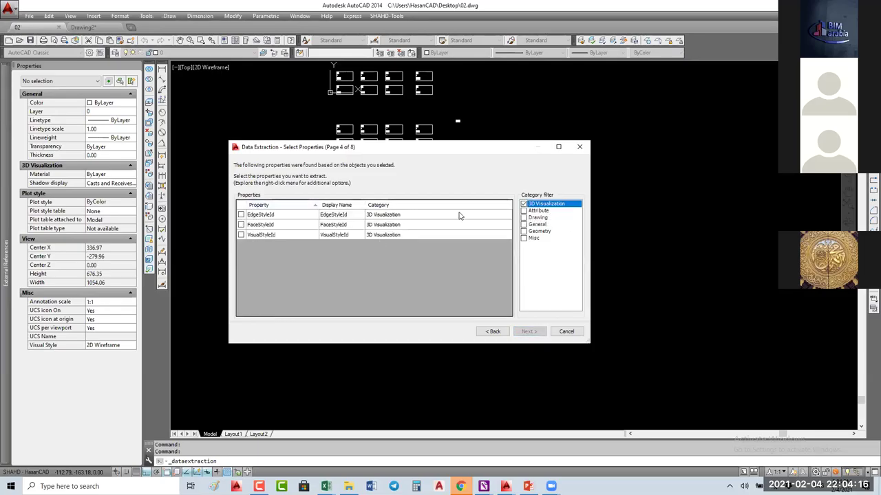
click(524, 211)
click(523, 204)
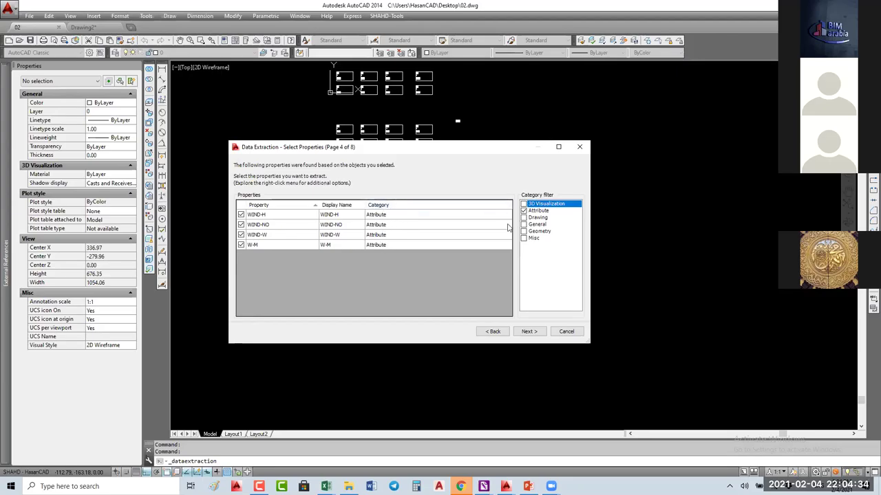
click(524, 210)
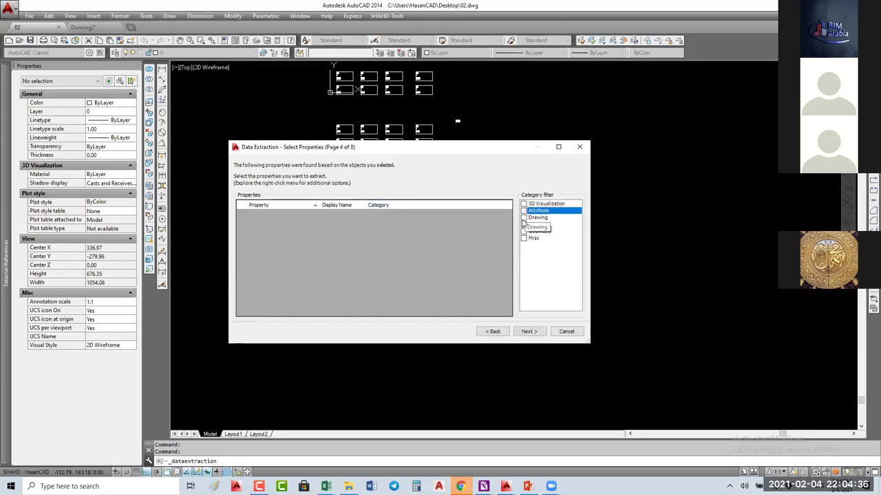
click(524, 218)
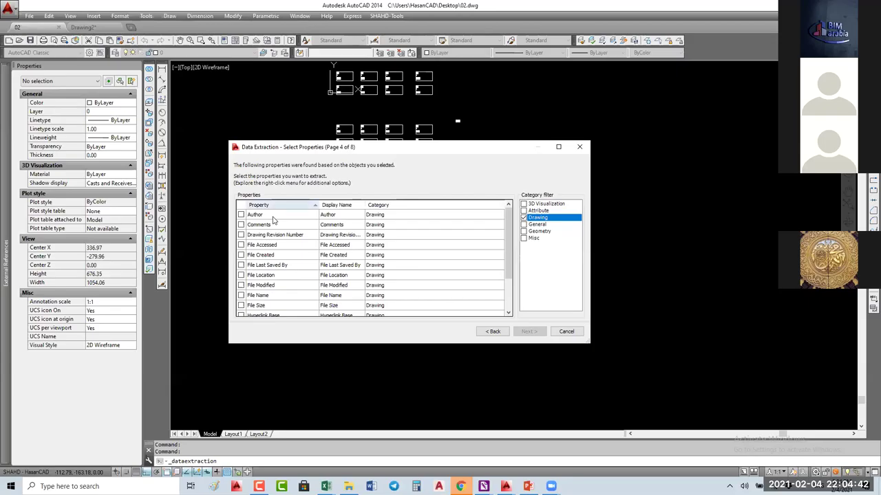
- Inspect Drawing properties from Author through Title, then switch the category filter to General
click(273, 216)
click(272, 226)
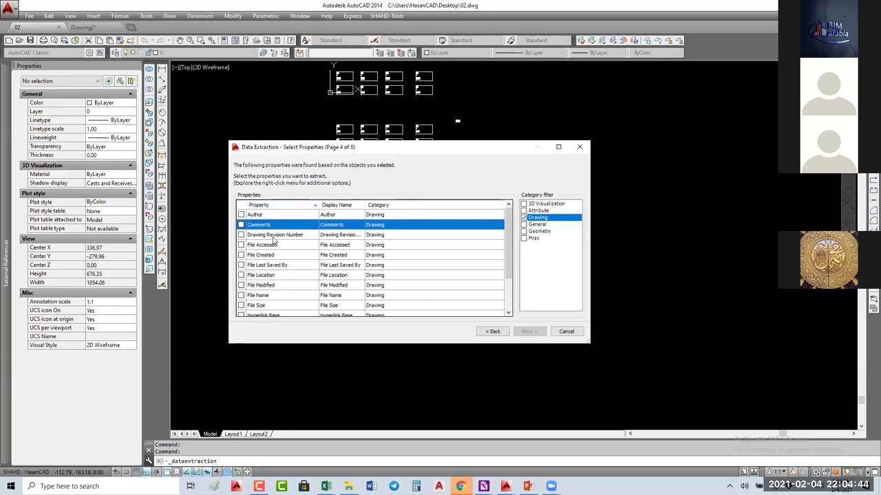
click(274, 246)
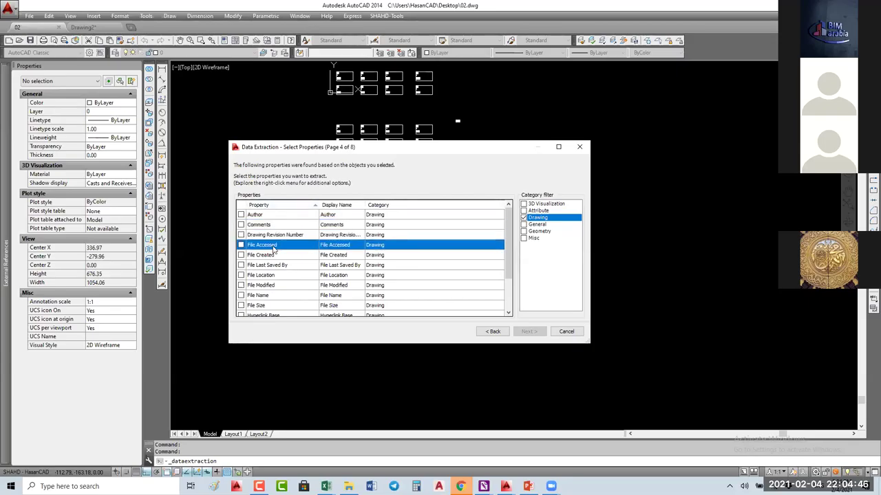
scroll(274, 245, down, 2)
click(274, 235)
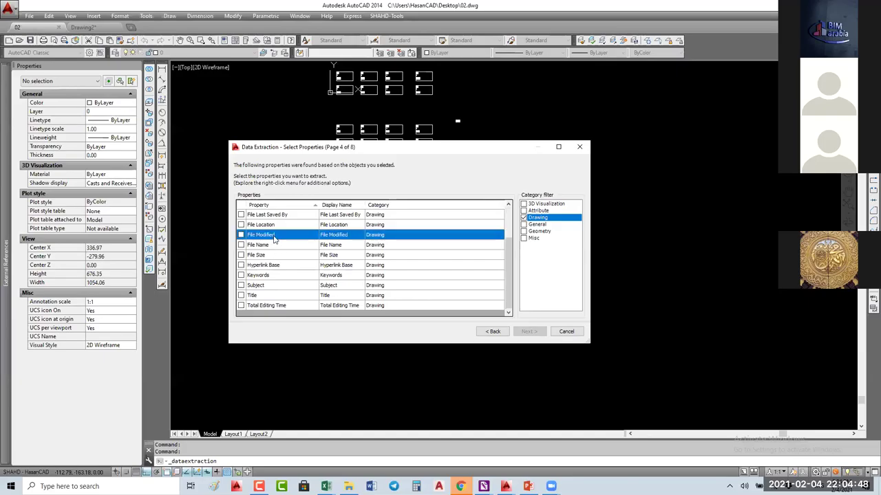
click(275, 245)
click(275, 236)
click(274, 255)
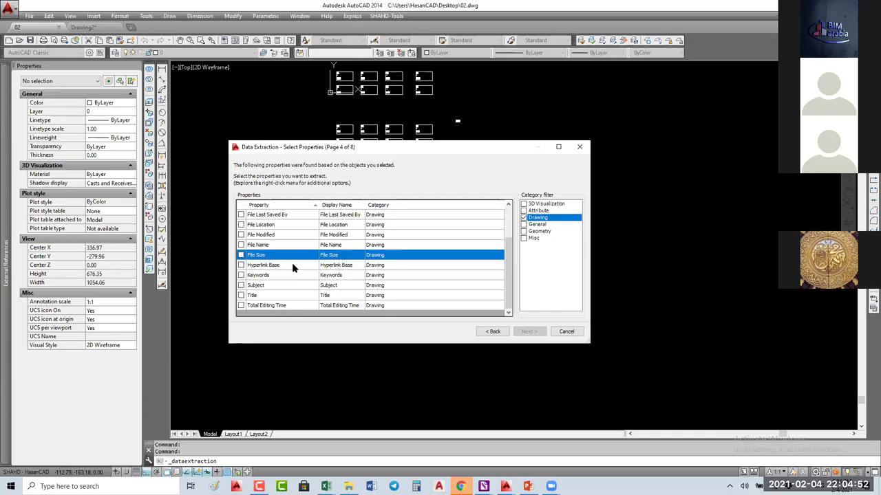
click(277, 276)
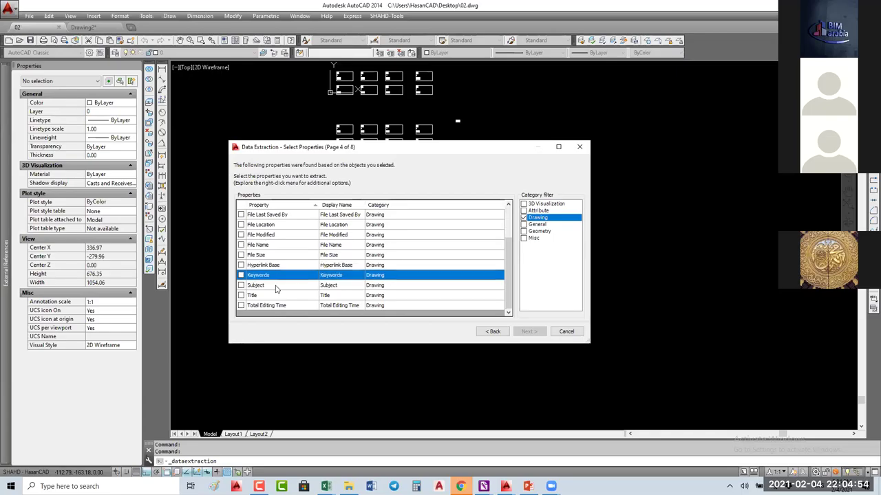
click(278, 285)
key(Down)
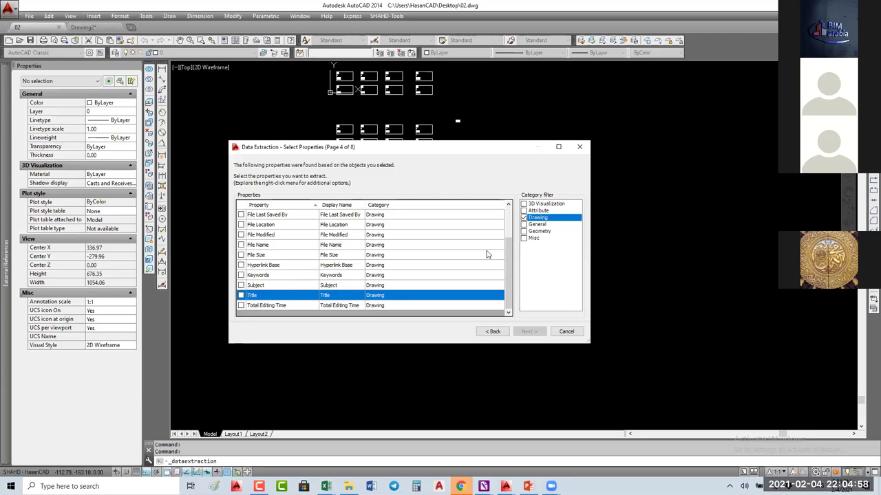
click(523, 224)
click(524, 218)
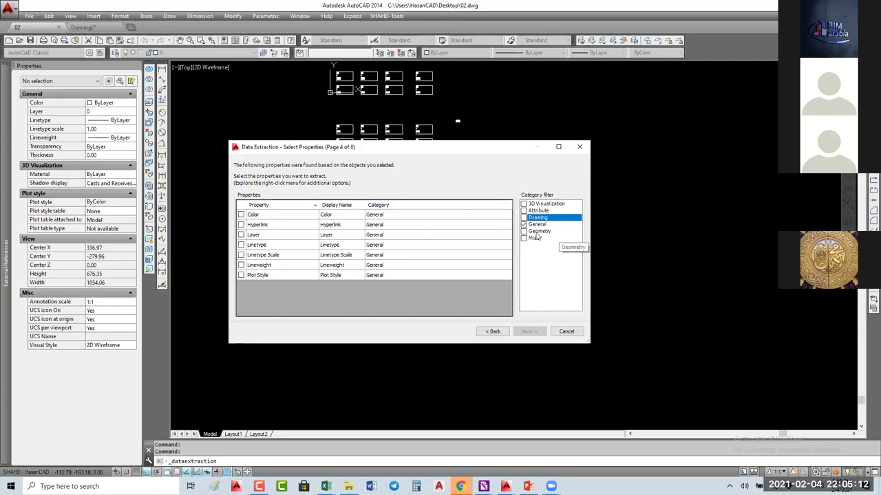
- Check Geometry and Misc, then keep only the Attribute category and advance to Refine Data
click(523, 224)
click(523, 231)
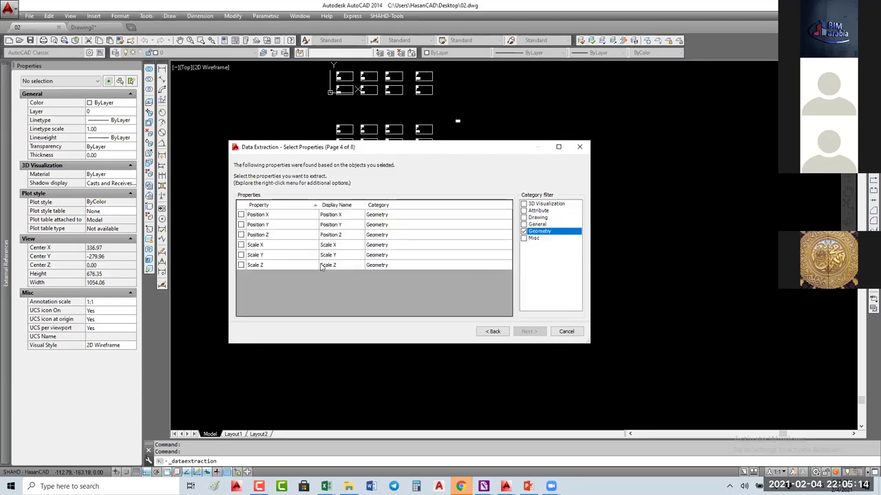
click(524, 238)
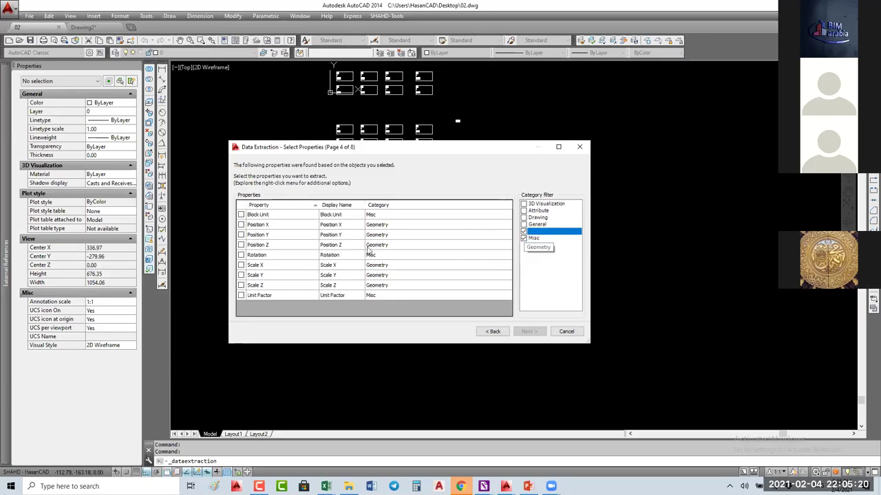
click(524, 231)
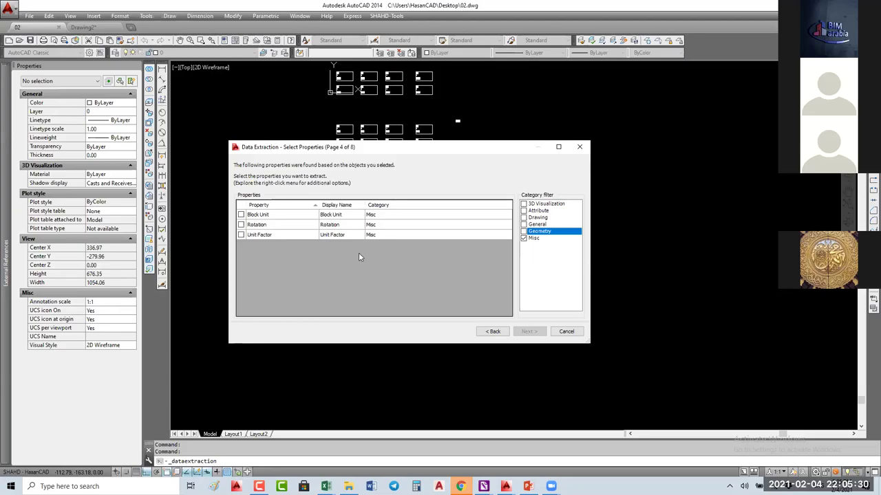
click(524, 211)
click(524, 238)
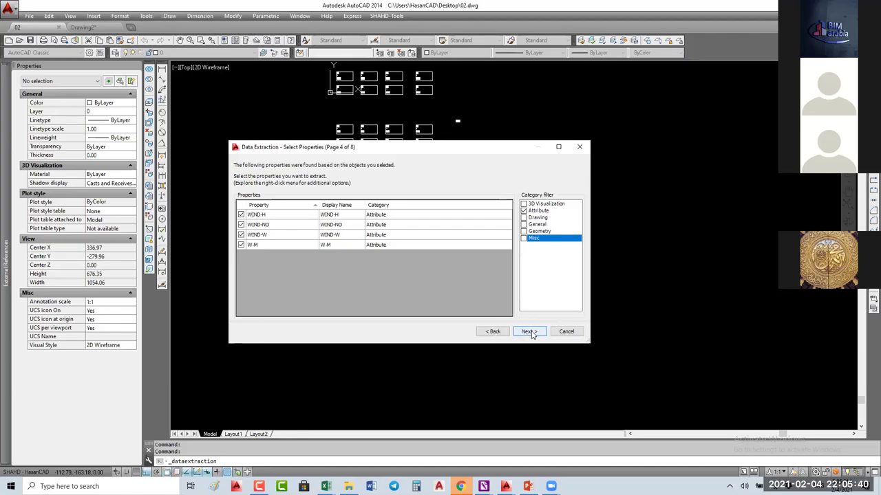
click(529, 333)
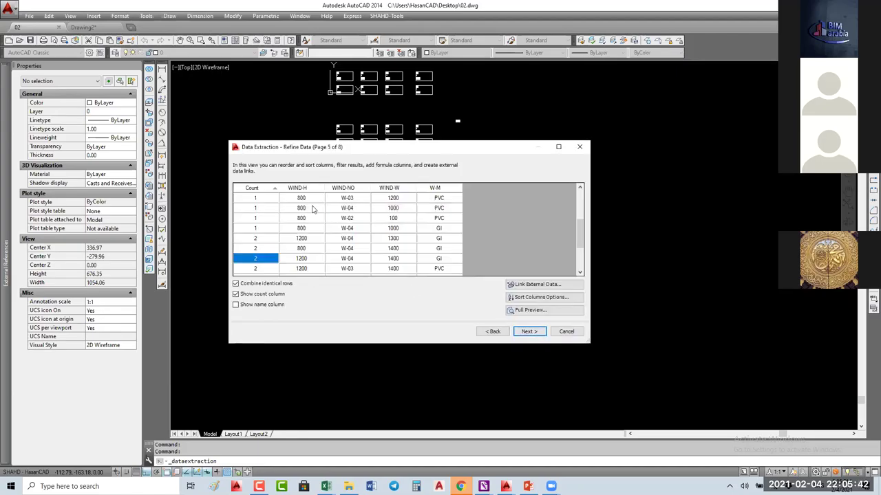
- Reorder the columns so WIND-NO comes first and W-M sits between Count and WIND-H
click(352, 190)
drag(267, 191, 237, 190)
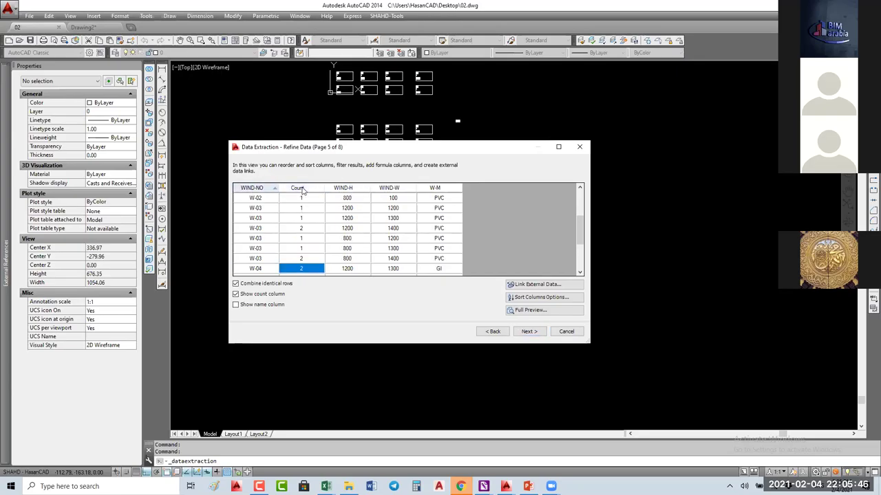
click(444, 190)
drag(444, 190, 339, 189)
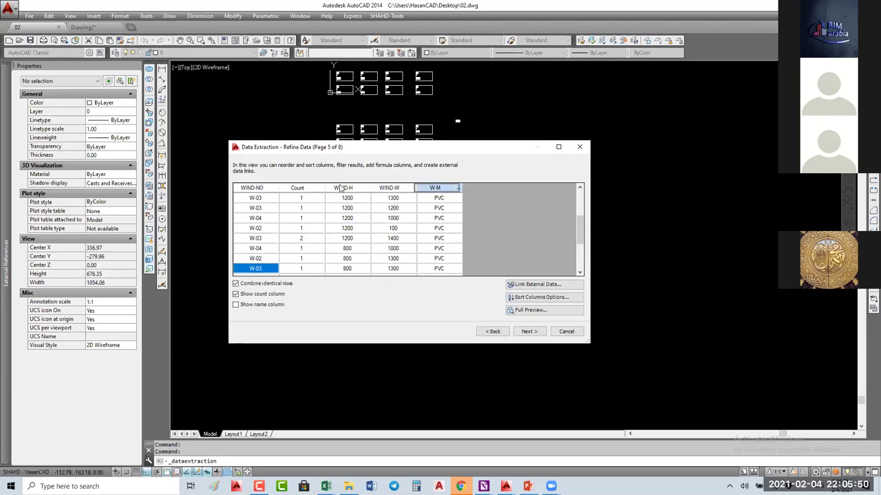
drag(618, 348, 618, 348)
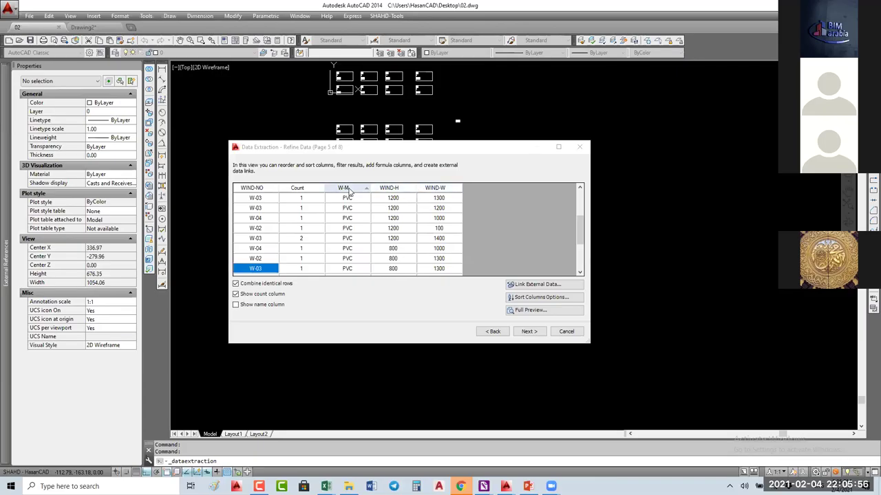
- Move WIND-W ahead of WIND-H, sort ascending by WIND-NO, and open Sort Columns Options
click(439, 189)
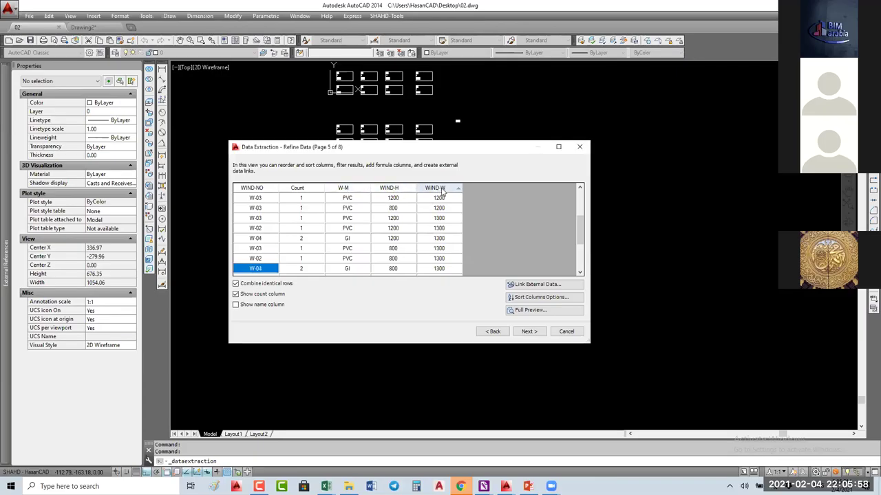
drag(377, 192, 379, 195)
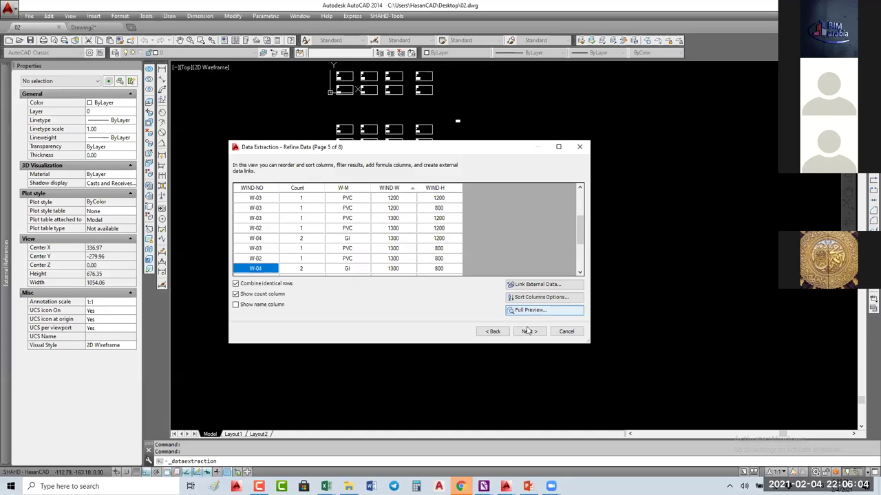
click(258, 190)
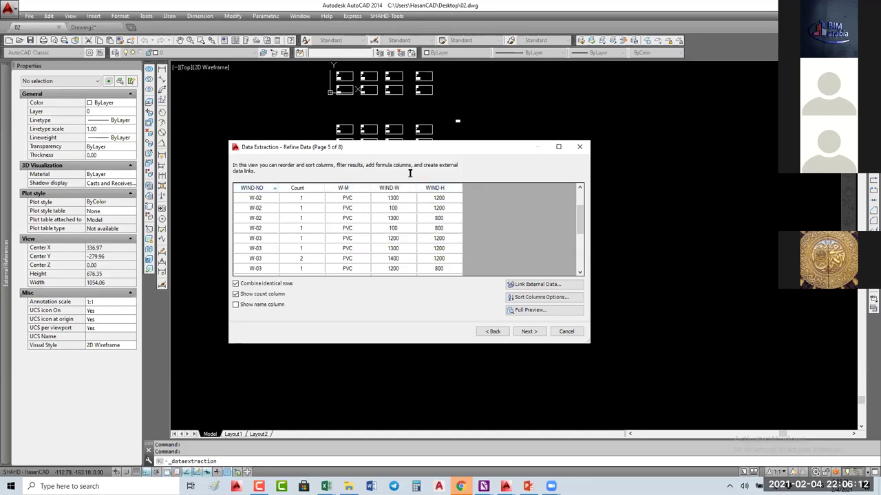
click(550, 301)
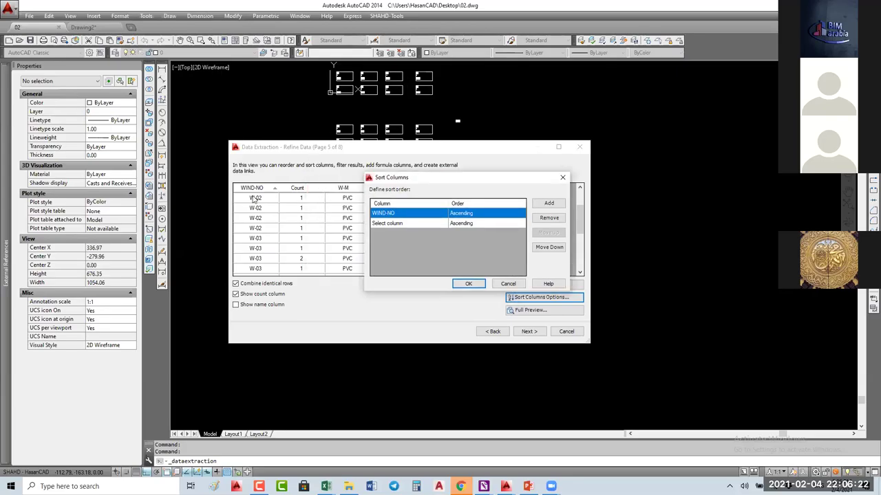
- Add W-M, WIND-W and WIND-H as the second, third and fourth sort levels, removing the empty level
click(445, 96)
click(472, 96)
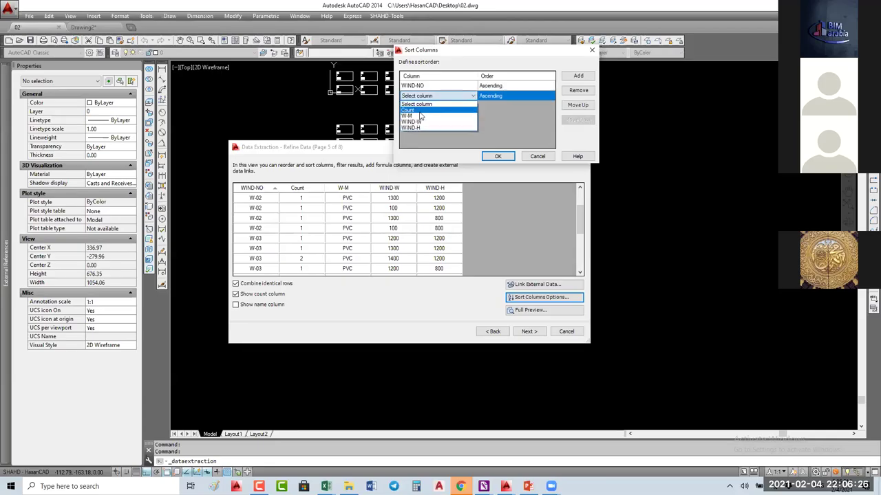
click(417, 115)
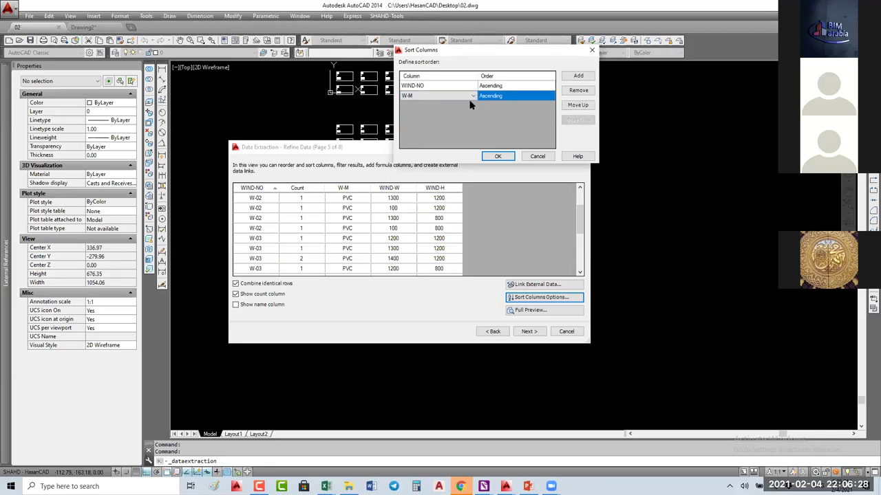
click(579, 77)
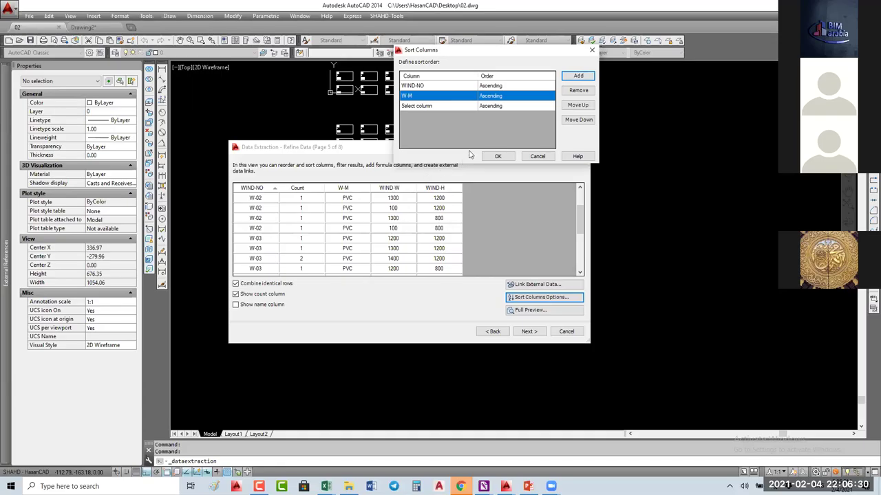
click(472, 107)
click(438, 123)
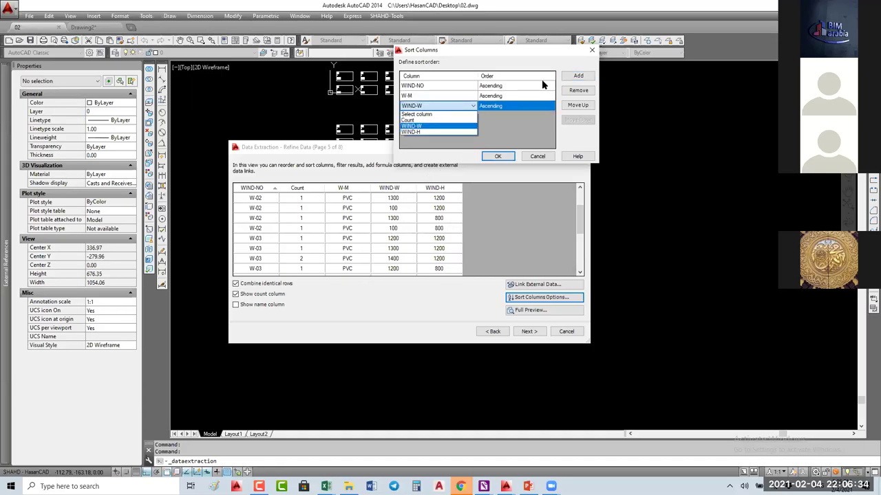
click(579, 78)
click(579, 77)
click(472, 117)
click(472, 117)
click(421, 137)
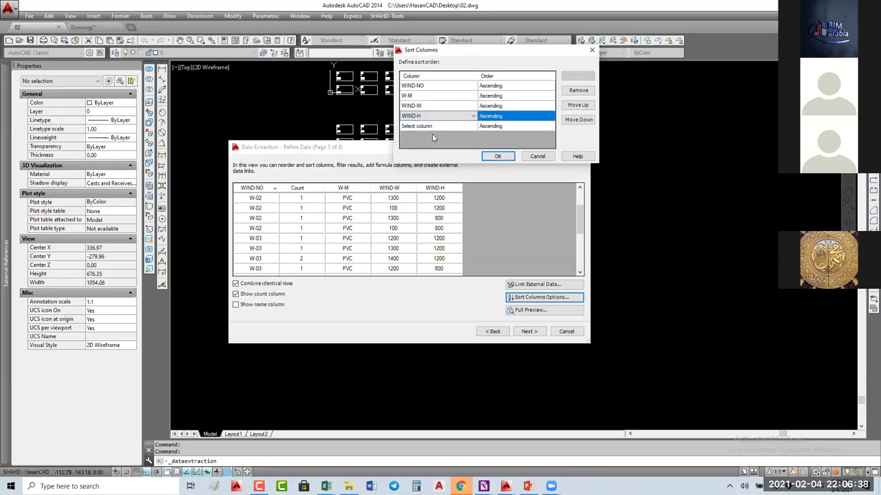
click(578, 90)
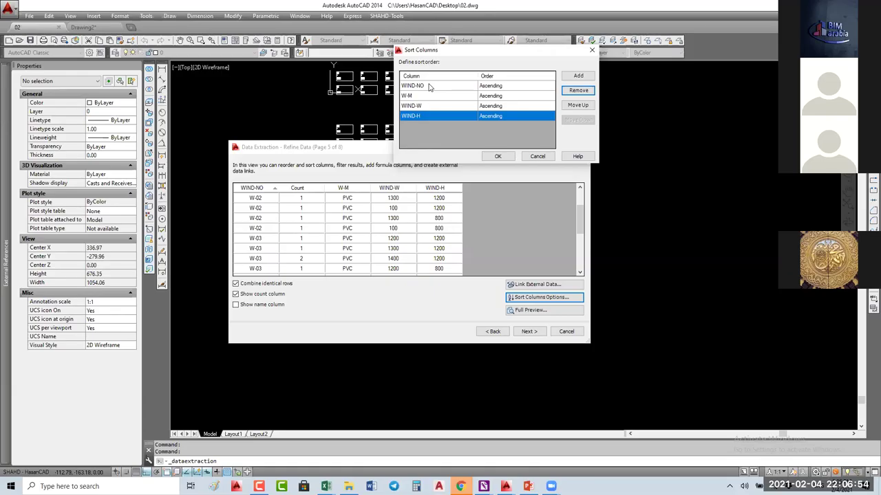
- Keep WIND-W ahead of WIND-H in the sort order and apply the multi-column sort
click(432, 89)
click(435, 99)
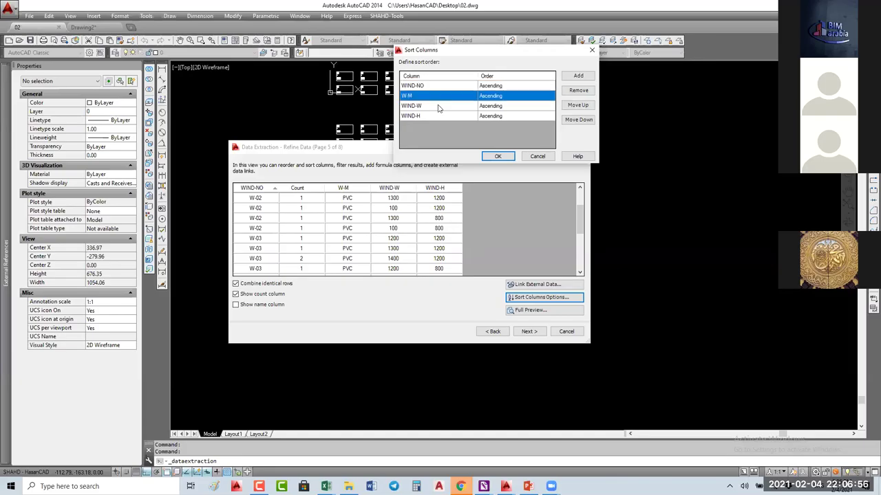
click(438, 108)
click(439, 118)
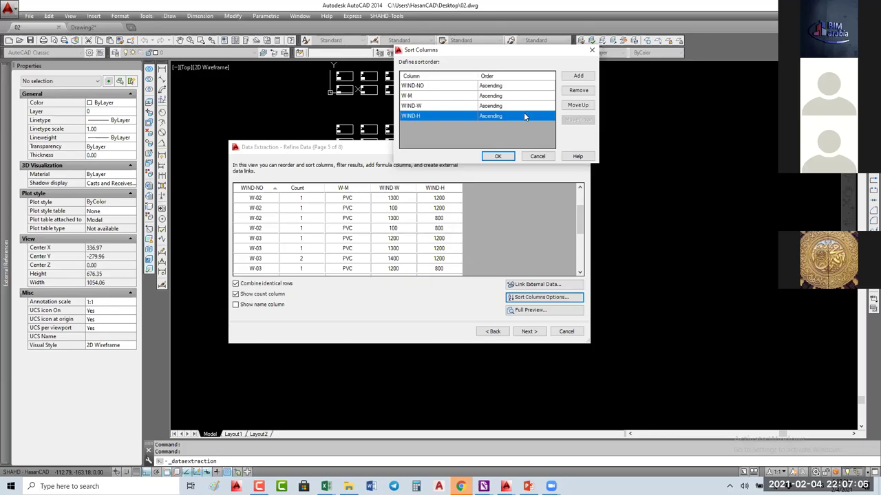
click(577, 105)
click(419, 115)
click(577, 105)
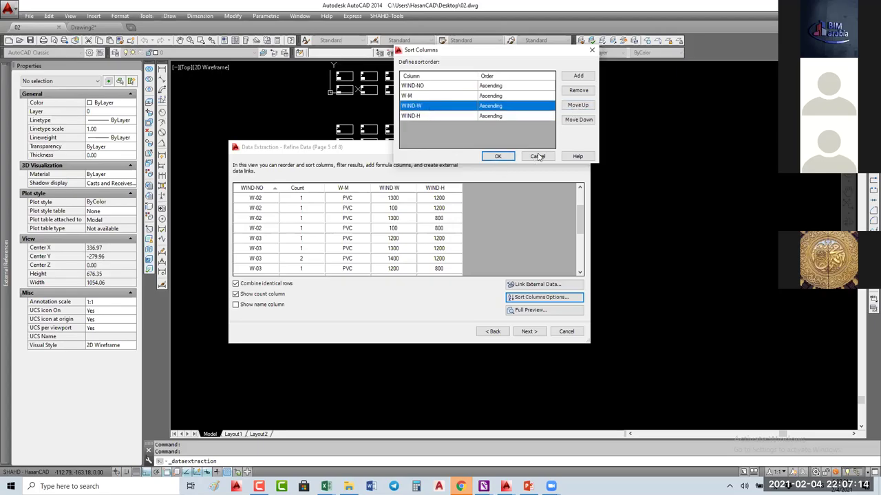
click(498, 156)
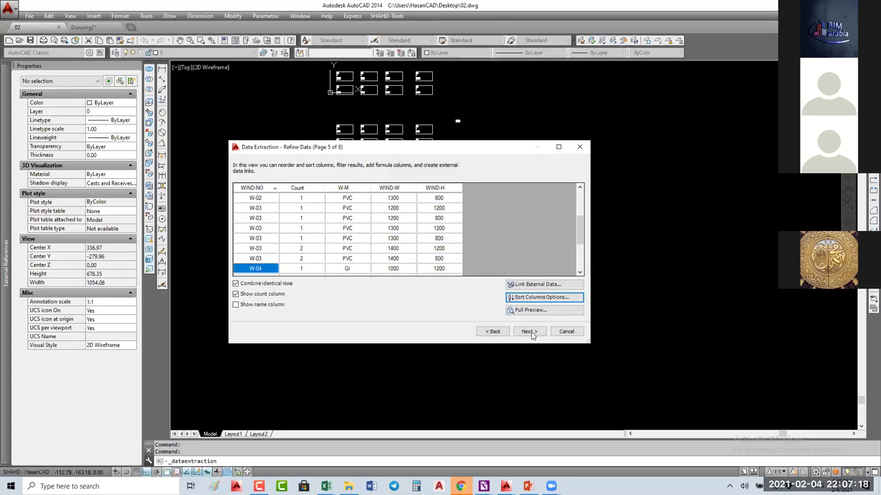
- Output the data both as a drawing table and as 02.xls saved on the Desktop
click(528, 332)
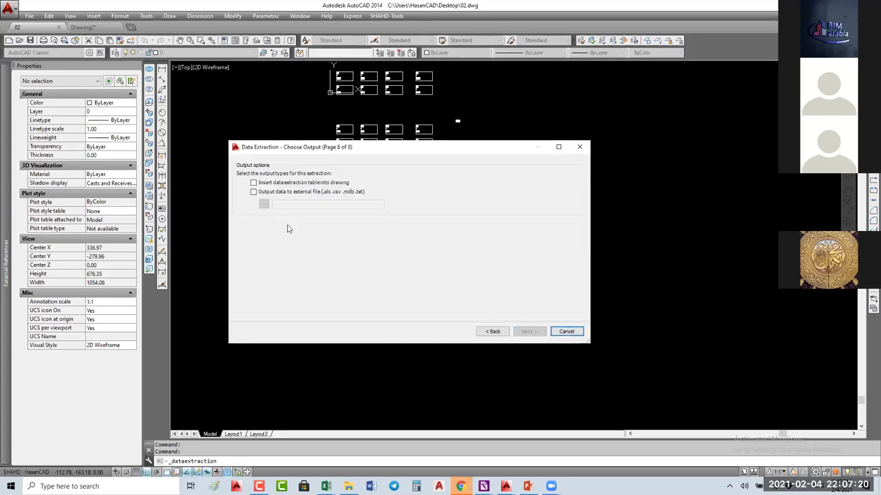
click(254, 183)
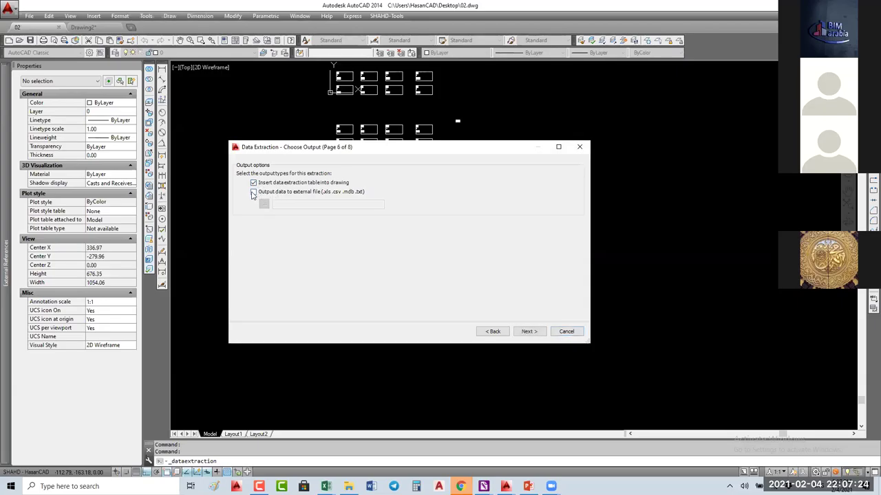
click(254, 192)
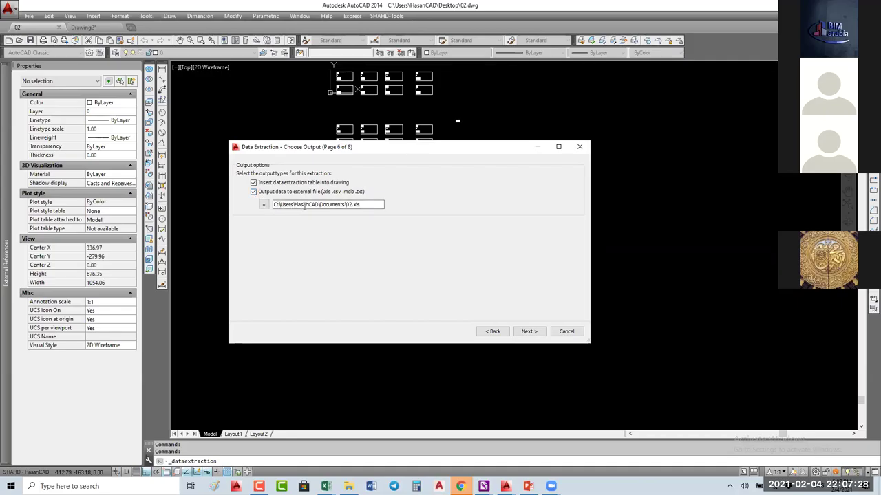
click(263, 204)
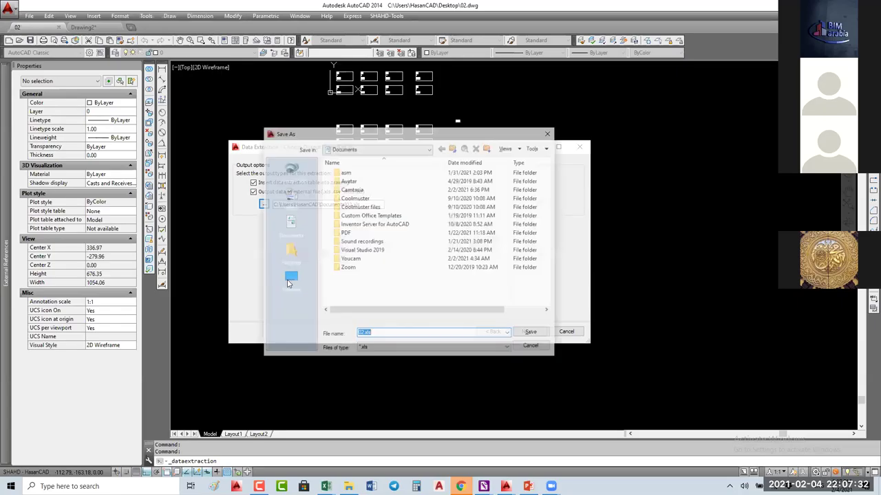
click(289, 280)
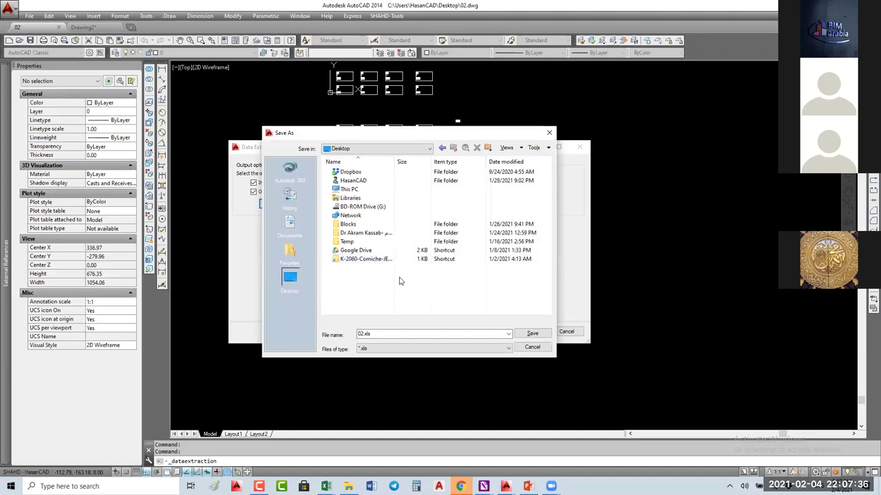
click(528, 333)
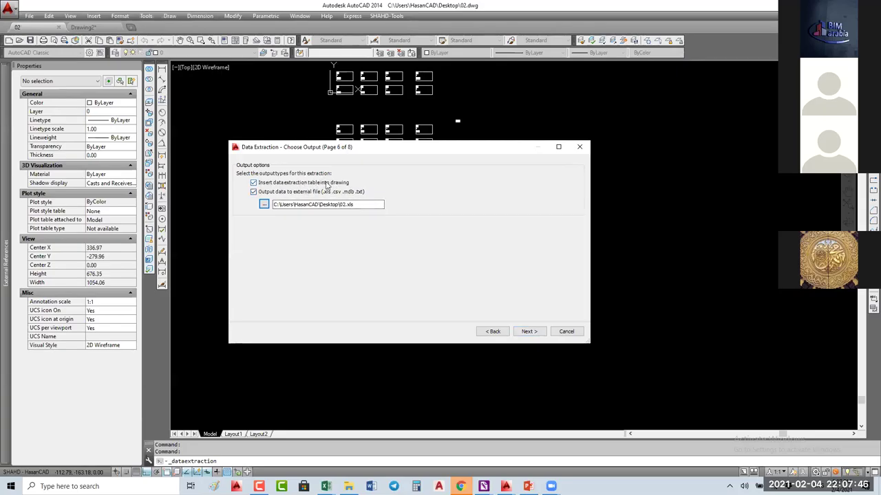
- Keep the Standard table style and enter WINDOW TYPES as the table title
click(528, 332)
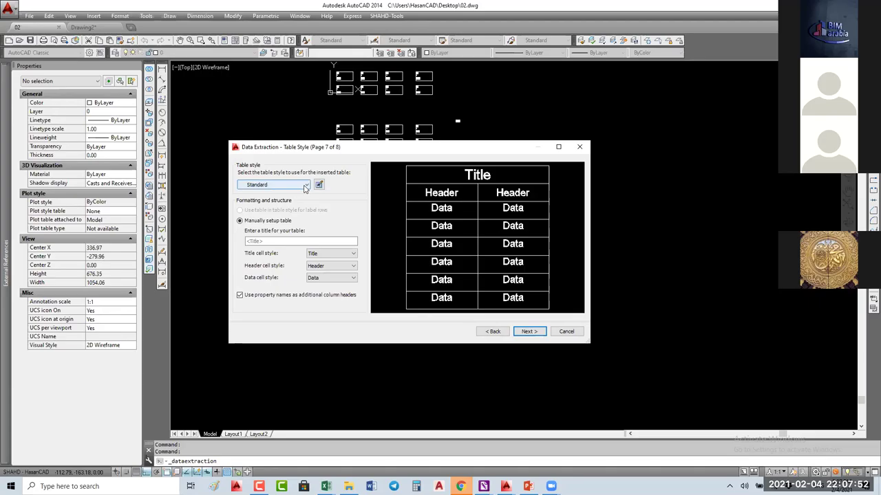
click(305, 186)
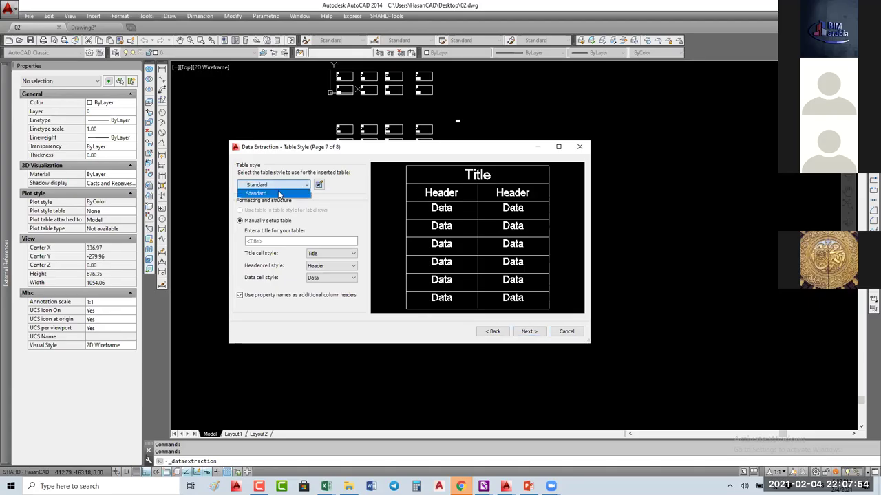
click(358, 150)
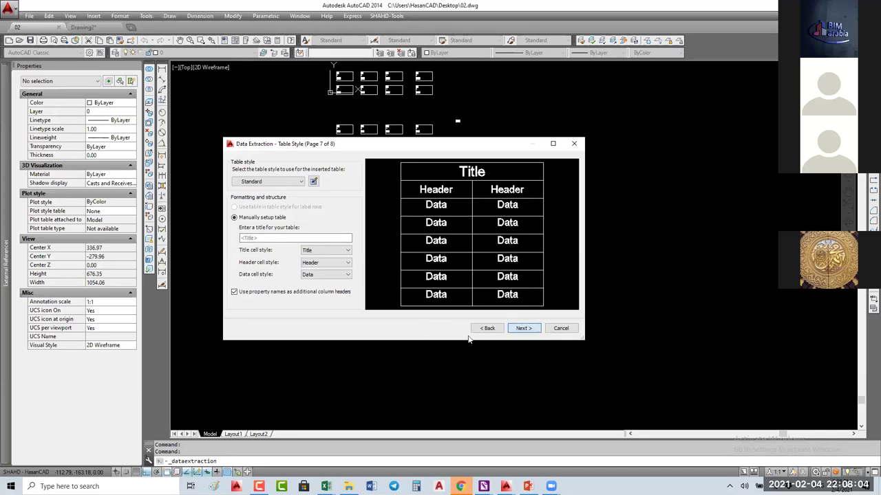
click(287, 239)
text(wINDOW tYPES)
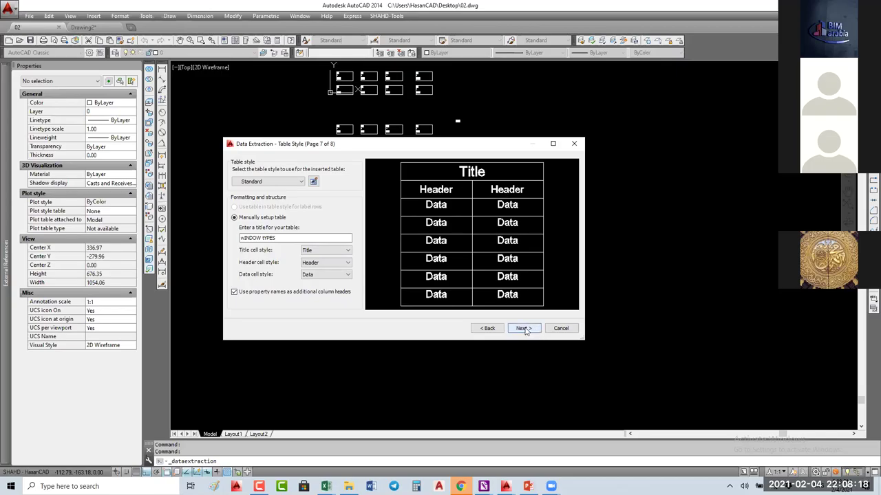
click(523, 329)
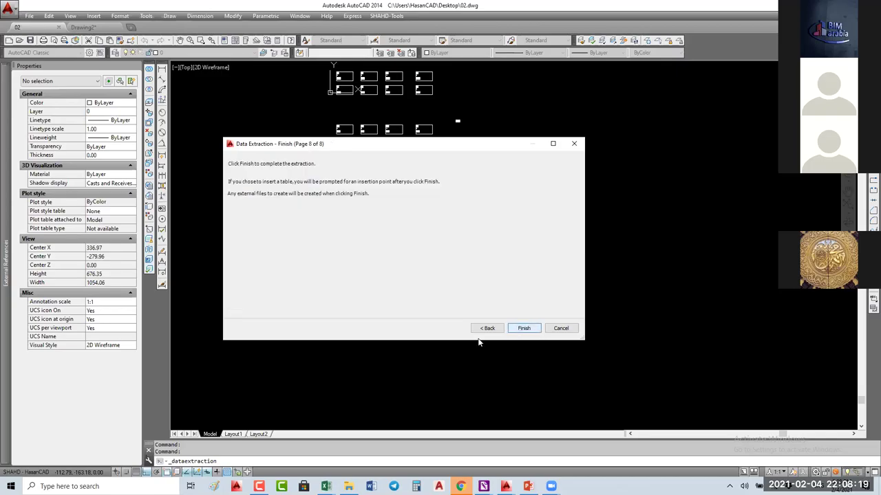
- Finish the extraction, place the WINDOW TYPES table in the drawing, and zoom in to check it
click(524, 328)
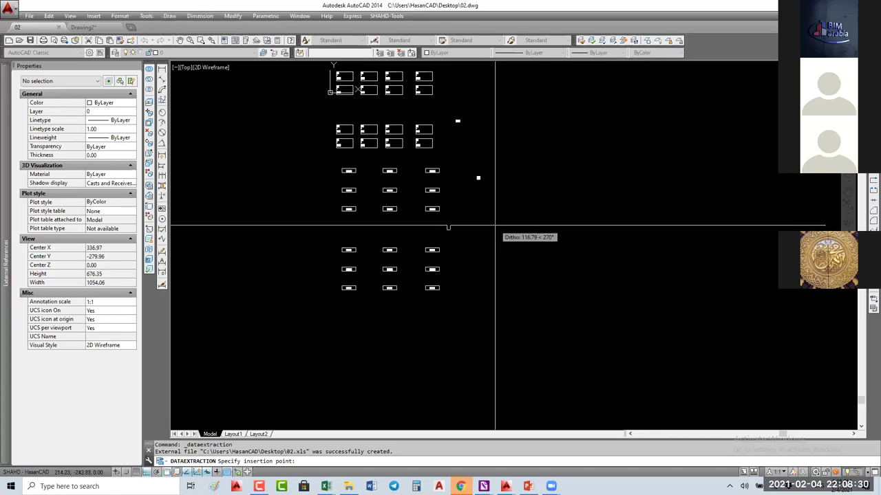
click(447, 226)
scroll(451, 234, up, 12)
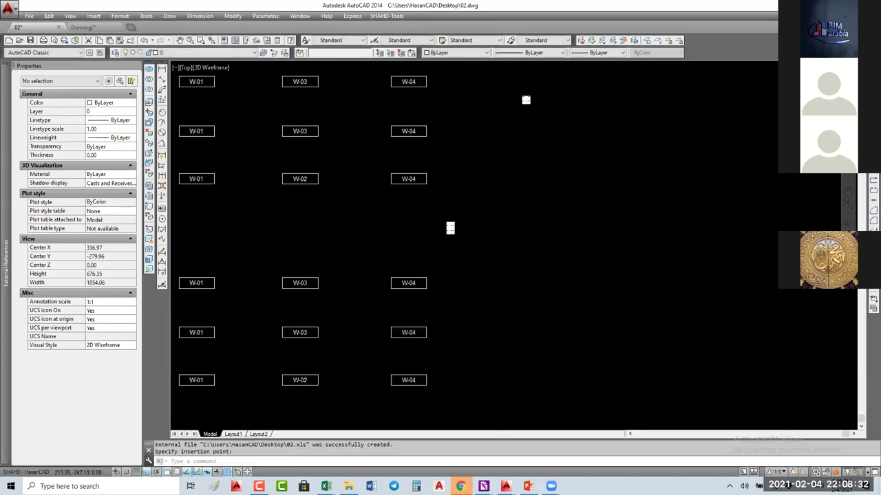
scroll(450, 235, up, 2)
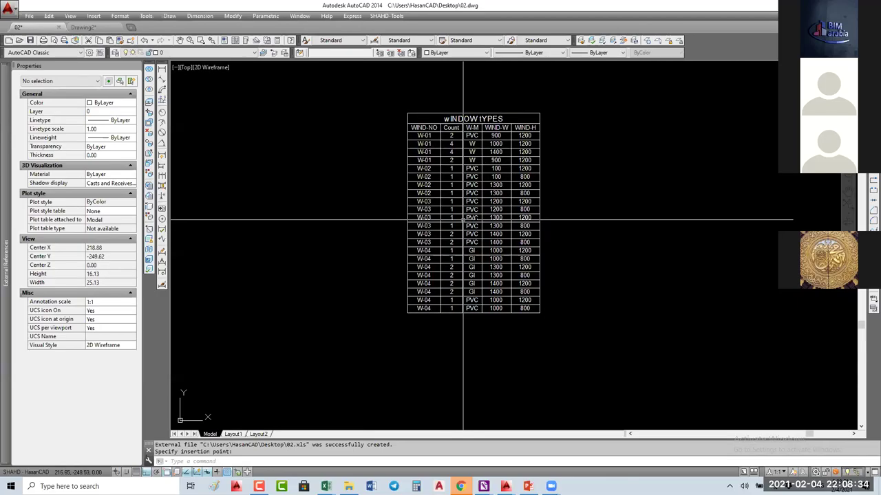
scroll(469, 139, up, 1)
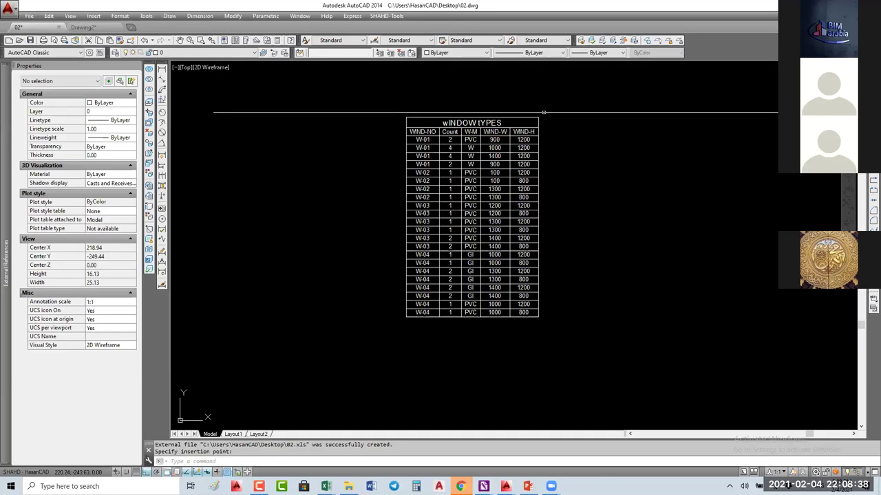
scroll(543, 112, down, 20)
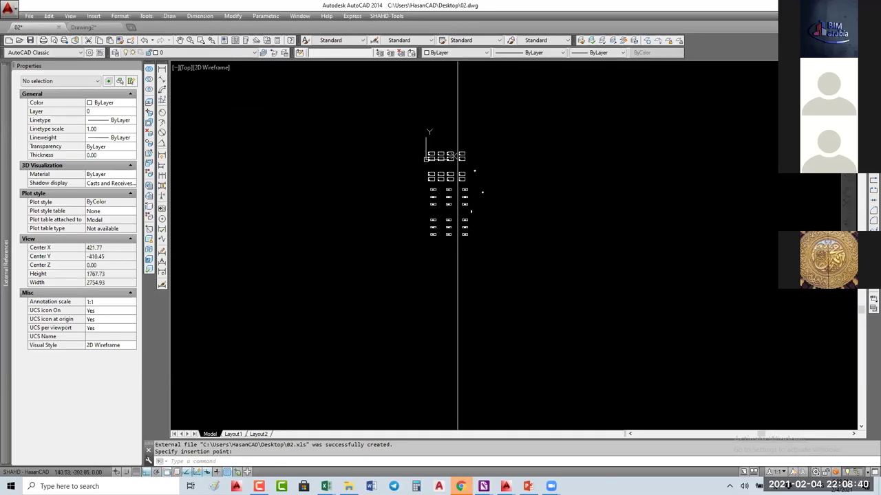
scroll(457, 172, up, 4)
click(440, 162)
- Set the window material W-M to GI for the six left-column window tags
click(408, 309)
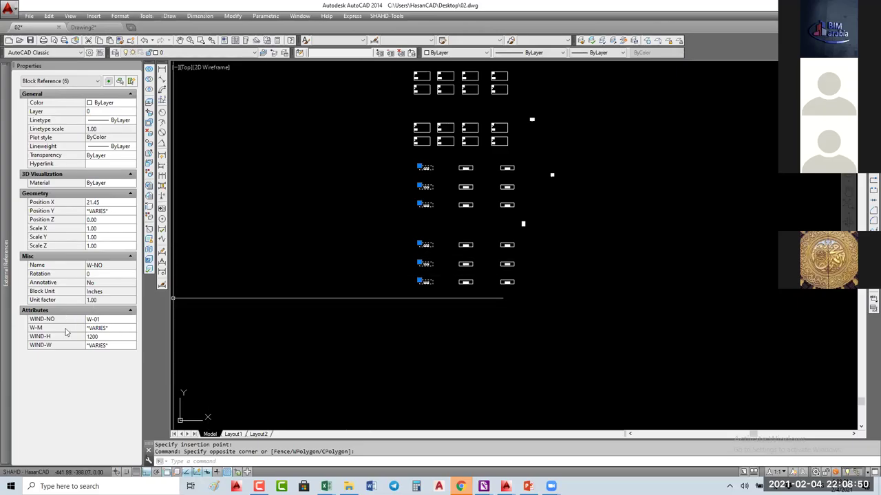
click(118, 328)
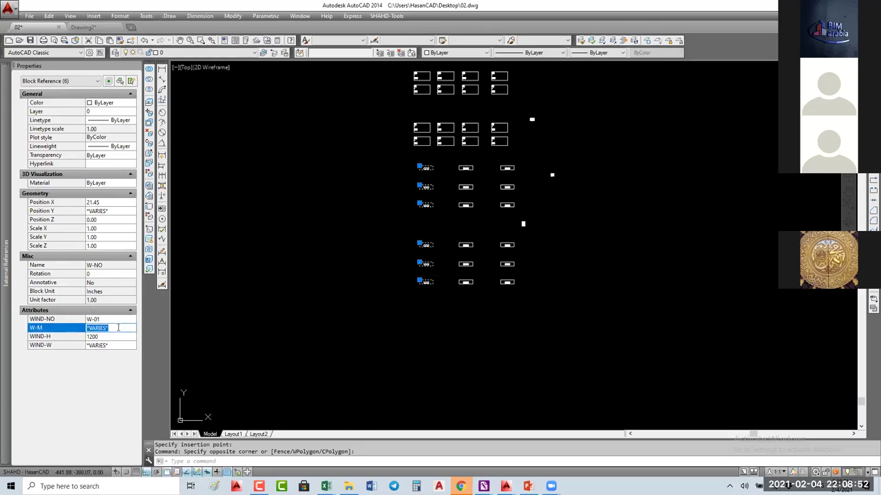
text(GI)
key(Tab)
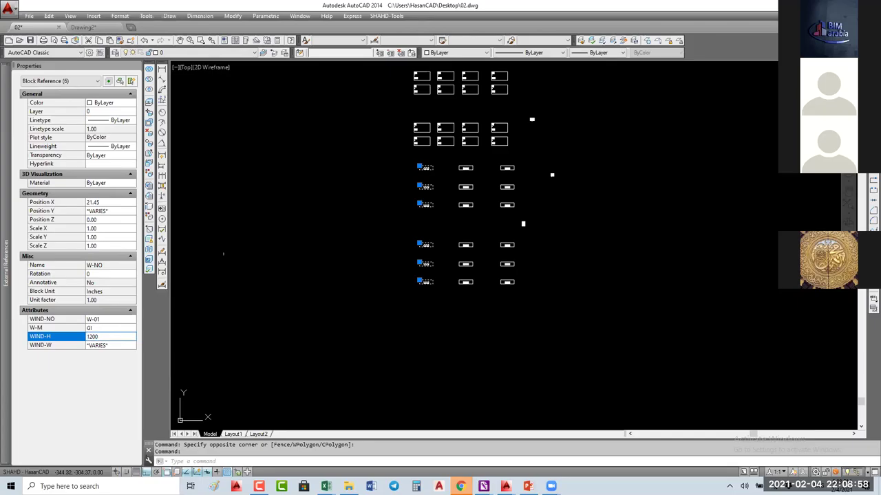
key(Escape)
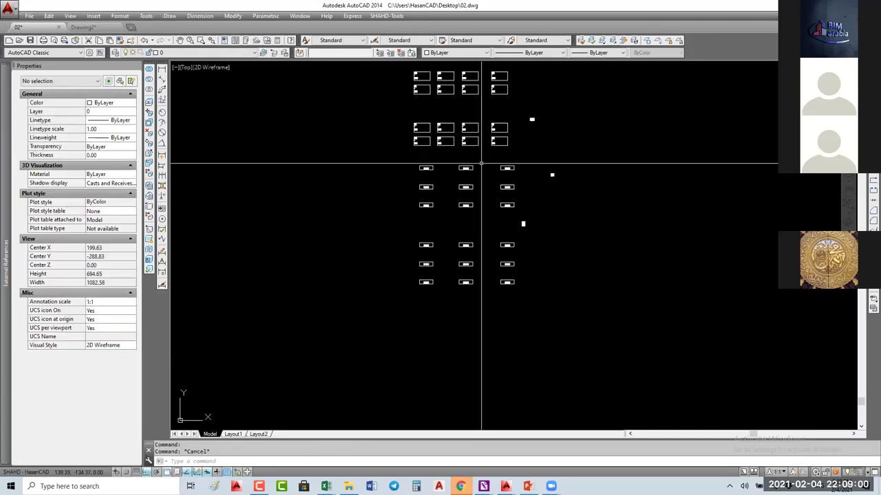
- Set the window height WIND-H to 900 for the six middle-column window tags
click(486, 162)
click(447, 306)
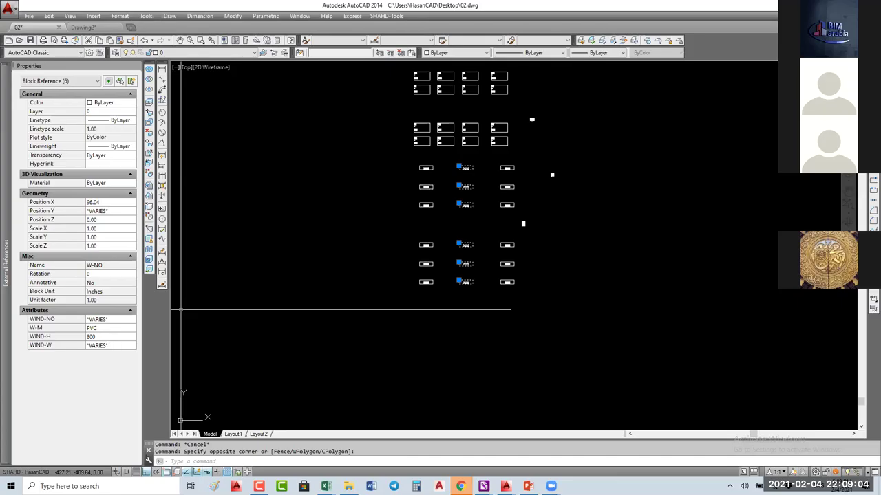
click(108, 337)
text(900)
key(Return)
click(110, 346)
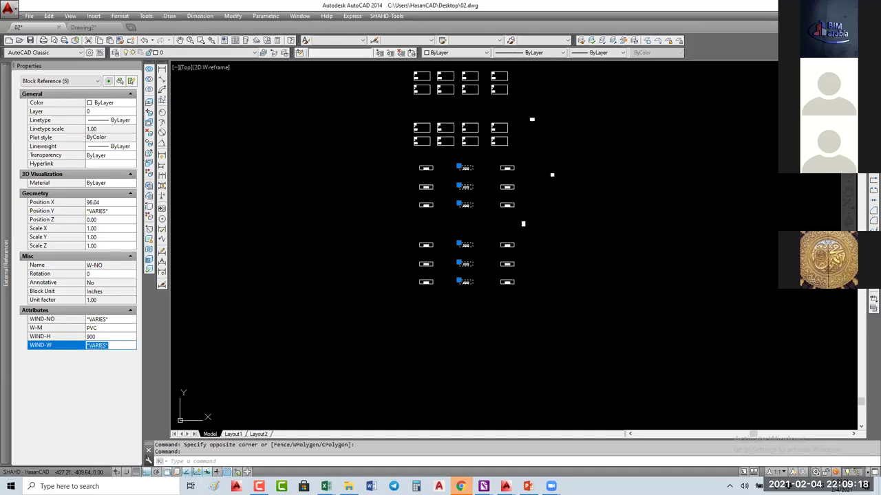
key(Escape)
key(Escape)
- Save drawing 02 and switch over to Drawing2
middle_drag(483, 157, 452, 205)
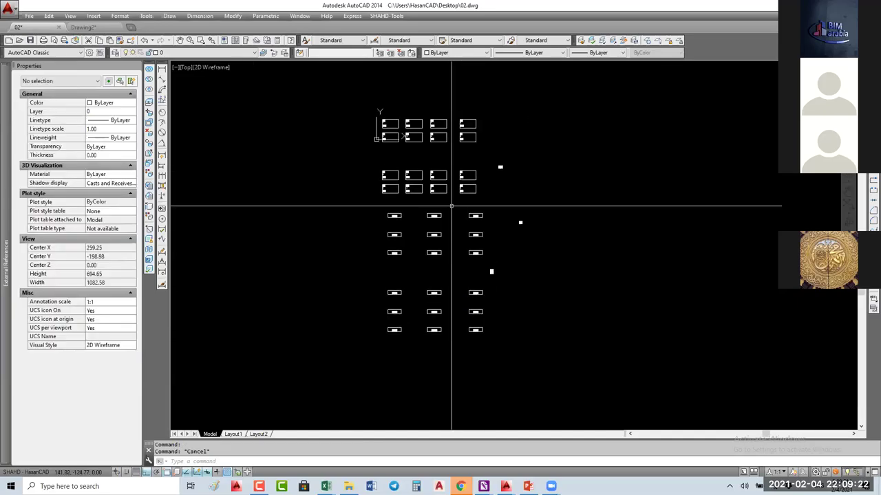
key(ctrl+s)
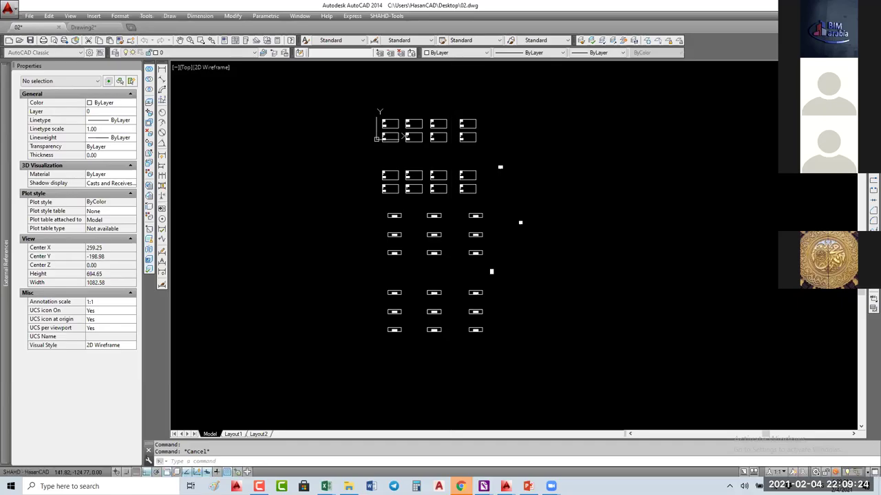
key(ctrl+Tab)
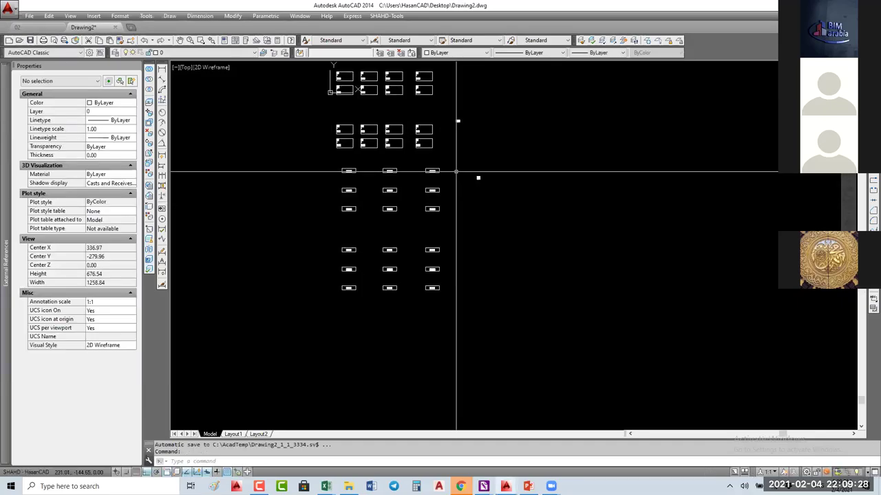
- Give the six right-column W-04 tags material GI and width 1000, save Drawing2, and return to 02
drag(457, 159, 338, 314)
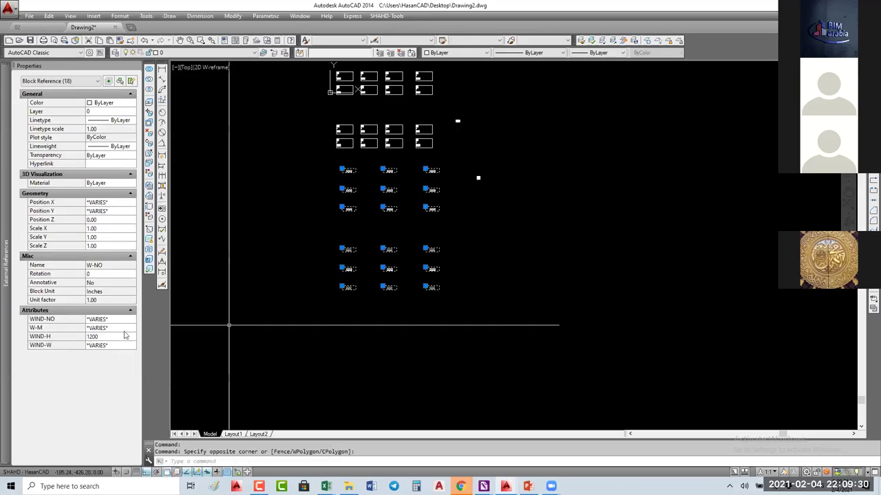
key(Escape)
key(Escape)
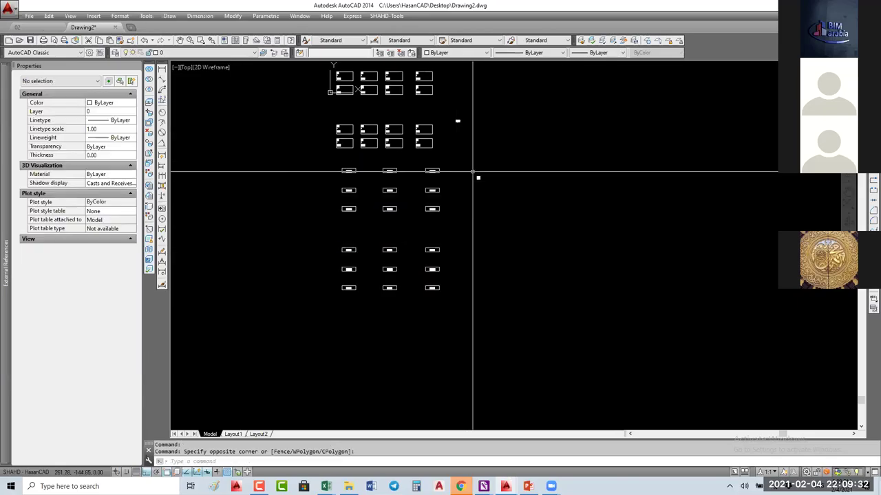
click(454, 161)
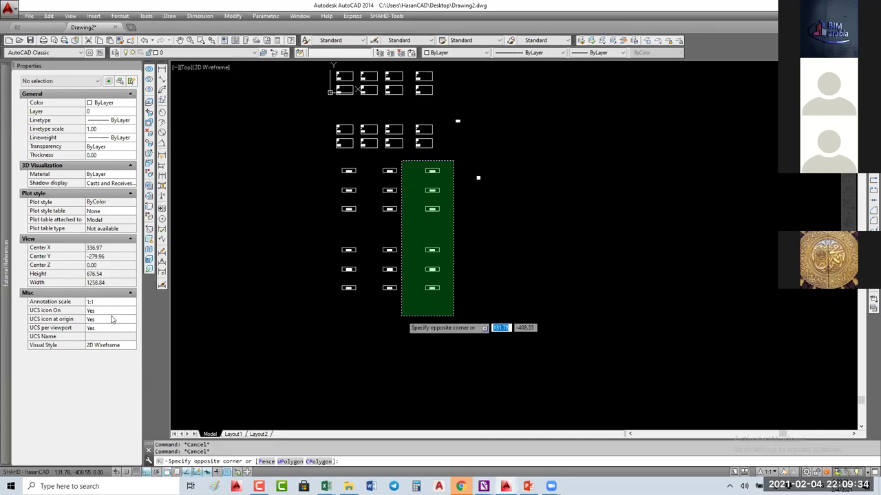
click(401, 315)
click(113, 327)
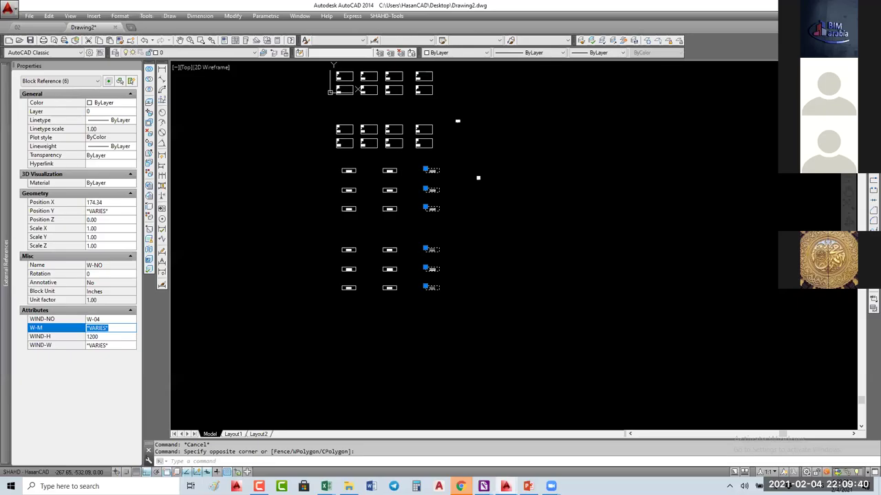
text(GI)
click(110, 345)
text(1000)
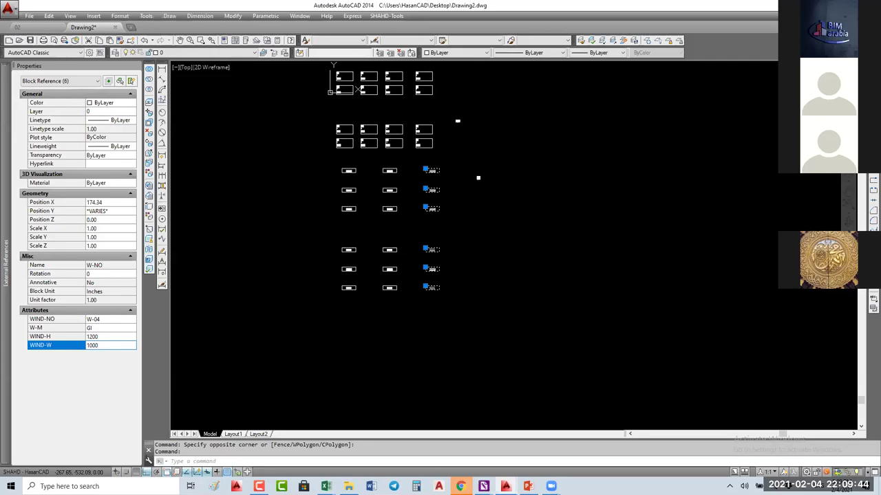
key(Return)
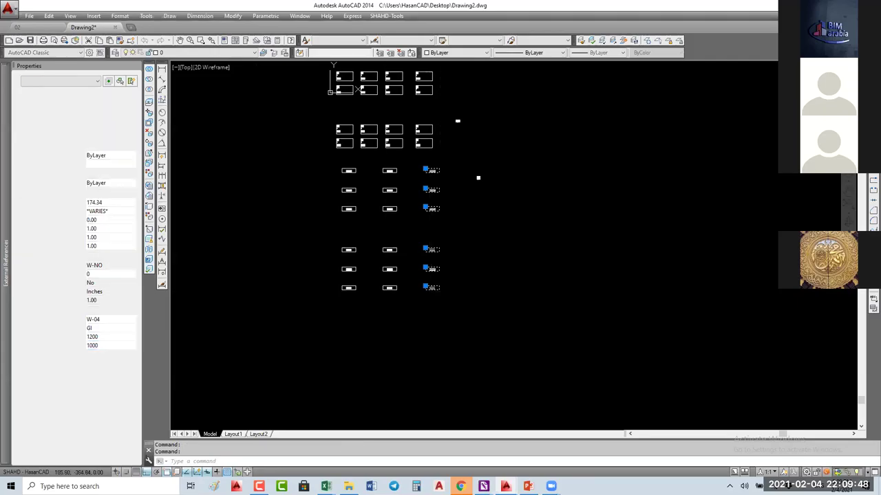
key(ctrl+s)
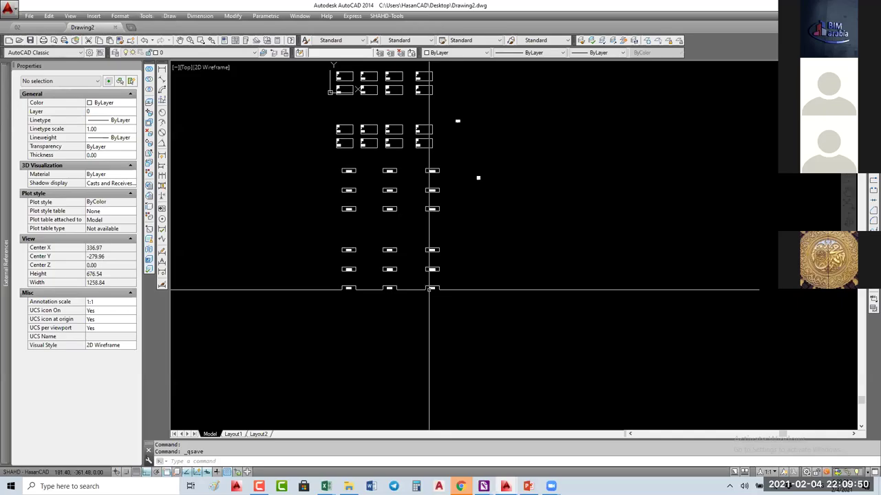
key(ctrl+Tab)
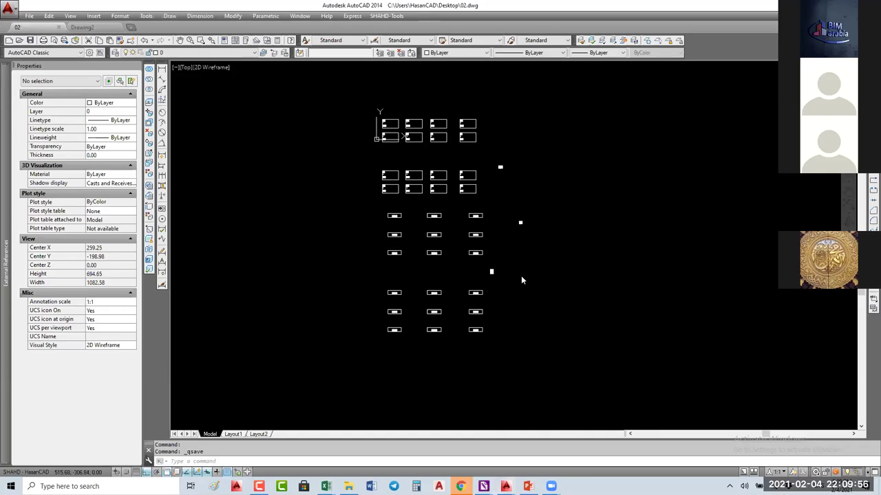
- Select the WINDOW TYPES table and run Update Table Data Links to pull in the edited tag values
scroll(501, 271, up, 5)
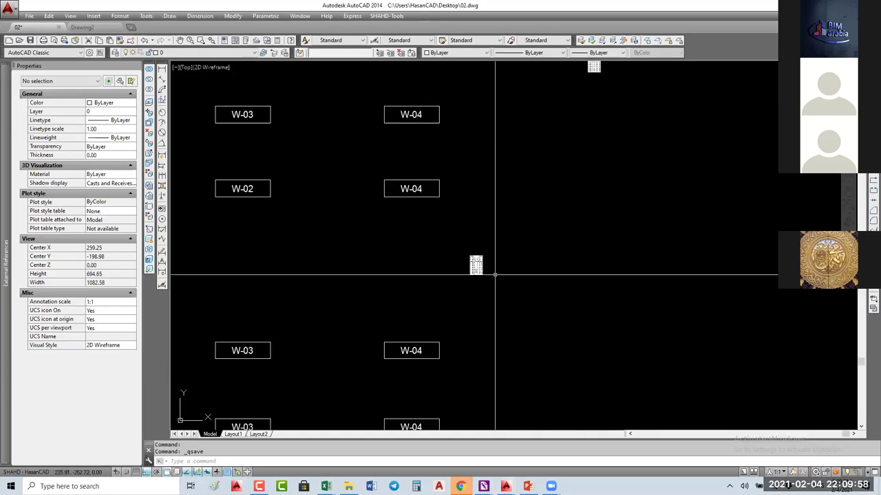
scroll(456, 252, up, 4)
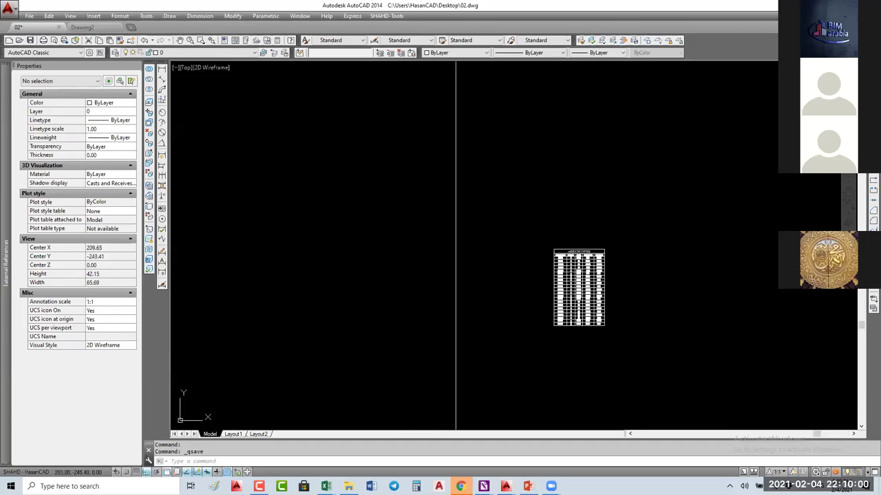
middle_drag(527, 194, 430, 134)
click(553, 263)
click(444, 205)
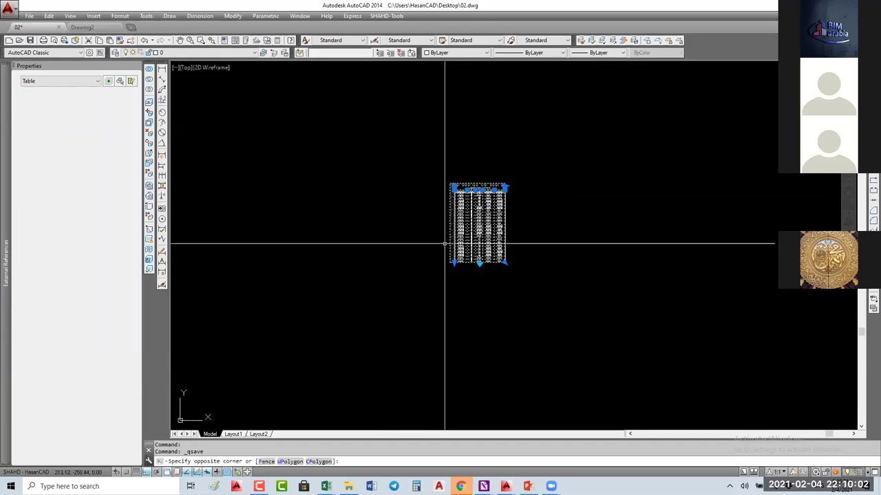
right_click(485, 223)
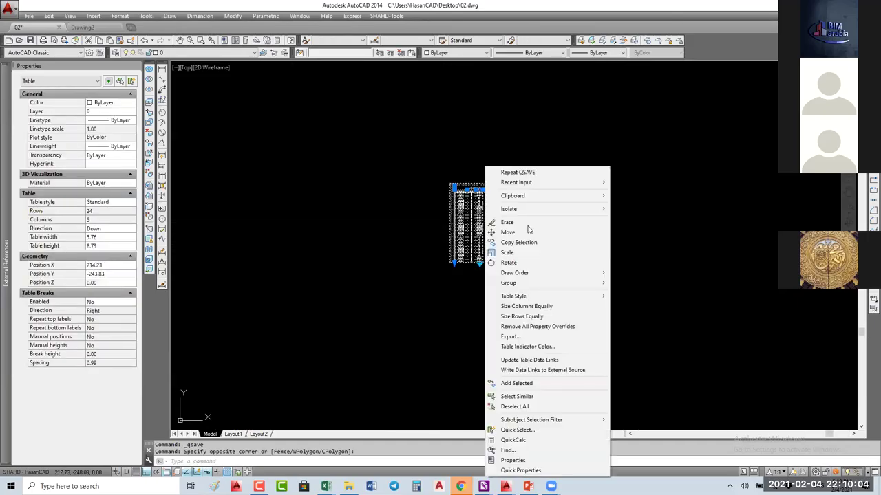
click(542, 361)
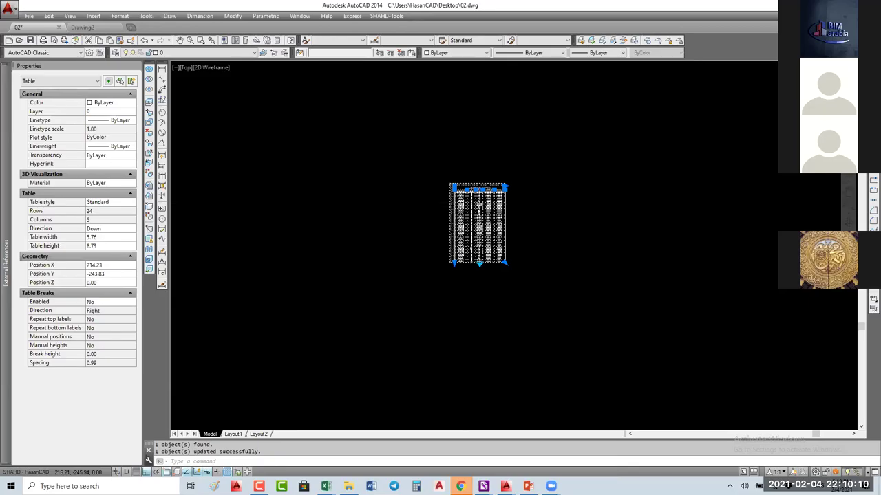
scroll(476, 207, up, 4)
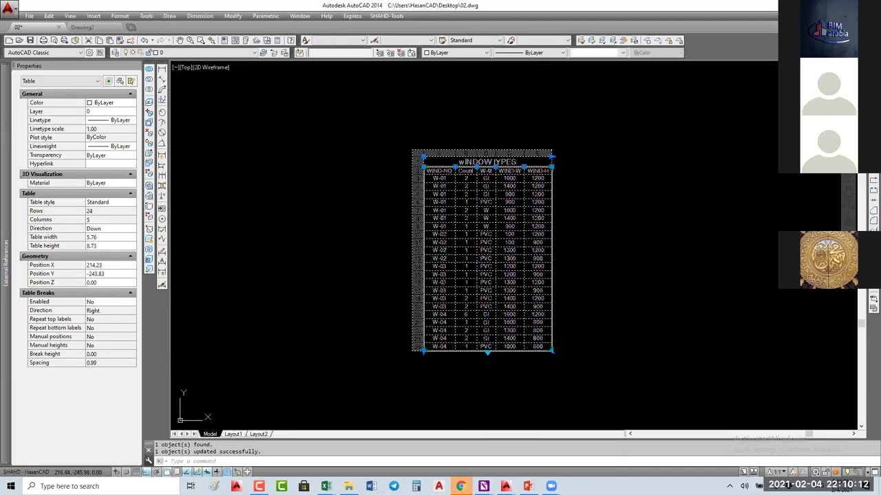
key(Escape)
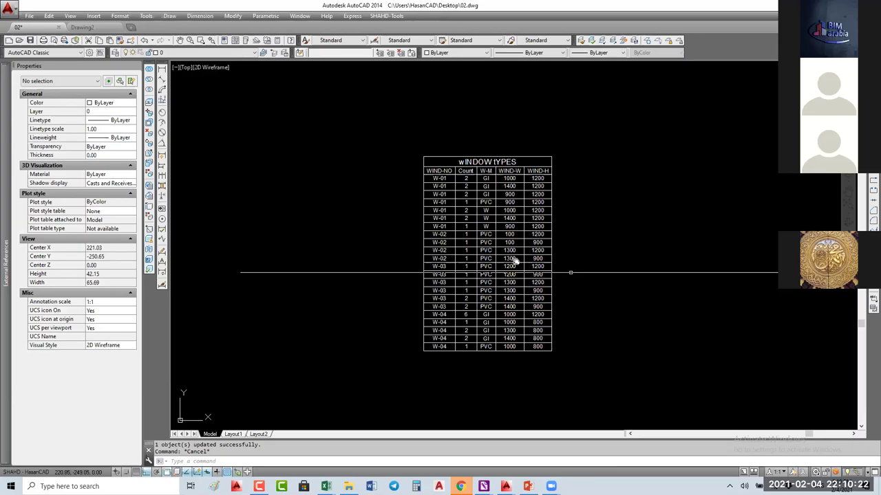
- Zoom out of the drawing and go to PowerPoint slide 10, Output and Publishing
scroll(572, 269, down, 4)
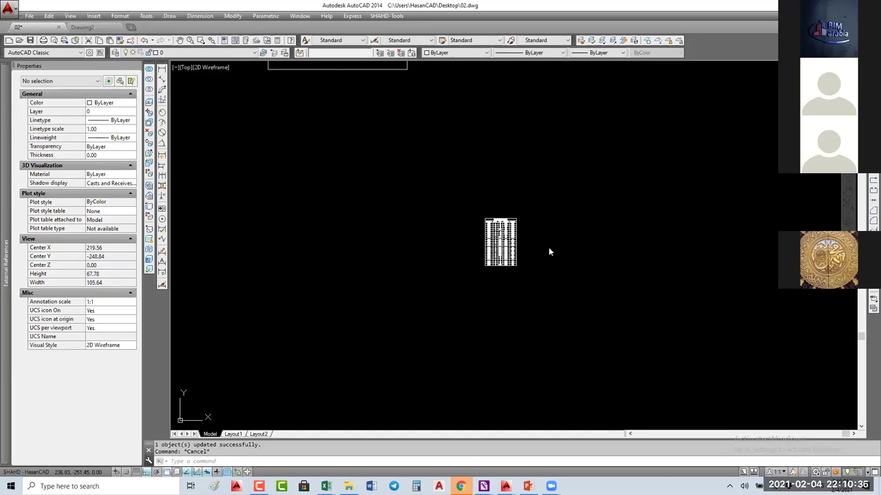
scroll(464, 198, down, 2)
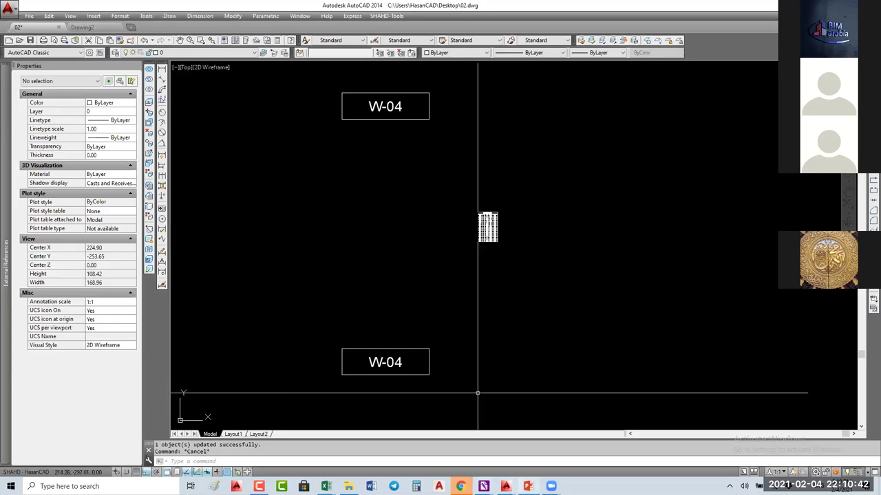
mouse_move(527, 486)
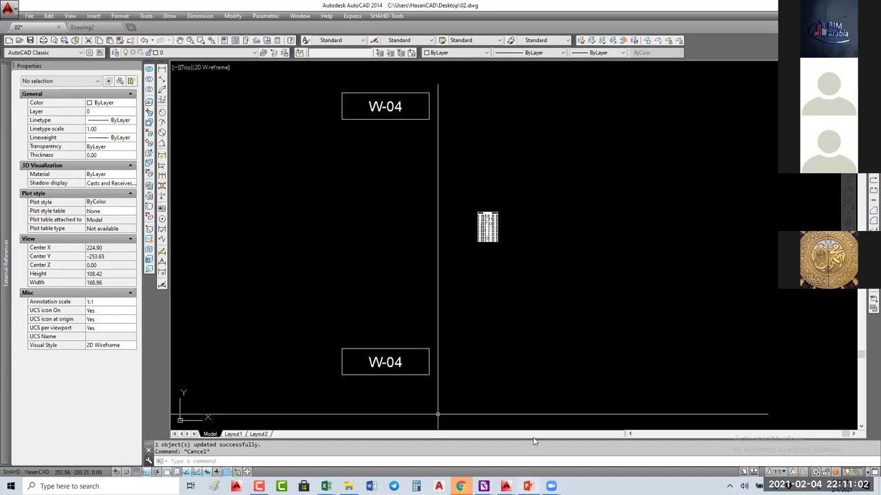
key(alt+Tab)
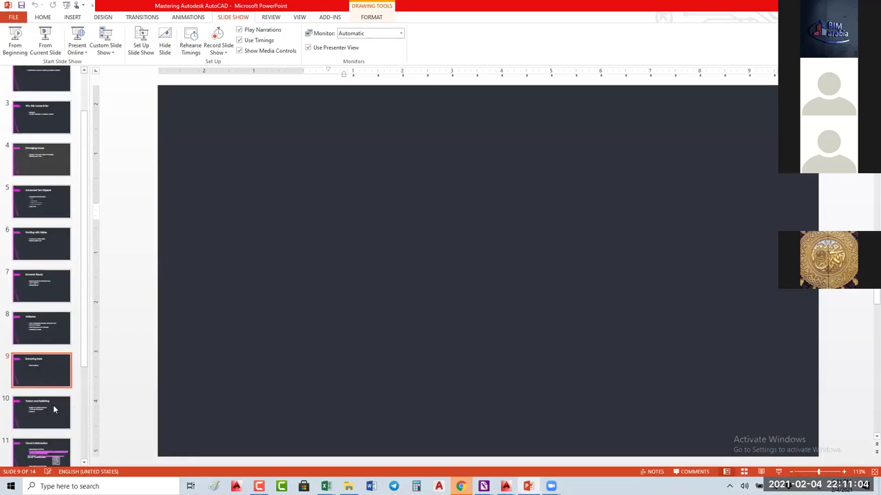
click(48, 410)
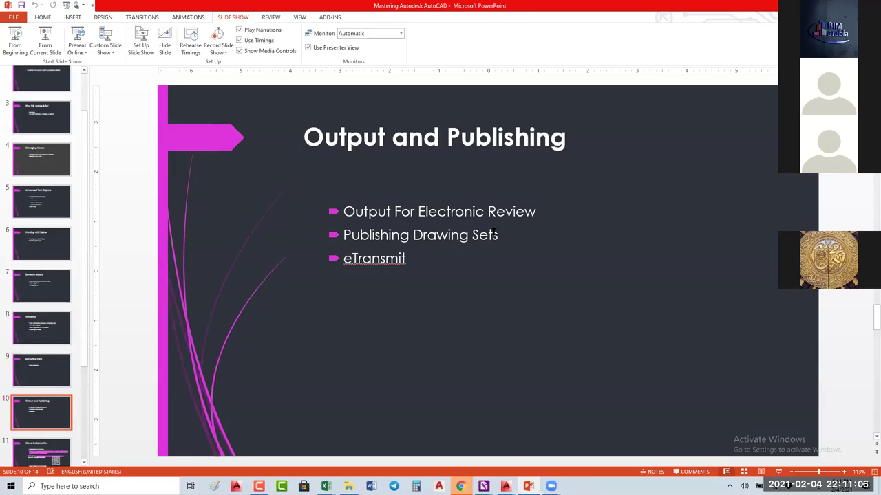
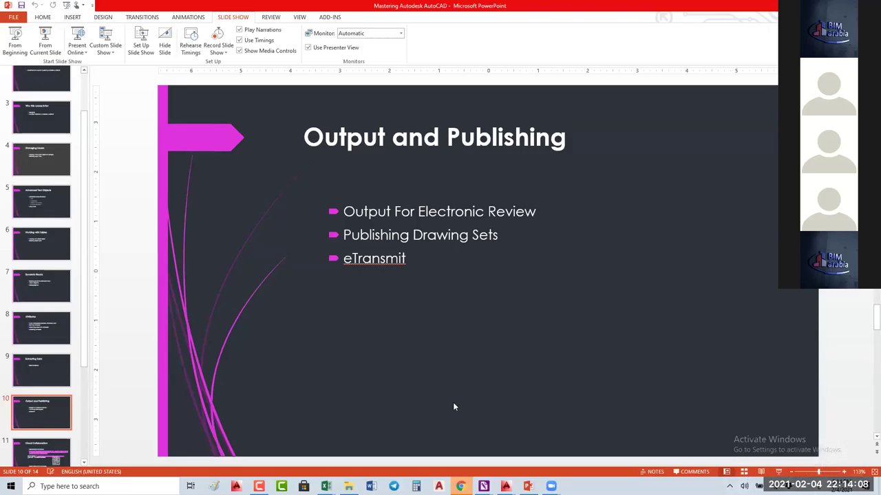
- Switch from PowerPoint to the AutoCAD 2014 window showing 02.dwg
mouse_move(505, 486)
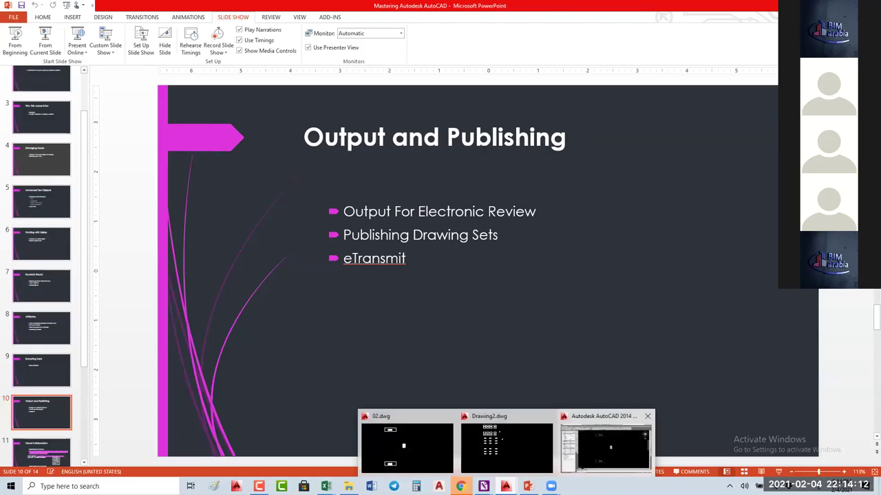
click(605, 448)
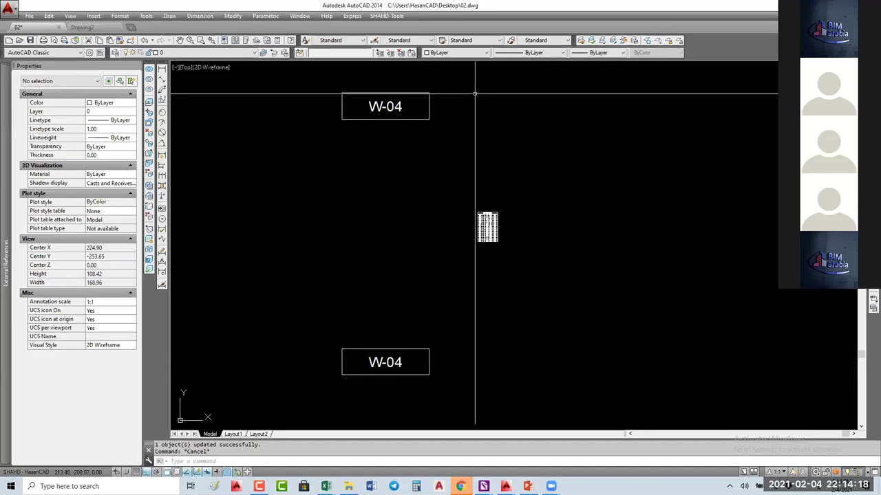
- Browse the Express and SHAHD-Tools menus without running anything, then zoom to the drawing extents
click(352, 16)
click(387, 16)
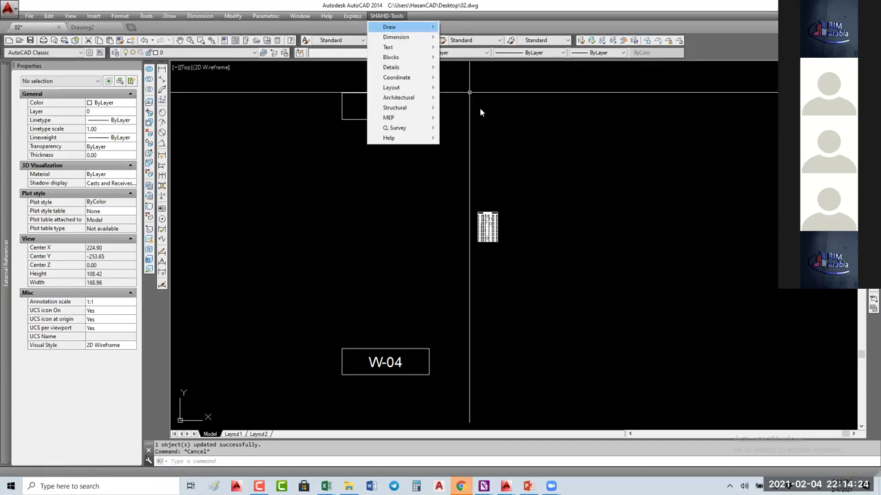
click(352, 16)
mouse_move(386, 27)
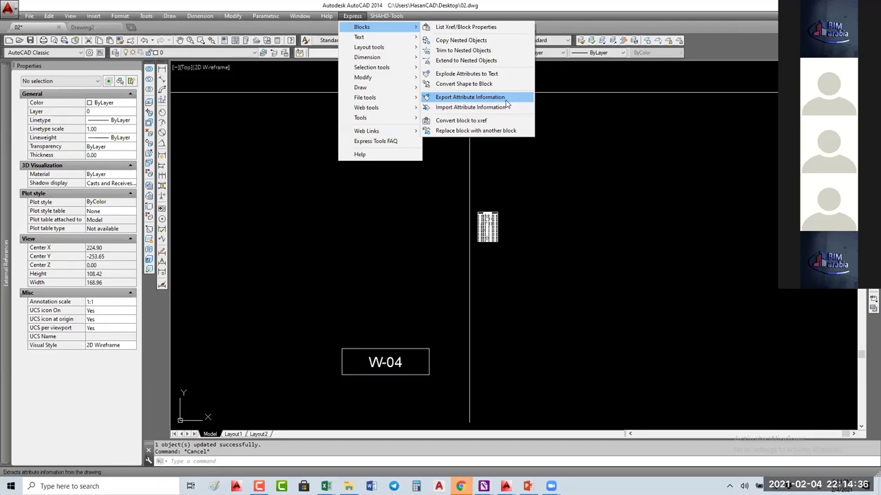
click(444, 255)
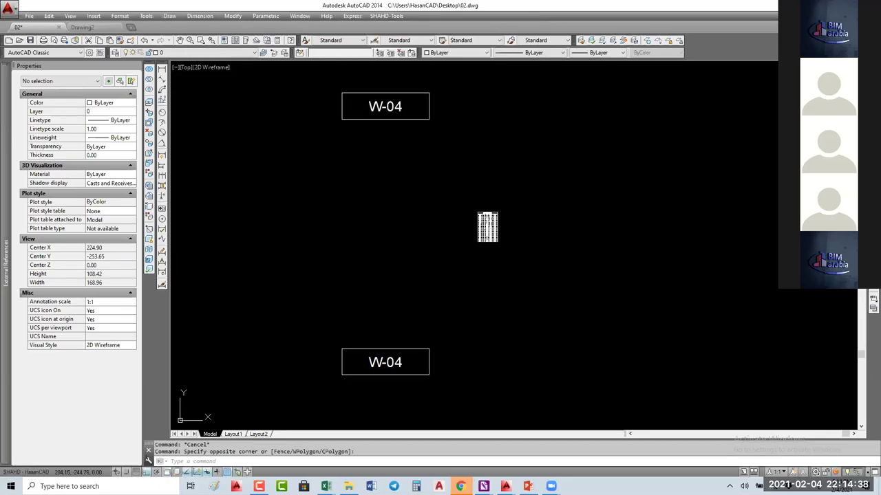
middle_click(443, 215)
middle_click(443, 215)
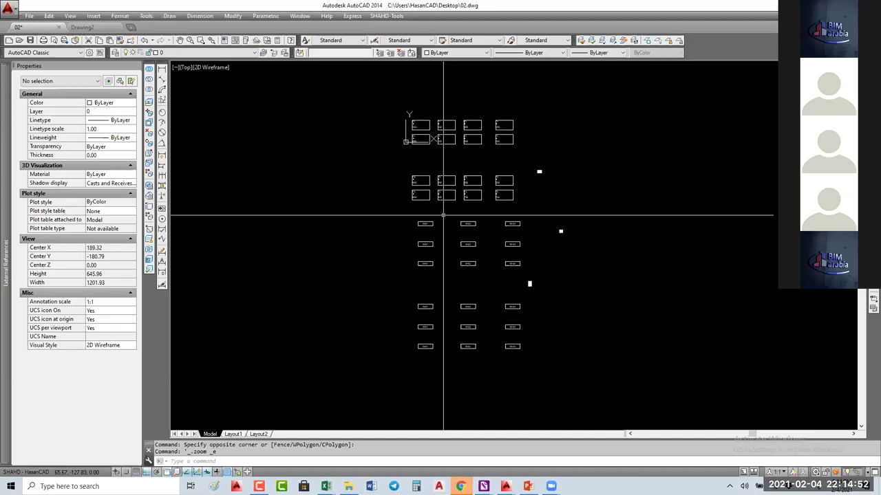
- Check the Express menu once more and bring up File Explorer
click(352, 16)
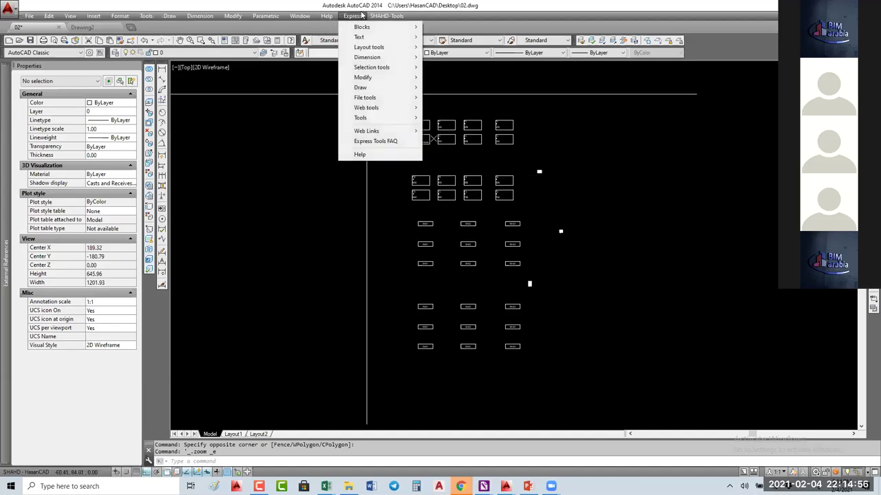
click(401, 268)
click(371, 255)
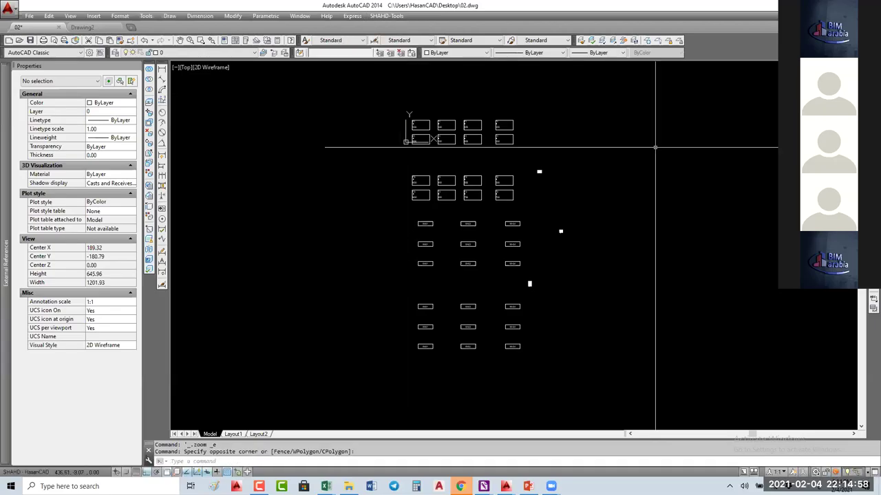
click(348, 486)
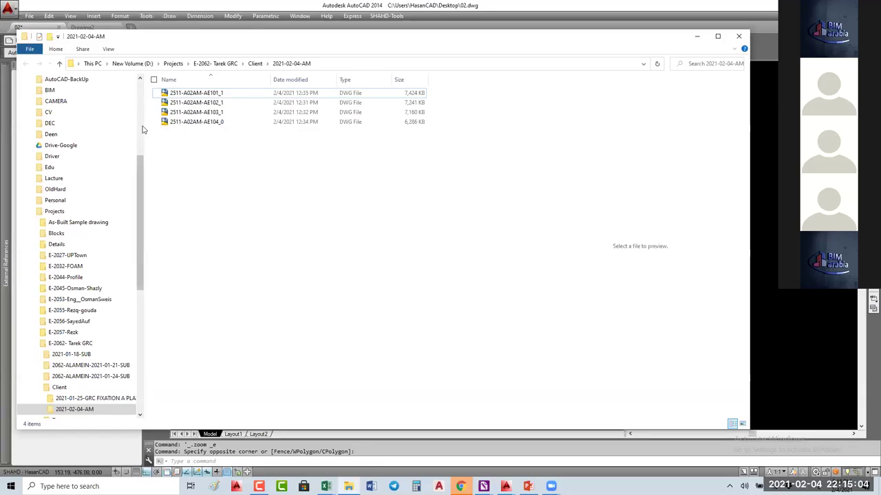
- Open the Desktop workbook 02 in Excel and select its rows 1–23
scroll(142, 152, up, 6)
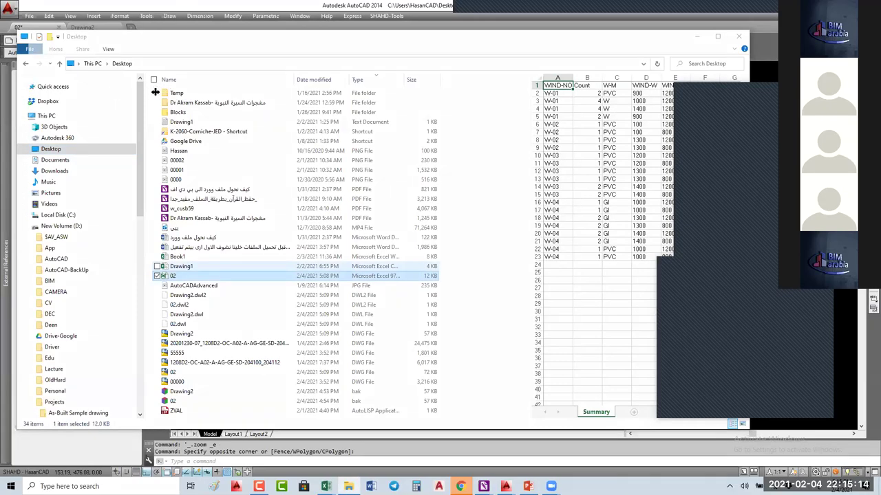
key(Return)
drag(6, 98, 4, 284)
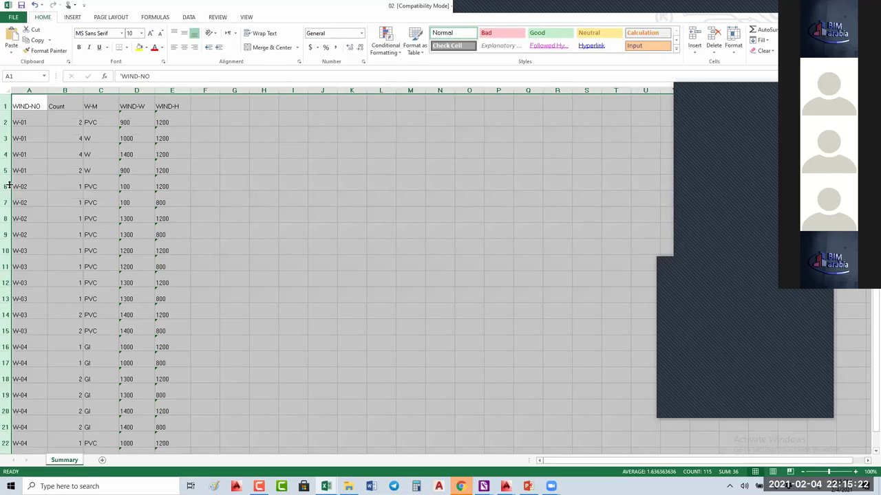
- Undo the row-height change, centre the Summary data both ways, and return to AutoCAD
key(ctrl+z)
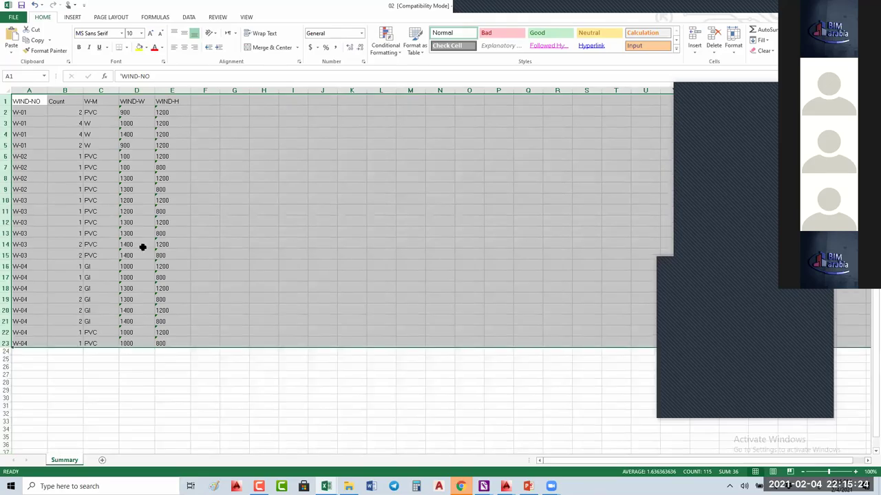
click(184, 33)
click(184, 47)
click(284, 283)
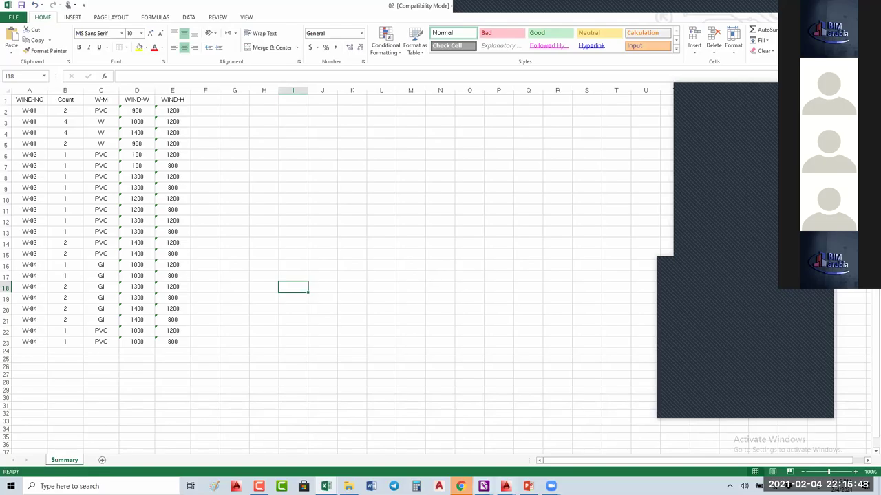
mouse_move(505, 486)
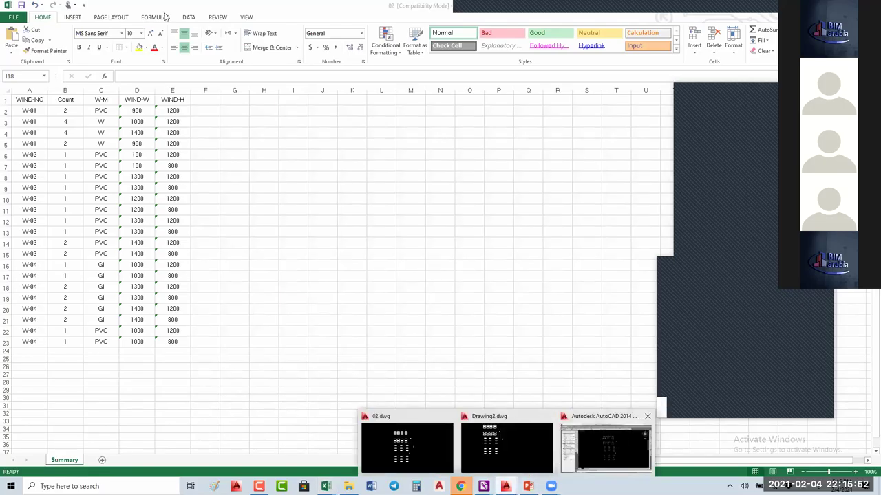
key(alt+Tab)
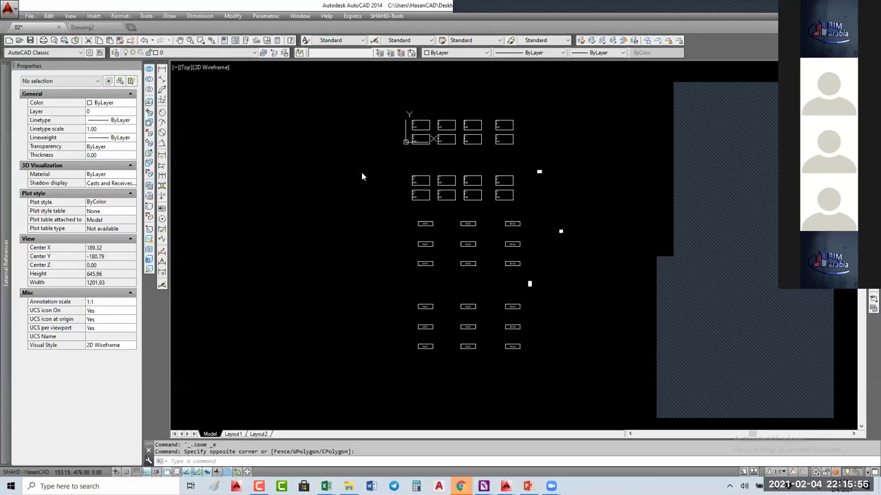
- Start Data Extraction using the previous extraction WINDOW-TYPES-02 as a template
key(alt+t)
key(m)
key(Escape)
key(x)
click(355, 219)
click(343, 218)
click(342, 219)
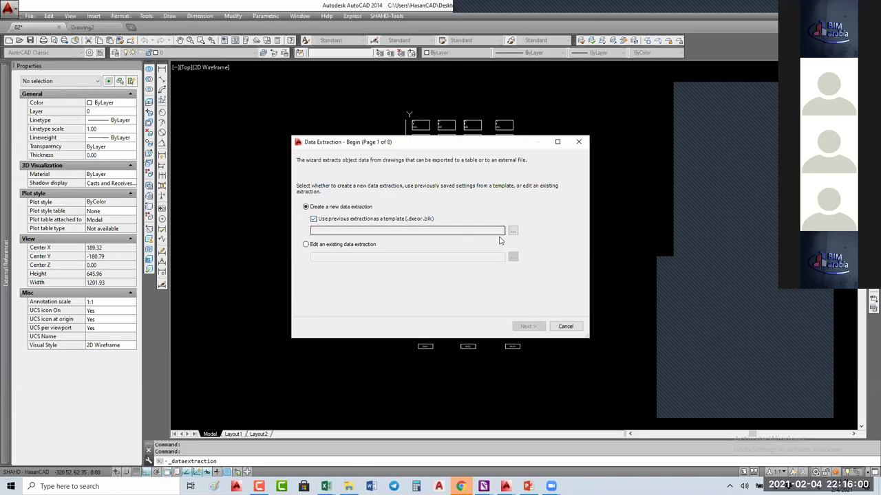
click(512, 231)
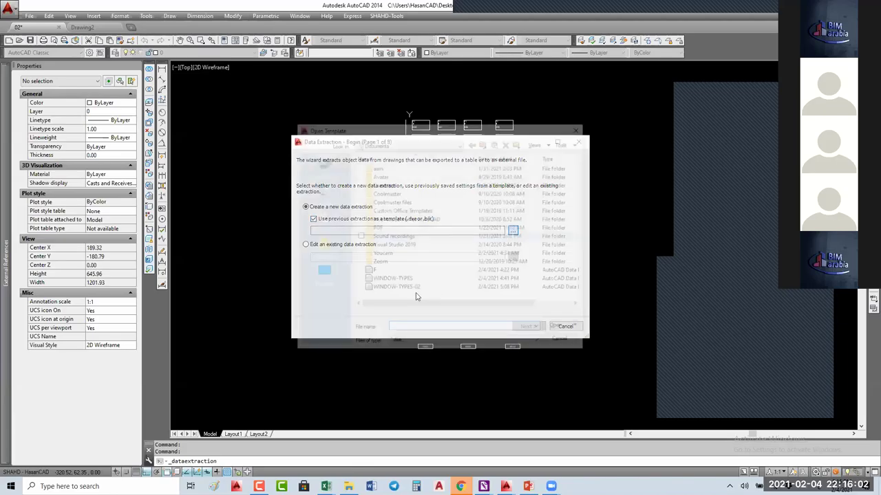
click(404, 289)
click(560, 329)
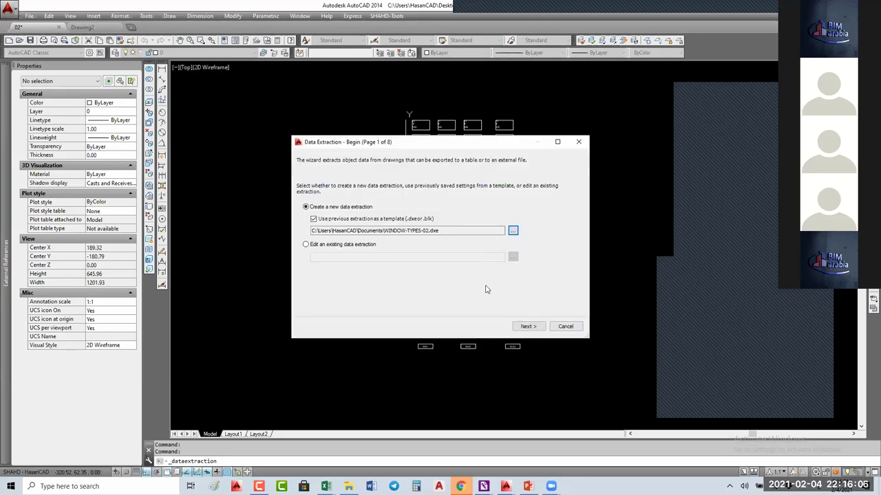
- Try saving over WINDOW-TYPES-02, decline replacing it, and cancel the save
key(Return)
click(452, 303)
click(617, 344)
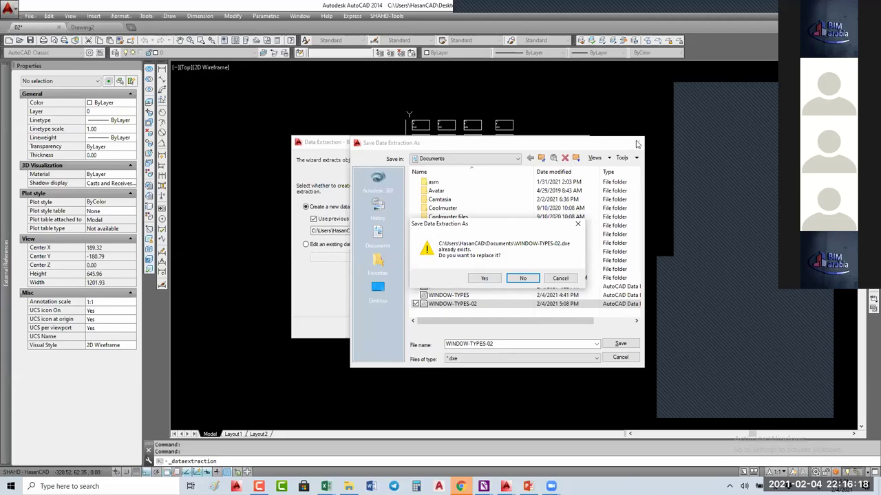
click(559, 279)
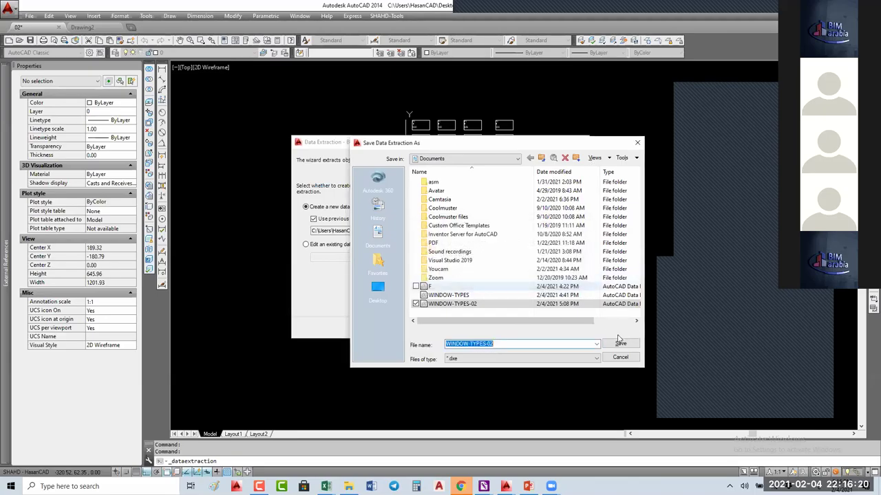
key(Escape)
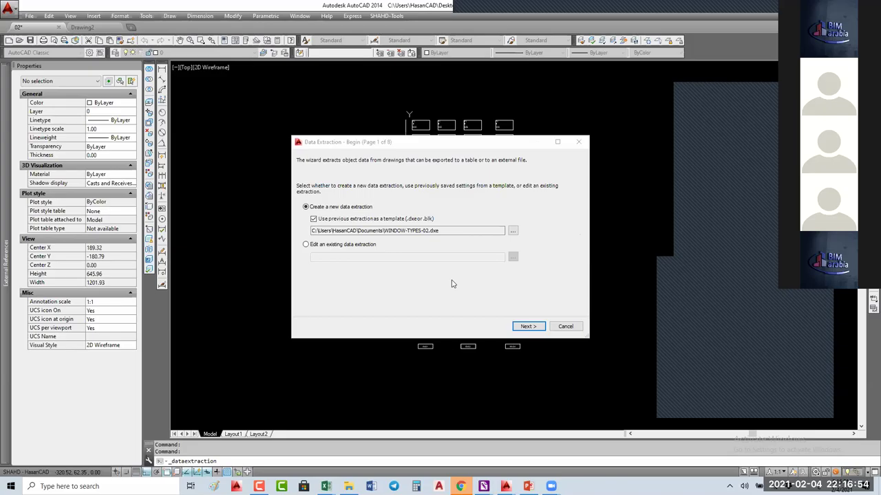
- Reselect the WINDOW-TYPES-02 template and save the new extraction as WINDOW-TYPES-03
click(319, 221)
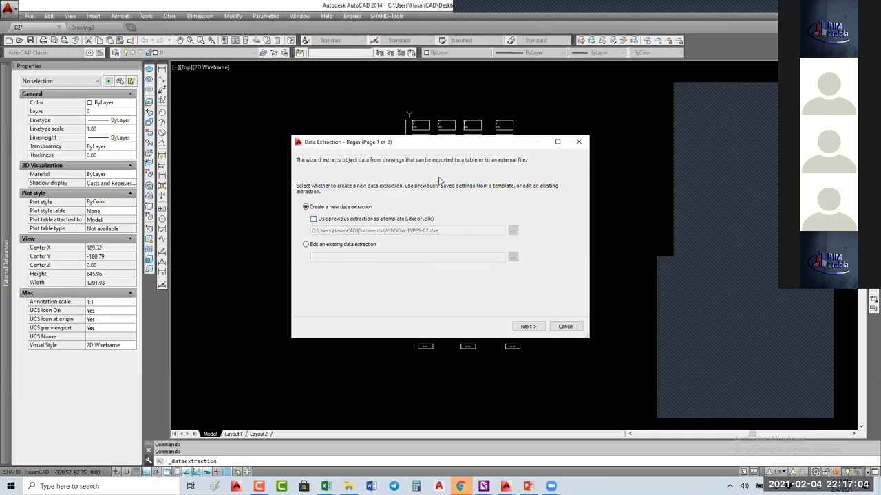
drag(441, 141, 299, 123)
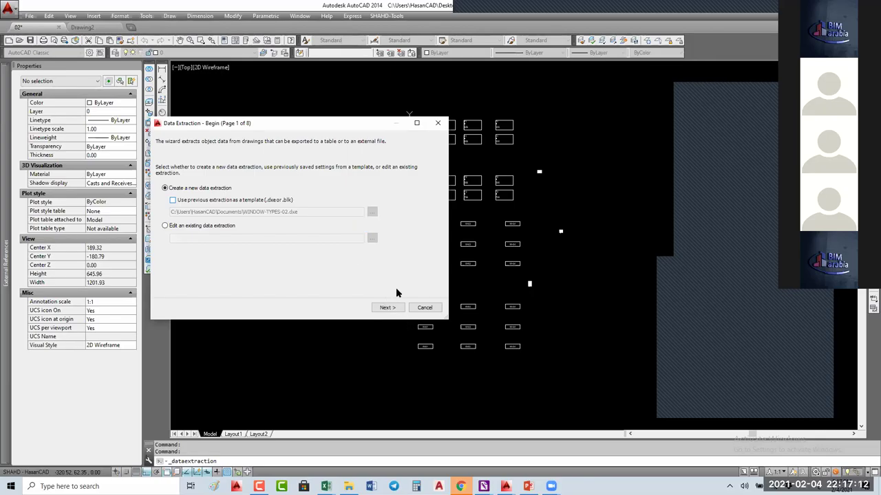
click(172, 200)
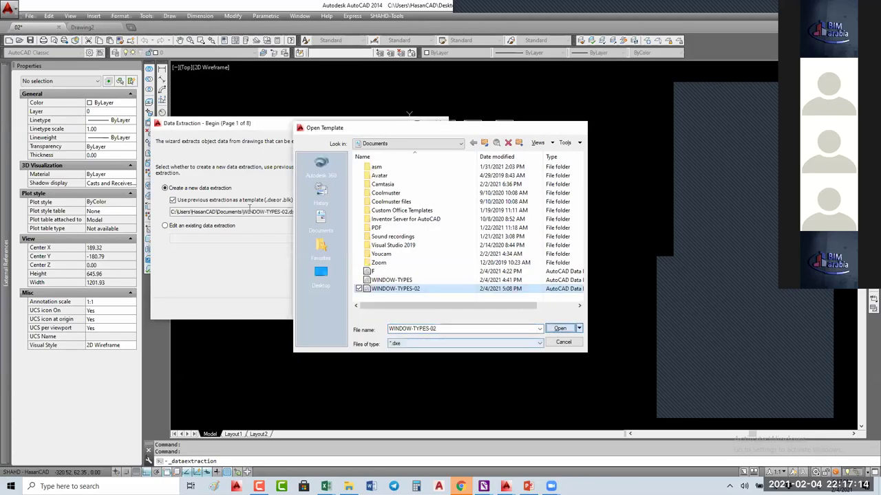
key(Return)
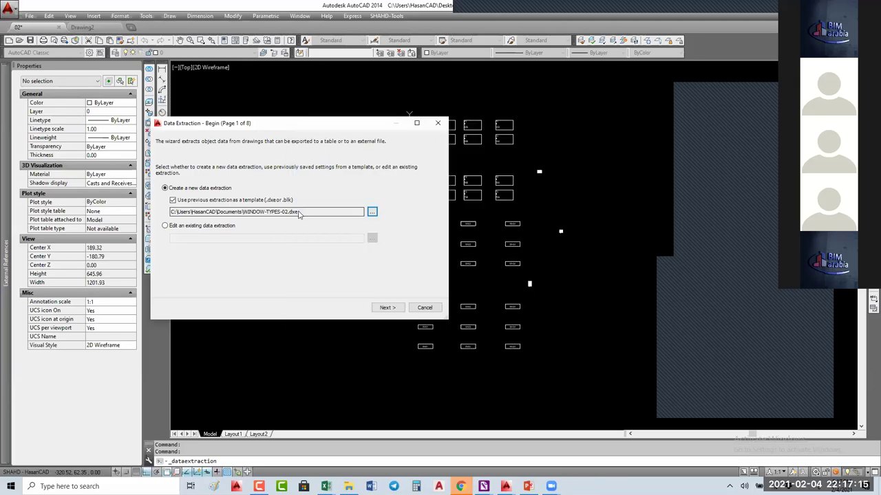
click(387, 308)
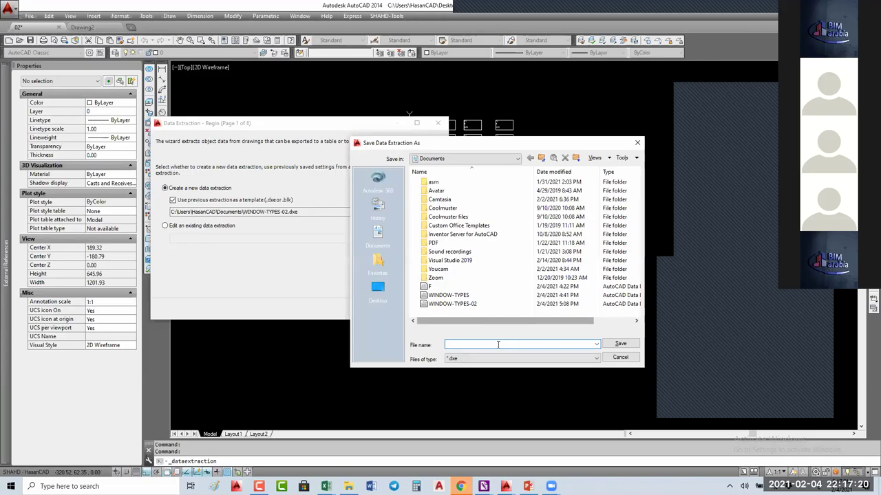
text(WINDOW-TYPES-03)
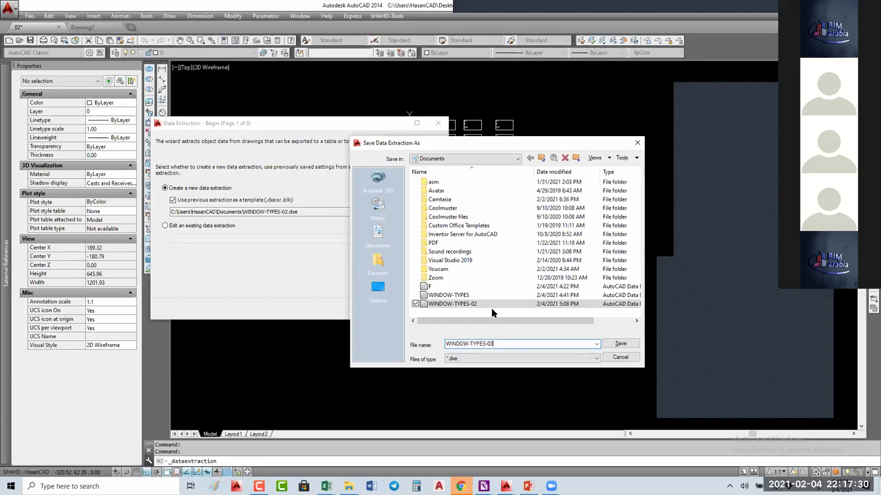
click(615, 344)
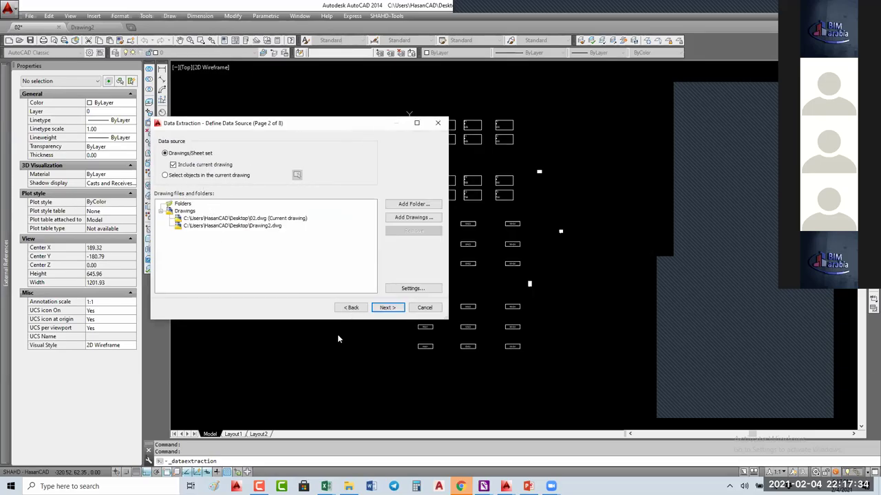
- Go back, open WINDOW-TYPES-02 as an existing extraction, advance, then cancel and quit the wizard
click(351, 308)
click(165, 226)
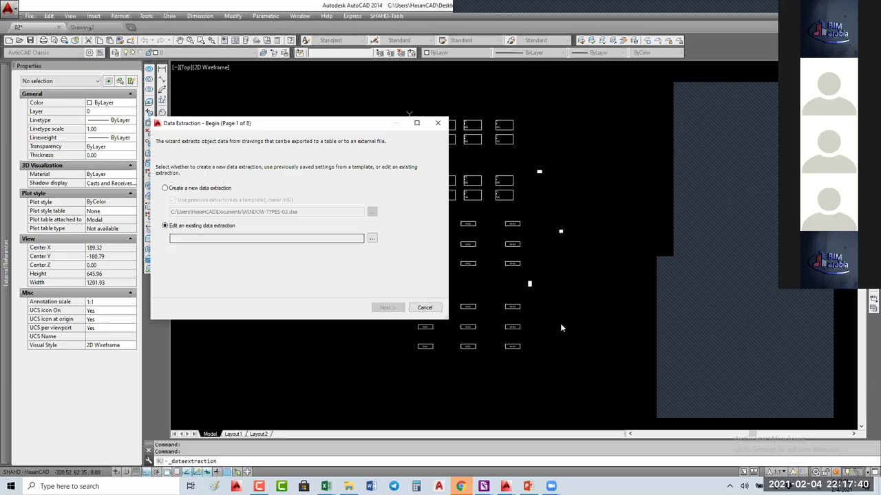
click(372, 238)
key(Return)
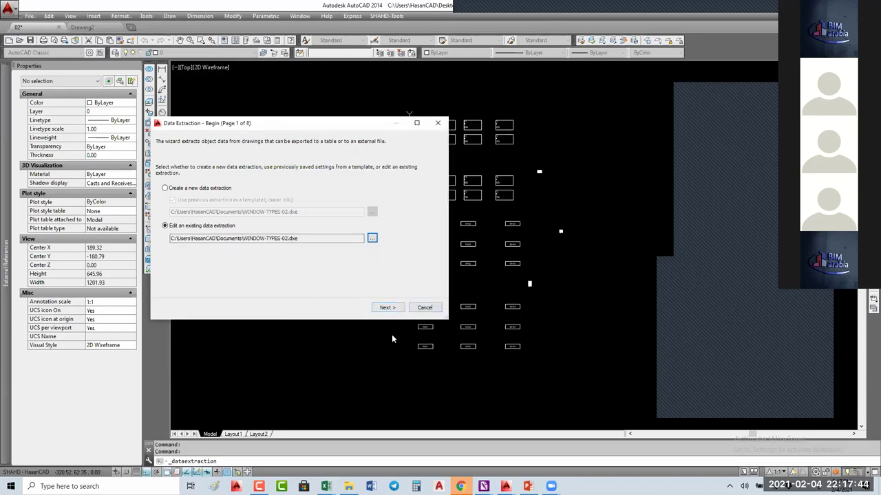
click(387, 309)
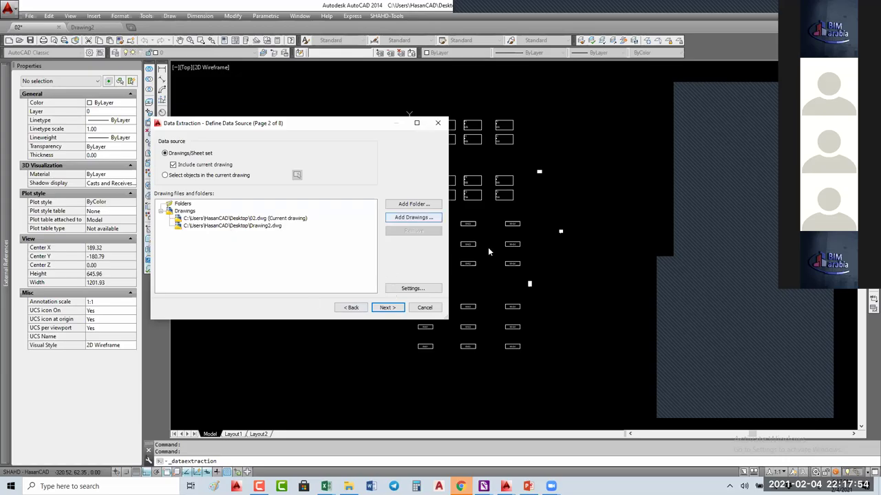
click(424, 307)
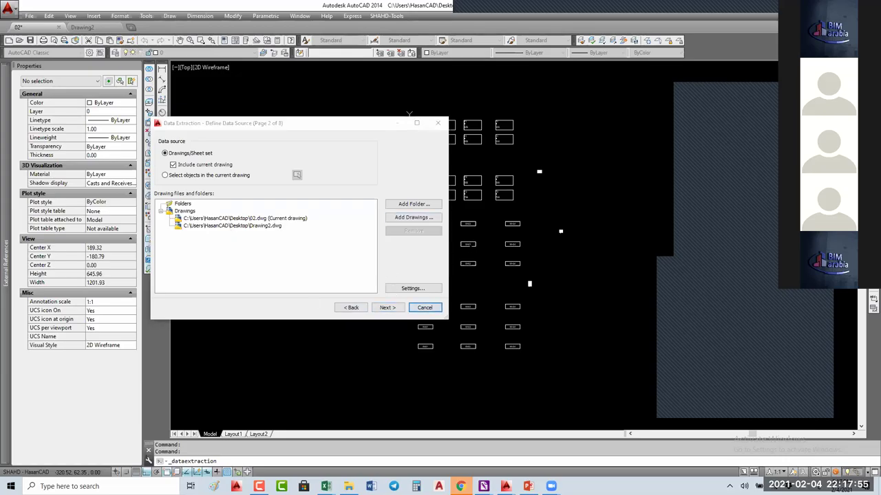
click(466, 245)
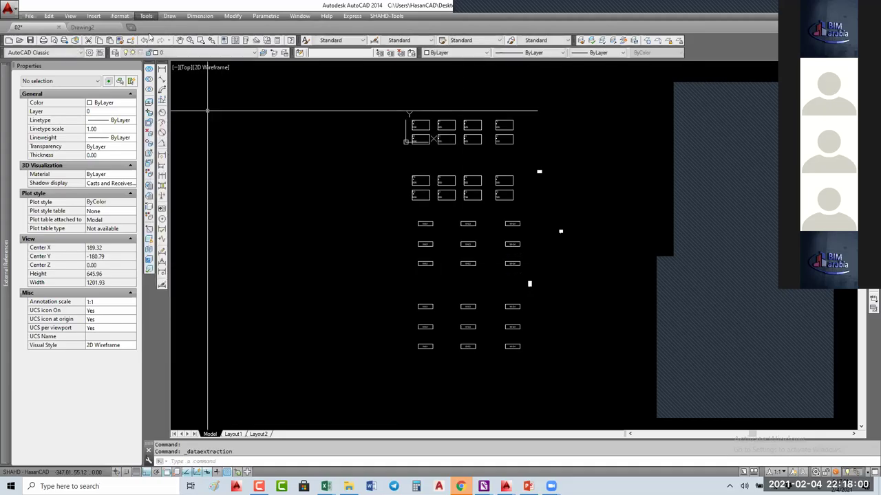
- Restart Data Extraction from Tools and load the existing WINDOW-TYPES-03 file, dismissing an invalid-file error
click(145, 16)
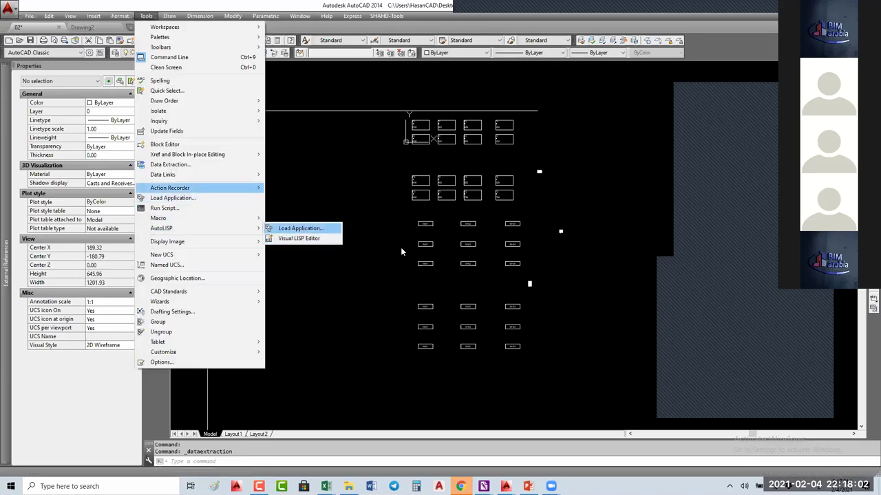
click(172, 165)
key(Down)
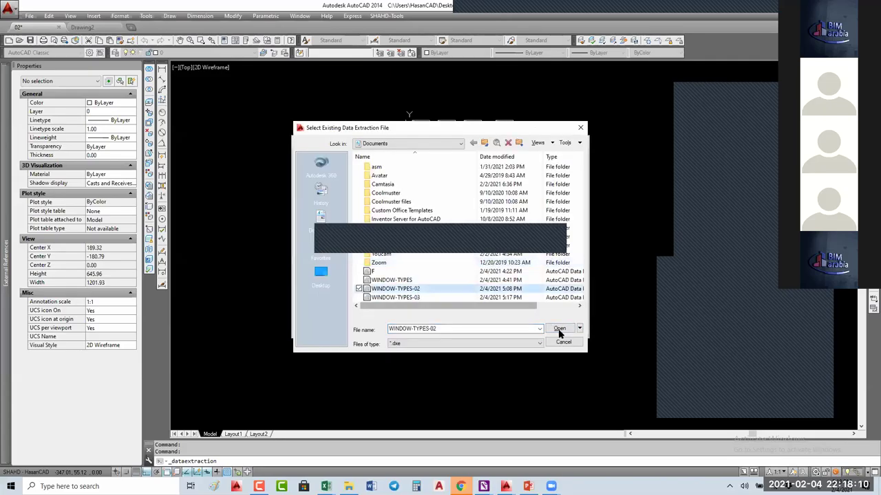
key(Return)
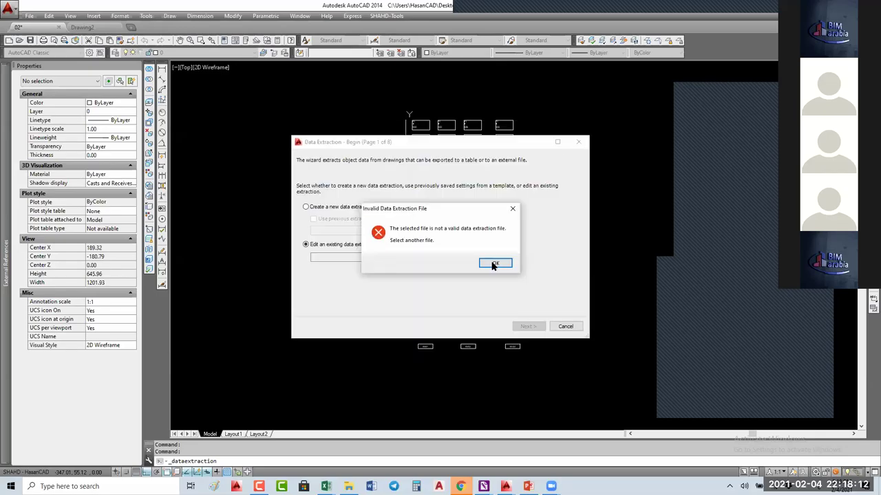
click(495, 263)
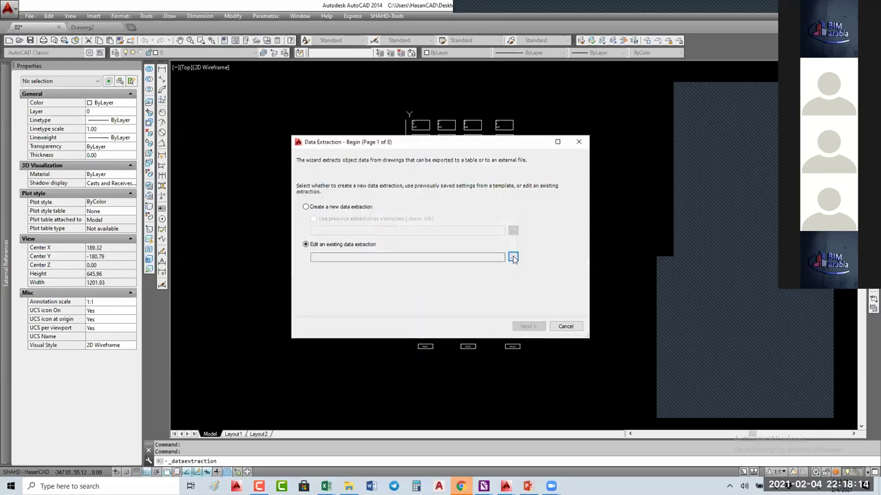
click(554, 329)
click(522, 326)
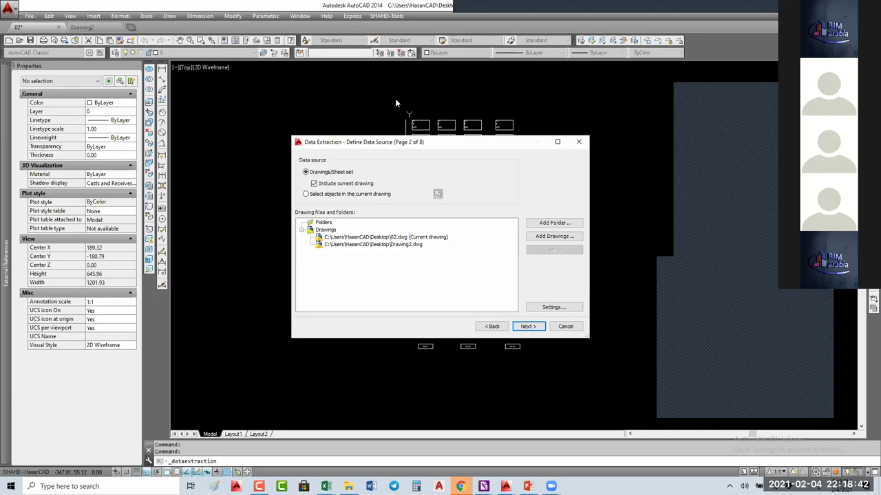
- Begin adding drawings, browsing through This PC into the Projects folder
click(554, 236)
double_click(390, 173)
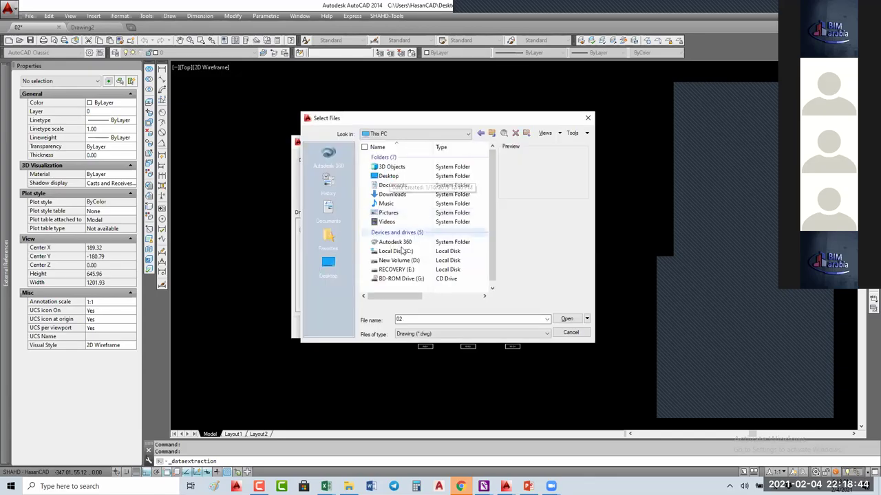
double_click(392, 185)
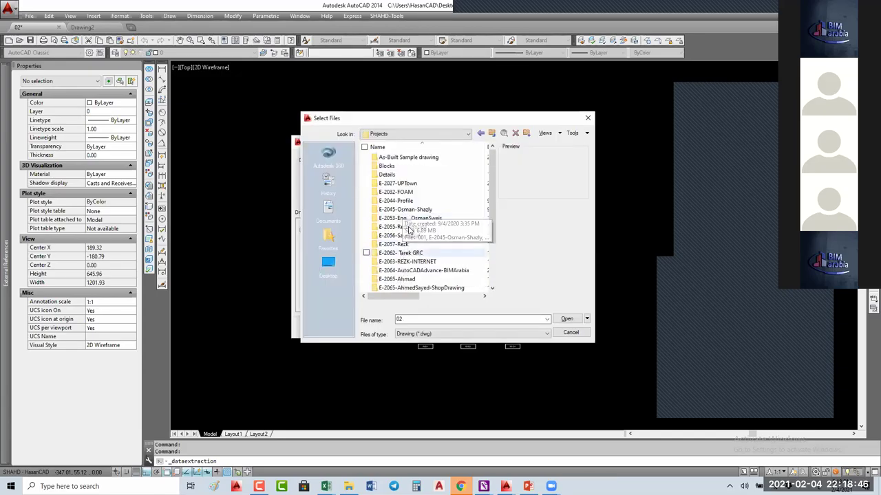
scroll(412, 248, down, 3)
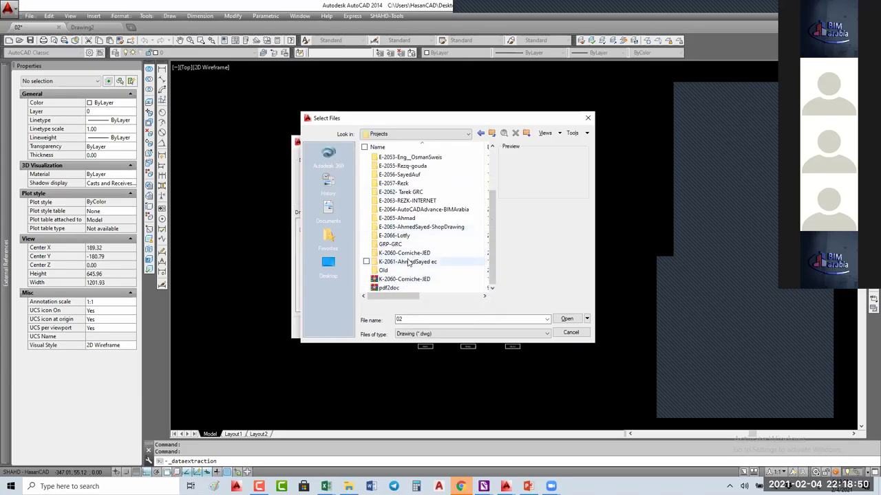
- Browse K-2060-Corniche-JED down to S100-PLANS and add drawing K-2060-ST-151-FN
double_click(406, 253)
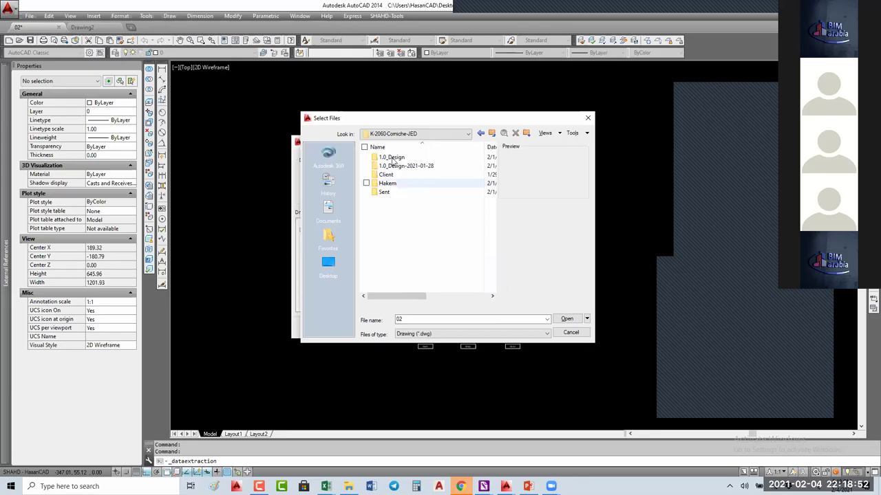
double_click(393, 158)
double_click(392, 158)
double_click(387, 165)
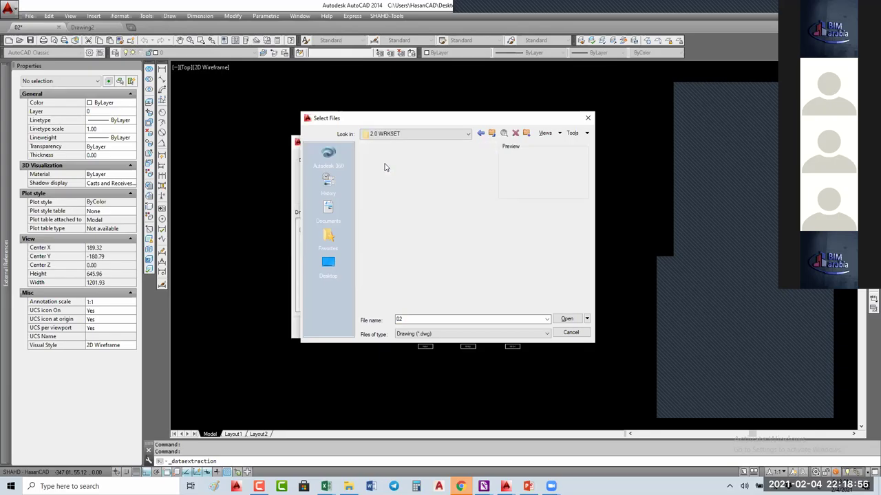
double_click(391, 165)
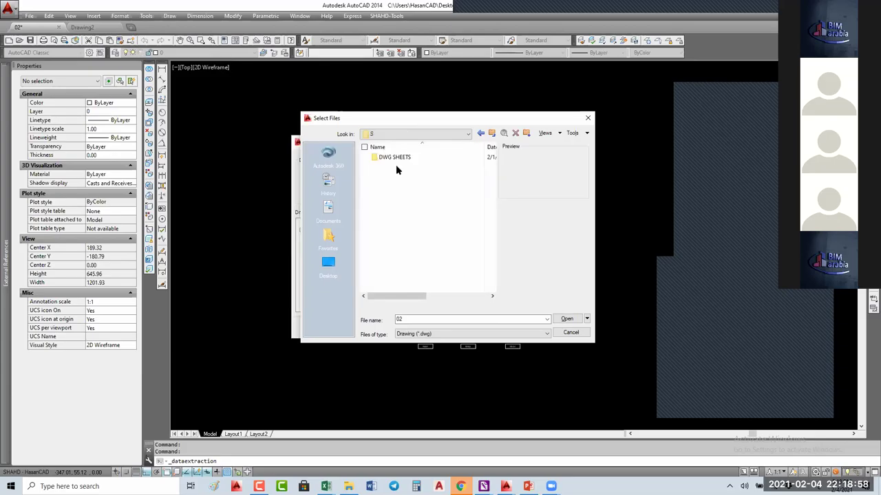
double_click(395, 157)
double_click(400, 174)
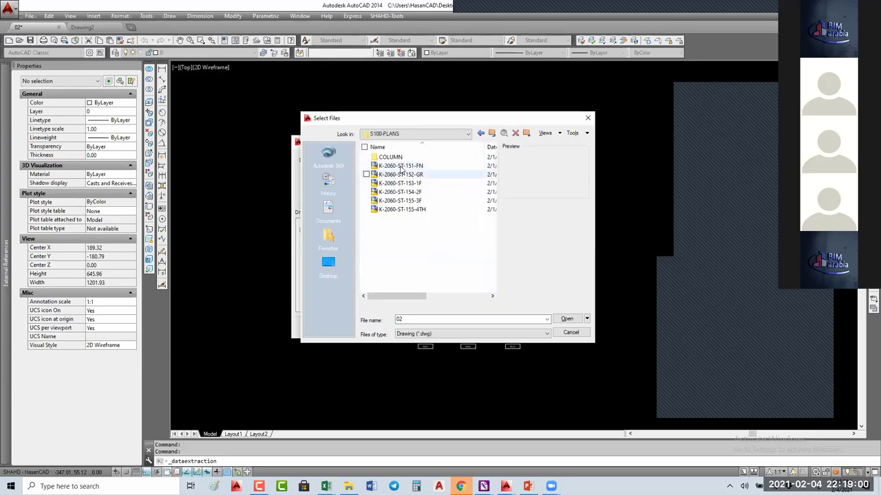
click(401, 166)
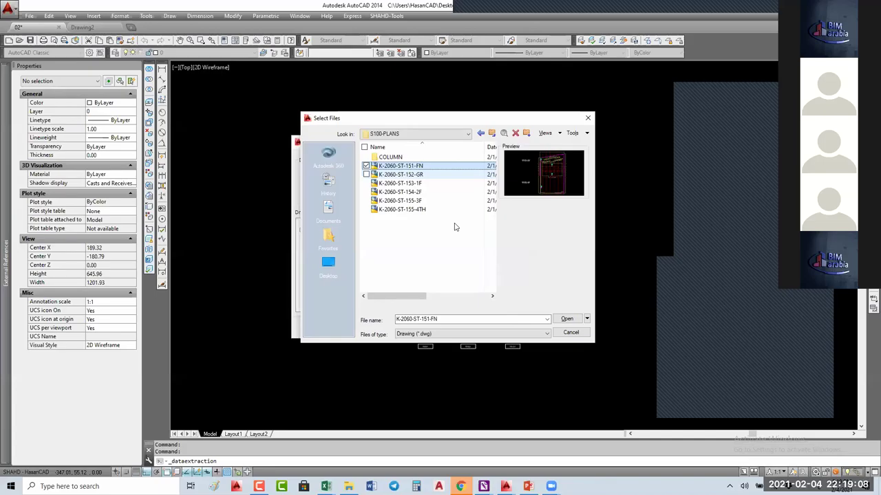
key(Return)
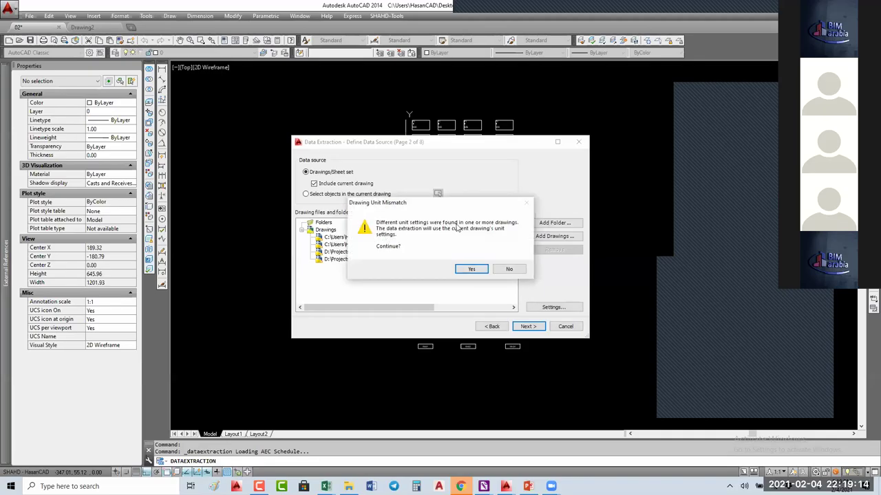
- Accept the unit mismatch, untick W-NO, tick TTL-A0, and continue to the properties page
click(472, 270)
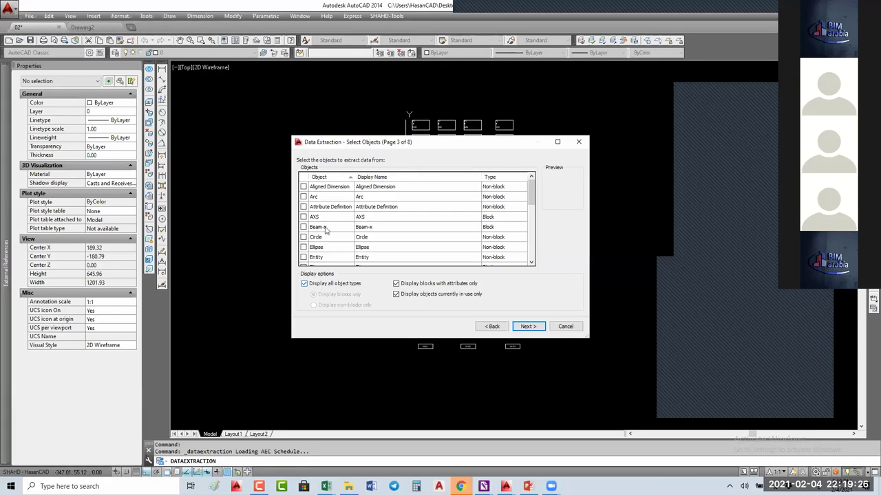
scroll(326, 230, down, 5)
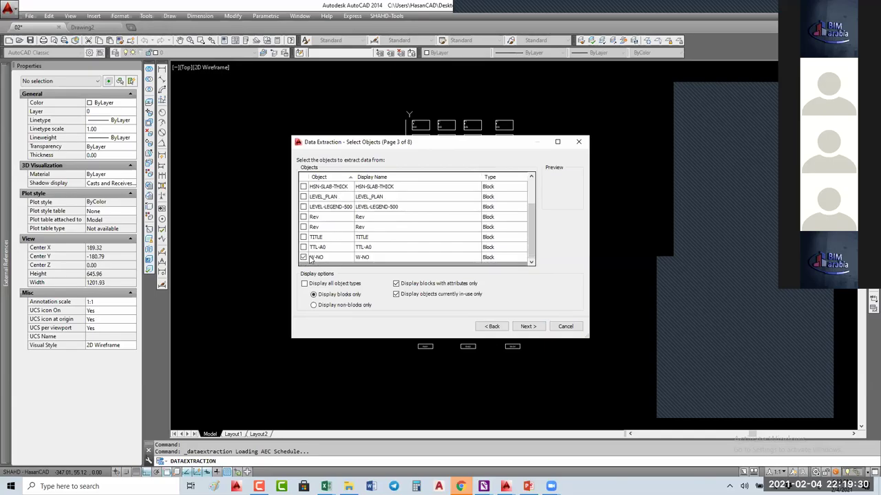
click(303, 257)
click(303, 247)
click(303, 237)
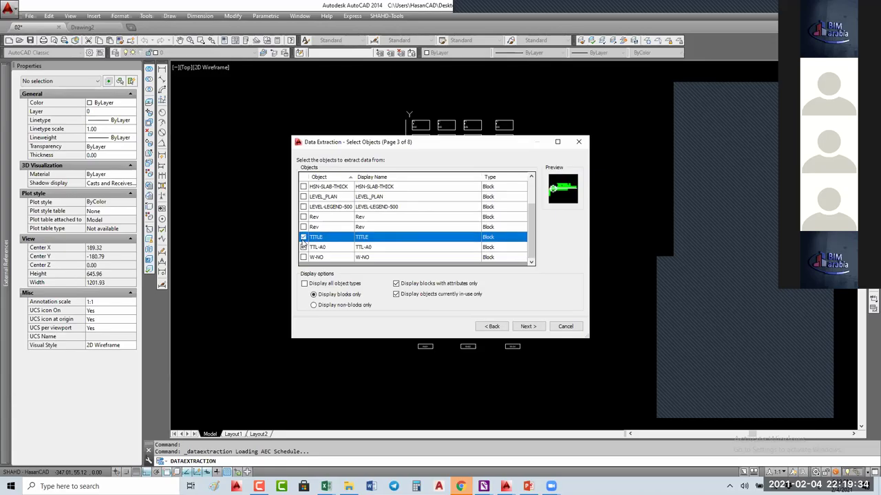
click(304, 247)
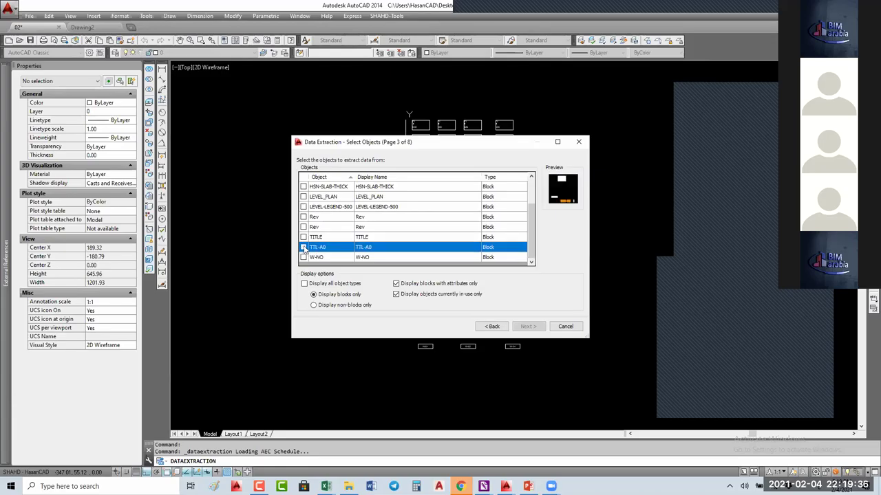
scroll(306, 240, up, 2)
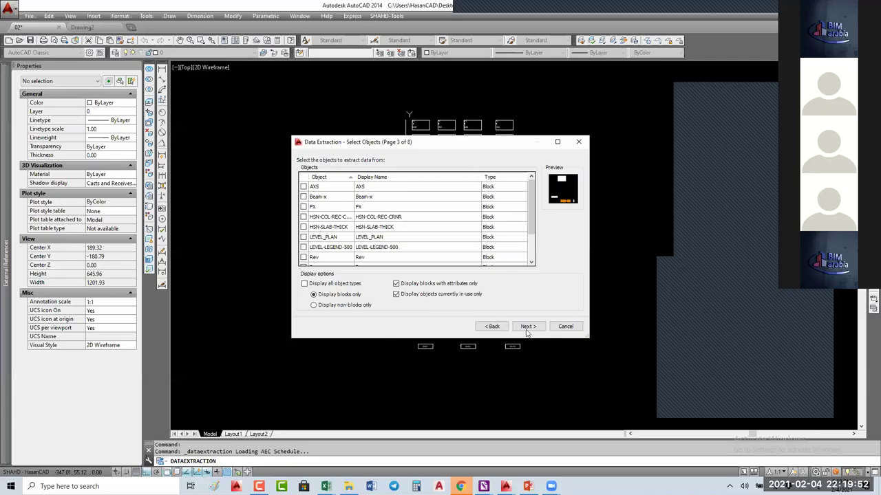
click(527, 327)
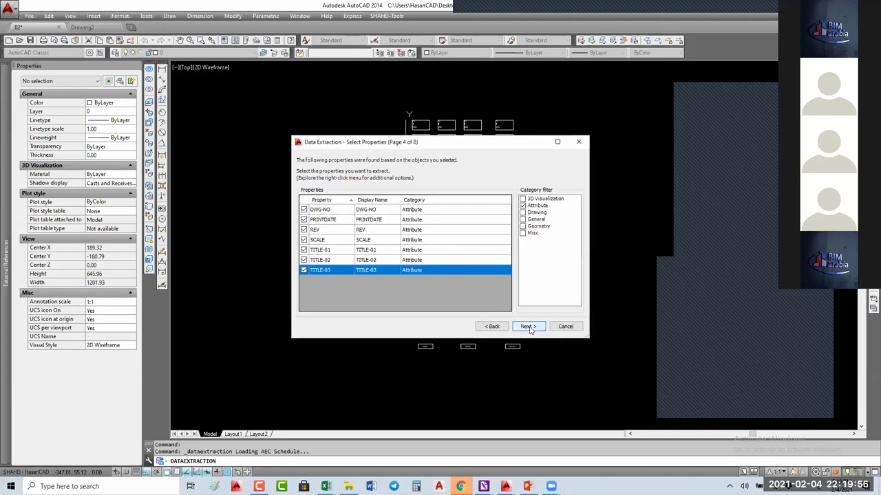
- Step through output and table style pages to Finish, creating the WINDOW TYPES table and 02.xls
click(529, 327)
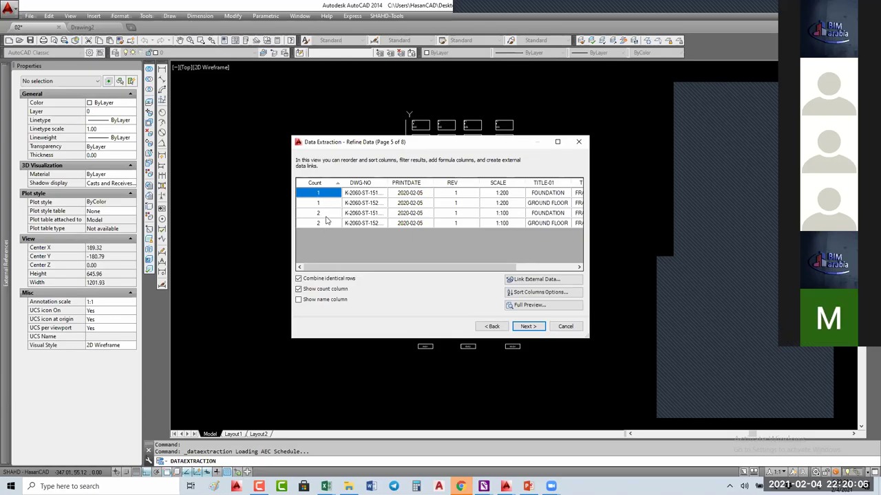
click(528, 327)
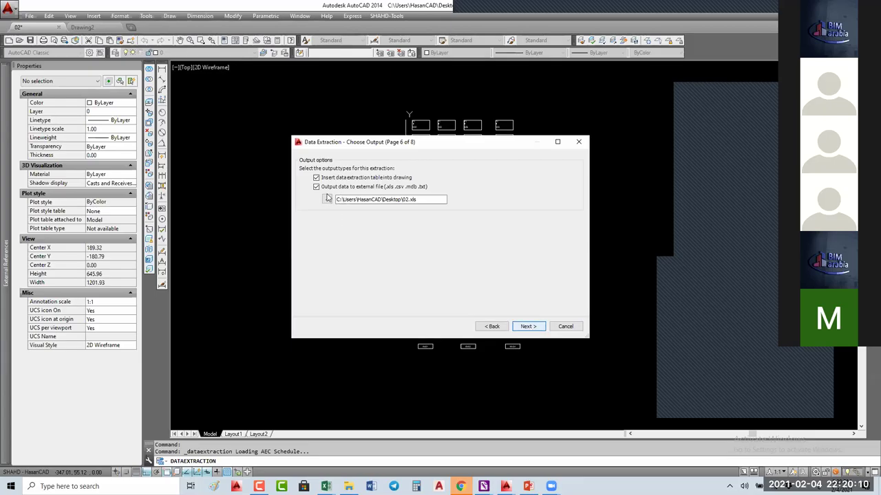
click(529, 326)
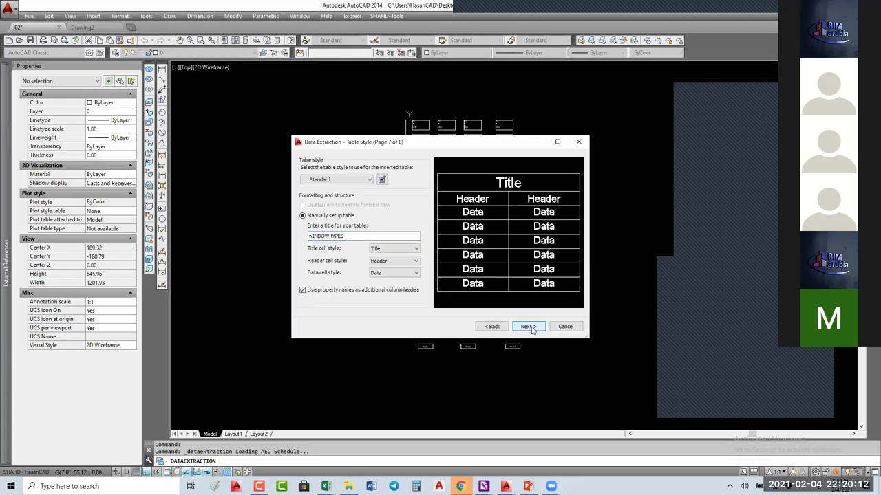
click(528, 326)
click(528, 326)
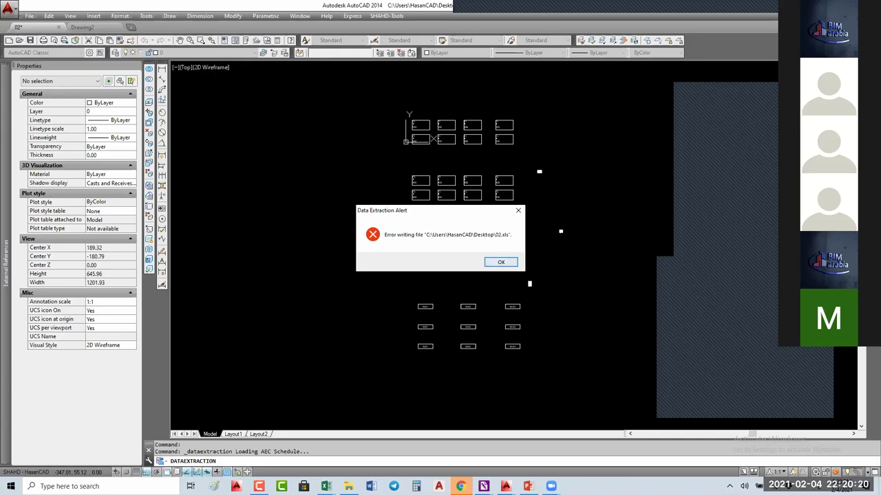
- Bring Excel's Book1 workbook to the front, then switch back to the 02 drawing
click(326, 486)
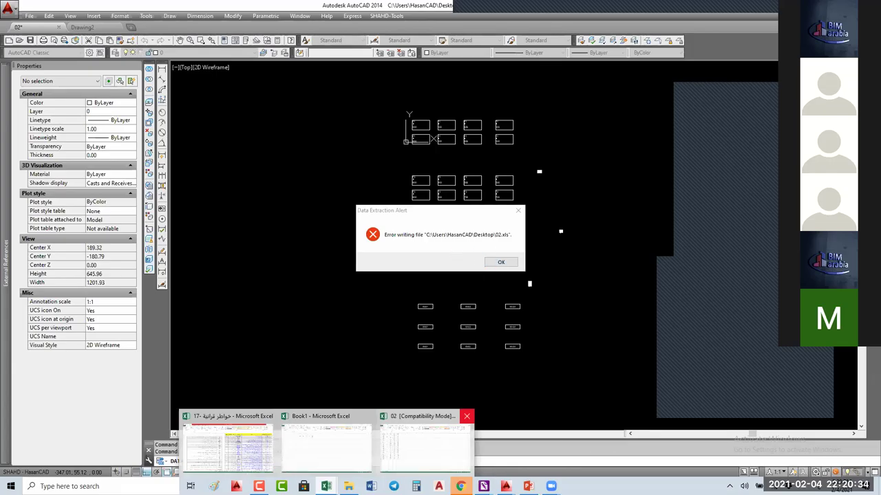
click(323, 447)
mouse_move(505, 487)
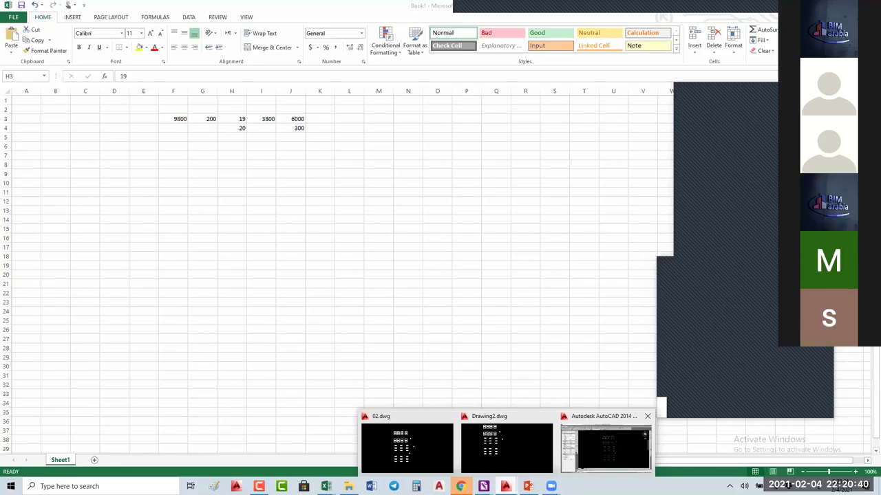
click(606, 447)
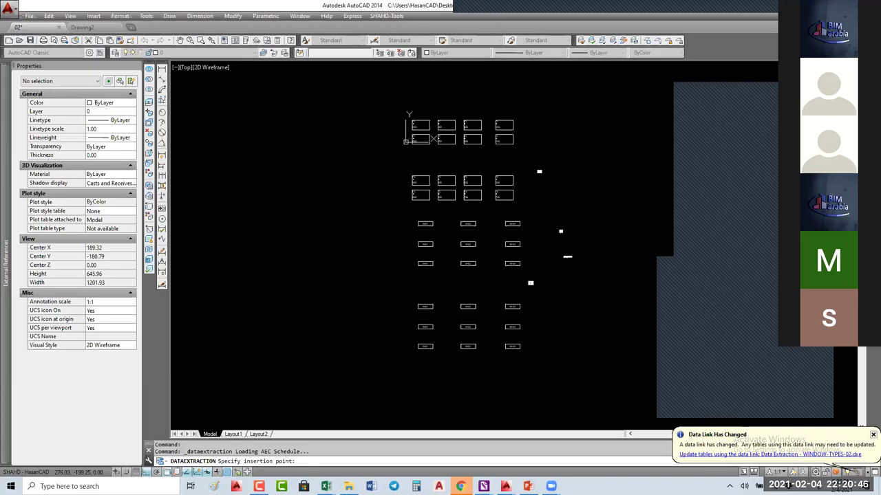
- Place the WINDOW TYPES extraction table at an insertion point in the 02 drawing
click(567, 257)
scroll(571, 256, up, 15)
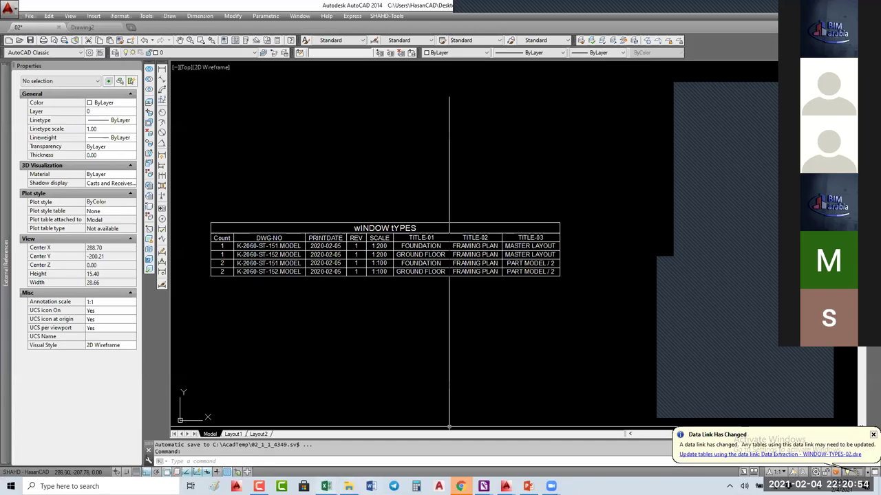
mouse_move(350, 426)
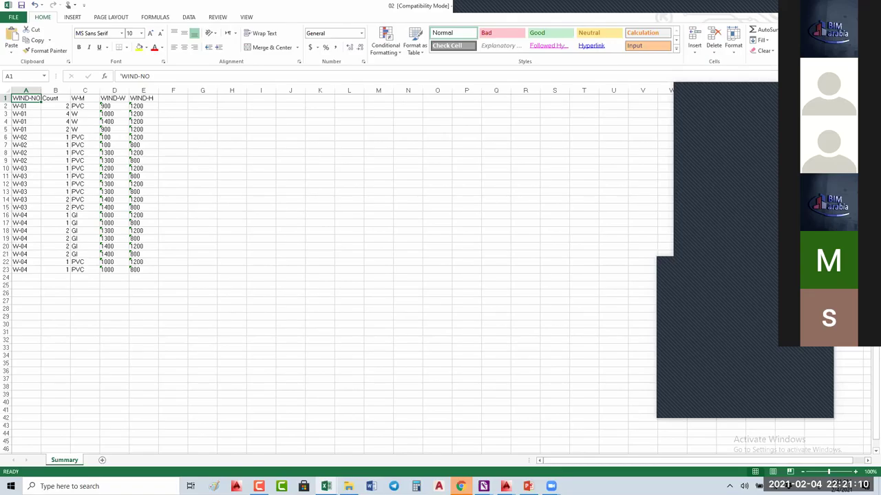
- Check the exported 02 file, then try Write Data Links to External Source on the table and cancel
key(alt+Tab)
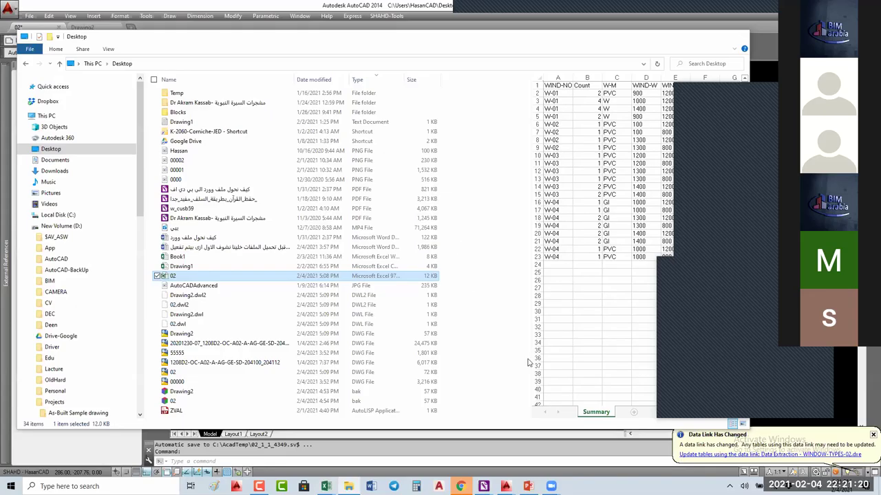
key(alt+Tab)
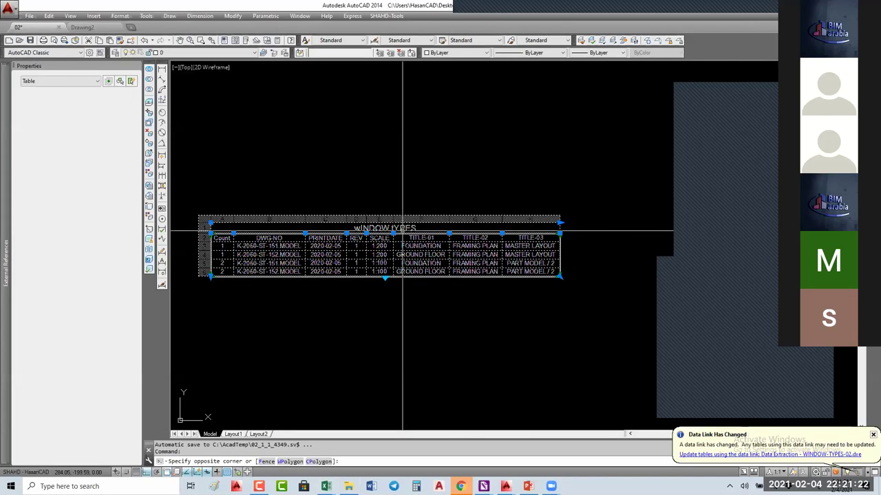
right_click(522, 370)
click(477, 370)
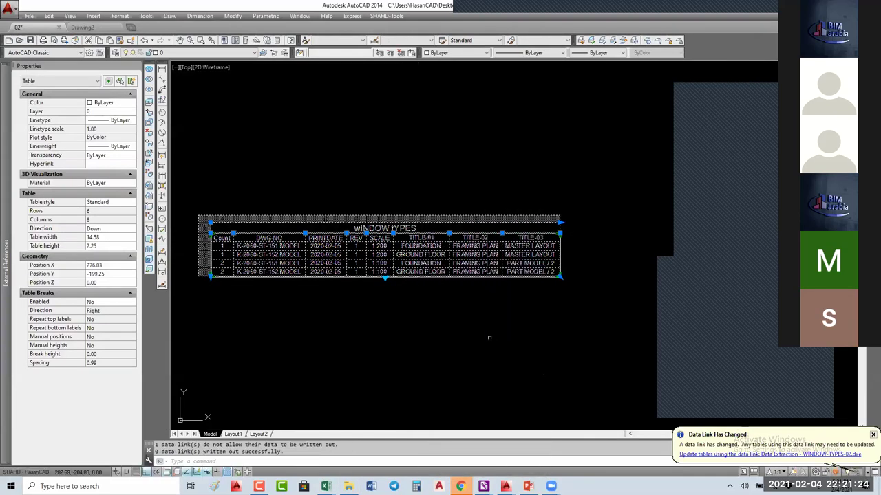
click(470, 331)
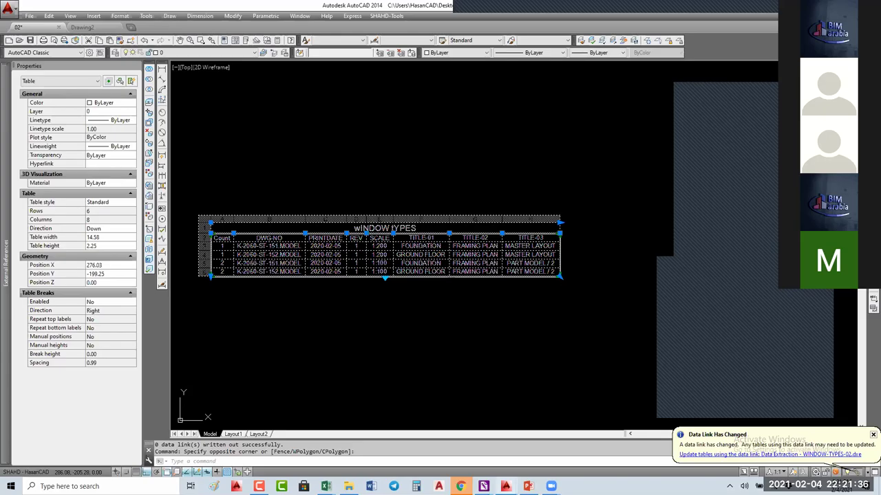
key(Escape)
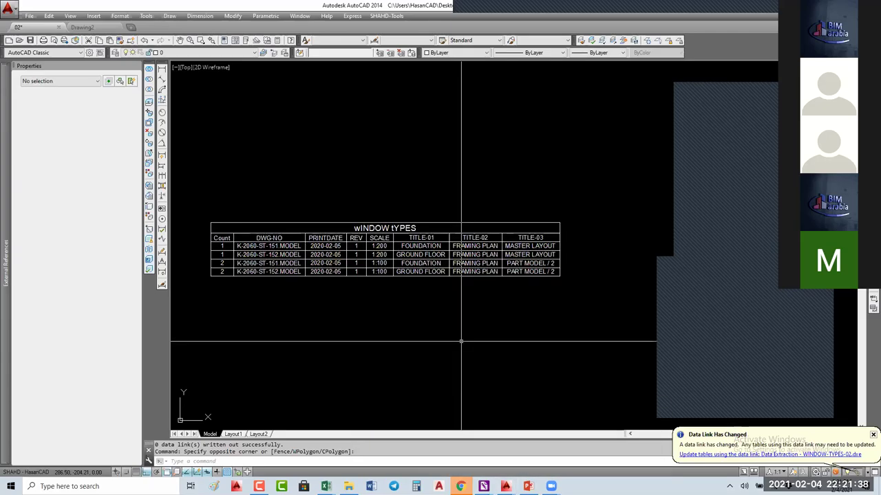
key(Escape)
key(Escape)
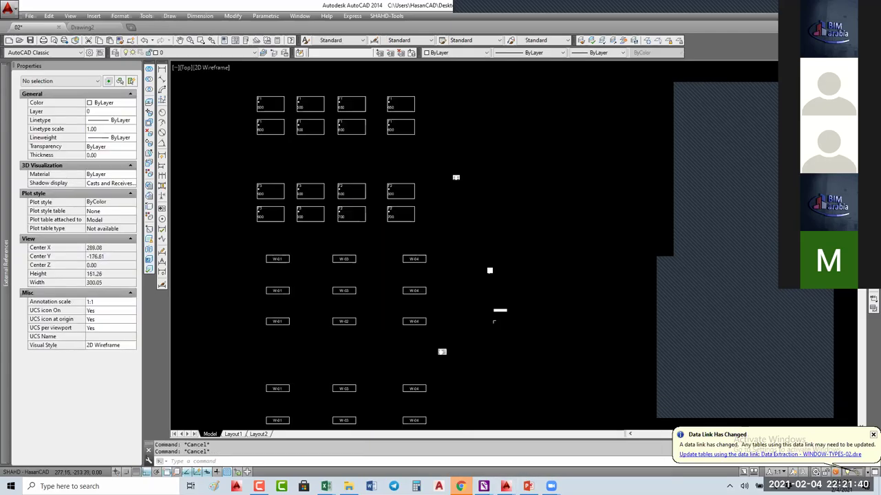
- Zoom to the window tags and open the attribute editor on a W-01 tag
middle_drag(267, 277, 373, 275)
scroll(374, 275, up, 4)
click(401, 234)
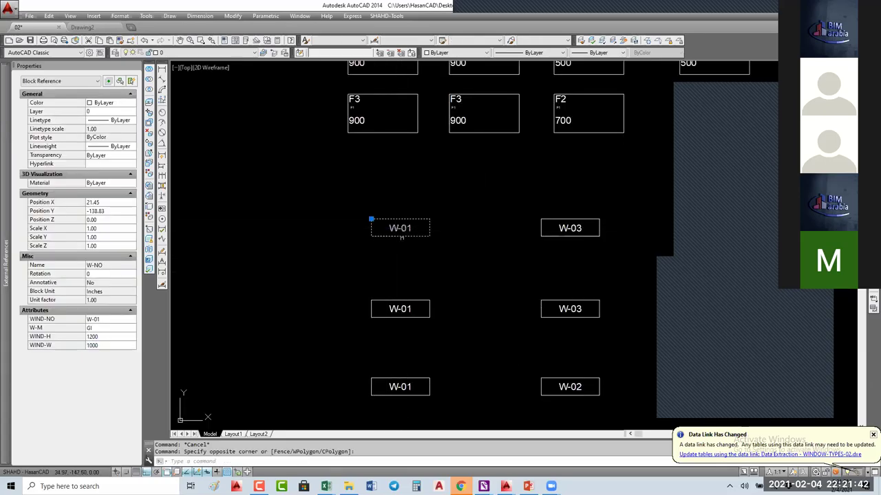
key(Escape)
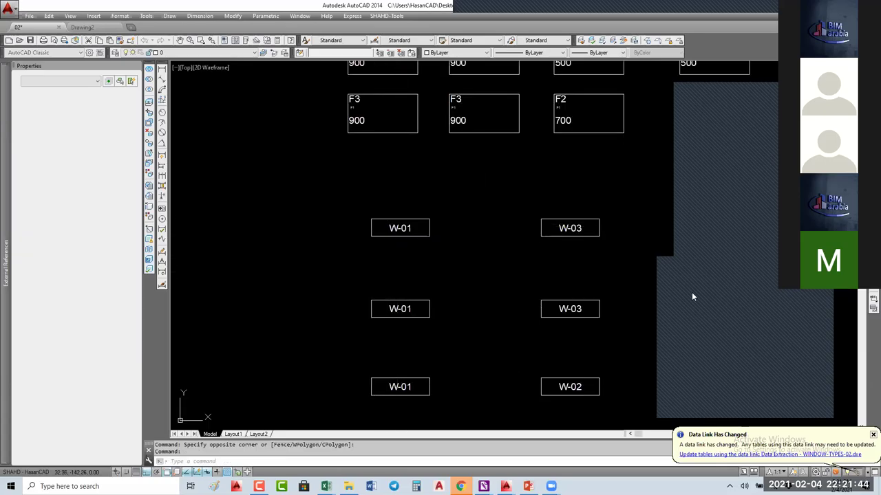
click(495, 279)
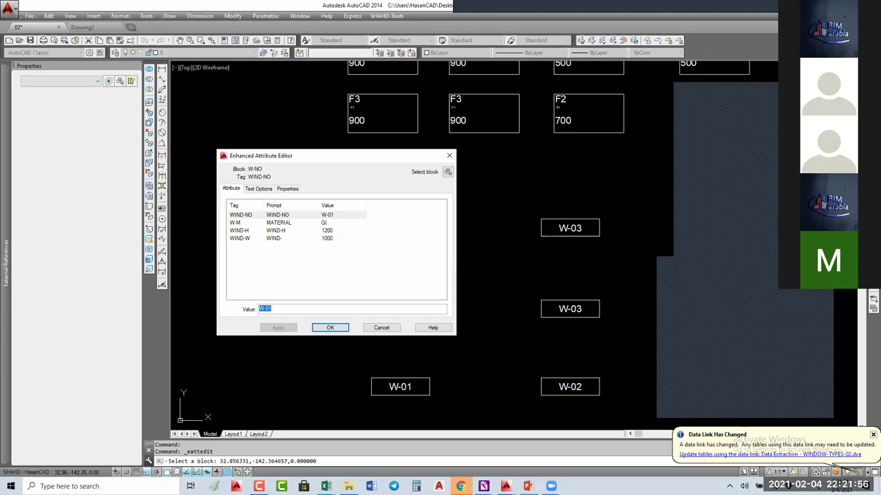
- Review the W-01 tag's attributes, including WIND-W of 1000, and cancel without changes
click(447, 171)
click(503, 169)
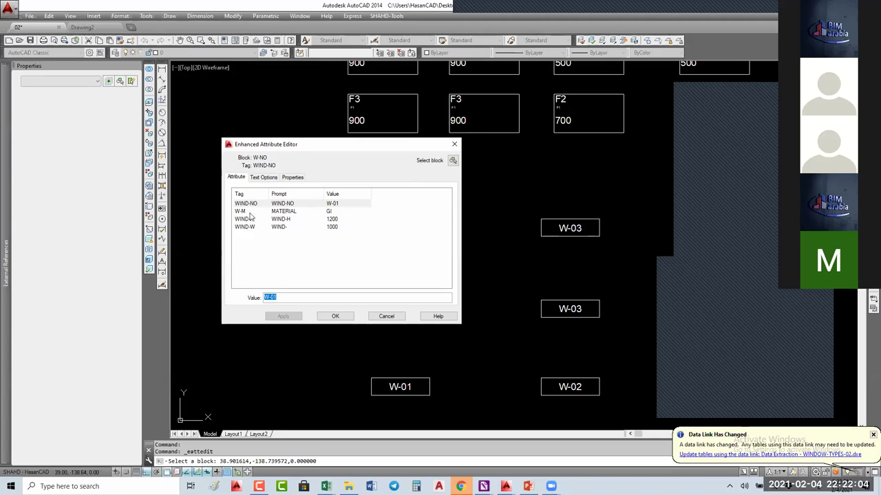
click(246, 227)
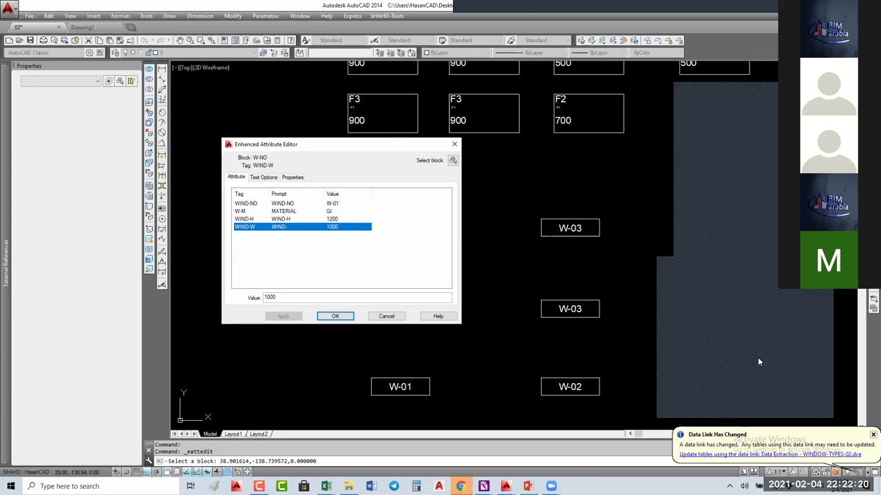
click(775, 318)
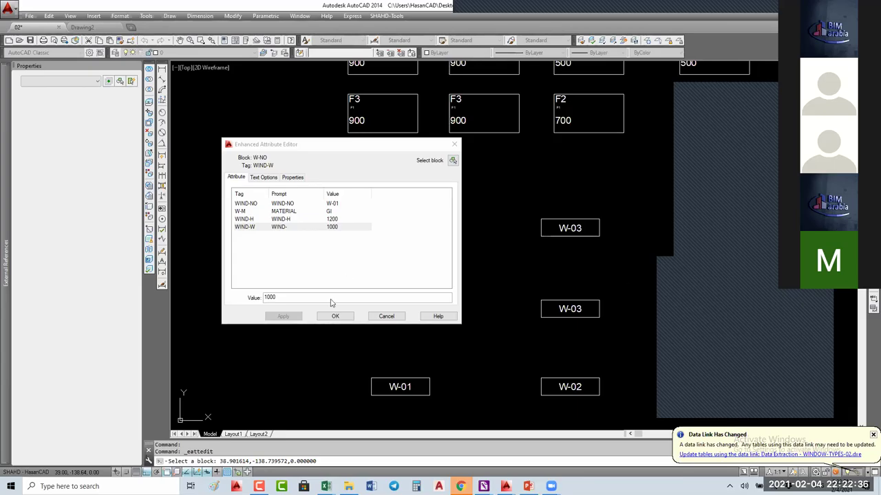
click(385, 318)
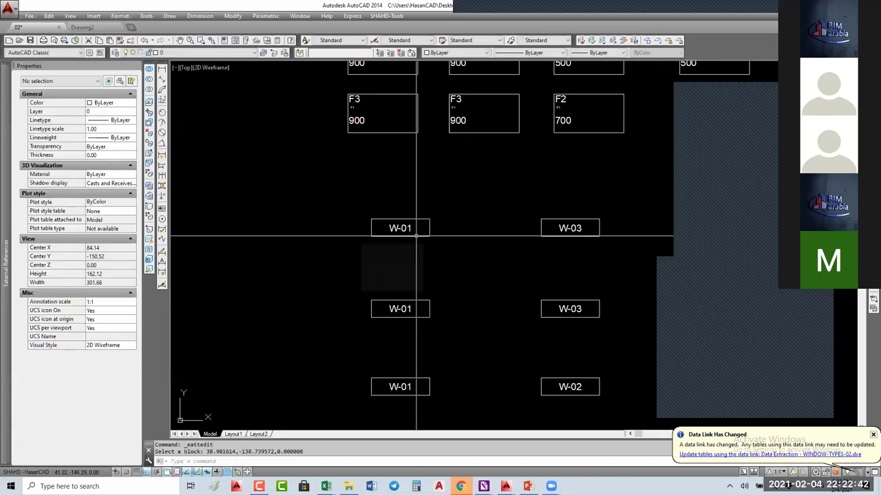
- Select the top W-01 window tag and open the Layer Properties Manager with LA
mouse_move(417, 237)
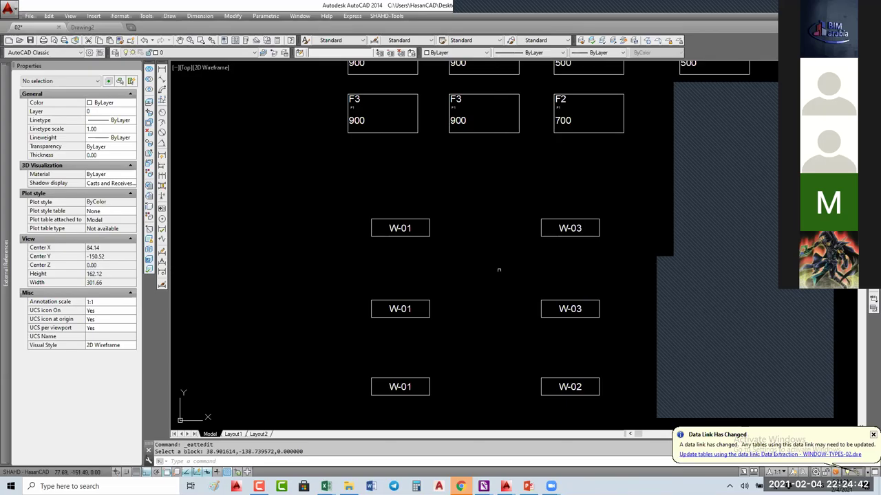
click(371, 220)
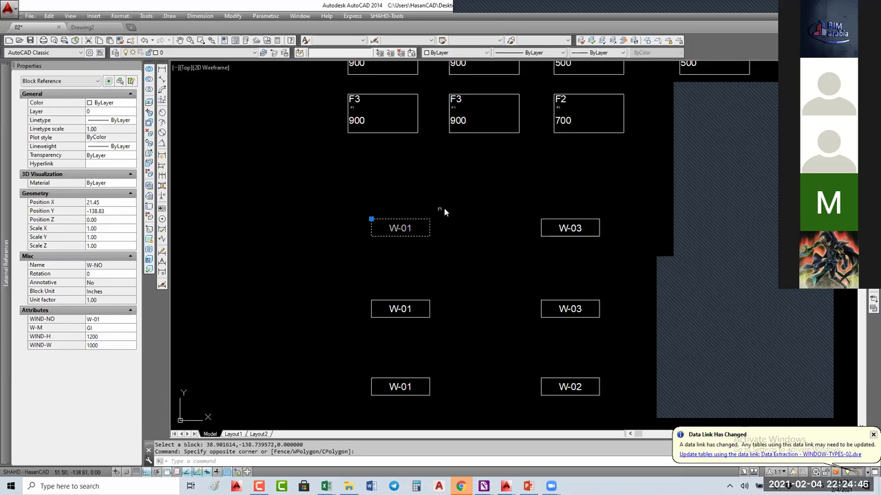
text(LA)
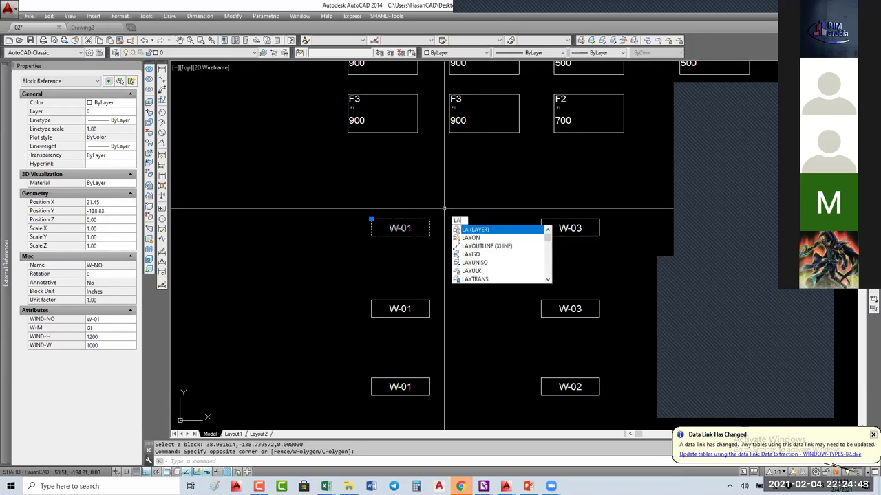
key(Return)
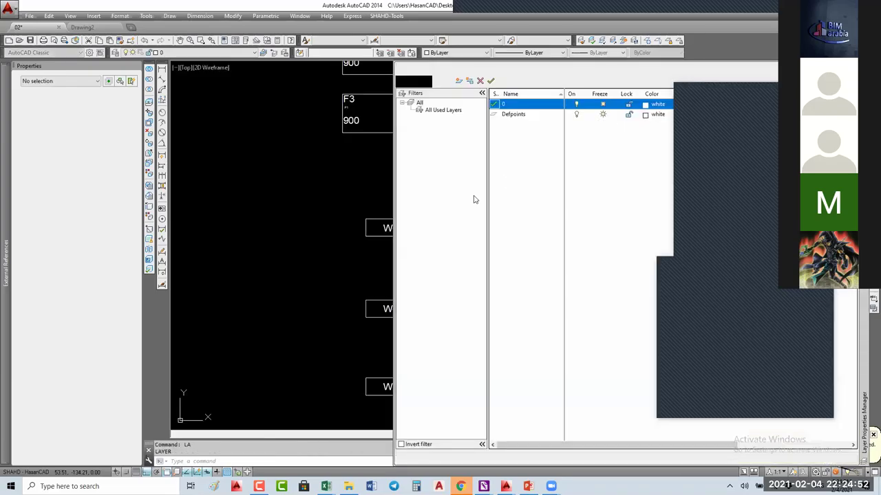
- Create a new layer, Layer1, coloured green, and return to the window tags
key(alt+n)
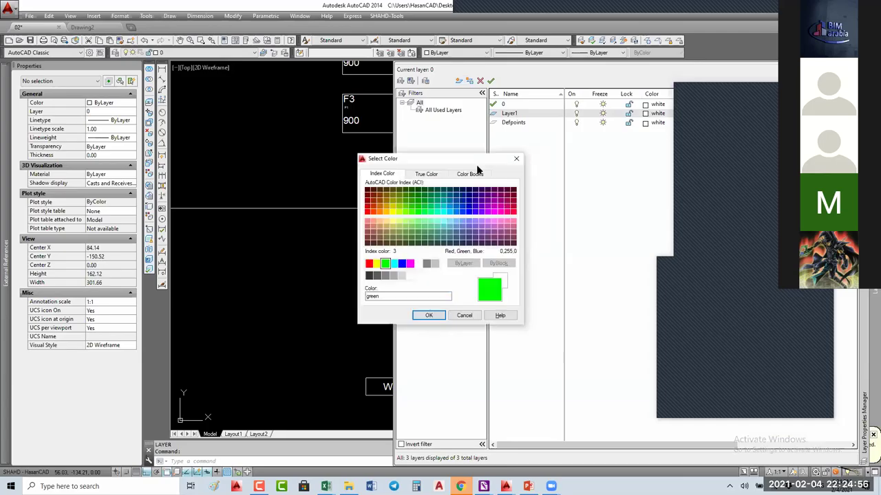
key(Return)
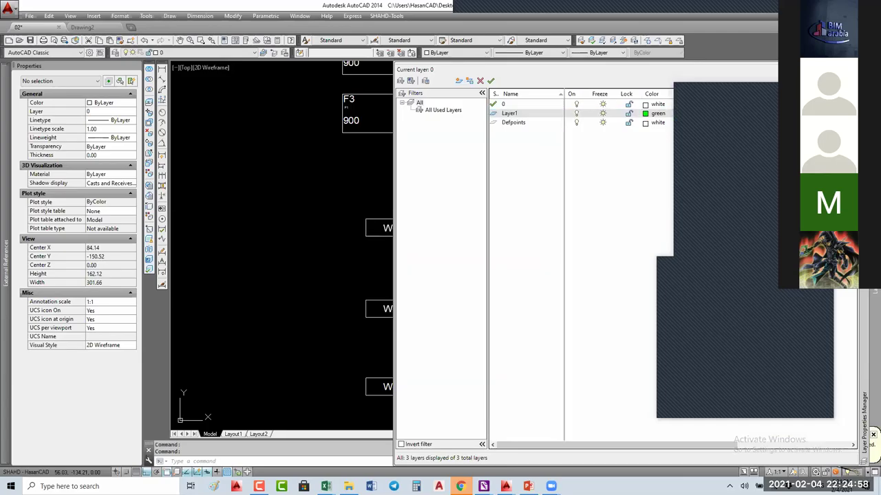
click(412, 204)
- Move the top-left W-01 window tag onto Layer1 so it displays green
click(364, 236)
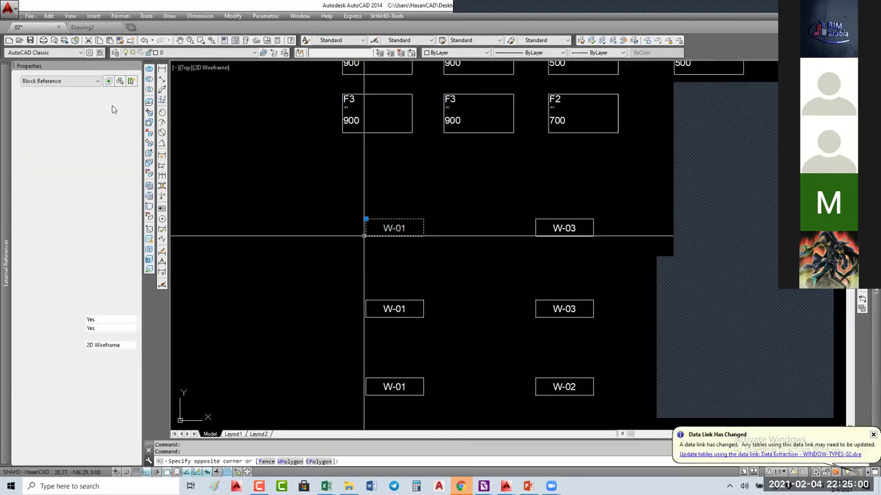
click(178, 53)
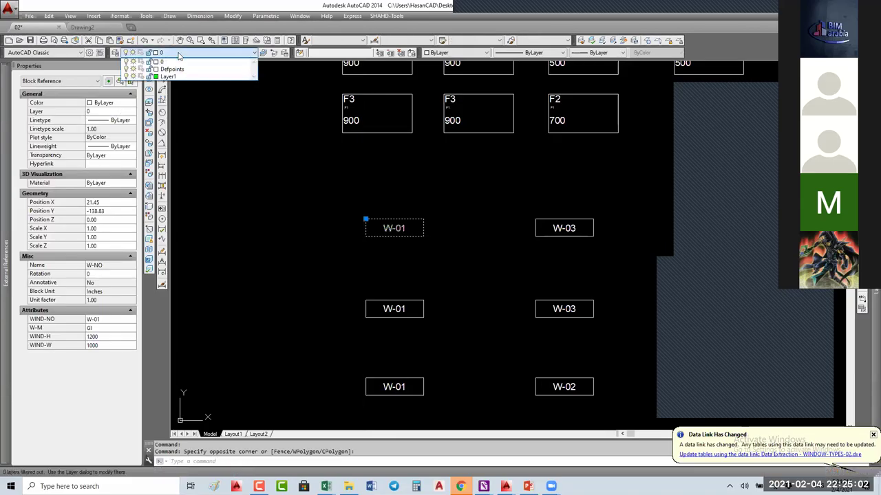
click(168, 76)
key(Escape)
click(365, 220)
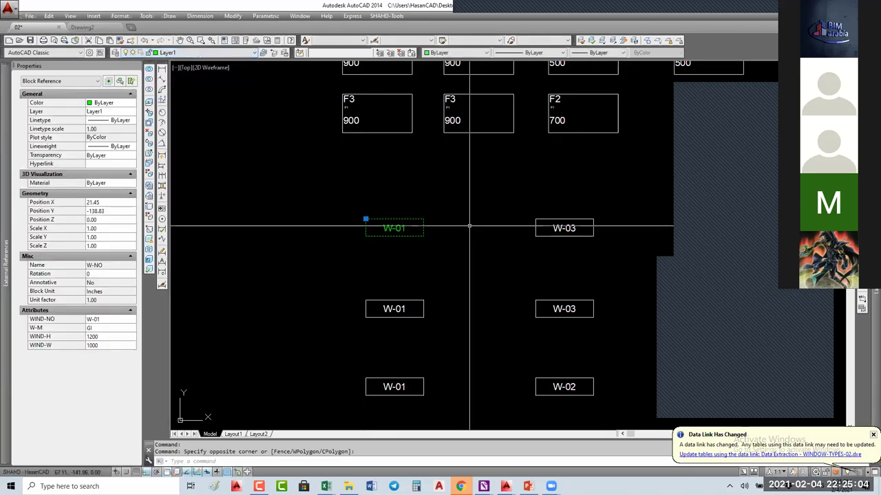
key(Escape)
key(Escape)
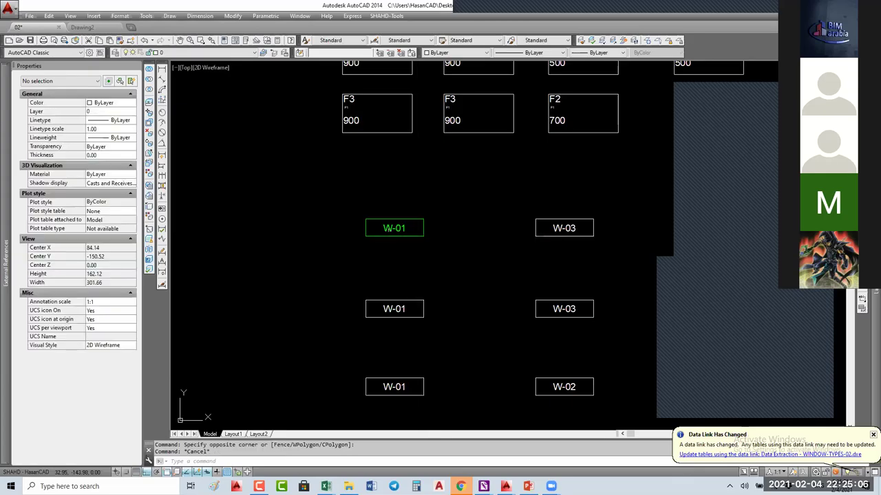
click(365, 220)
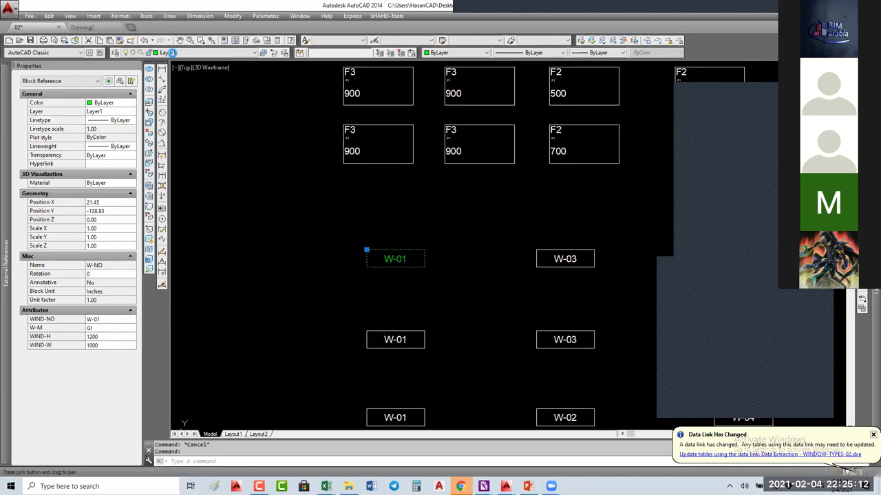
- Put one F3/900 block on Layer1, then reselect the W-01 tag
click(378, 115)
click(169, 76)
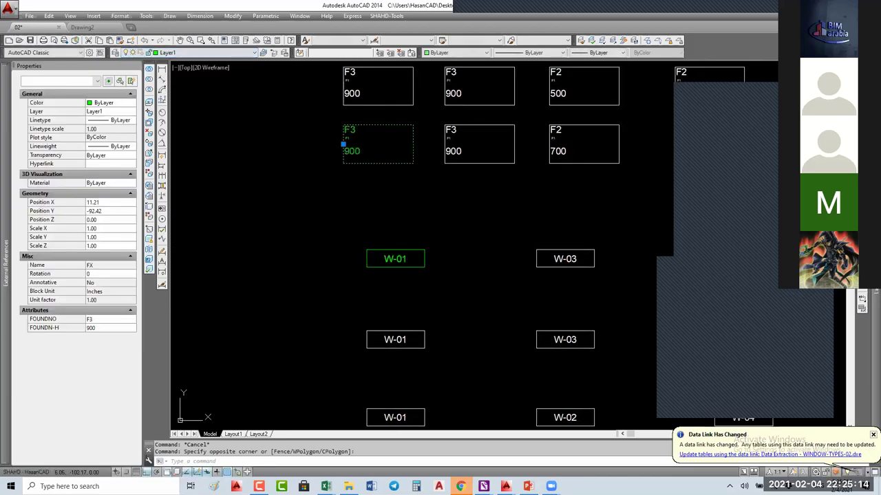
key(Escape)
click(390, 270)
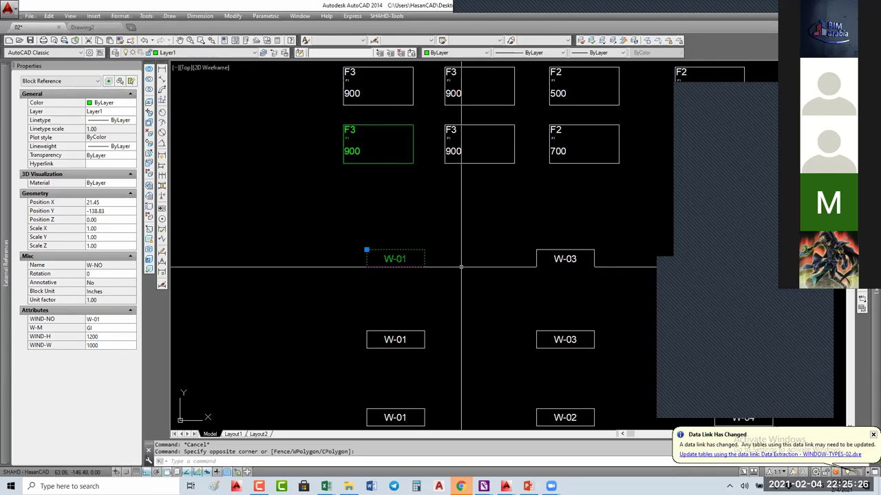
key(Escape)
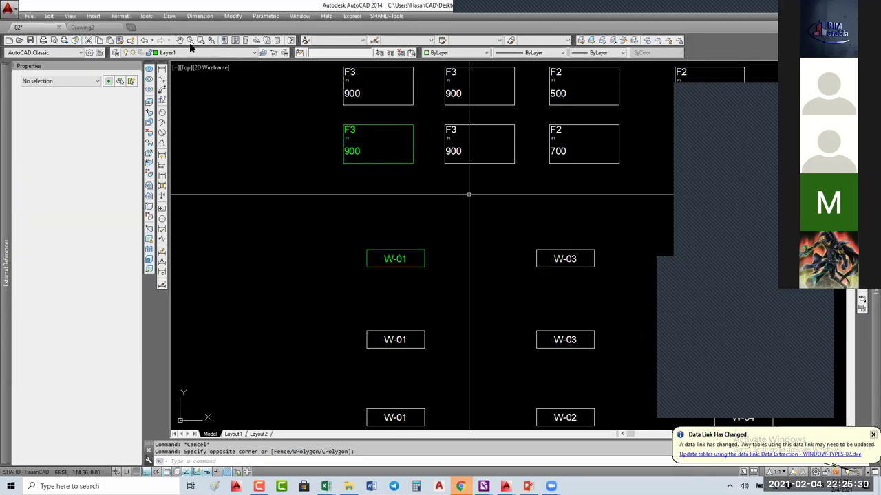
key(Escape)
click(186, 53)
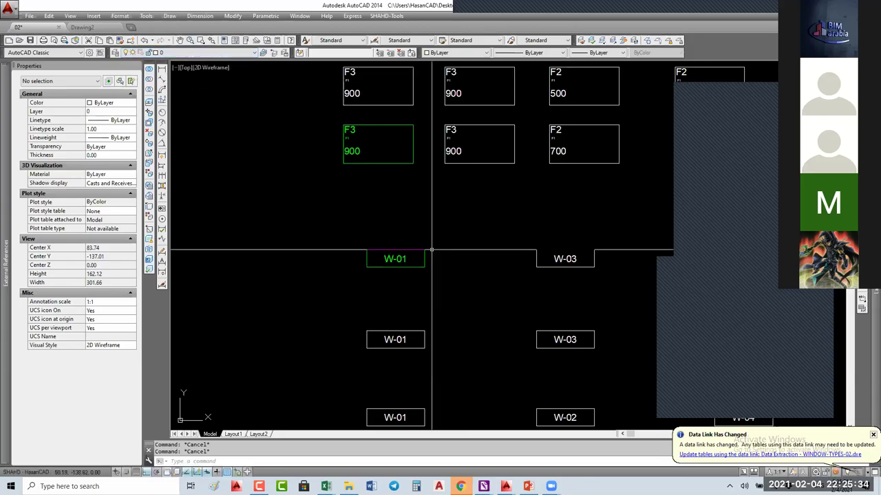
click(412, 264)
click(411, 261)
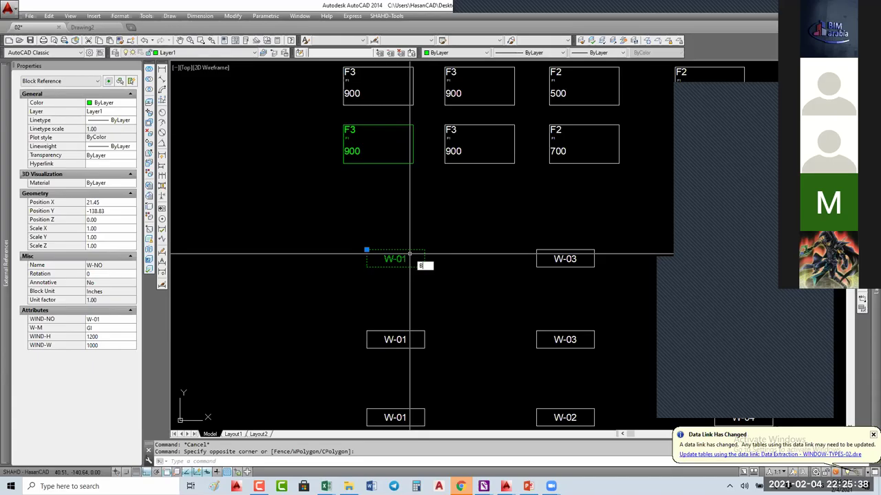
- In the W-NO block definition, put the frame and WIND-NO attribute on Layer1, then save
text(E)
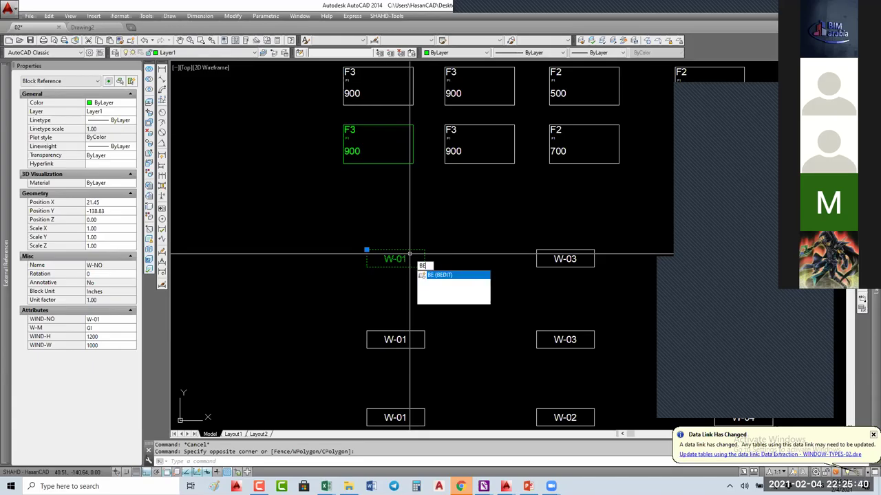
key(Return)
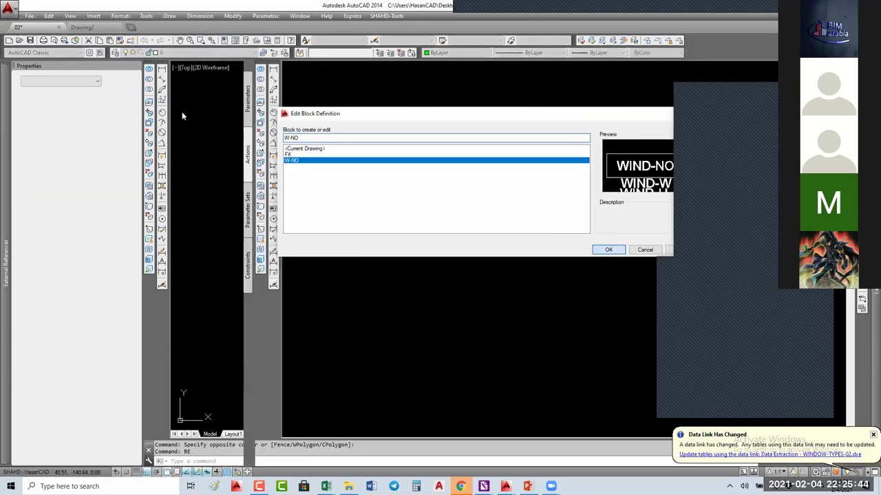
key(Return)
click(106, 112)
click(104, 131)
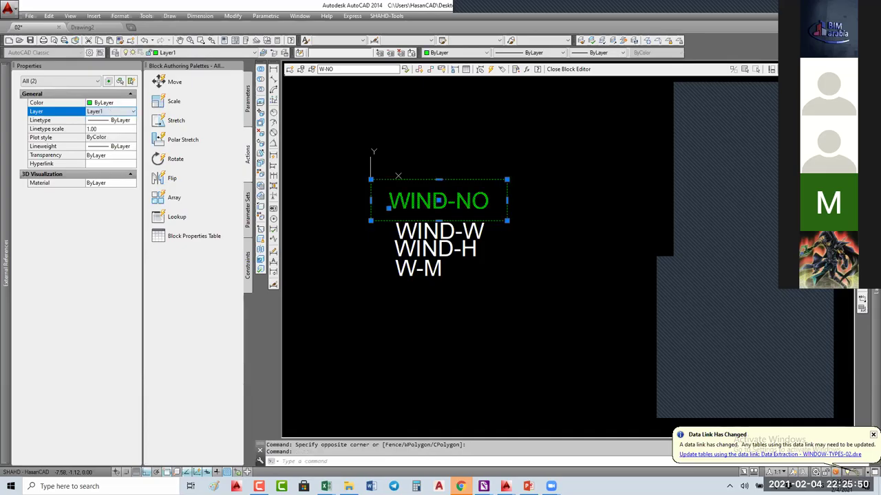
key(Escape)
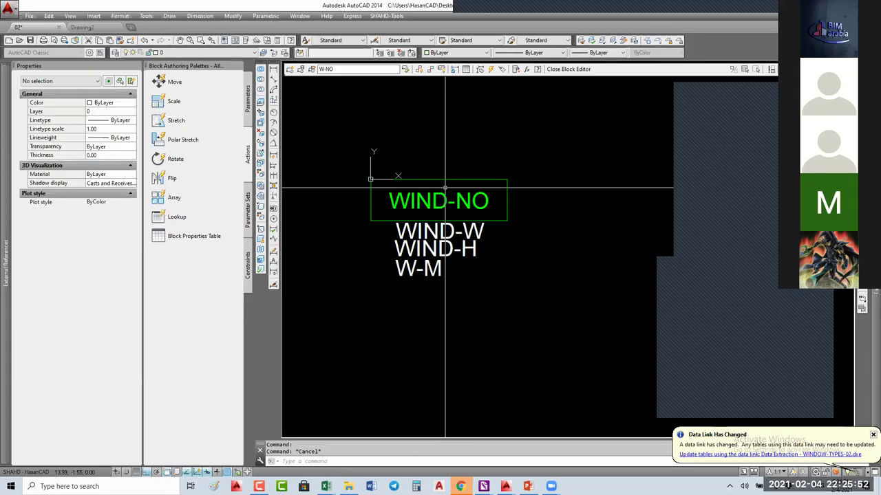
key(Escape)
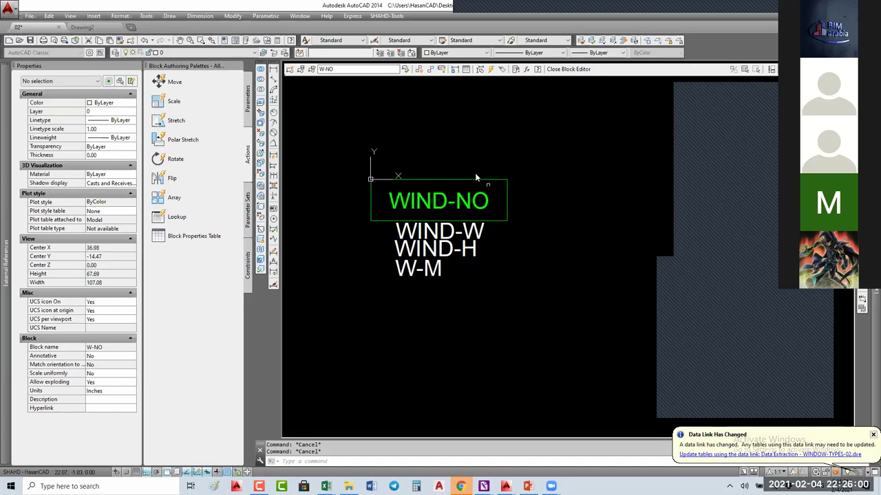
click(445, 234)
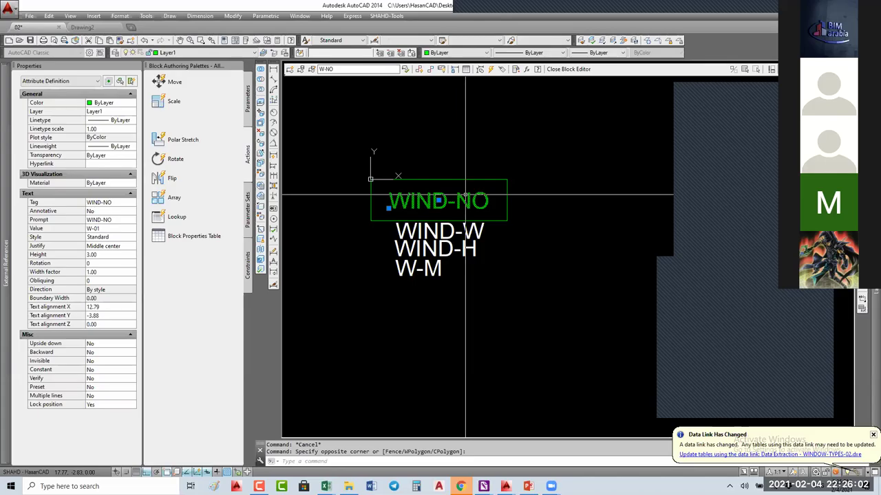
click(568, 69)
click(406, 222)
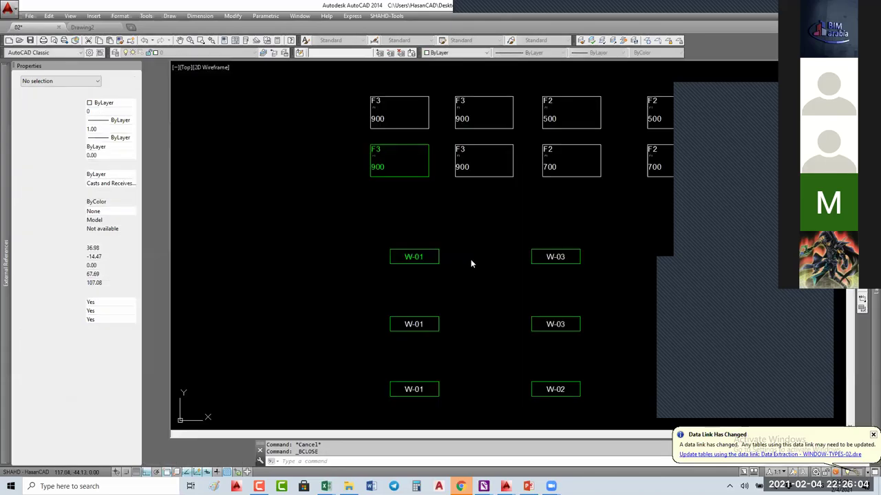
- Run ATTSYNC on the W-NO block, selecting the six window tags to synchronise them
text(atts)
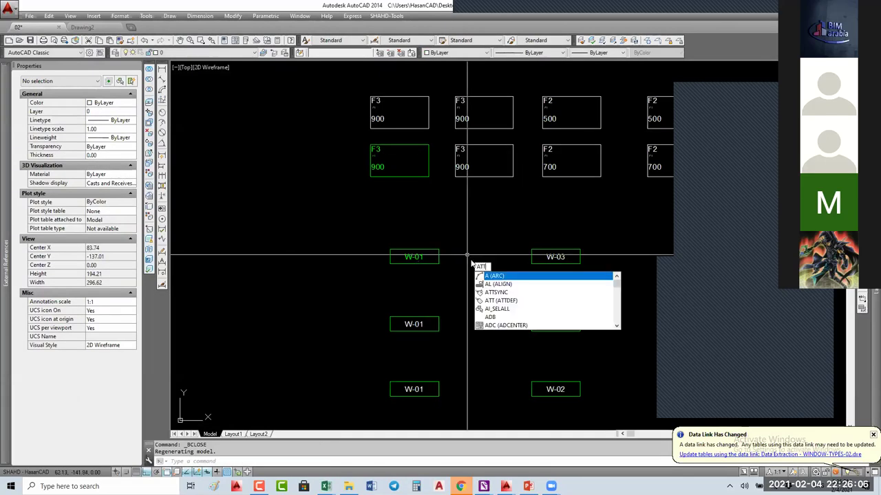
key(Return)
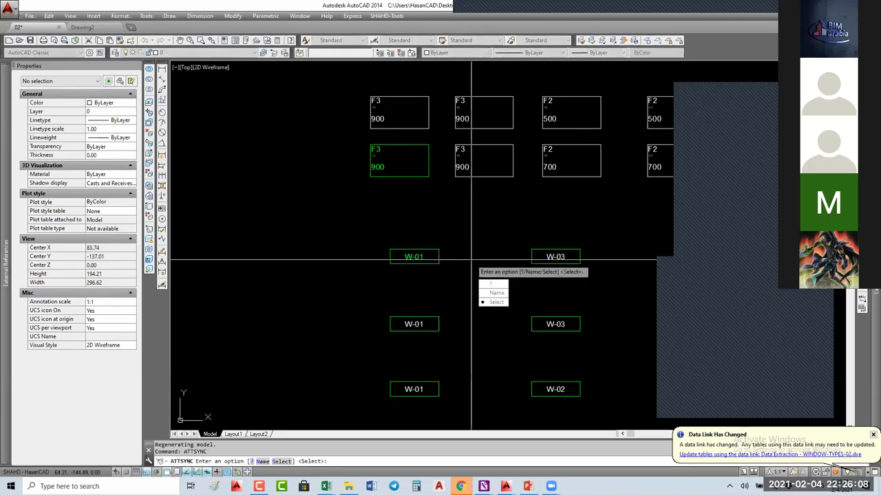
key(Escape)
key(Escape)
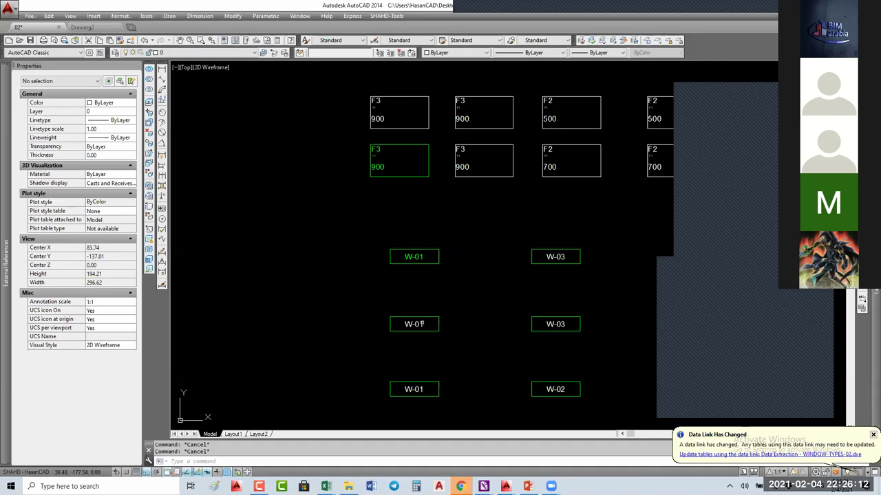
text(ATT)
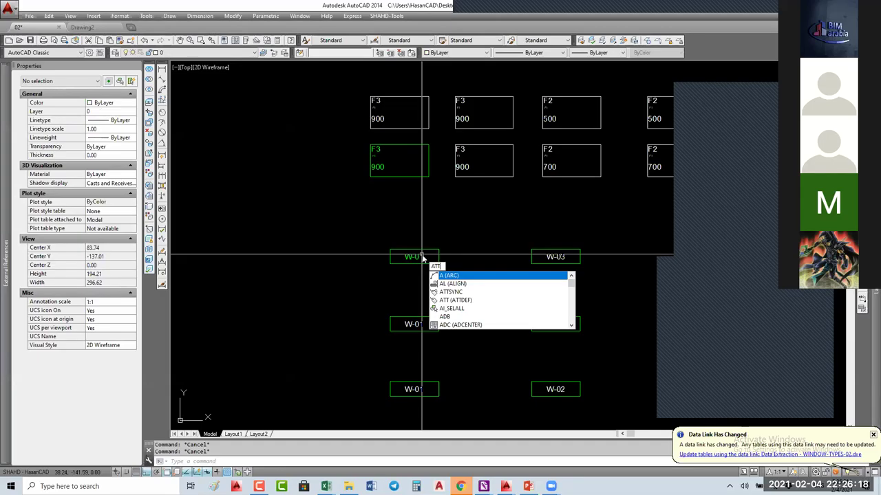
text(SYNC)
key(Return)
click(413, 256)
key(Return)
middle_drag(413, 255, 313, 181)
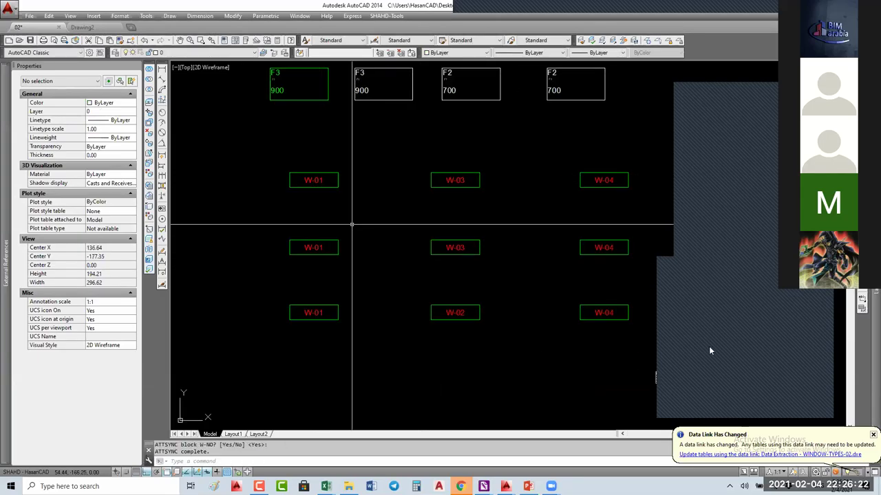
click(275, 162)
click(599, 354)
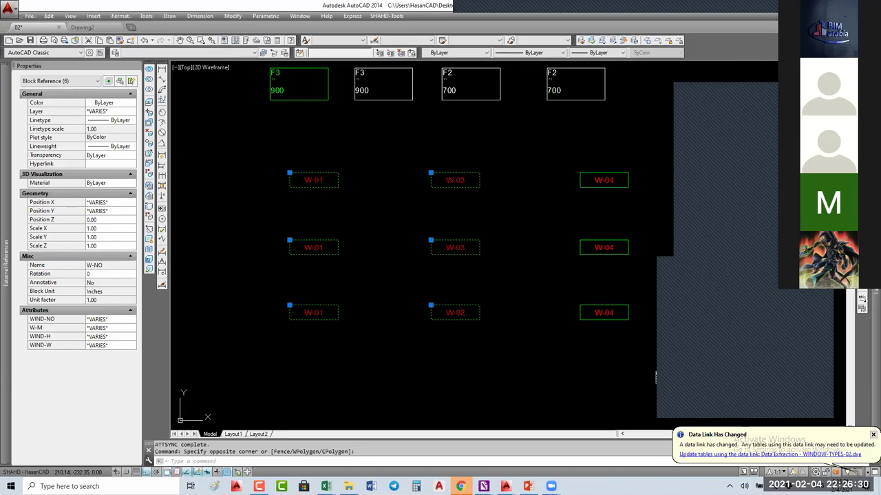
key(Escape)
key(Escape)
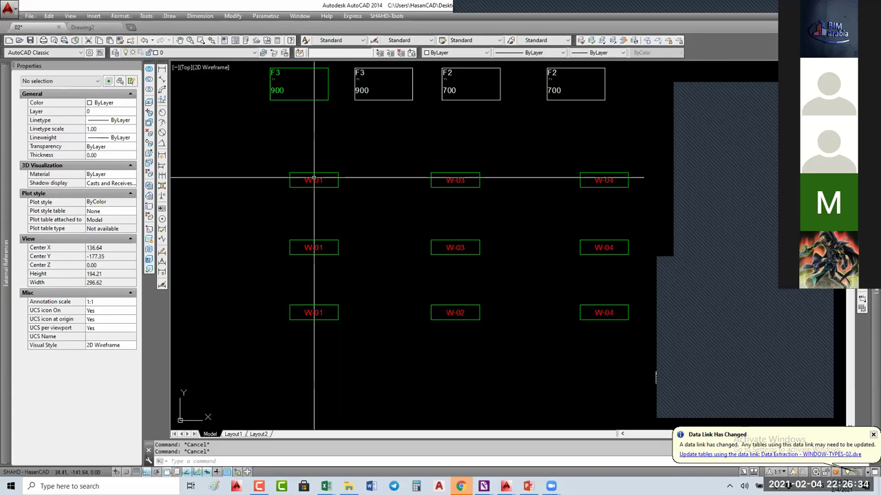
click(314, 186)
- Open the W-NO block in the Block Editor with BE and check its layer list
text(B)
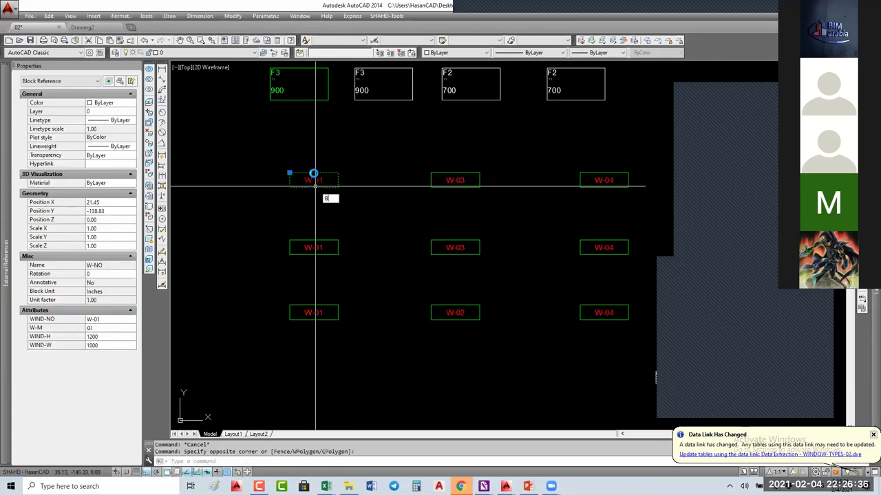
text(E)
key(Return)
click(609, 249)
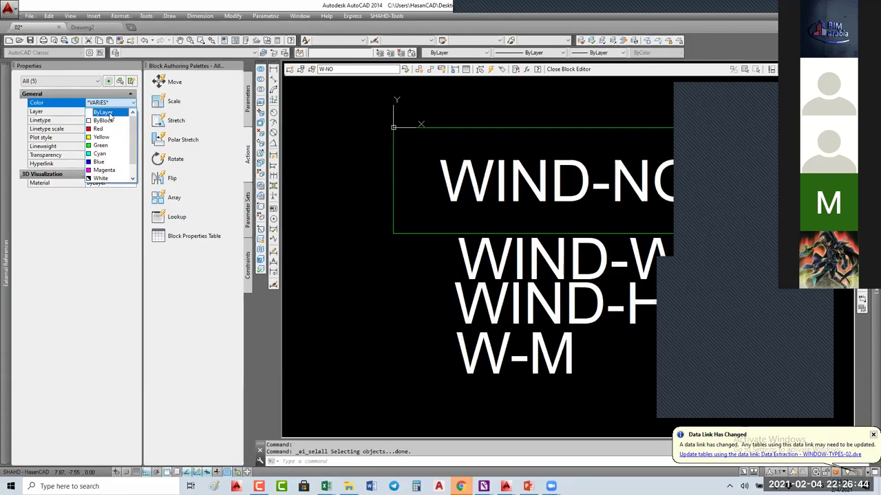
click(112, 112)
click(105, 112)
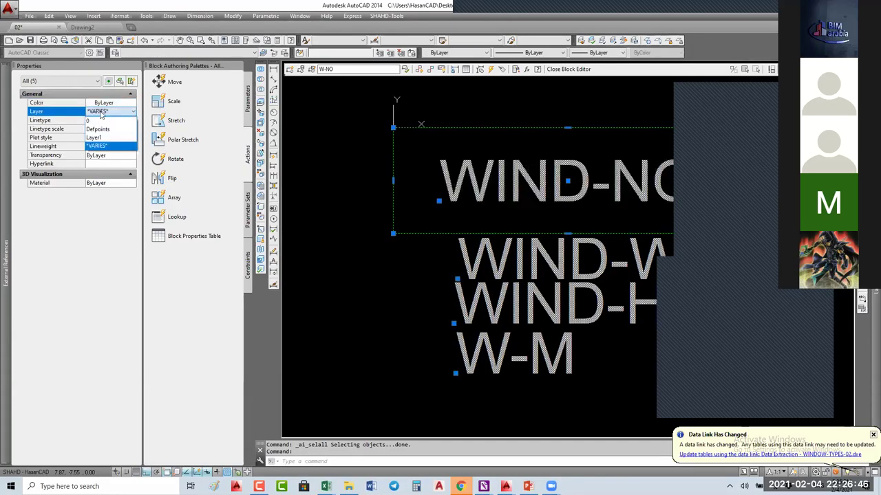
key(Escape)
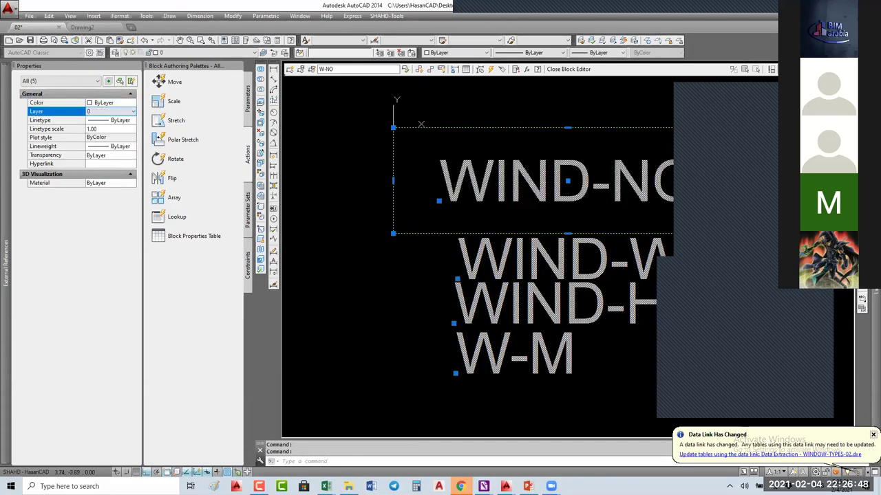
key(Escape)
- Set the WIND-NO attribute definition's colour to Green
click(490, 180)
click(449, 143)
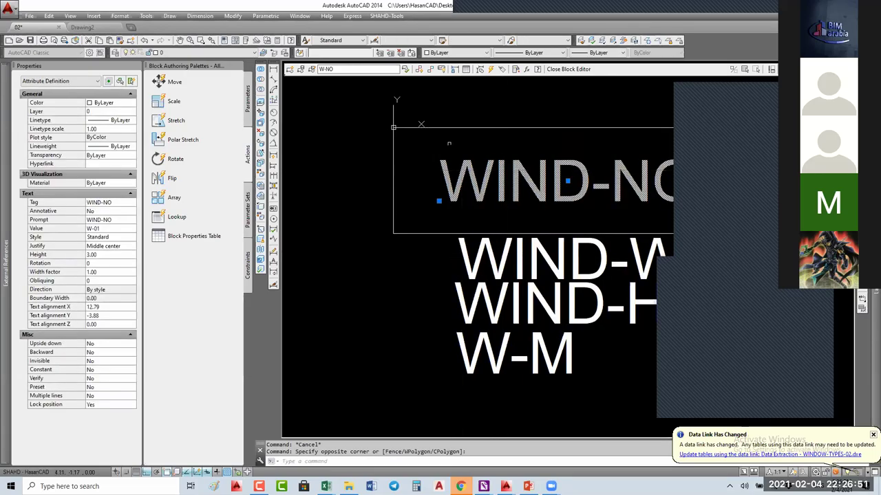
click(109, 103)
click(128, 103)
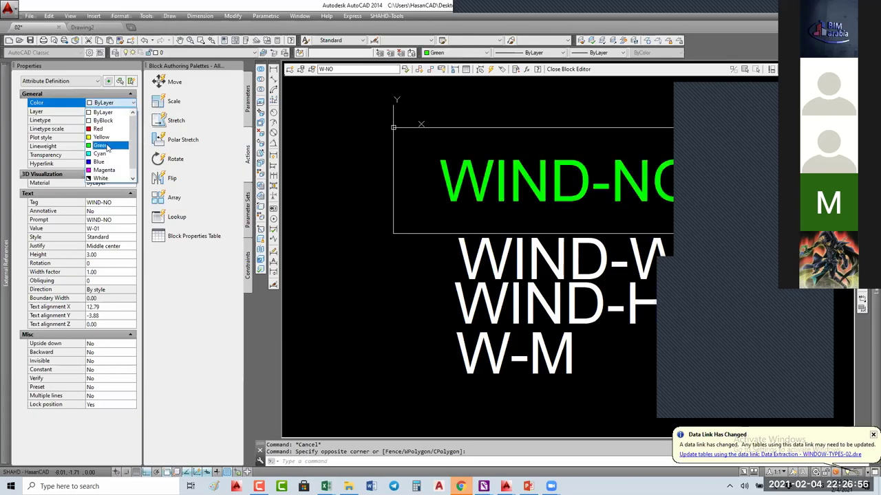
click(102, 146)
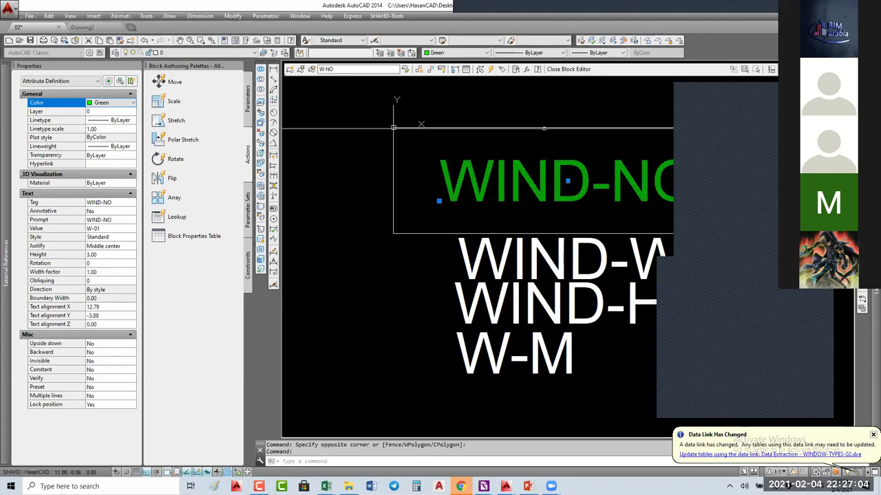
- Reselect the WIND-NO attribute definition and return its colour to ByLayer
key(Escape)
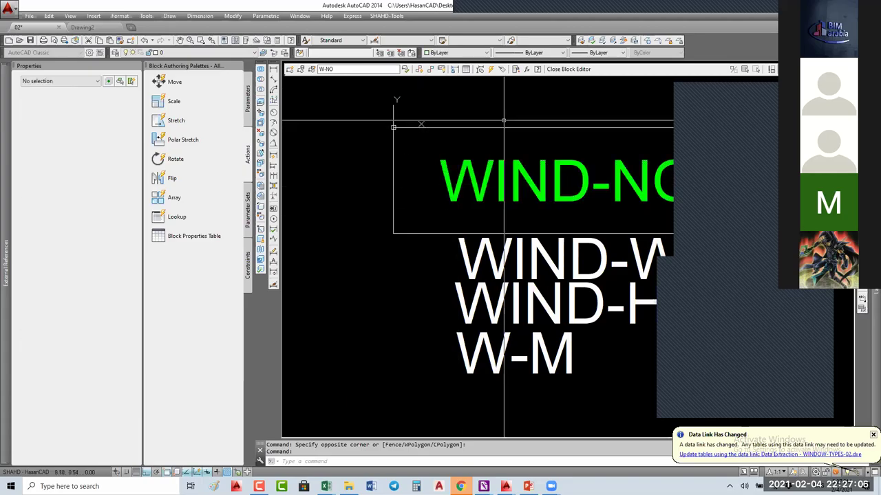
click(565, 77)
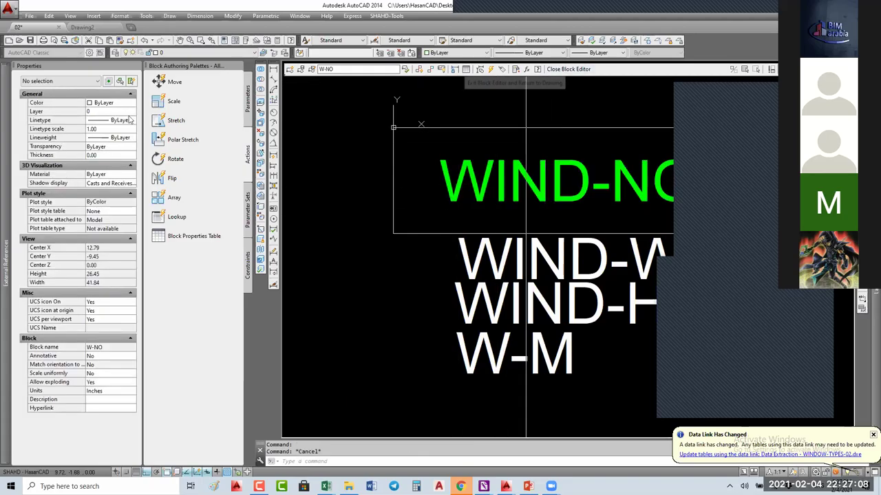
click(463, 172)
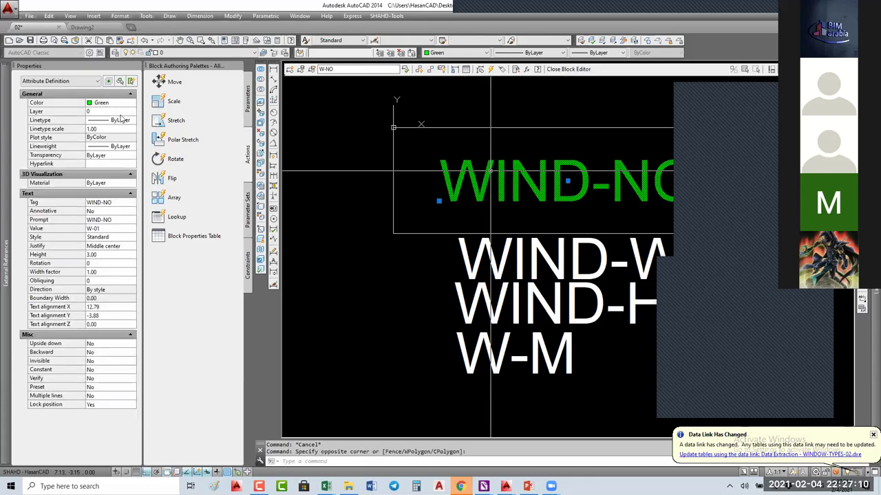
click(110, 103)
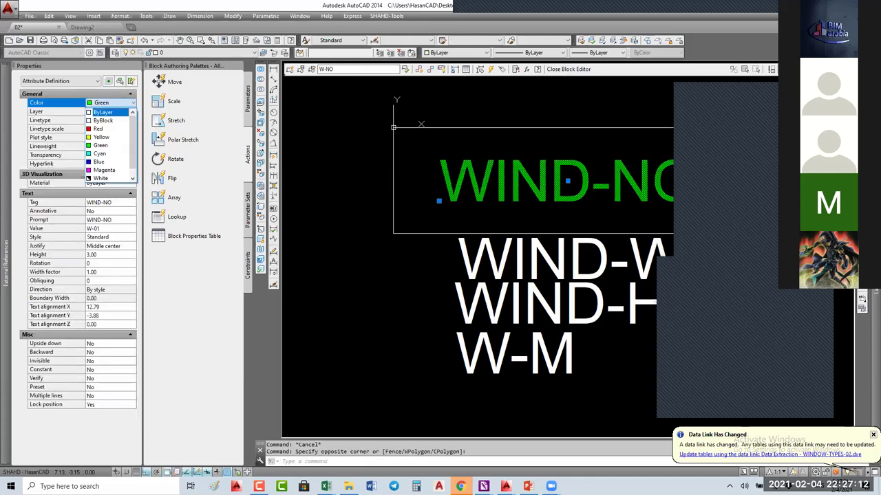
key(Return)
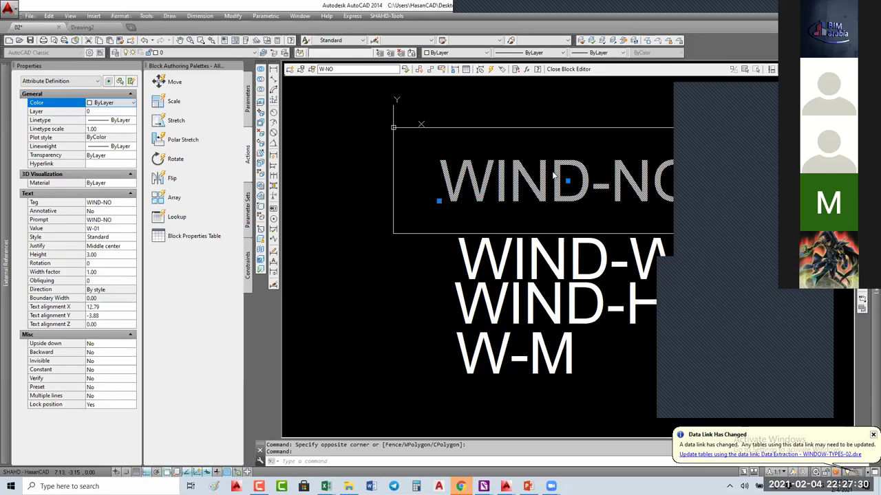
- Leave the Block Editor, sync the six window-tag blocks, then clear the selection
click(568, 69)
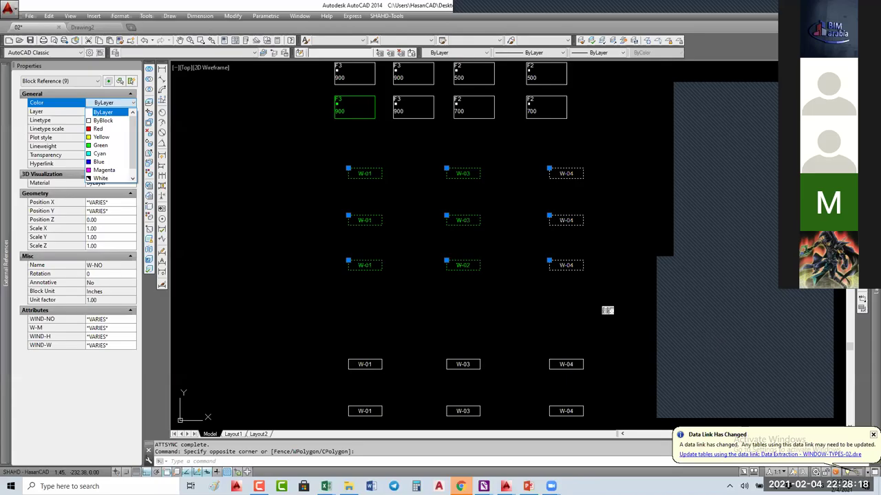
key(Escape)
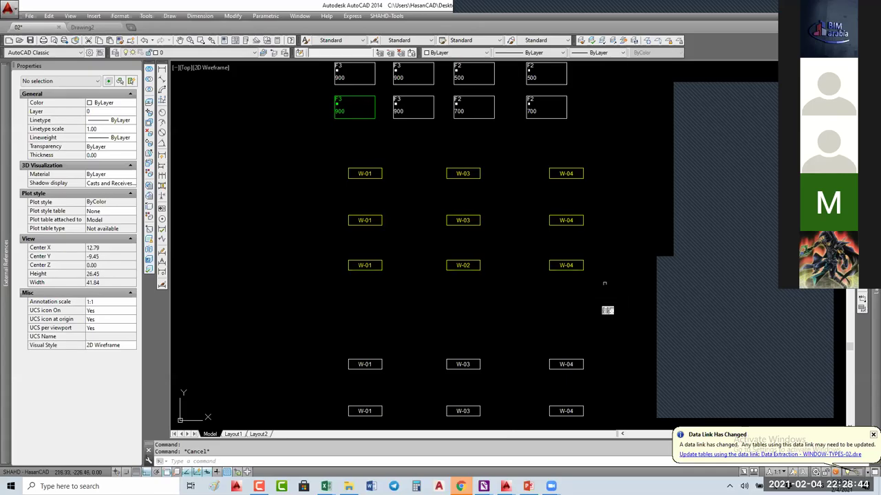
click(604, 283)
click(365, 161)
click(540, 272)
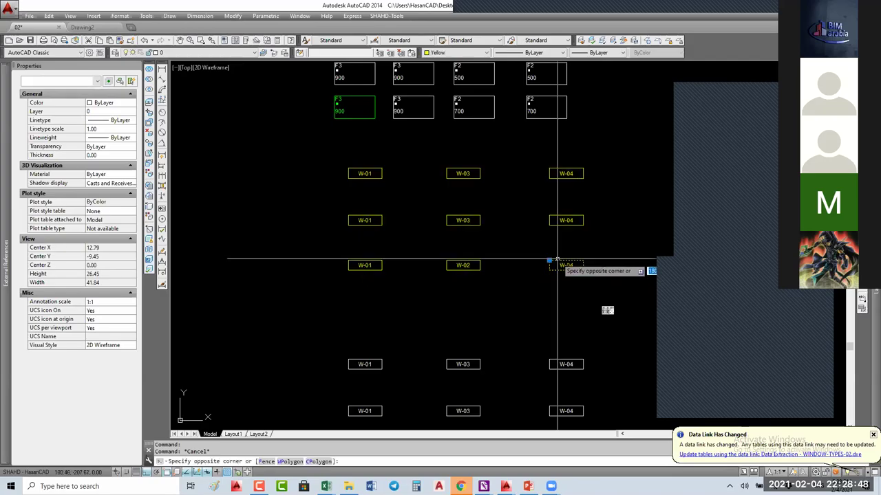
click(588, 250)
text(B)
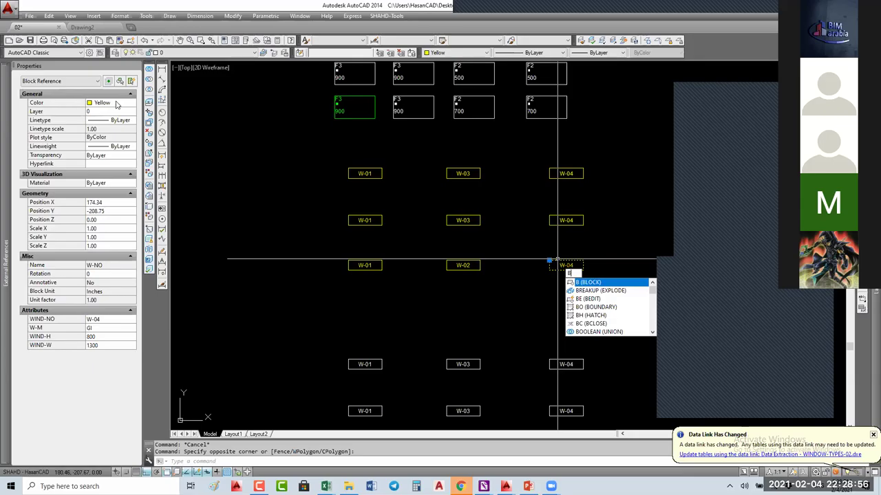
text(E)
key(Return)
key(Escape)
click(568, 69)
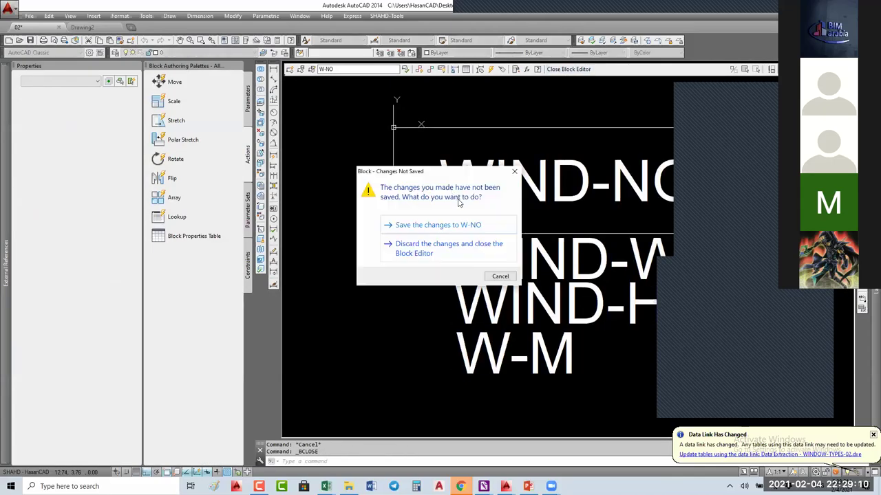
click(449, 248)
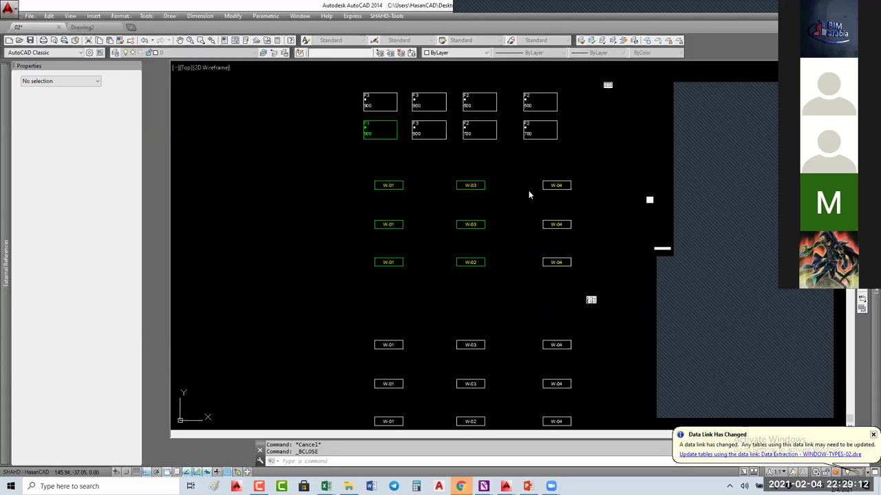
- Resync the W-04 block's attributes with ATTSYNC and create a new layer, Layer2
text(ATTSYNC)
key(Return)
key(Return)
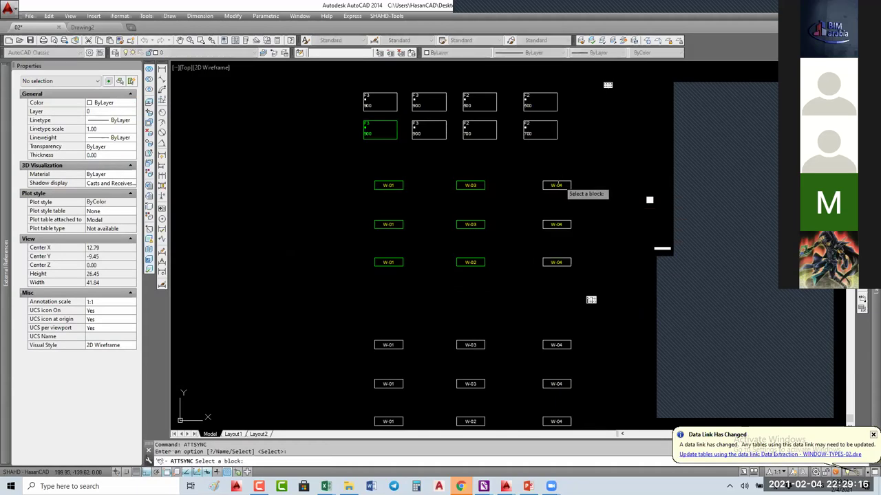
click(557, 184)
key(Return)
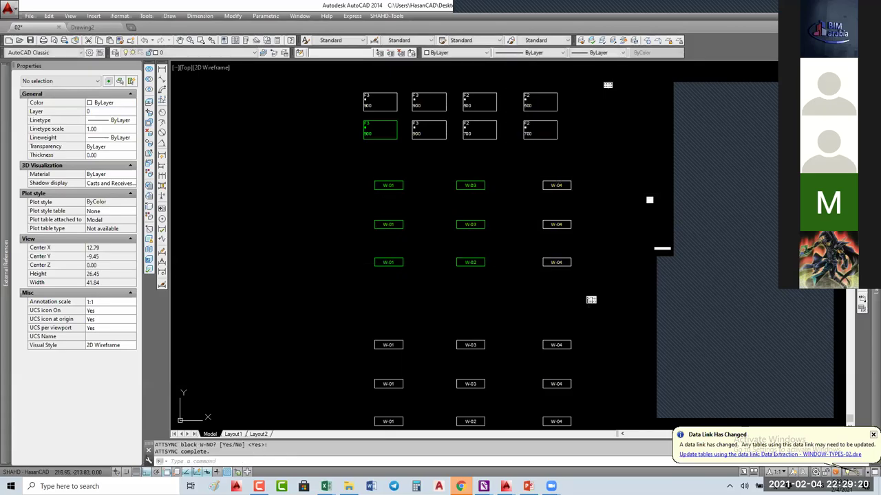
mouse_move(863, 358)
click(459, 81)
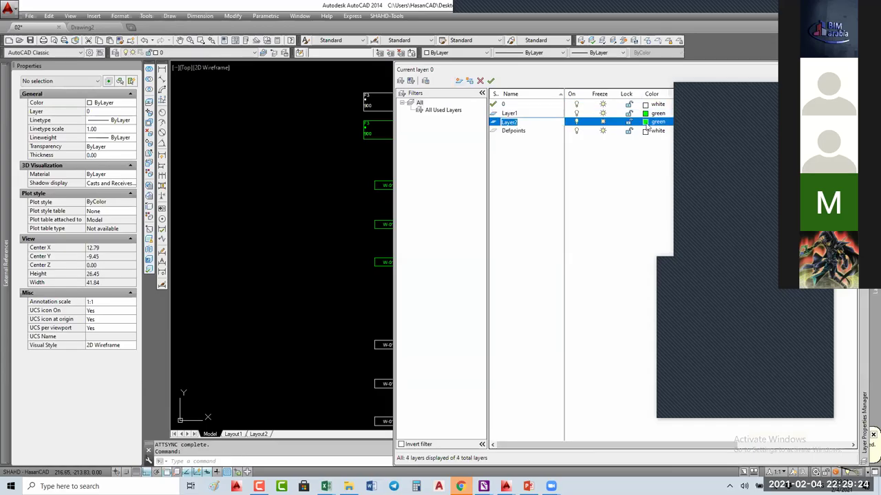
- Keep the name Layer2 and make the layer red
click(478, 309)
click(652, 121)
click(369, 264)
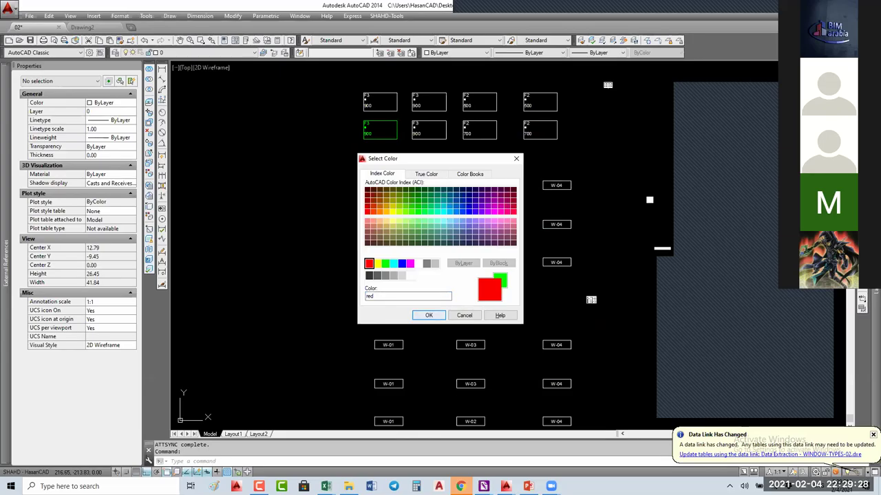
- Move the three W-04 tags onto Layer2 with ByLayer colour, then select the six lower tags
click(110, 112)
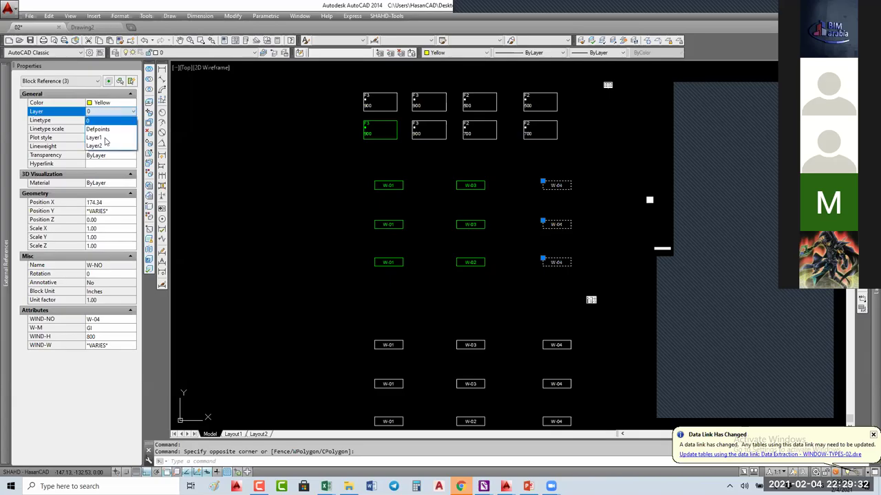
click(103, 146)
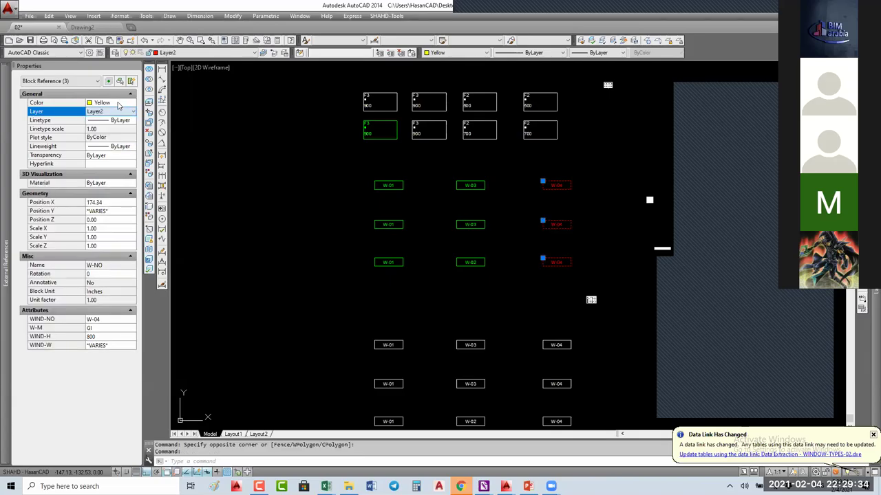
click(118, 105)
click(119, 104)
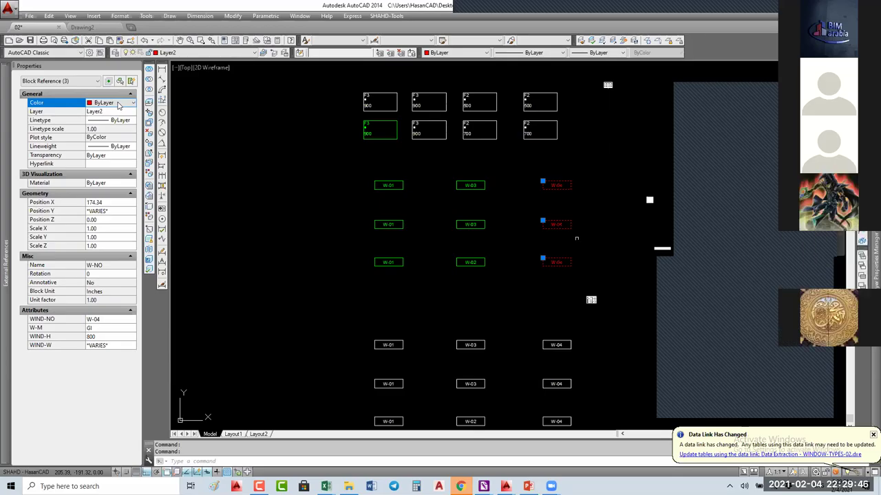
key(Escape)
key(Escape)
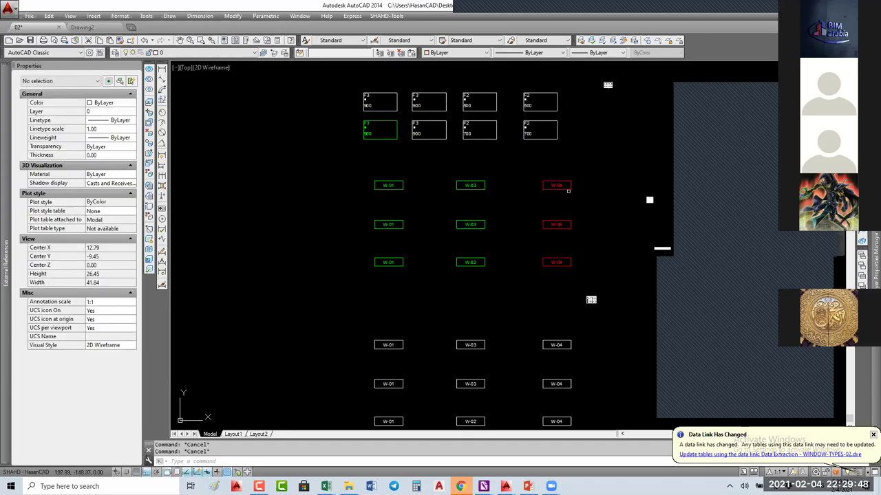
click(578, 323)
click(327, 404)
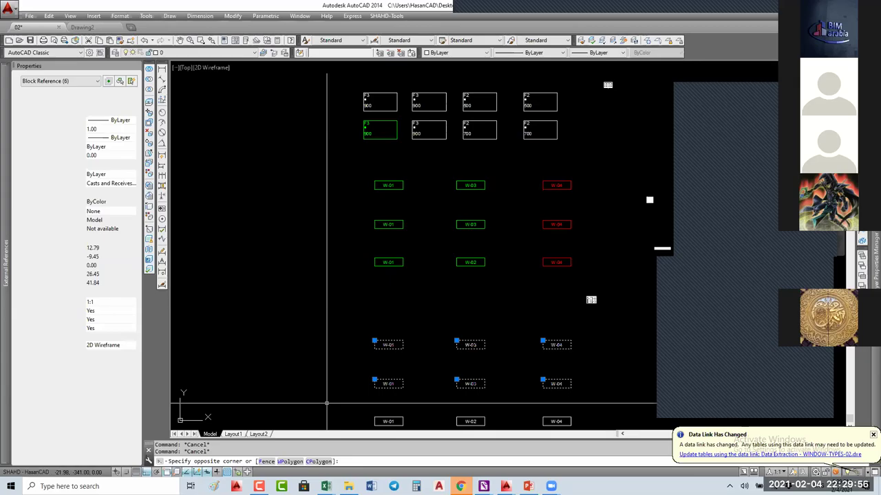
key(Escape)
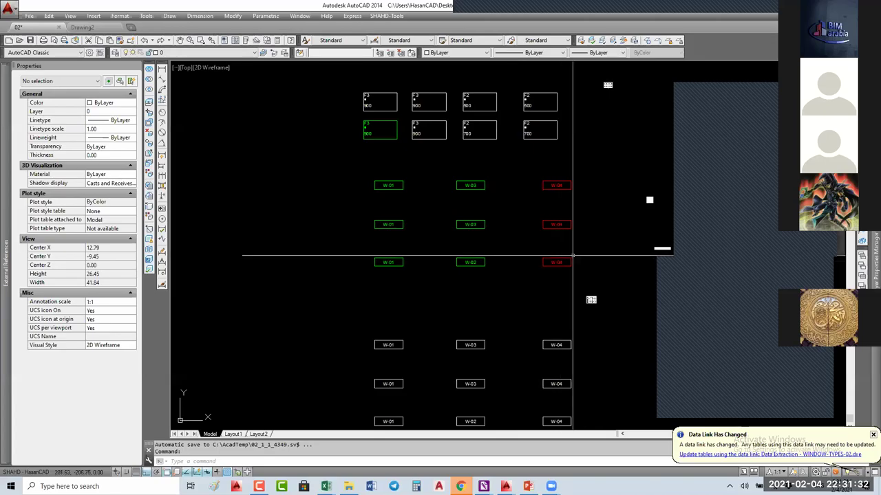
- Open the W-NO block in the Block Editor with BE and select its contents
text(BE)
key(Return)
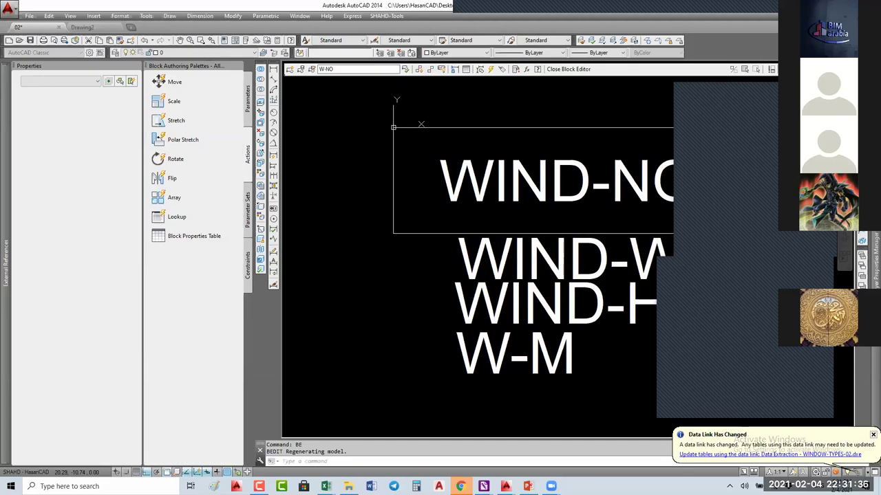
key(ctrl+a)
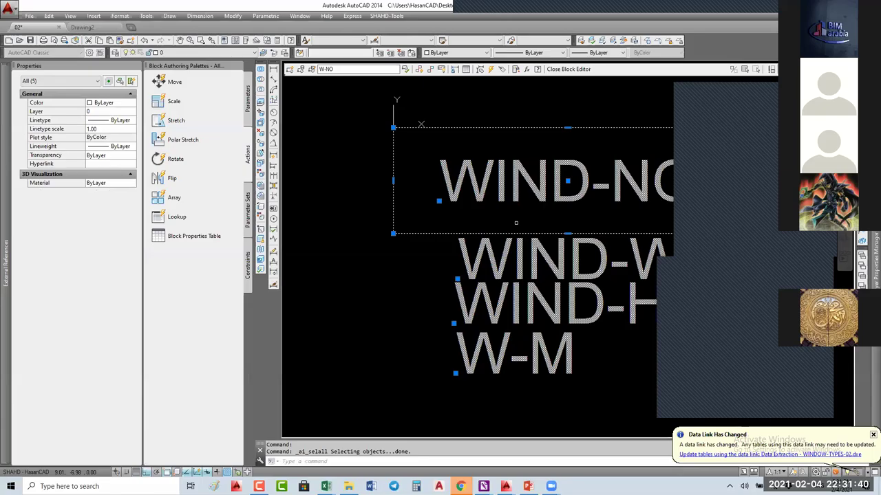
click(494, 222)
key(Escape)
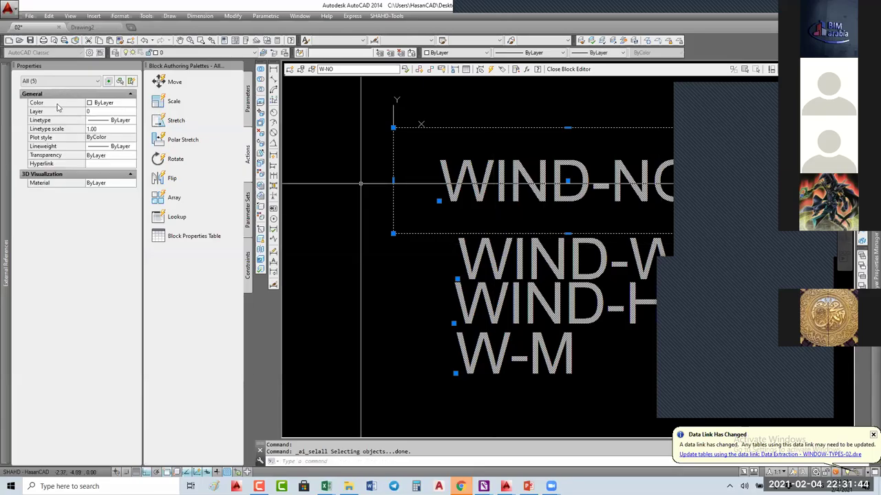
- Confirm the attribute definitions use ByLayer colour on layer 0, then close the editor
click(112, 104)
click(112, 103)
click(98, 112)
click(98, 114)
click(99, 113)
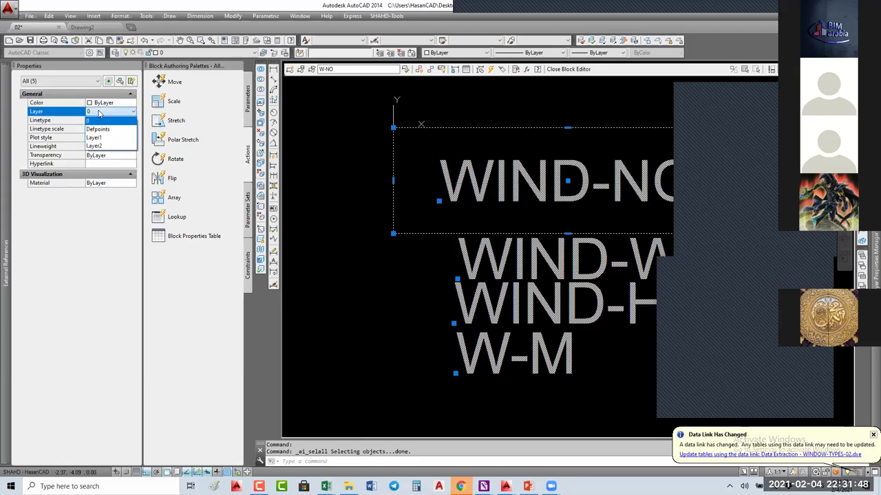
click(99, 113)
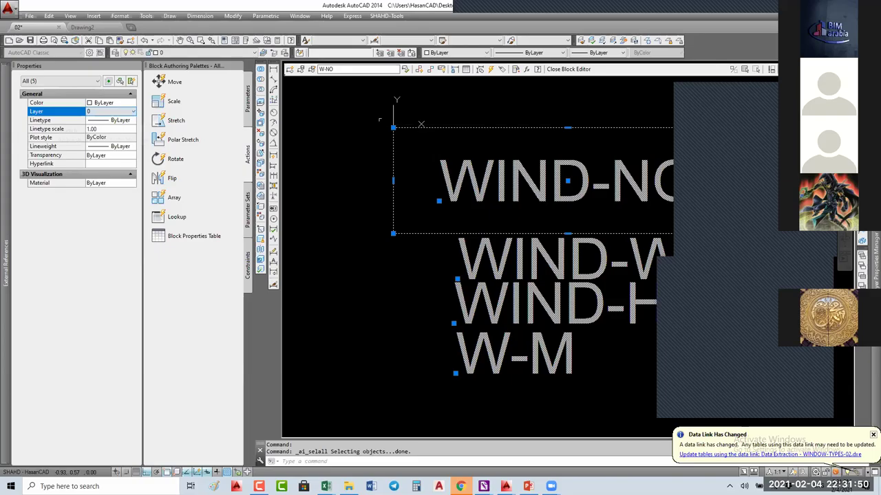
click(569, 68)
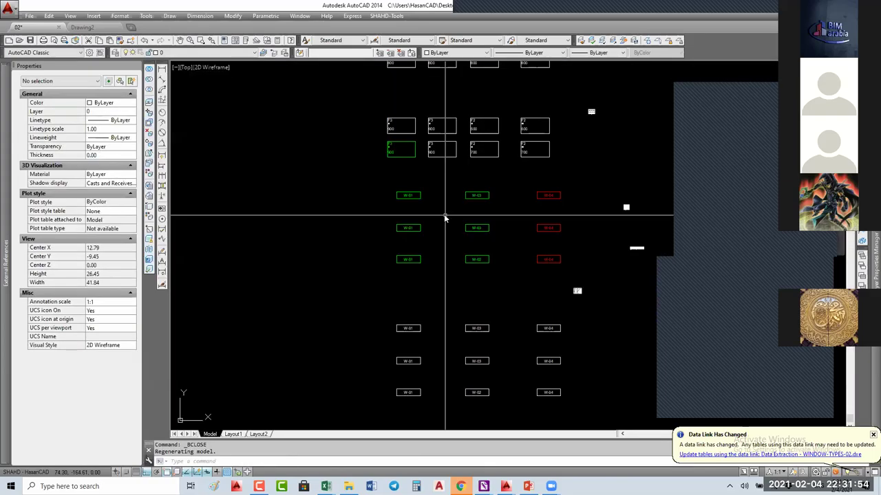
- Synchronise the W-NO block's attributes with ATTSYNC by picking a W-01 tag
text(ATTSY)
key(Return)
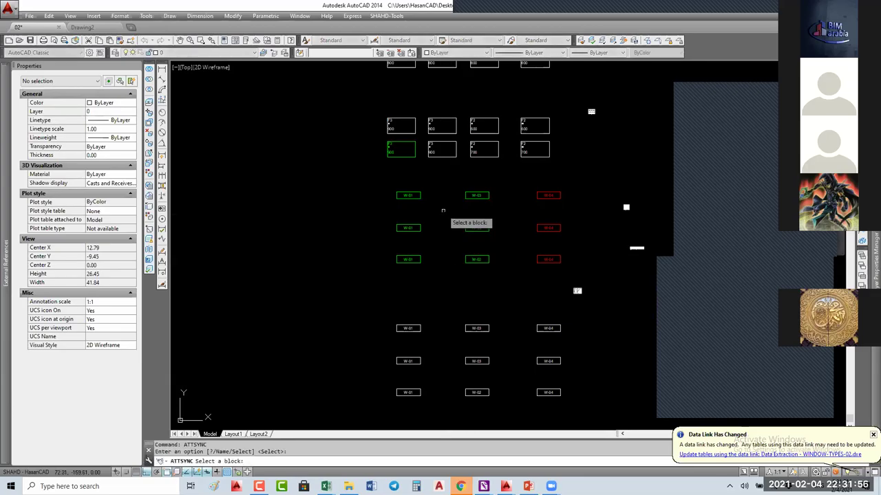
key(Return)
click(410, 194)
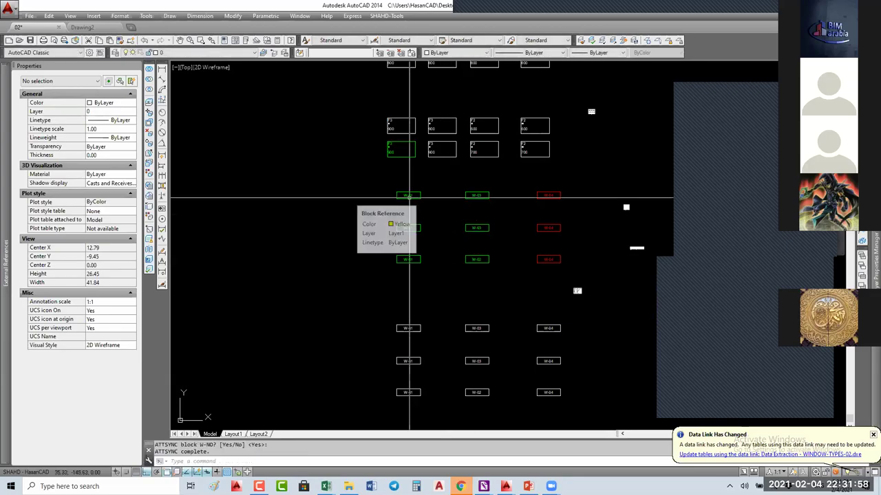
key(Return)
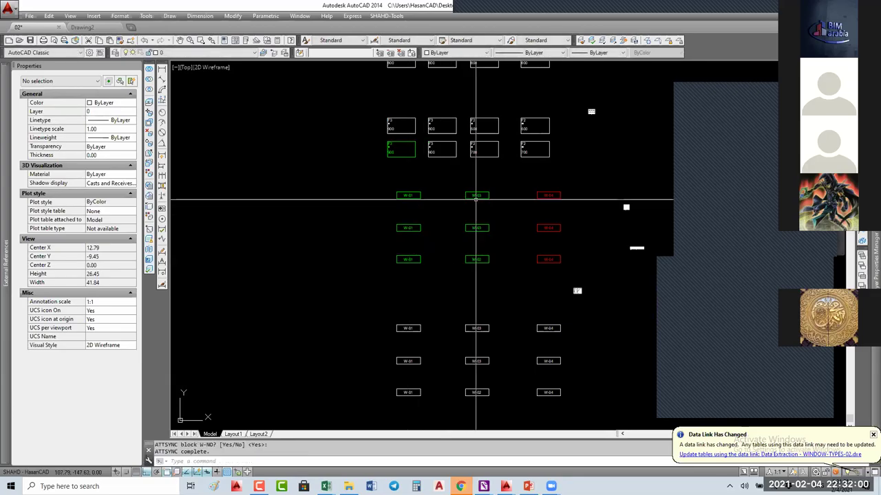
- Assign the three middle-column window tags a layer from the Layer dropdown
mouse_move(476, 199)
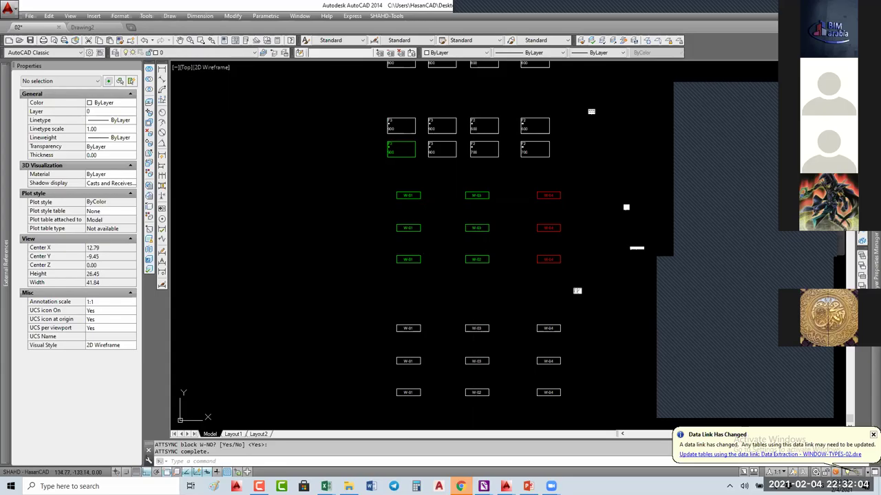
click(502, 186)
click(472, 280)
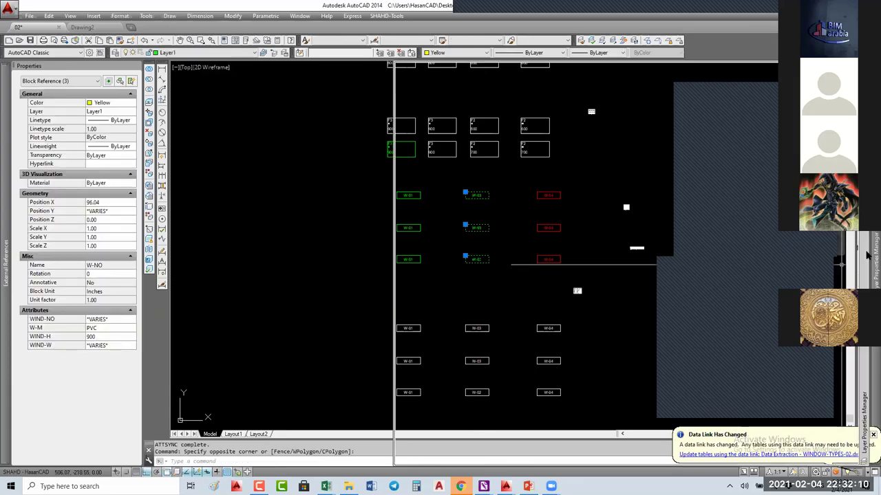
mouse_move(867, 254)
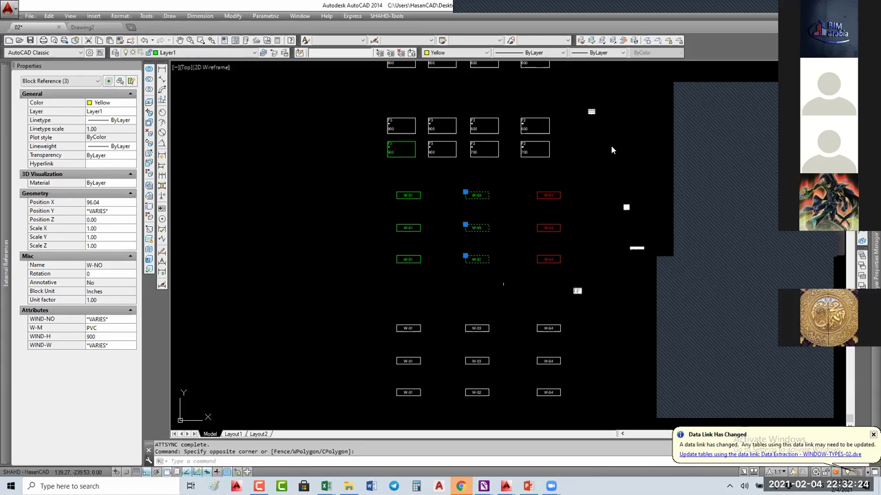
click(229, 52)
click(179, 68)
key(Escape)
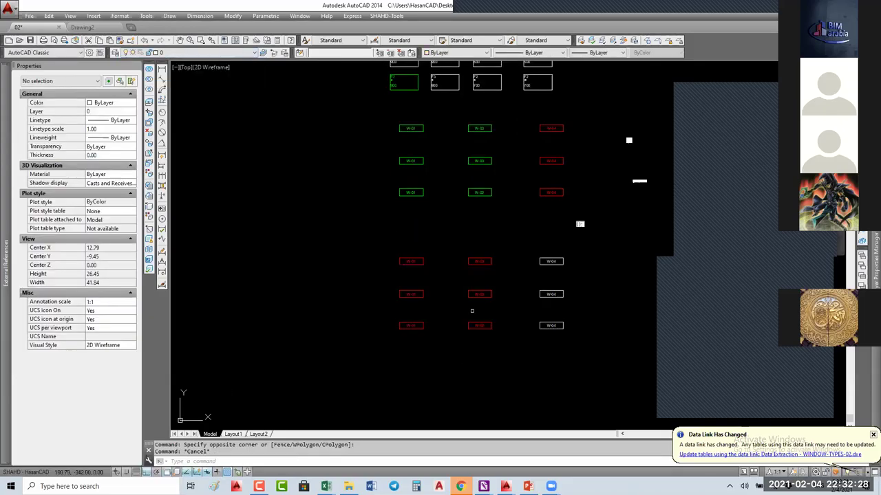
- Put the three right-column W-04 tags on Layer1
drag(197, 70, 657, 337)
click(205, 53)
click(193, 74)
key(Escape)
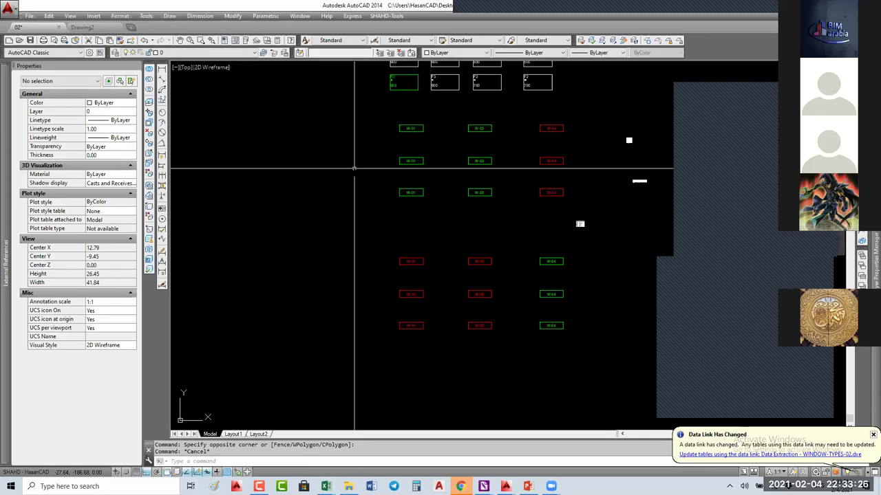
- Open the Block Attribute Manager with BATT and pick a W-NO window tag
text(BATTMAN)
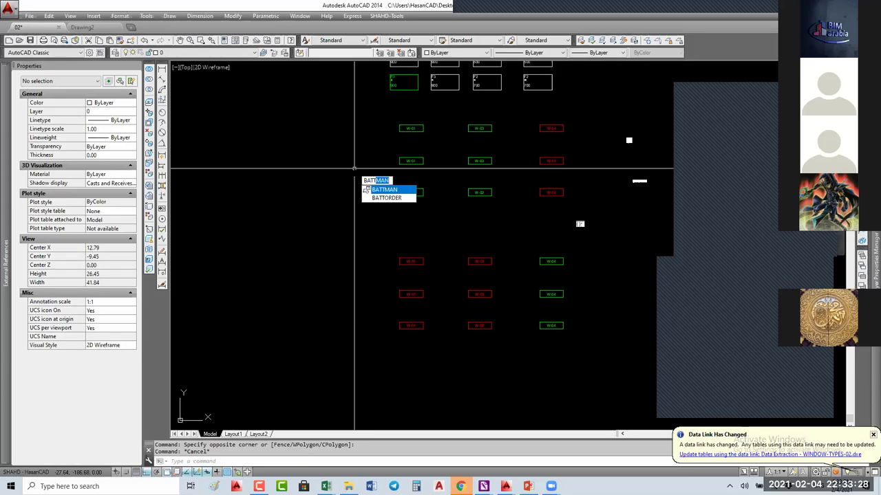
key(Return)
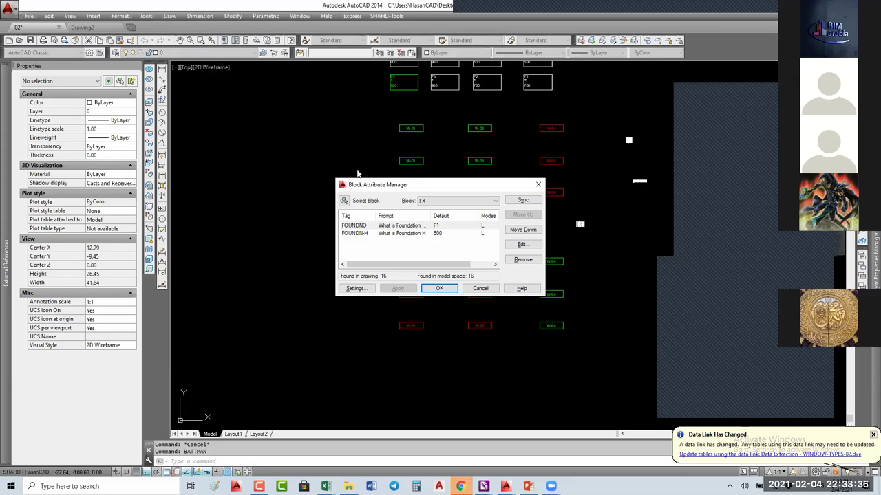
drag(393, 187, 382, 171)
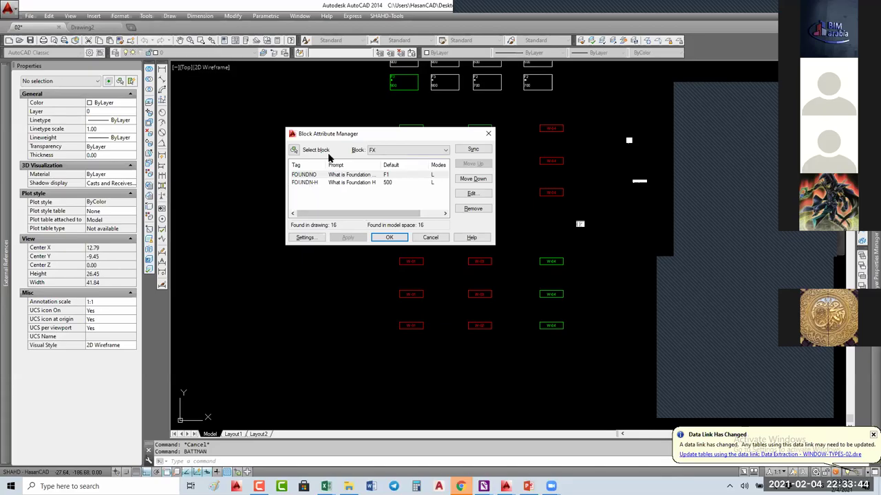
click(294, 151)
click(480, 196)
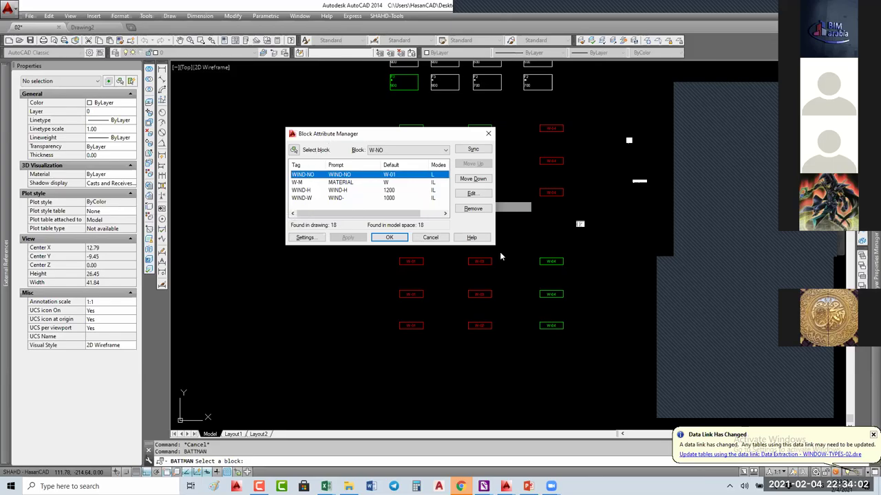
drag(494, 244, 598, 321)
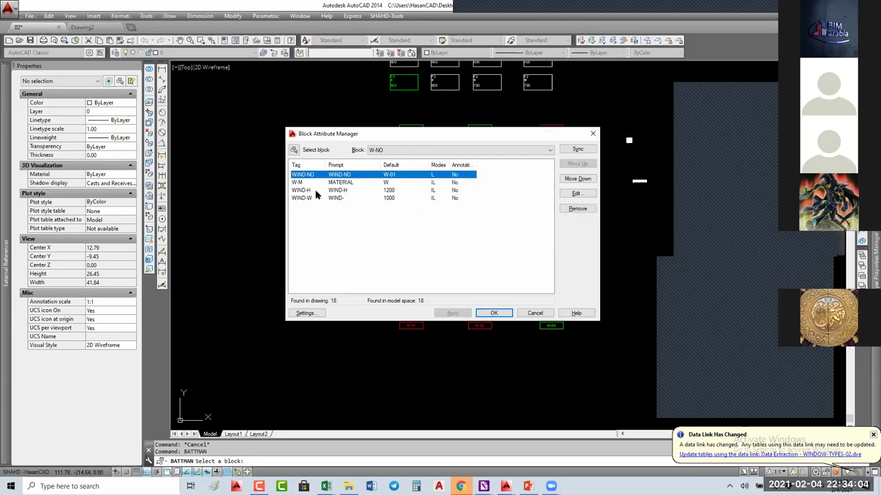
- Reorder the attributes to WIND-NO, WIND-W, WIND-H, W-M and apply the change
click(304, 199)
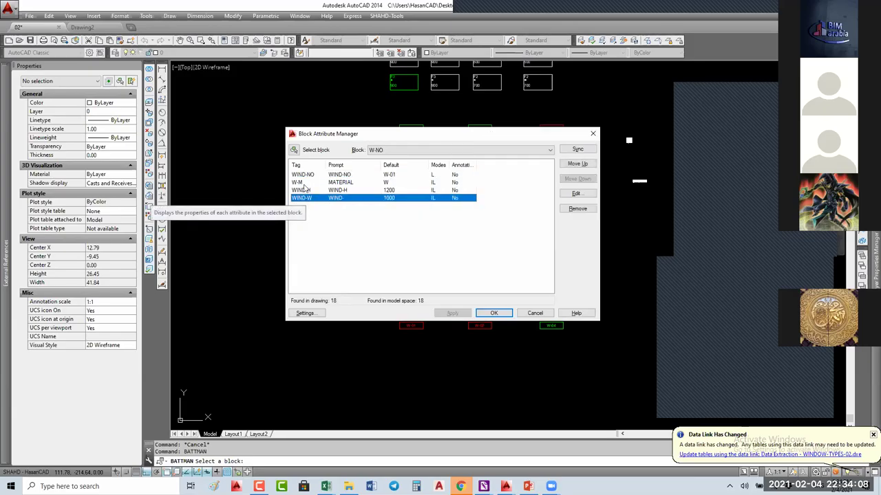
click(577, 165)
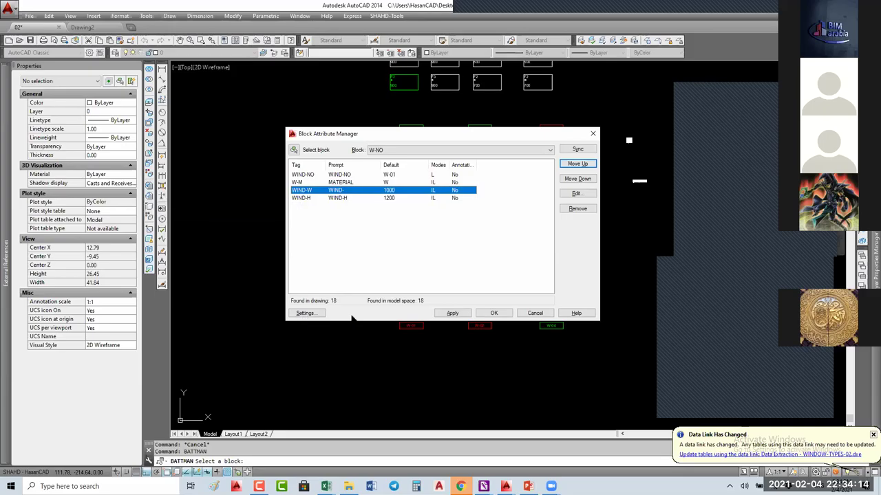
click(578, 164)
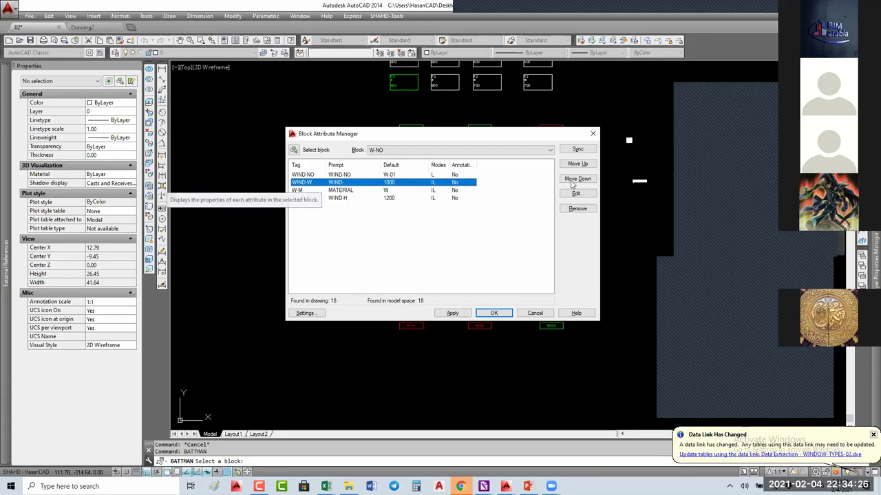
click(351, 191)
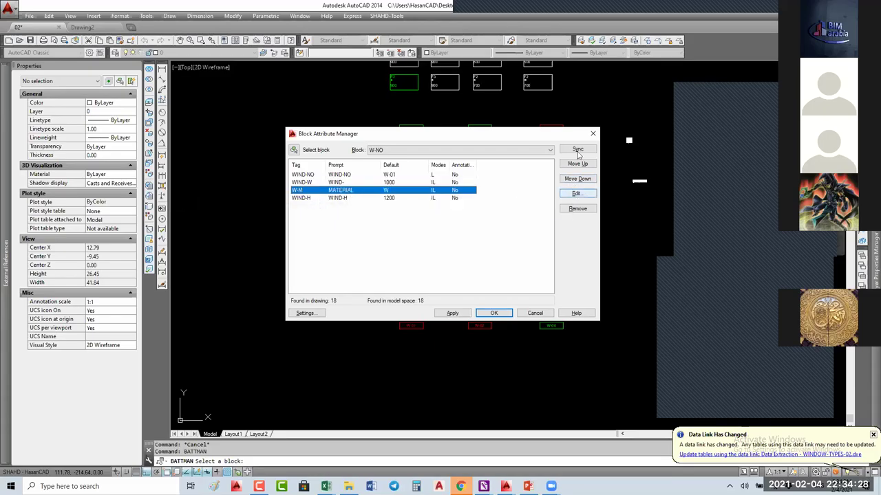
click(577, 178)
click(452, 313)
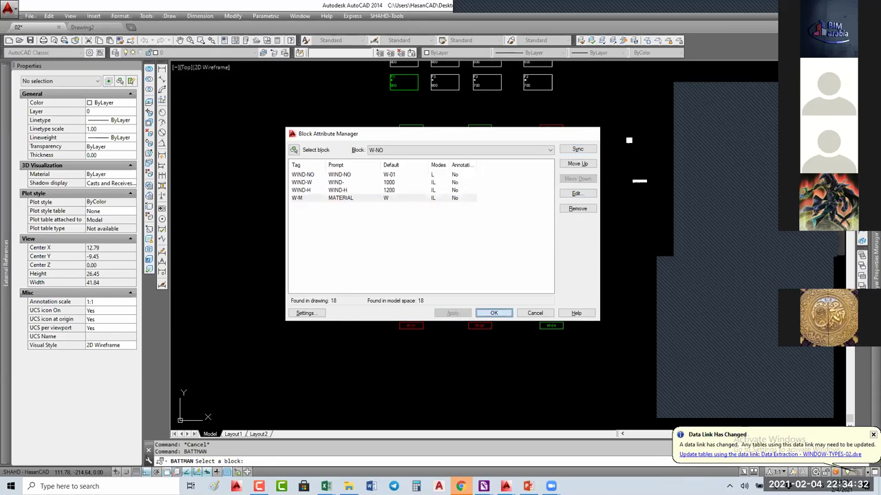
click(494, 313)
double_click(487, 194)
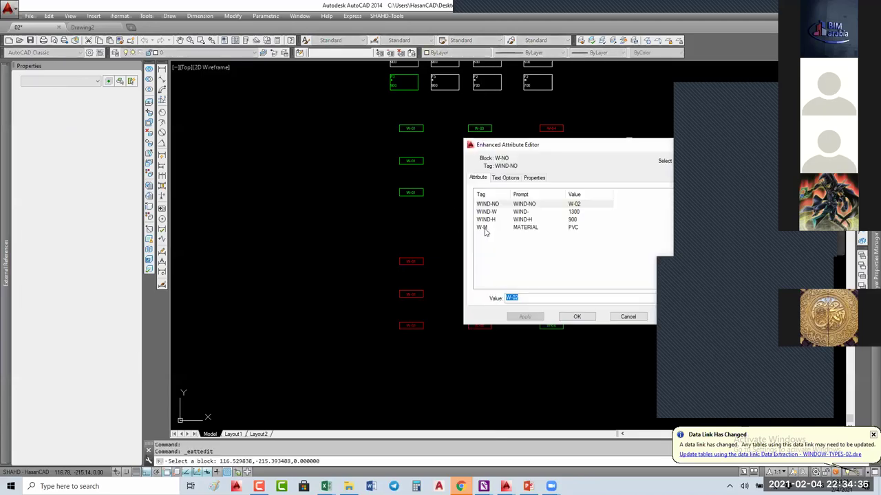
click(493, 212)
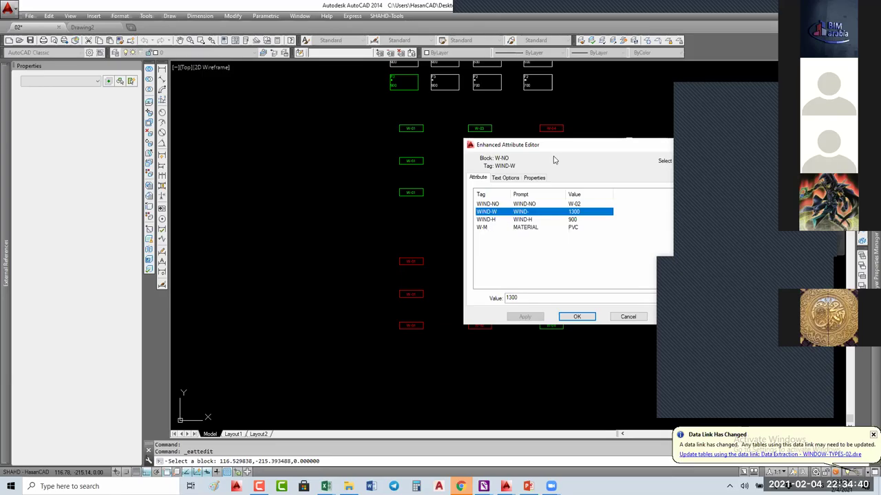
drag(529, 148, 331, 139)
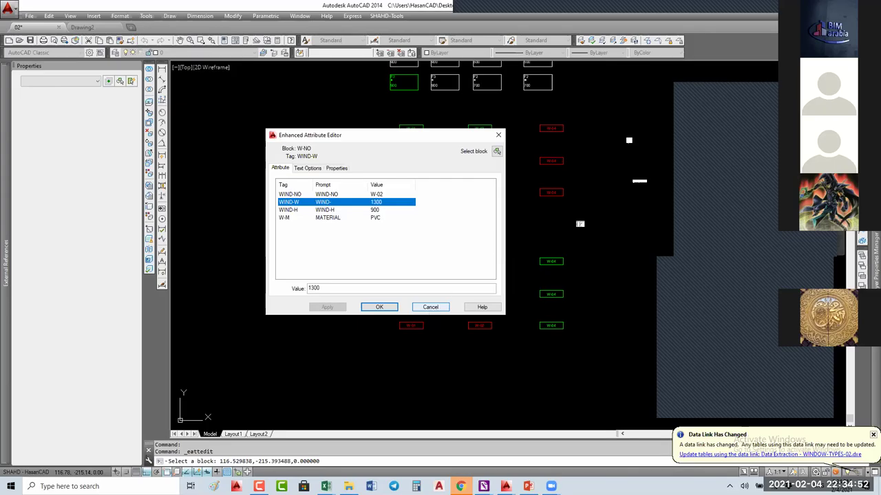
click(430, 307)
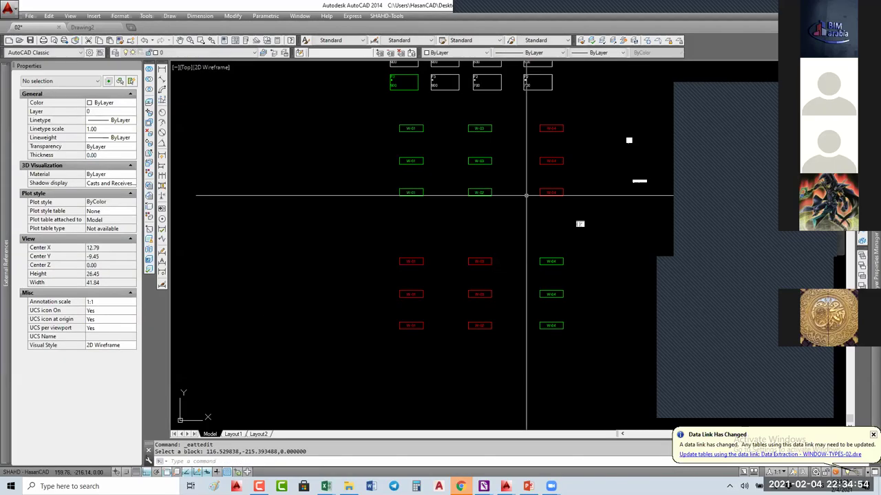